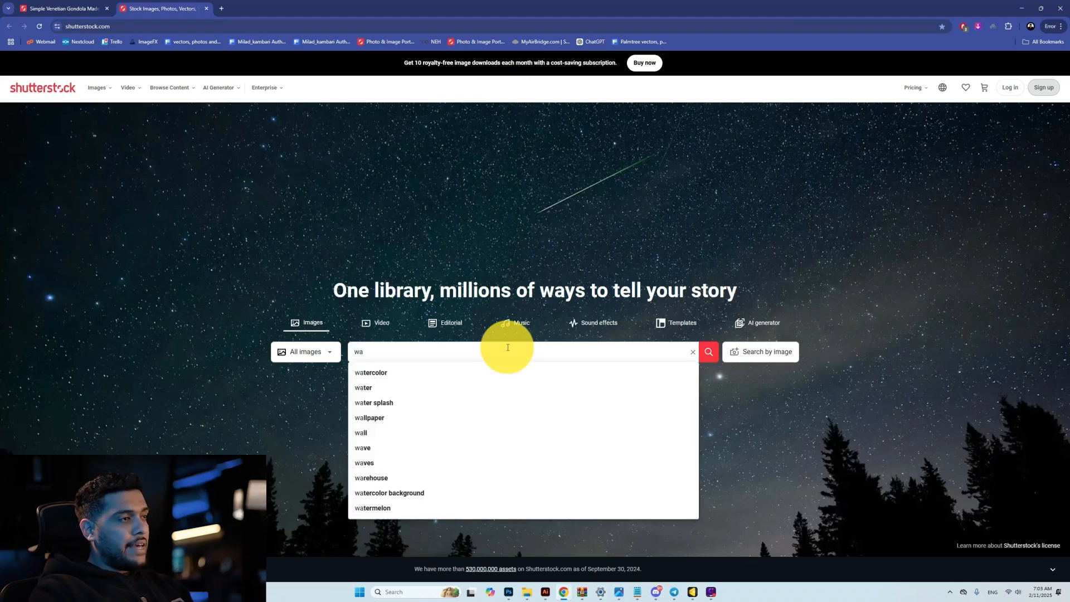
Step: Search Shutterstock for watermelon and limit the results to AI Generated images
text(n)
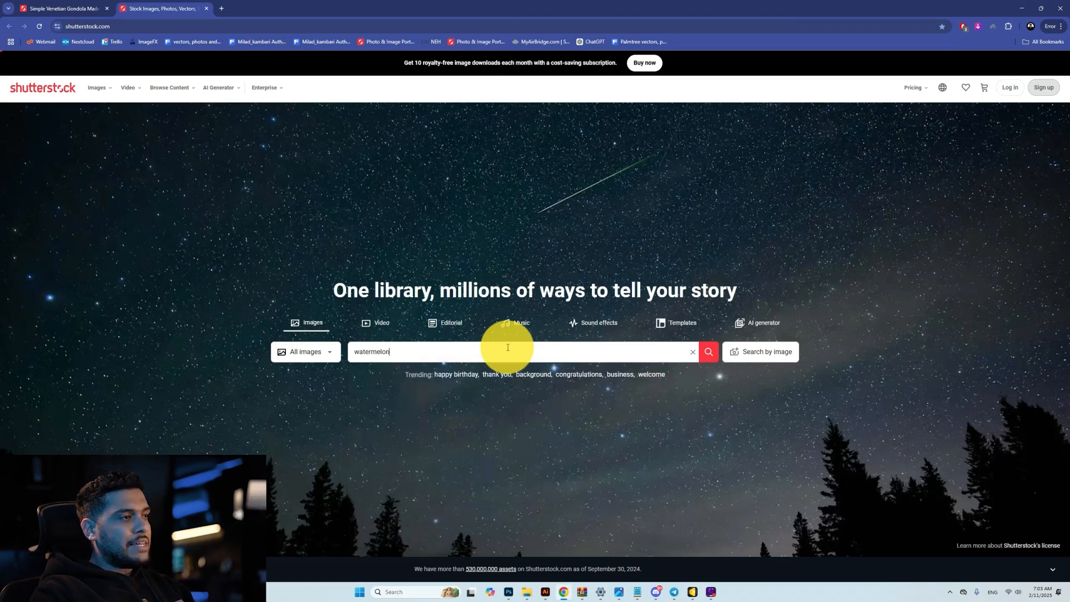
key(Return)
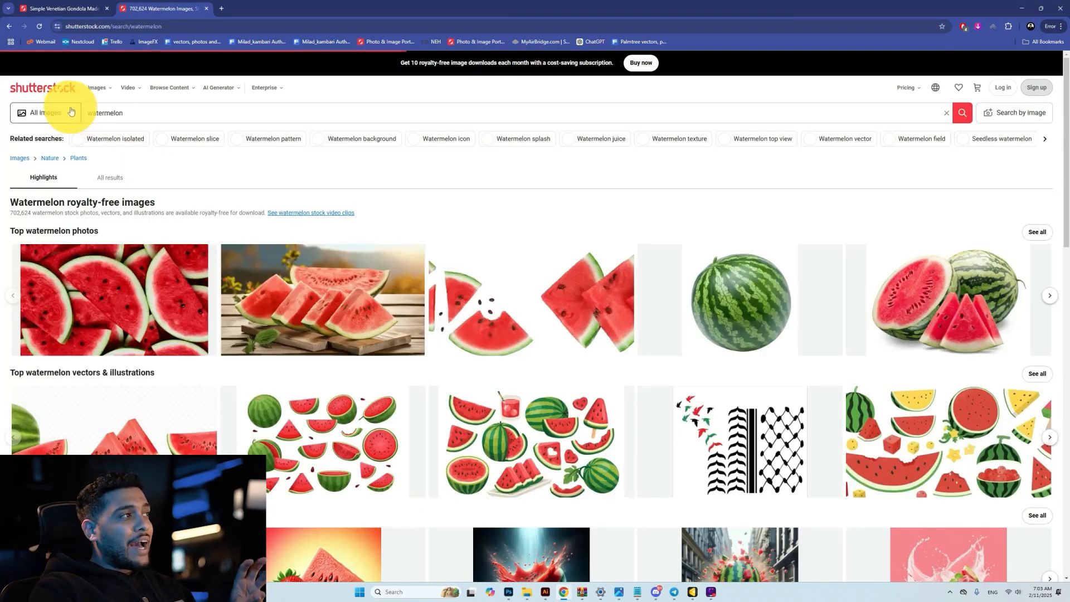
click(67, 111)
click(57, 219)
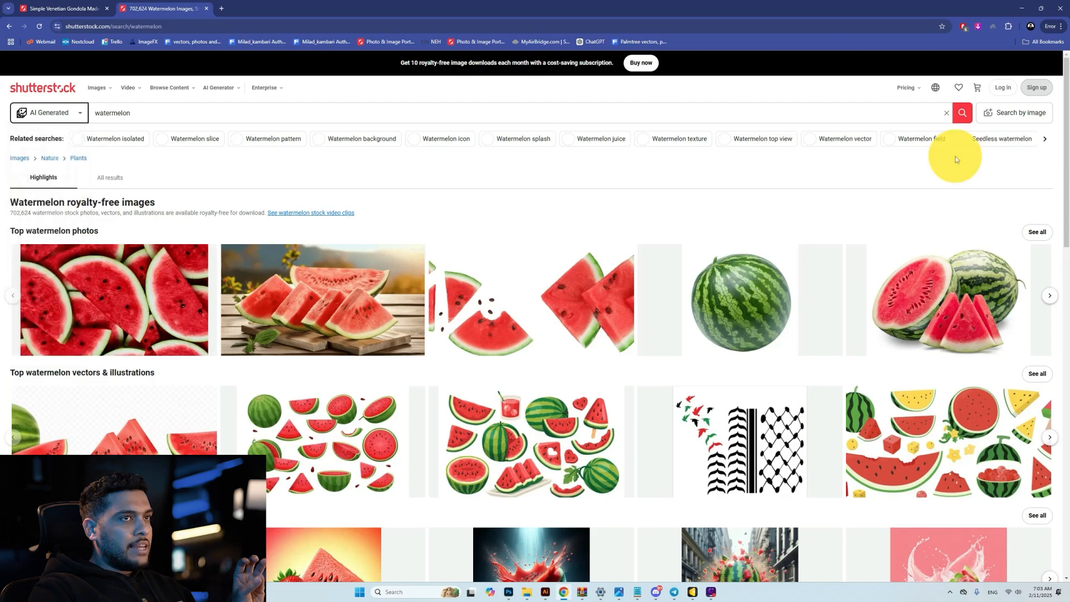
click(956, 115)
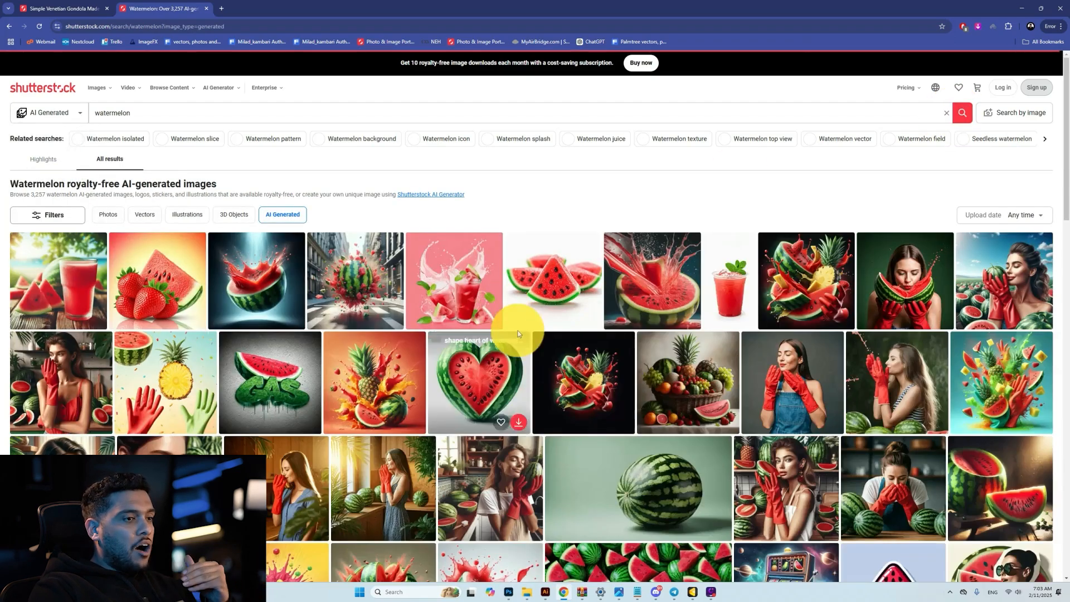
Step: Look through the AI-generated watermelon results and return to the page of the Venetian gondola made of watermelon
scroll(520, 318, down, 20)
drag(1054, 418, 1038, 413)
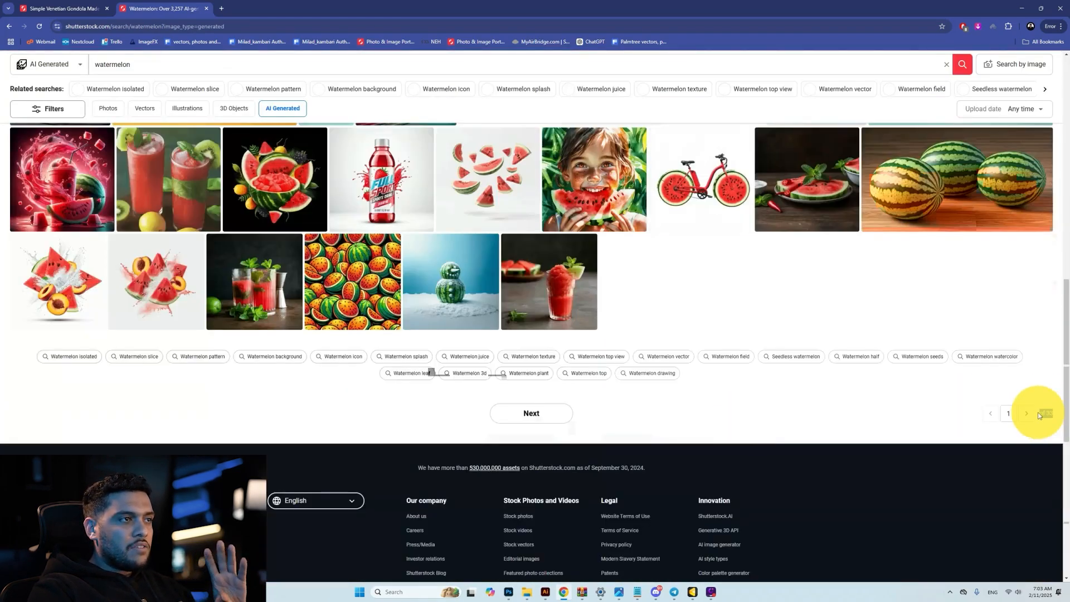
click(485, 193)
click(460, 242)
click(61, 9)
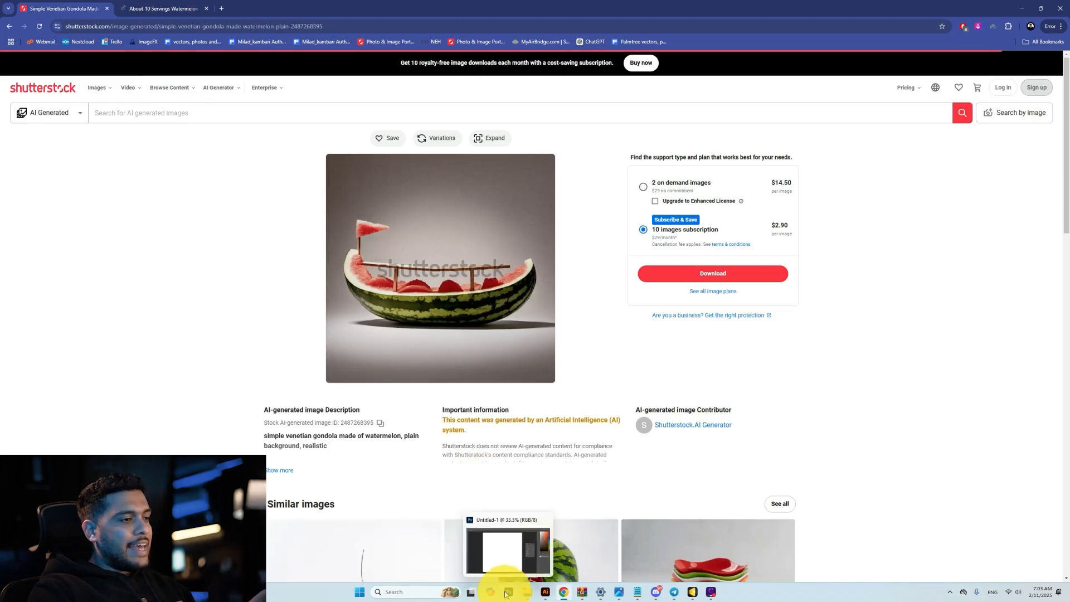
Step: Switch to File Explorer, open the photos folder inside dobule and look over the bottle shots
mouse_move(524, 597)
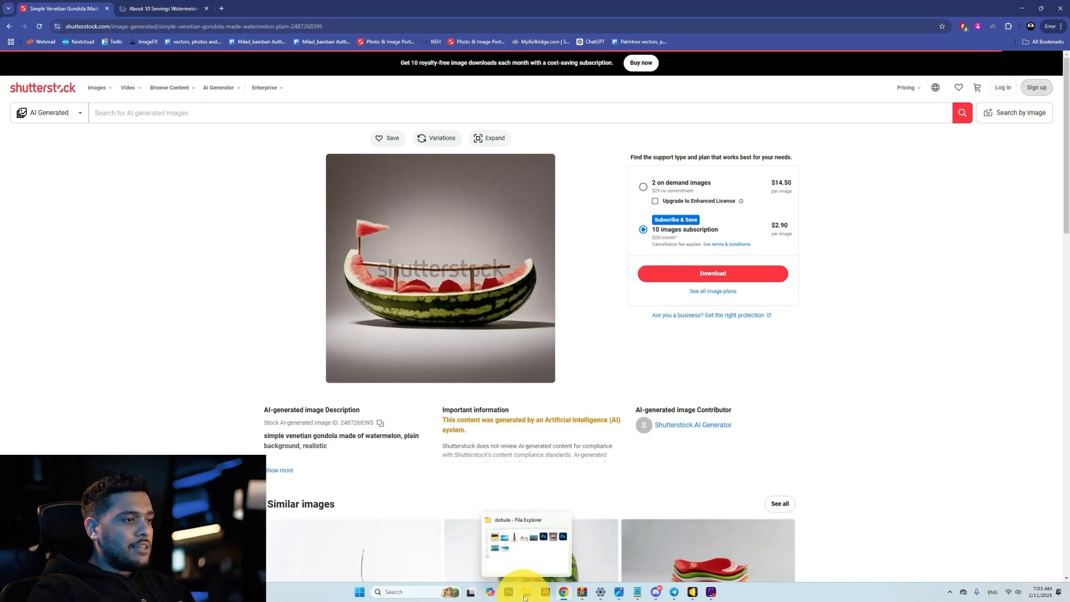
click(524, 580)
click(888, 107)
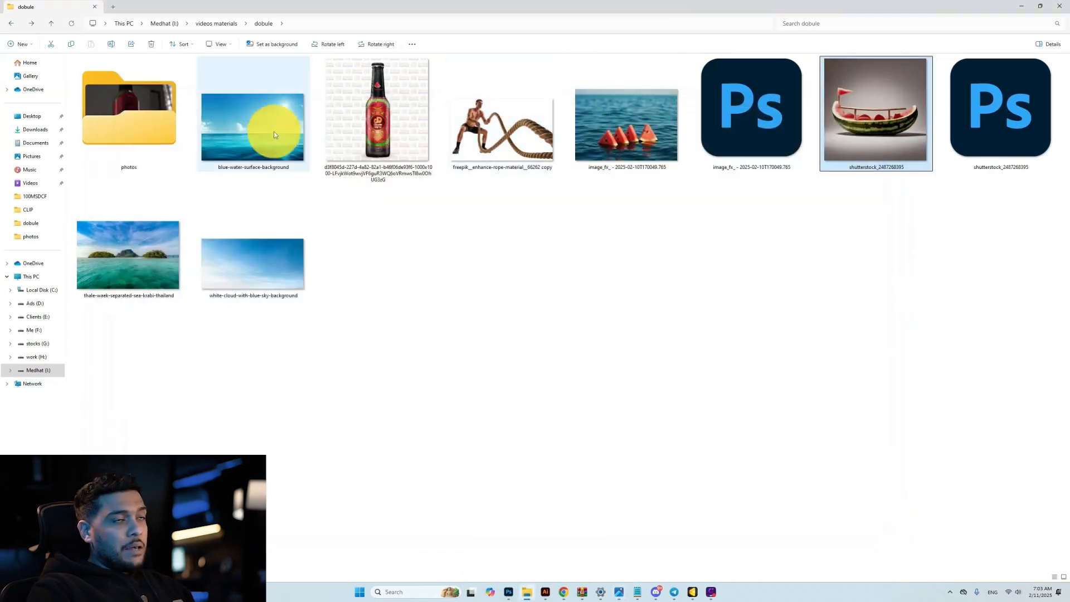
double_click(102, 128)
scroll(251, 178, down, 1)
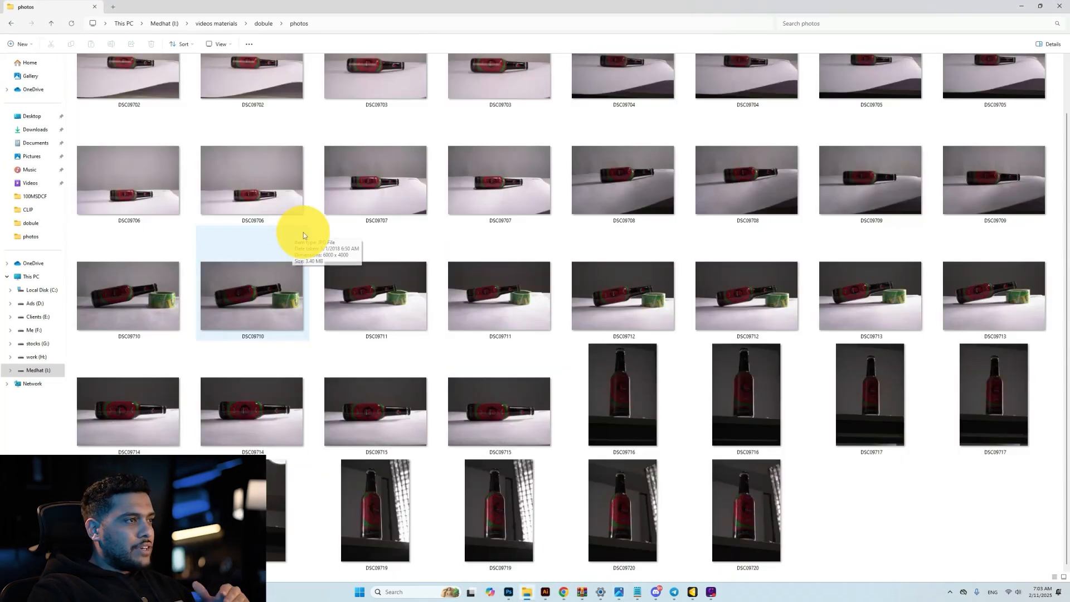
scroll(474, 401, up, 1)
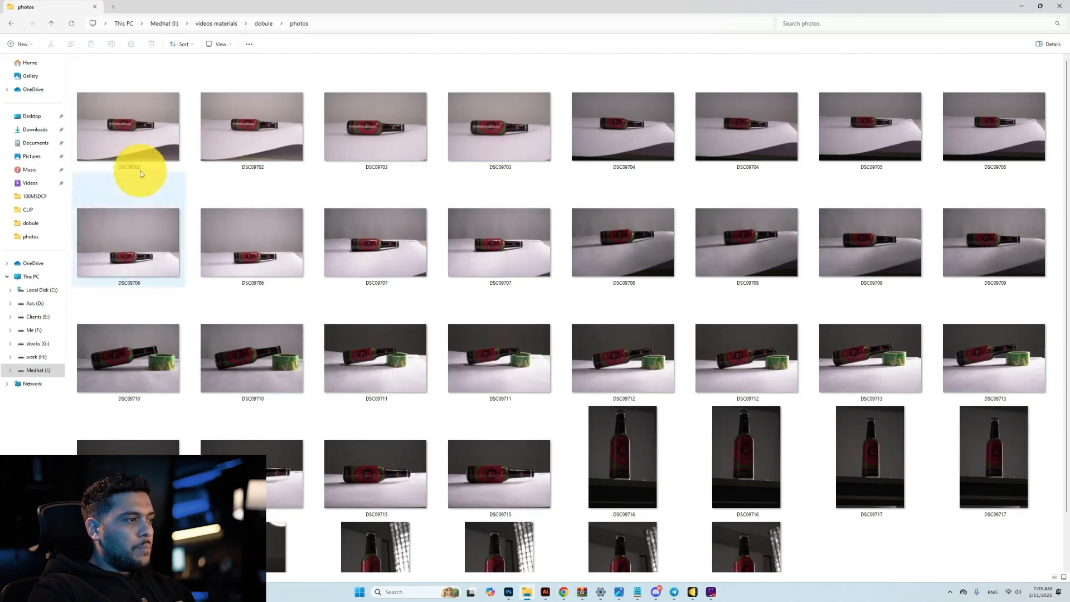
scroll(323, 370, down, 1)
Step: View the upright bottle photo DSC09719 and its neighbouring shots, examine the rim lighting up close, and close the viewer
double_click(493, 521)
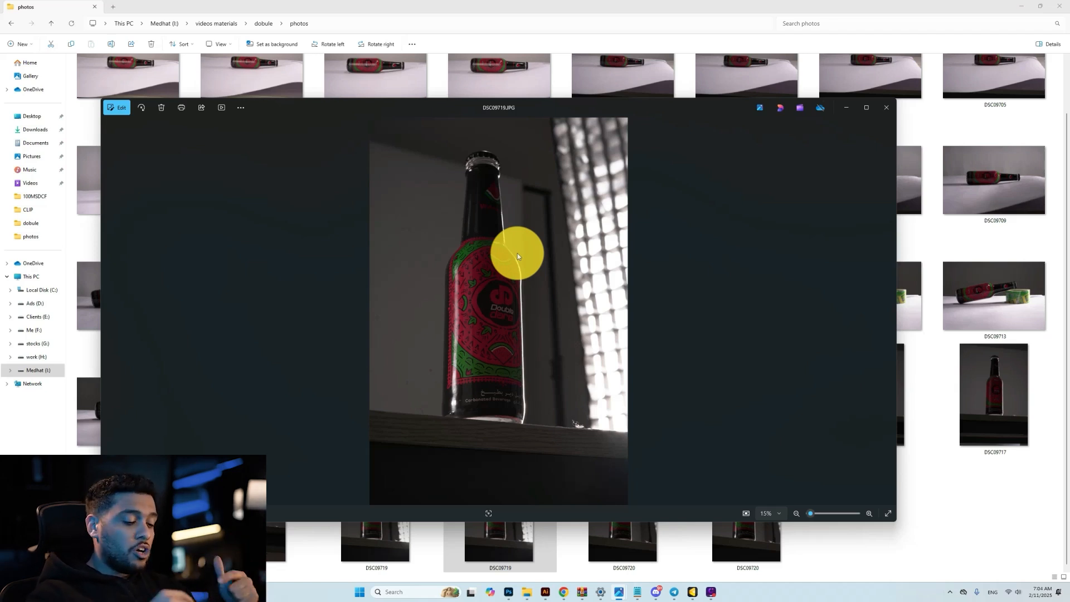
key(Right)
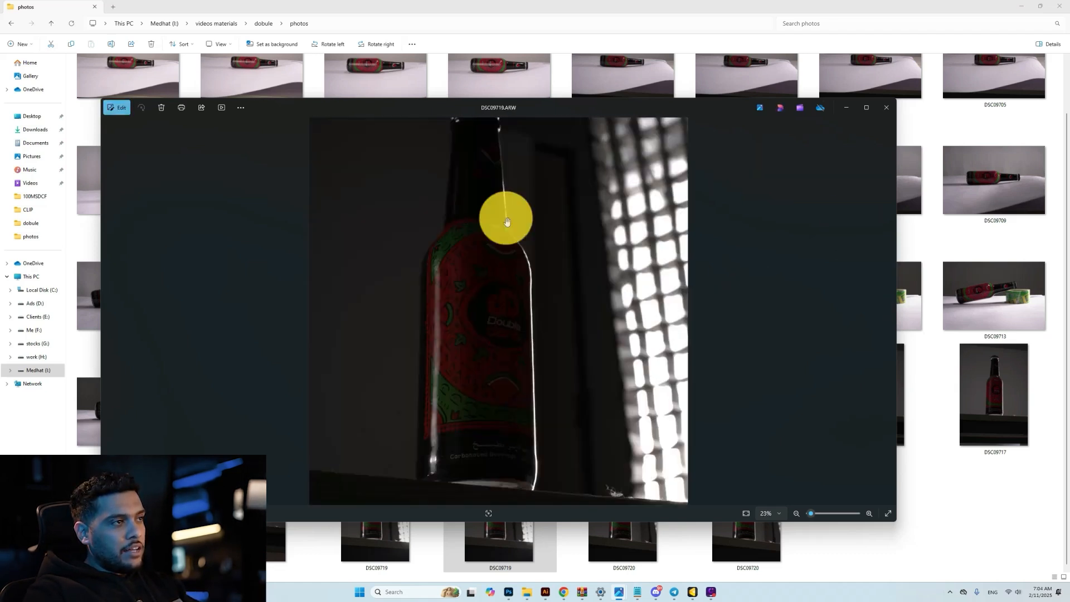
scroll(445, 252, up, 2)
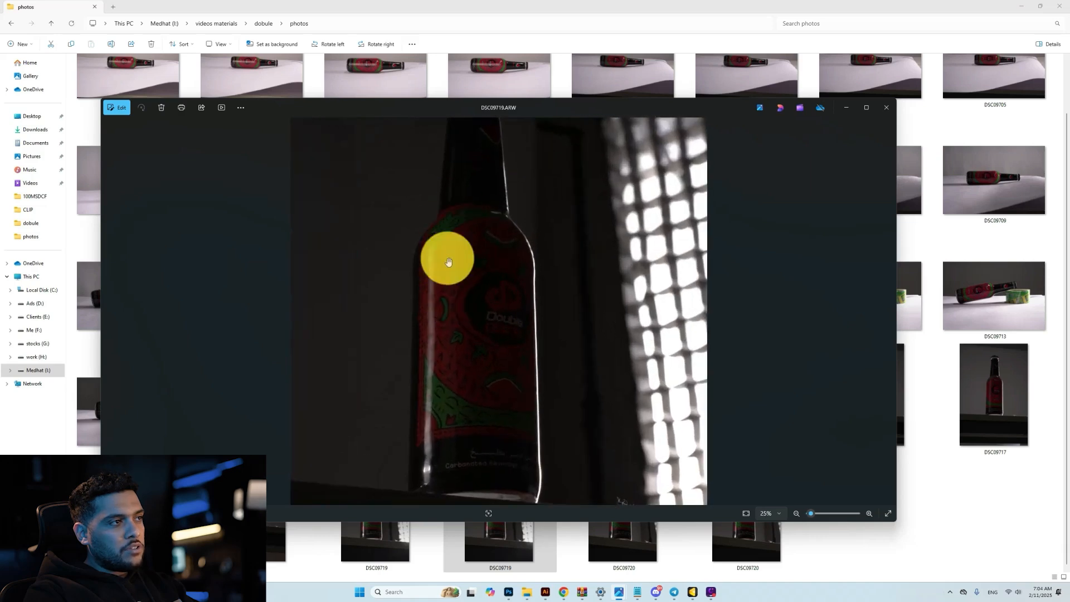
key(Left)
key(Left)
key(Left)
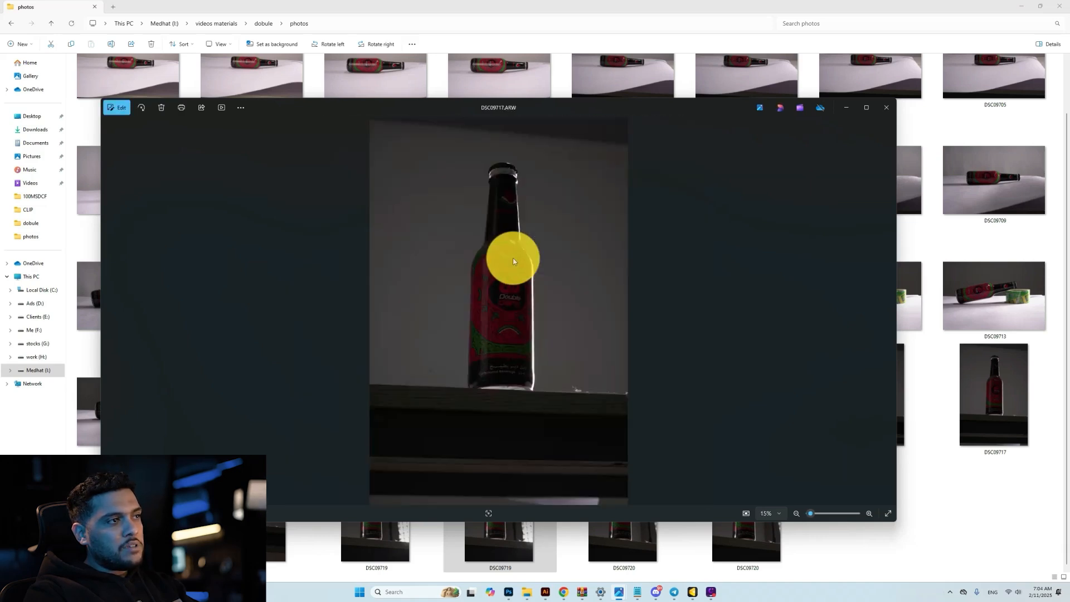
click(885, 111)
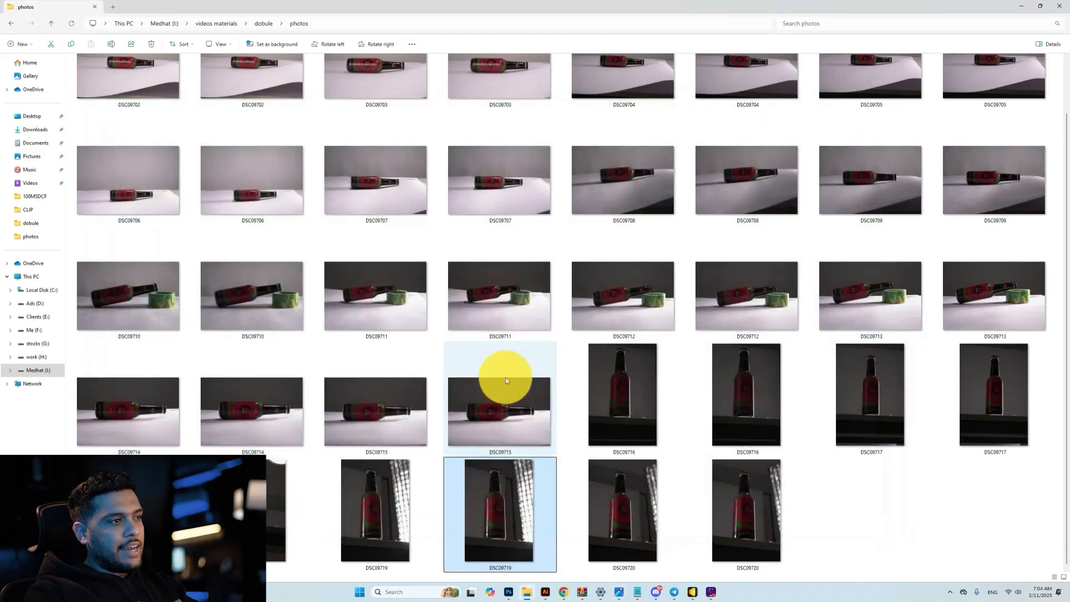
Step: View the lying bottle photo DSC09713, examine the label, neck and cap up close, and close the viewer
double_click(964, 309)
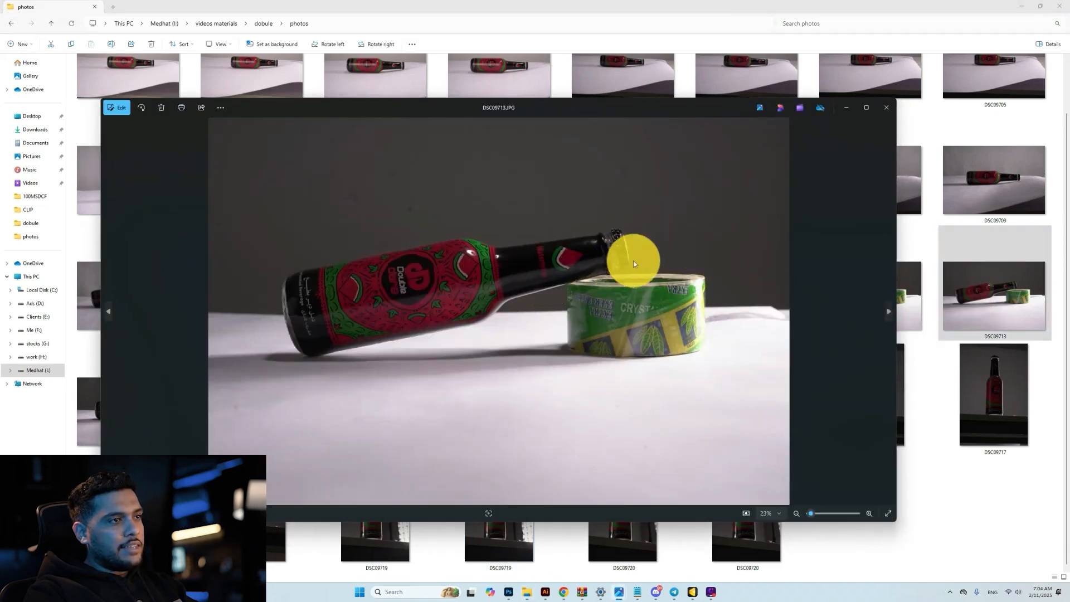
scroll(724, 245, up, 3)
mouse_move(510, 591)
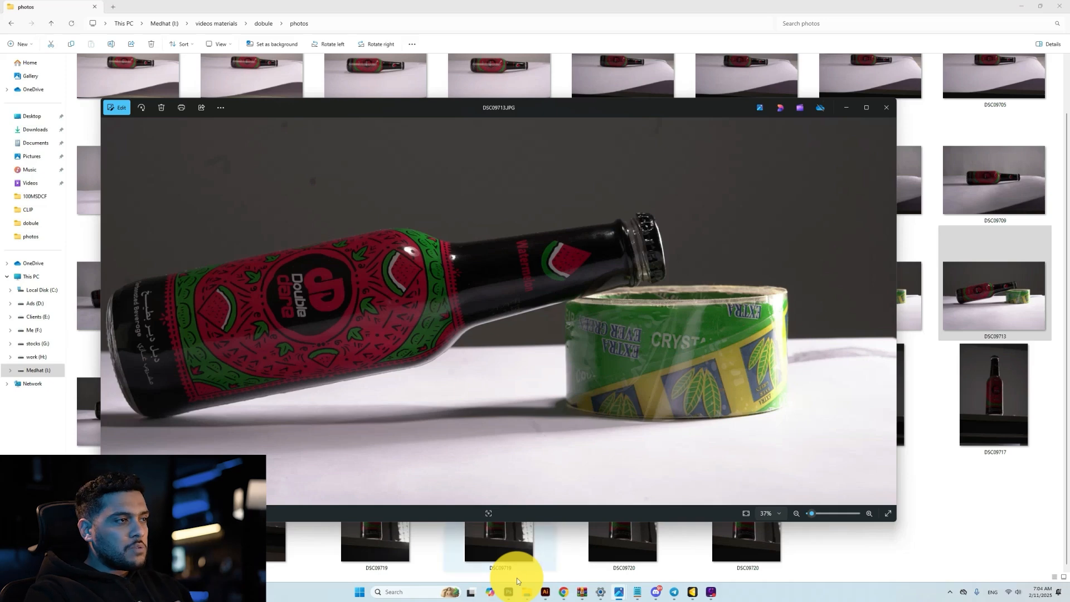
scroll(659, 257, up, 4)
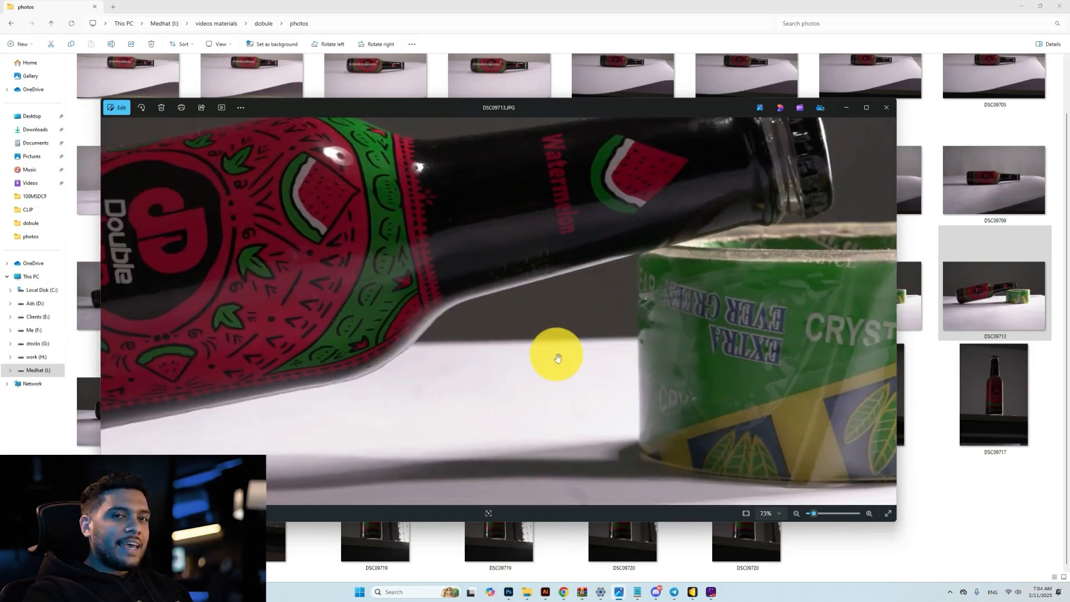
scroll(759, 256, up, 3)
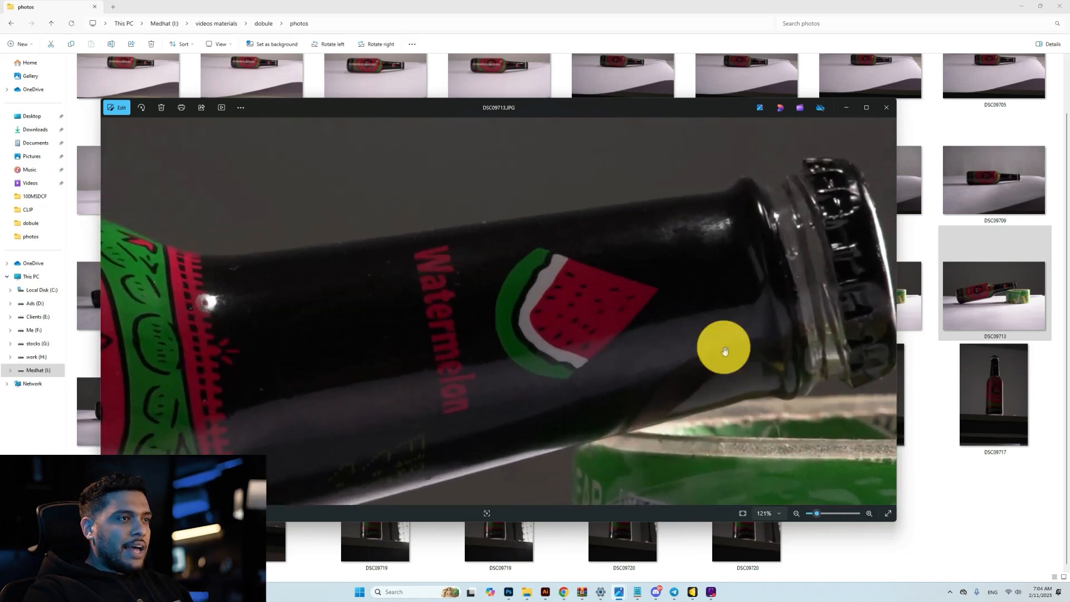
click(880, 112)
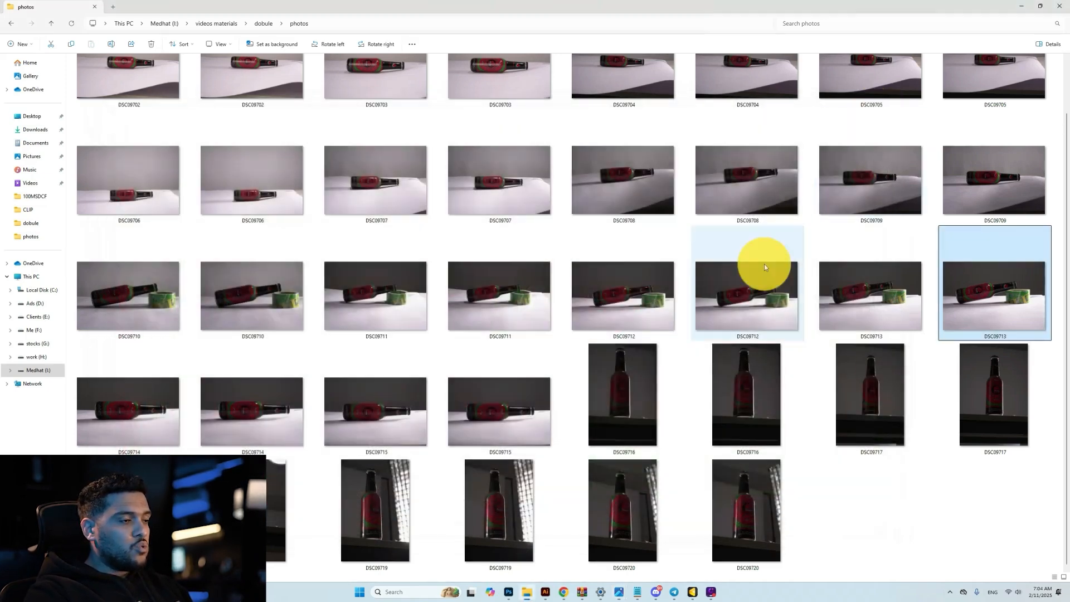
click(510, 591)
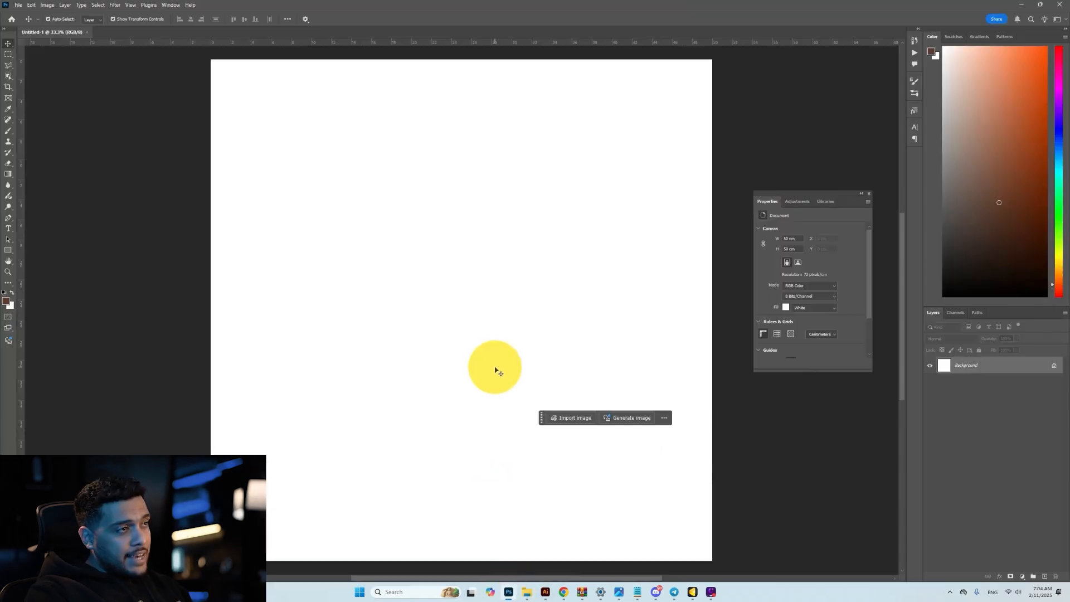
key(alt+Tab)
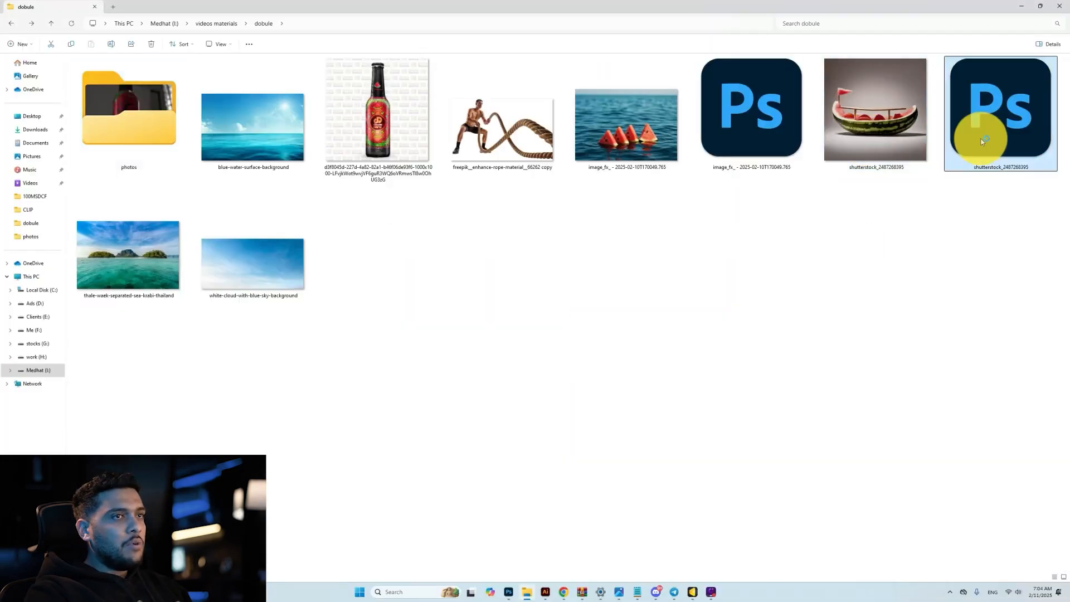
double_click(979, 119)
drag(597, 297, 54, 35)
Step: Place blue-water-surface-background beneath the boat layer and enlarge it to about 60 cm wide, reaching the canvas's lower edge
drag(253, 109, 662, 441)
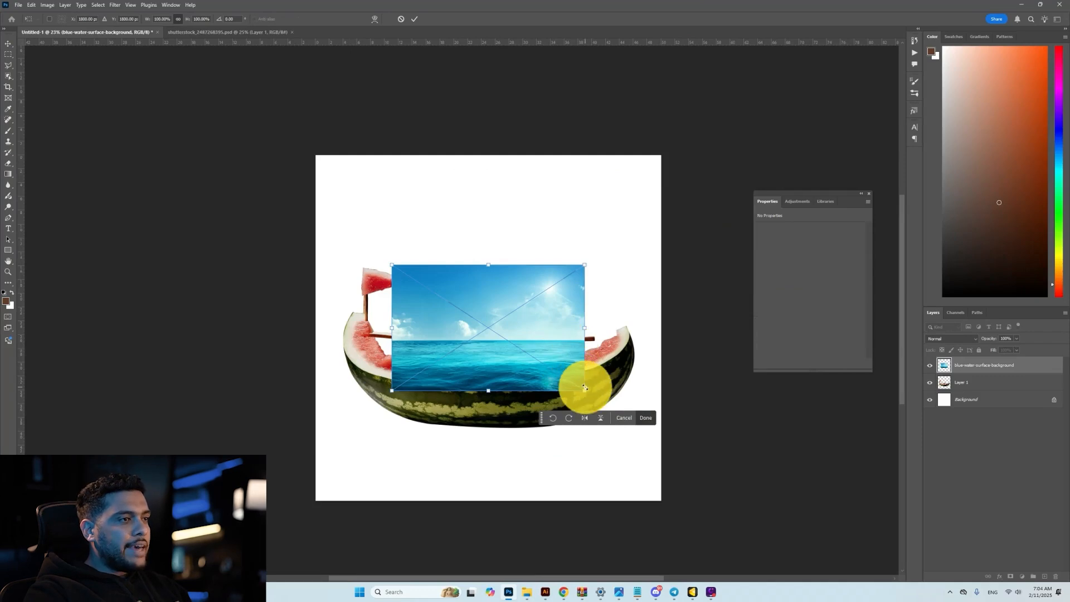
key(Return)
drag(986, 365, 984, 381)
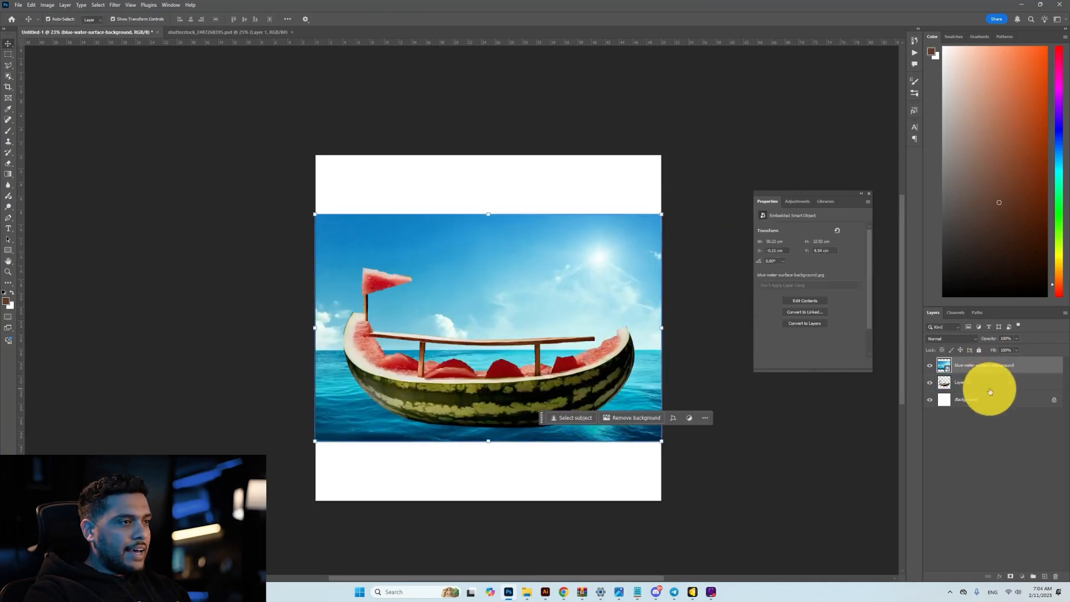
drag(663, 443, 667, 481)
key(Return)
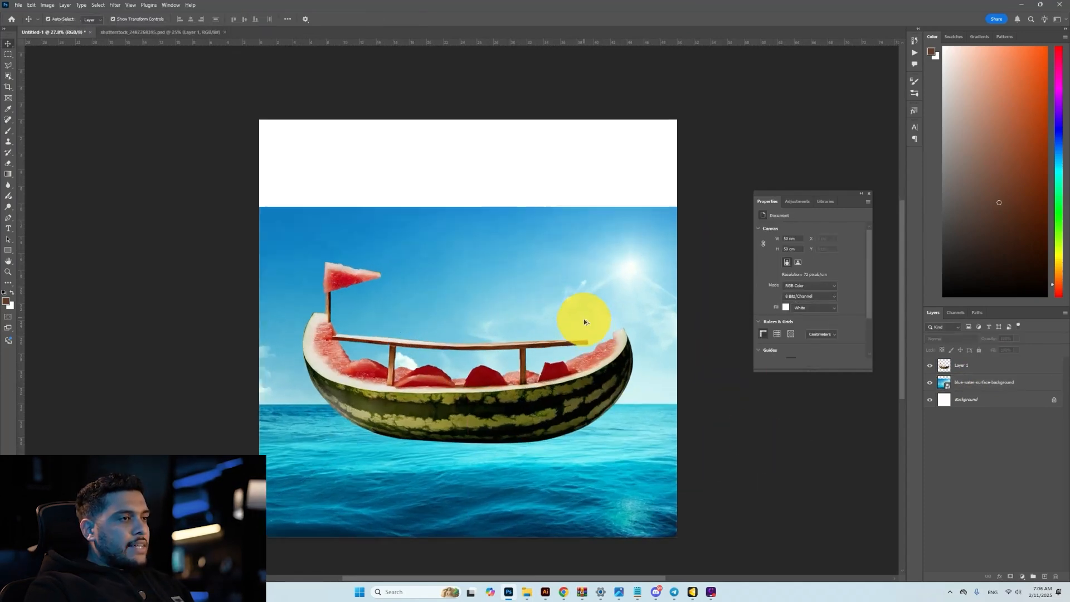
Step: Flip the watermelon boat layer horizontally so its flag stands on the sun's side
click(629, 267)
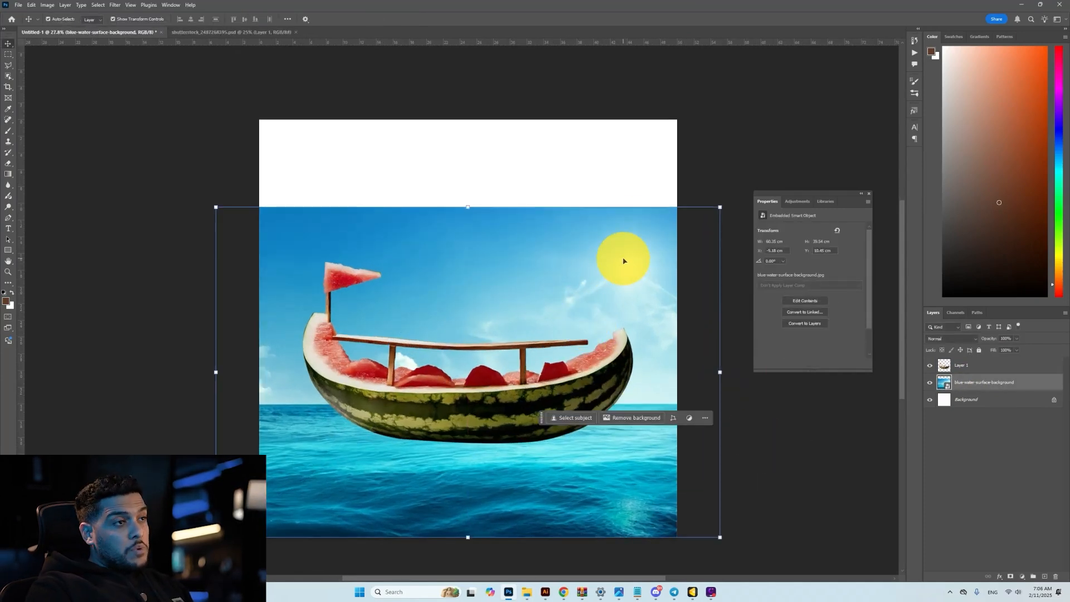
click(531, 398)
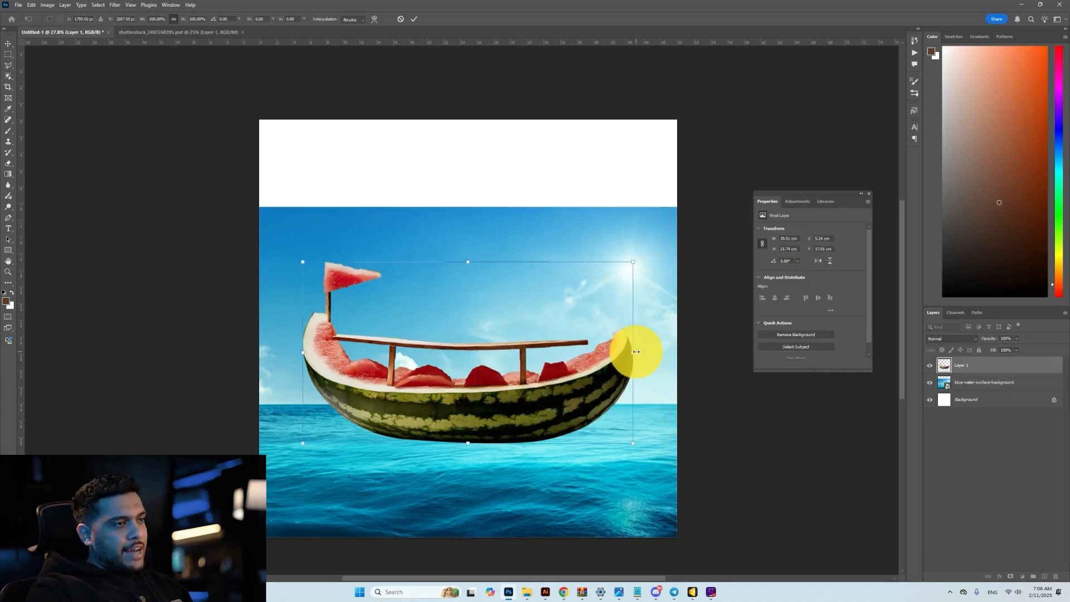
right_click(611, 358)
click(681, 520)
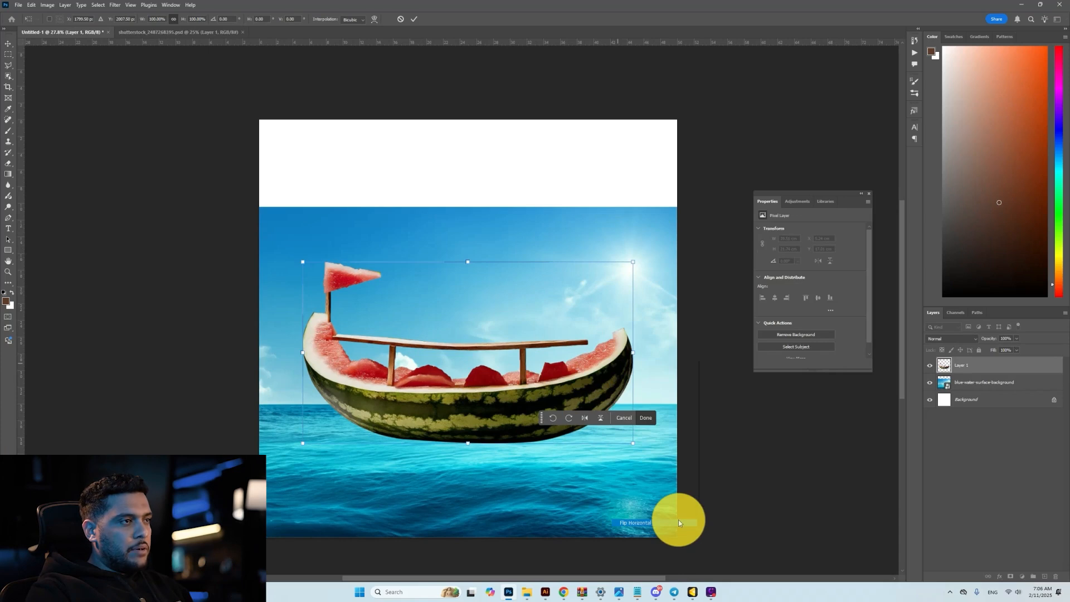
click(755, 446)
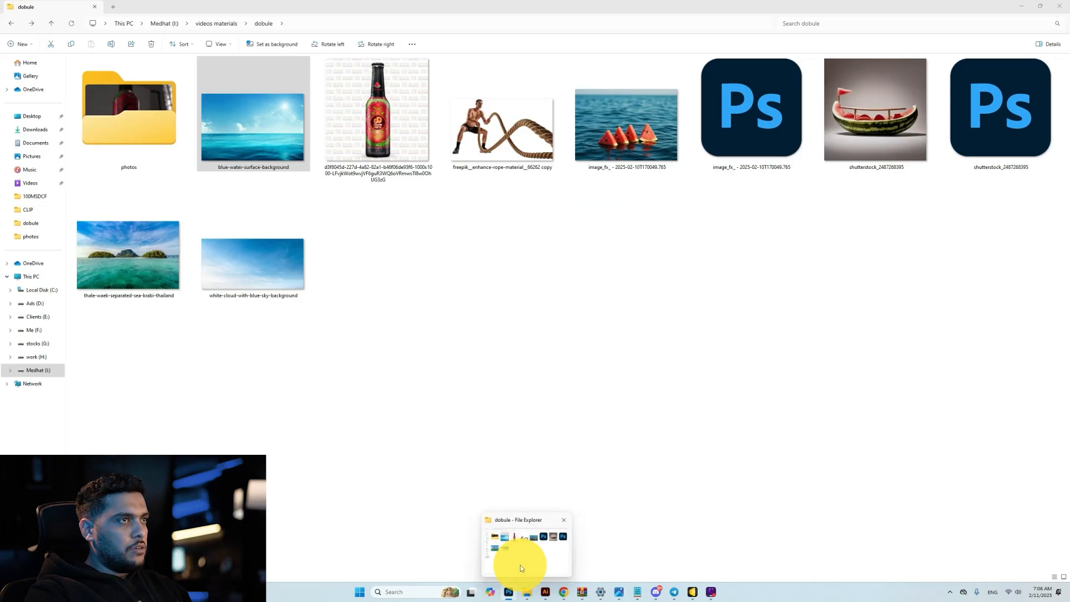
Step: Open the Krabi Thailand island seascape image as a separate document in Photoshop and return to Untitled-1
click(517, 594)
drag(517, 594, 171, 26)
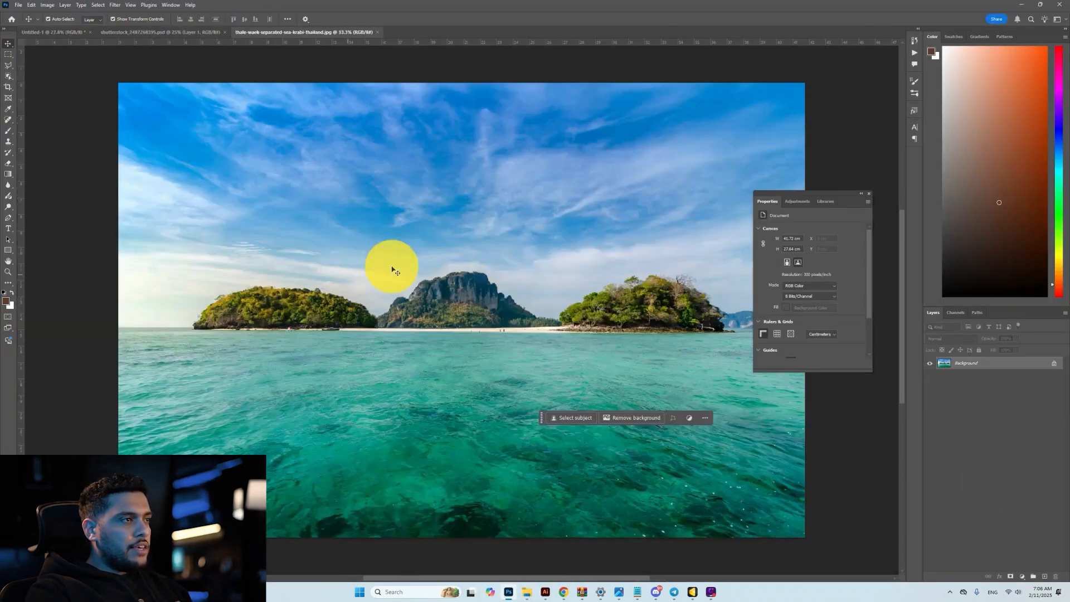
click(53, 32)
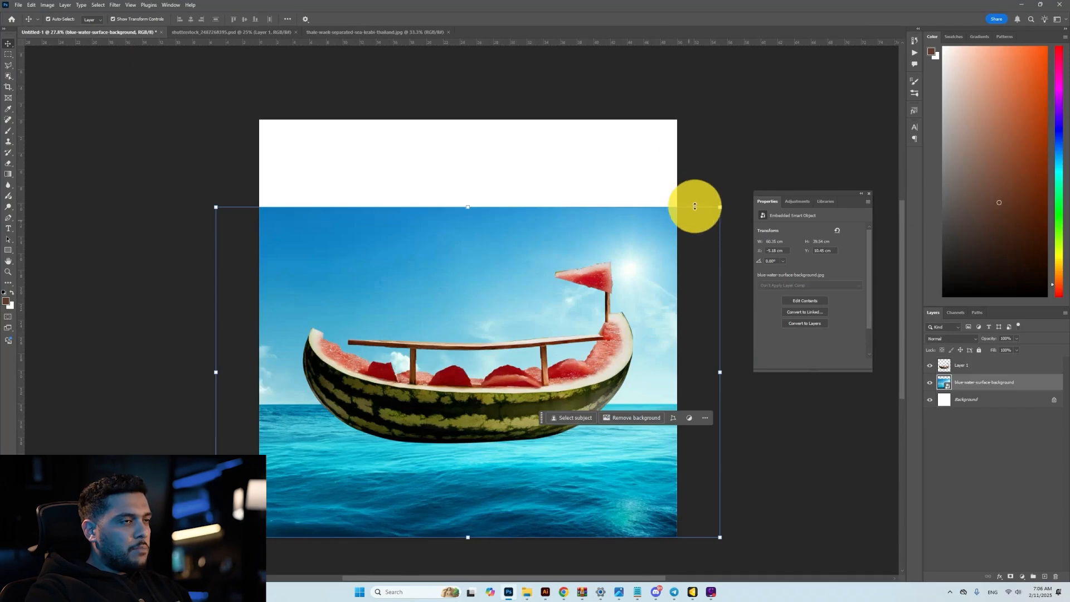
Step: Hide the boat layer and mask out the sky of the blue-water-surface-background layer down to the horizon
click(929, 365)
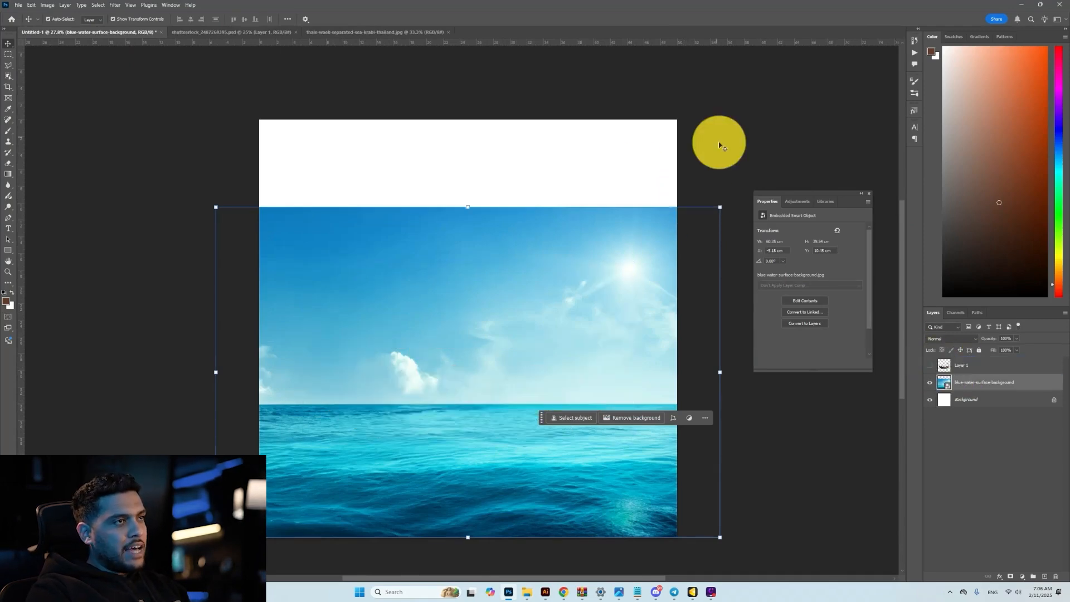
key(m)
drag(712, 133, 199, 405)
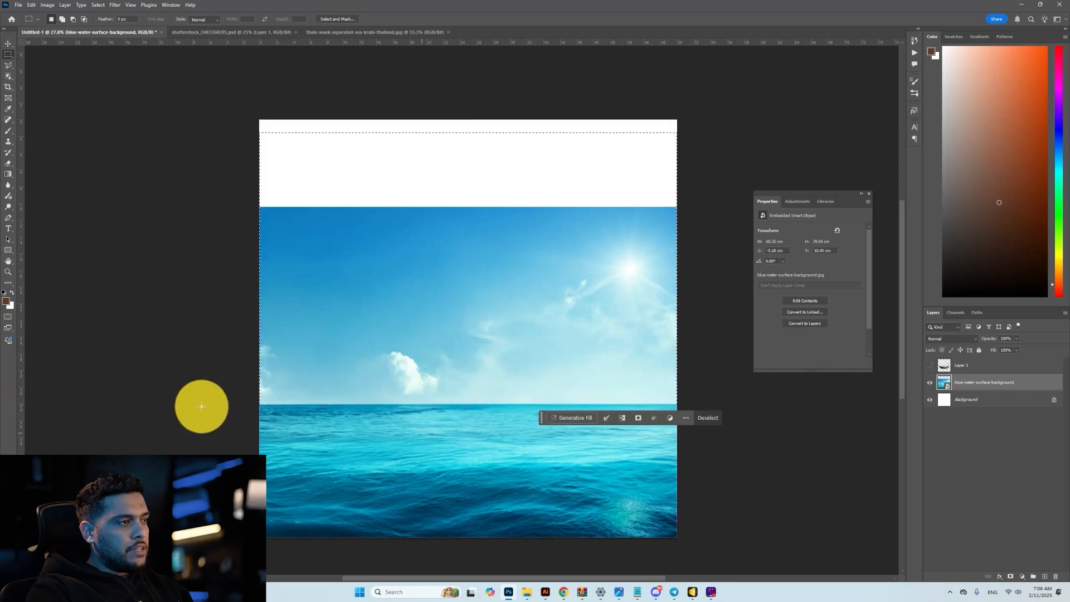
alt+click(1011, 576)
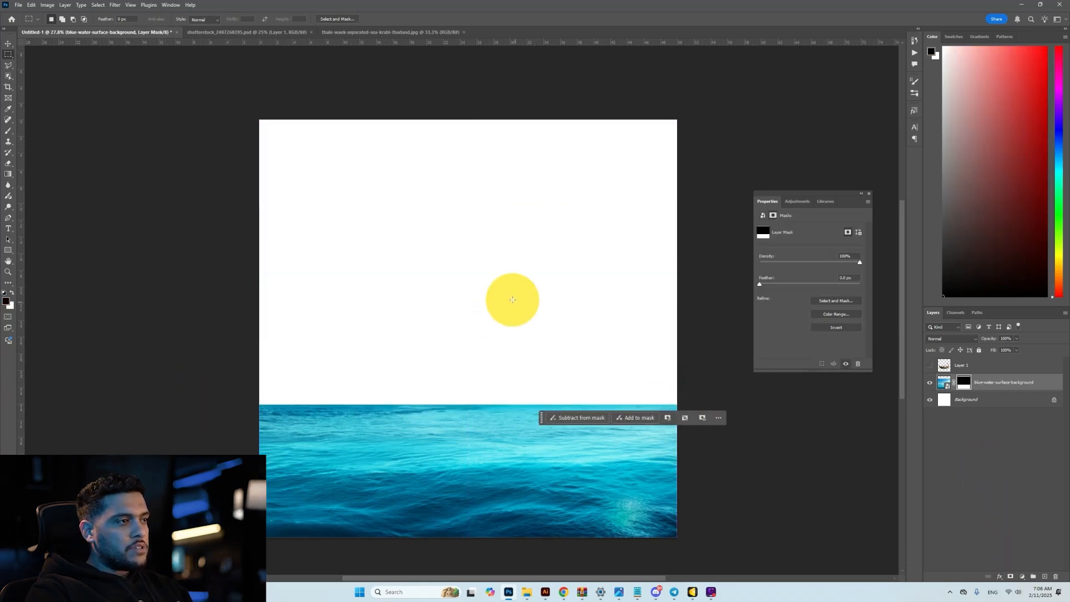
Step: Place white-cloud-with-blue-sky-background in the composite, flip it horizontally and rest its lower edge on the sea horizon
key(alt+Tab)
drag(253, 265, 537, 358)
right_click(661, 424)
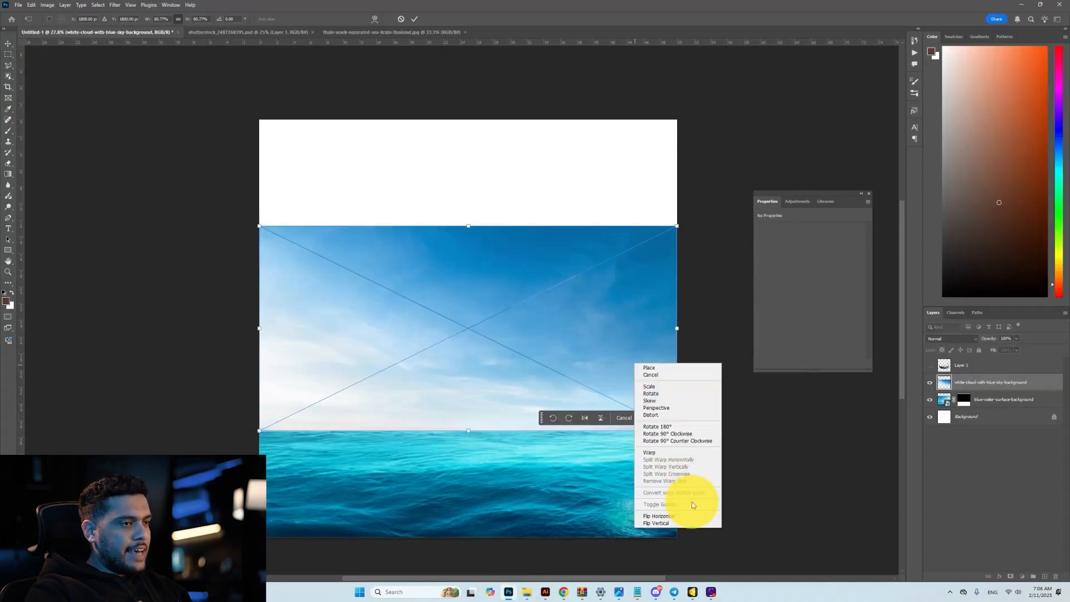
click(692, 515)
drag(604, 345, 609, 295)
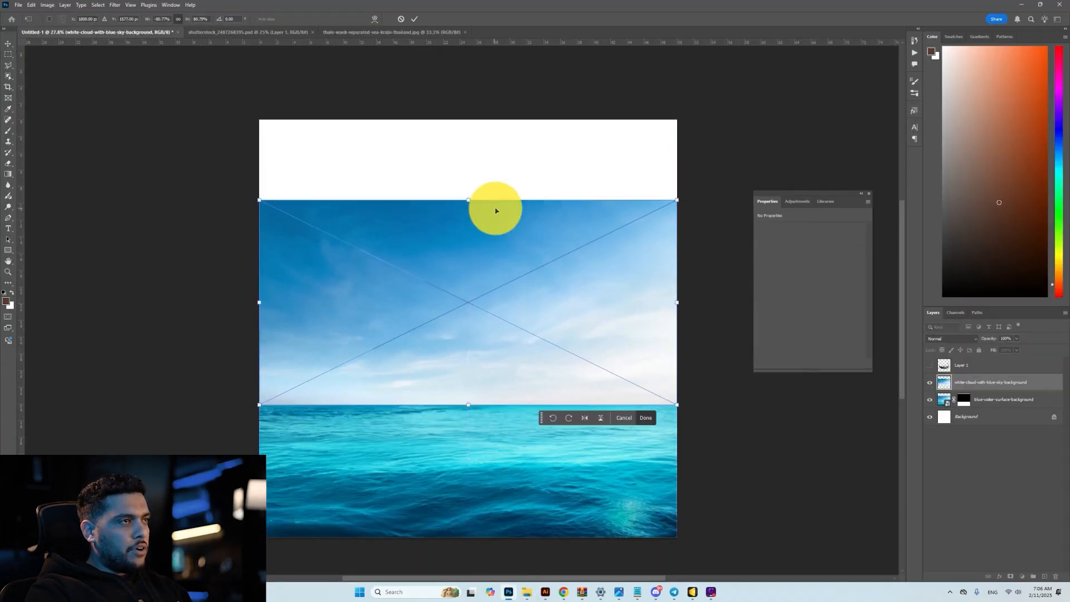
Step: Enlarge the sky to about 63 cm wide so it reaches the canvas's upper edge, and move its layer beneath blue-water-surface-background
drag(470, 201, 490, 130)
key(Return)
drag(679, 263, 735, 265)
key(Return)
key(ctrl+t)
key(Return)
drag(1008, 400, 998, 410)
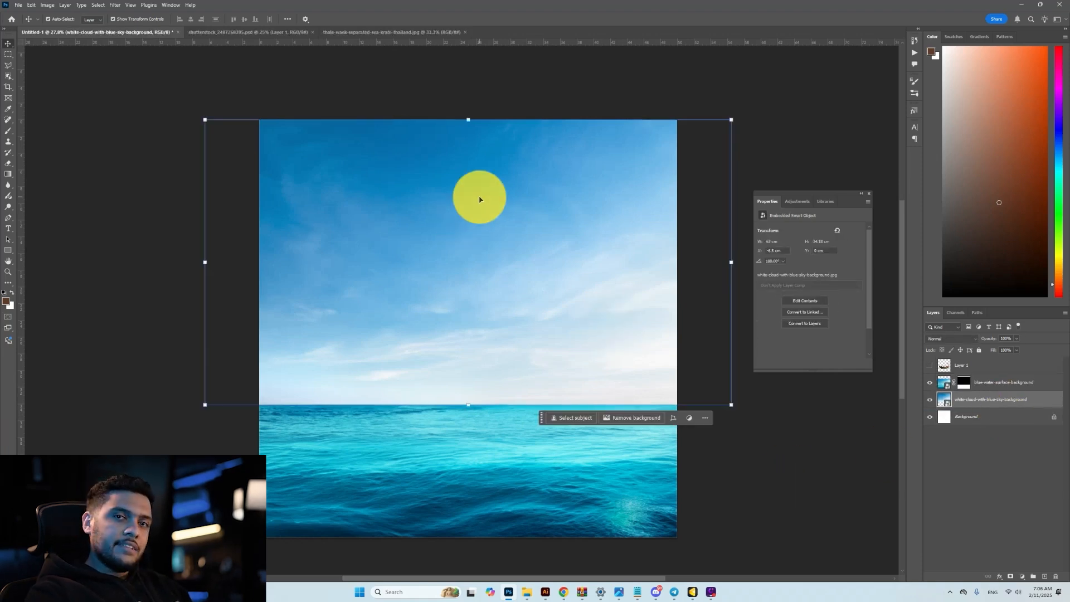
Step: Show the watermelon boat layer and scale it down to about 37.6 cm wide
click(929, 365)
click(967, 365)
key(ctrl+t)
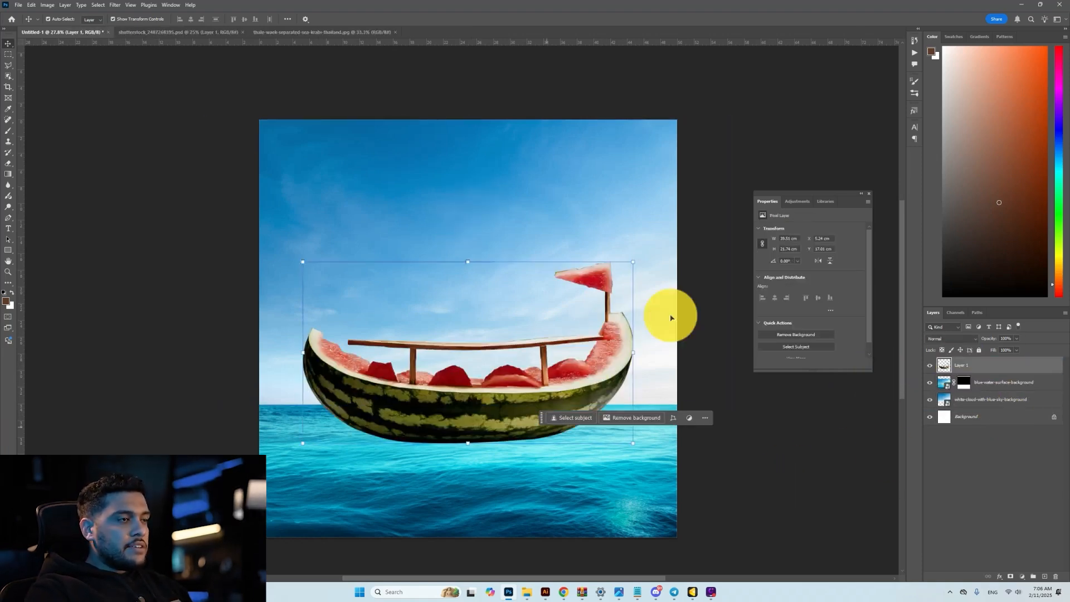
drag(635, 447, 626, 440)
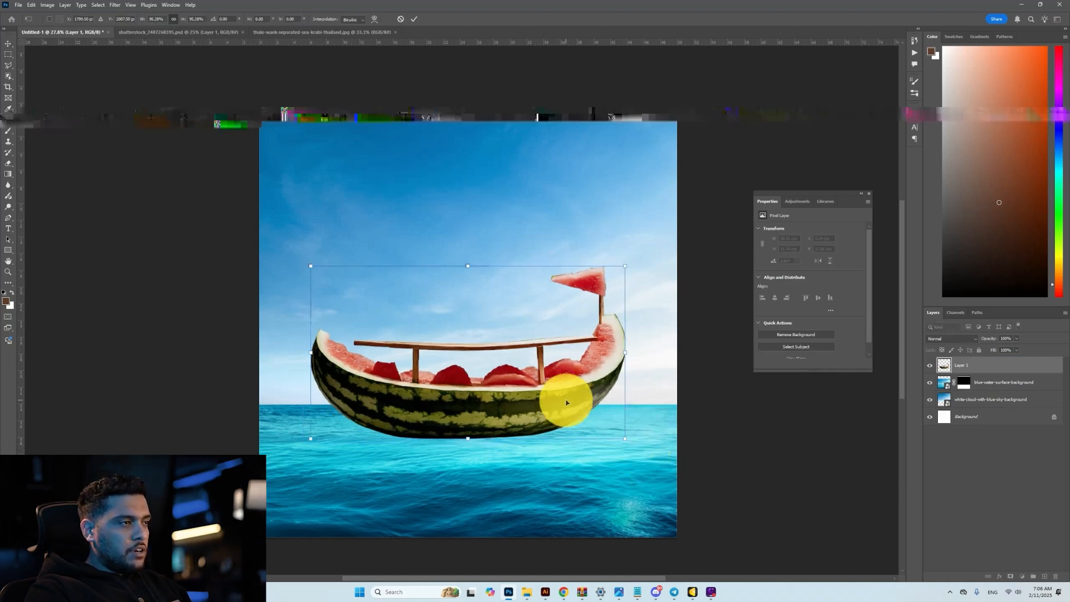
key(Return)
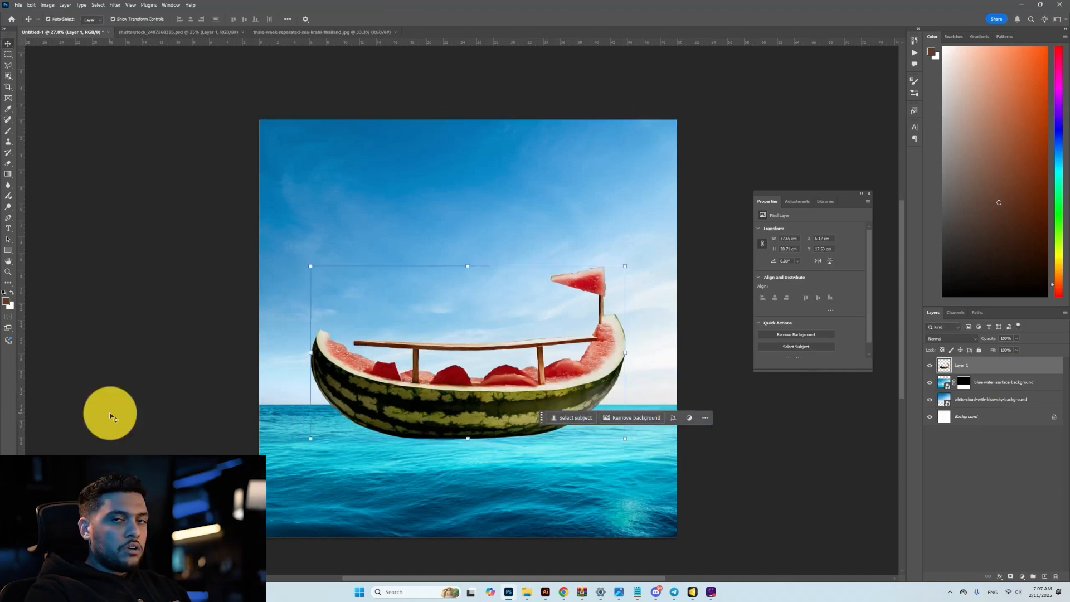
Step: Mask the sky out of the Krabi island seascape image using Select Sky and bring the masked layer into Untitled-1
click(532, 592)
drag(129, 254, 115, 57)
click(98, 5)
click(125, 112)
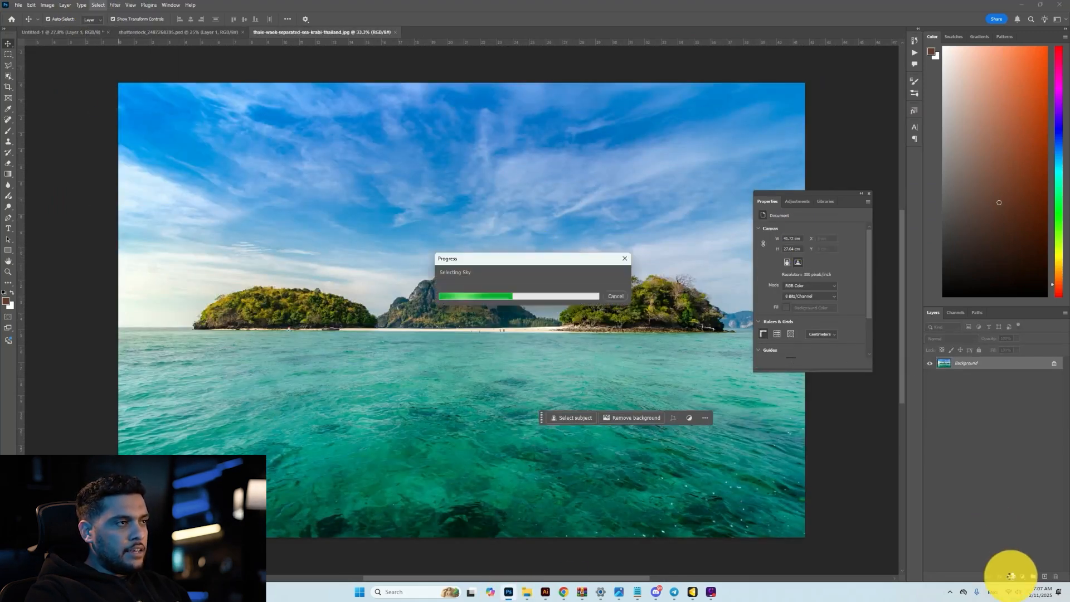
click(1010, 577)
drag(628, 334, 359, 327)
Step: Undo the sky mask in the island source image and clear its selection
click(342, 32)
key(ctrl+z)
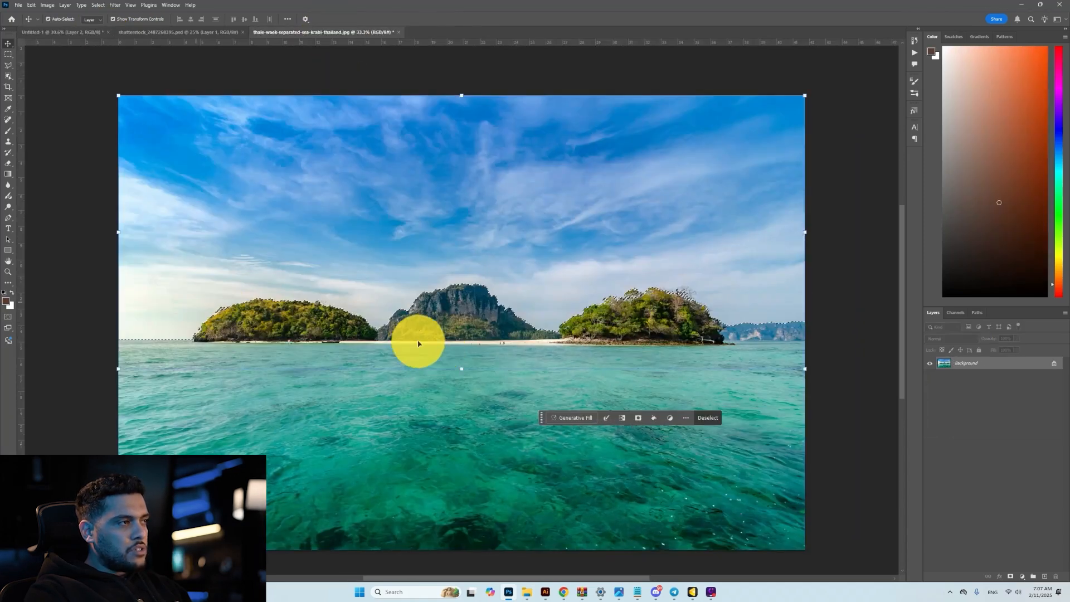
key(ctrl+d)
scroll(163, 304, up, 3)
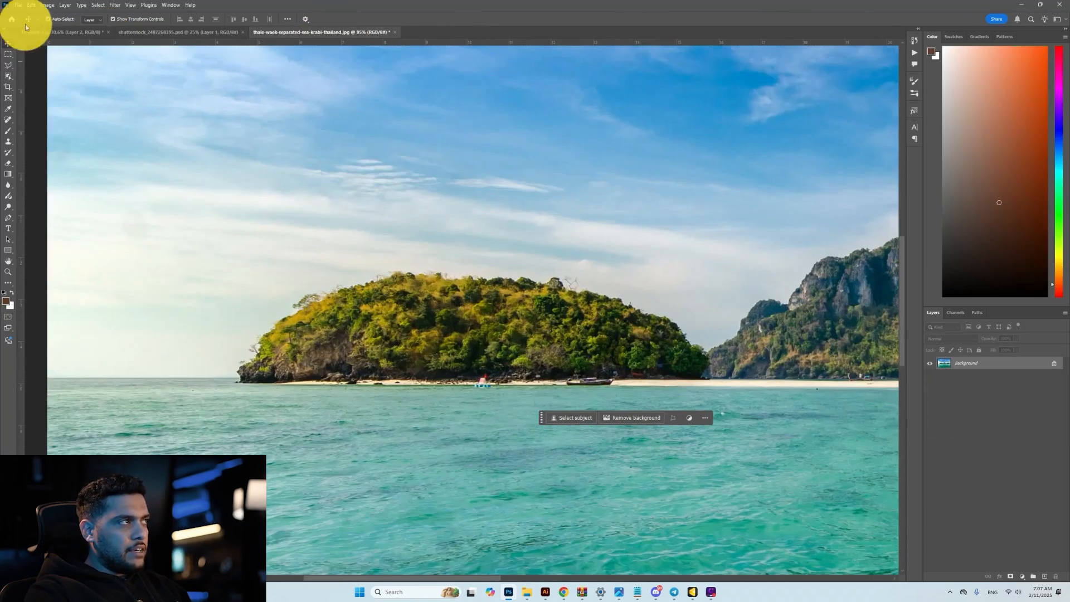
Step: Flip the island layer horizontally in Untitled-1, hide the boat layer and arrange the islands beneath it
click(56, 31)
scroll(408, 345, down, 2)
click(691, 471)
right_click(541, 456)
click(568, 444)
mouse_move(507, 458)
mouse_down()
mouse_move(502, 477)
mouse_move(485, 473)
mouse_move(490, 459)
mouse_up()
key(Return)
click(930, 383)
key(ctrl+[)
Step: Align the islands' waterline with the sea horizon and scale the island layer to about 81%, centred across the canvas
scroll(652, 439, up, 8)
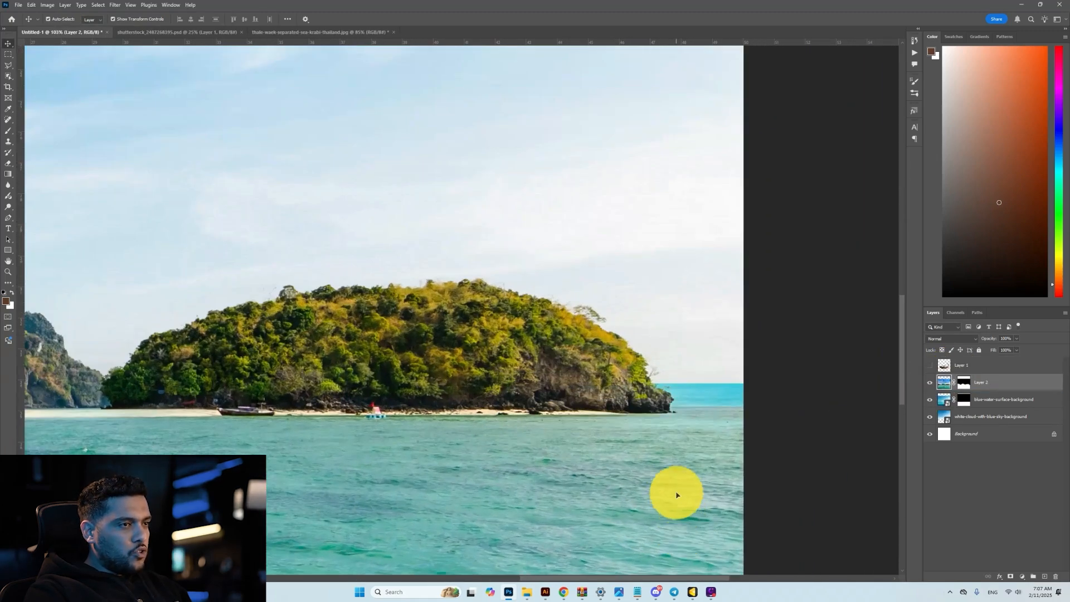
drag(676, 492, 676, 471)
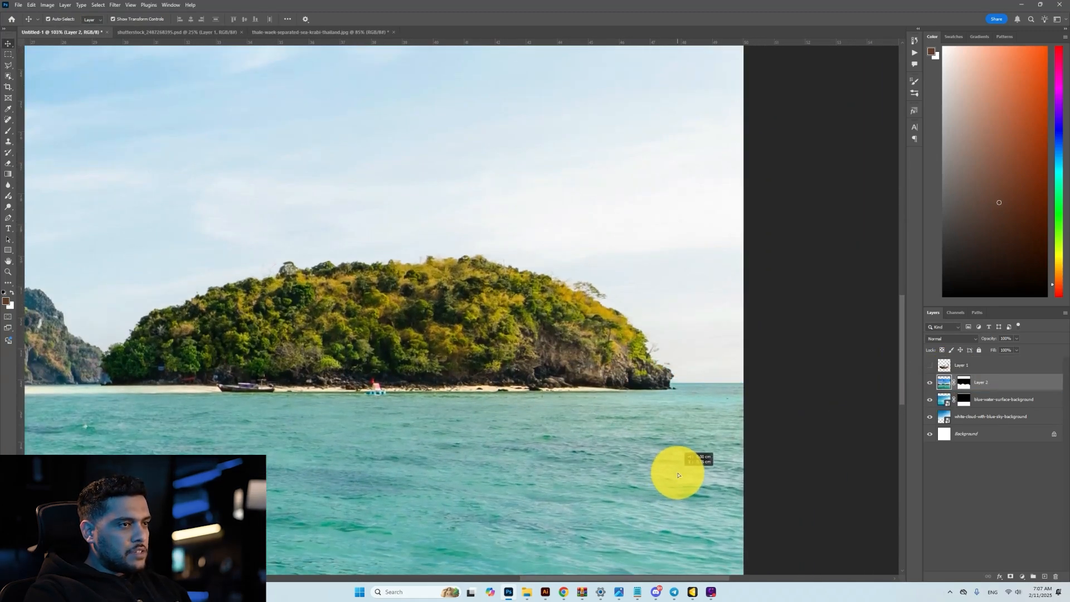
scroll(676, 477, down, 6)
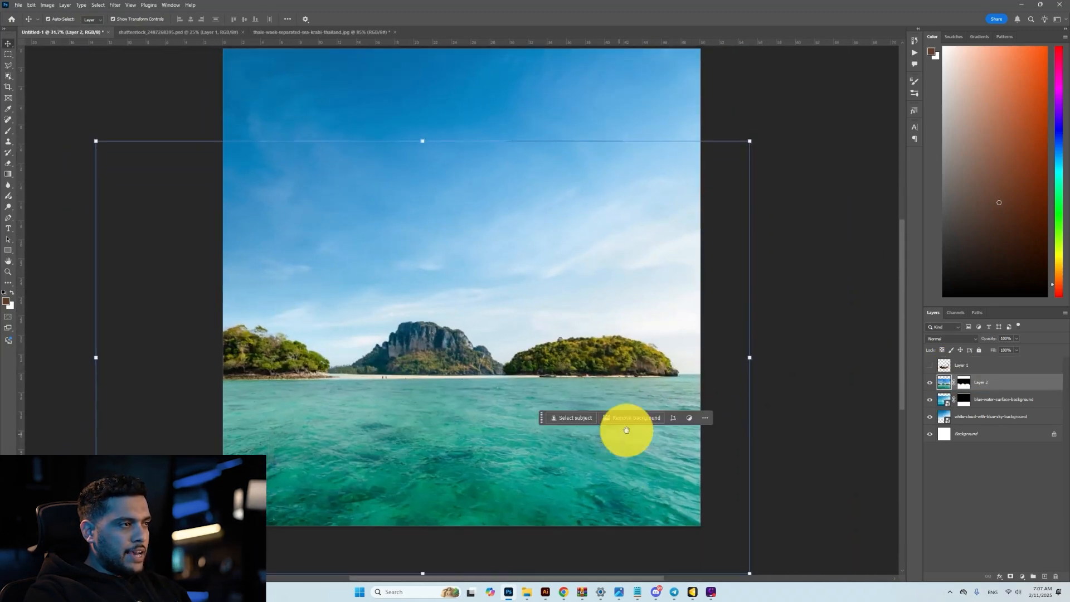
drag(627, 430, 666, 430)
drag(787, 571, 721, 530)
drag(681, 489, 680, 495)
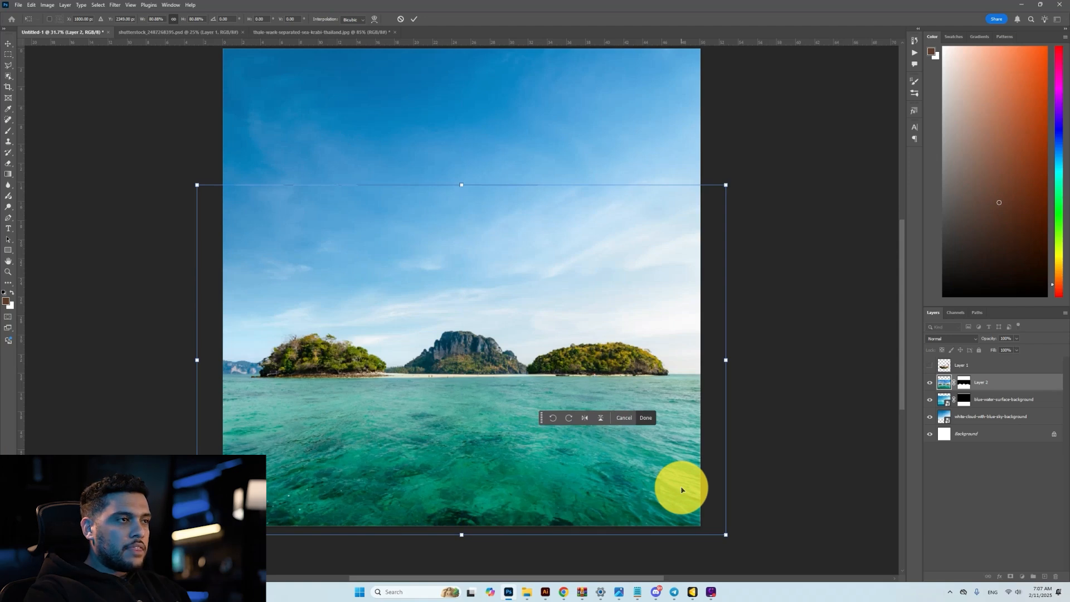
key(Return)
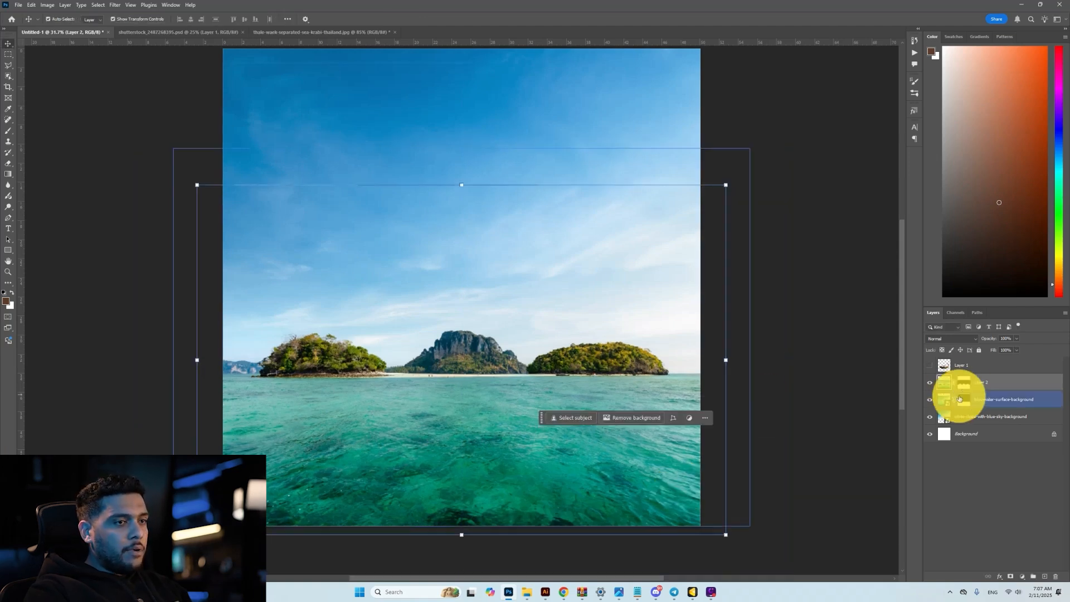
Step: Paint black on the island layer's mask along the canvas's lower edge to reveal the darker blue water
click(963, 383)
key(b)
drag(734, 509, 245, 510)
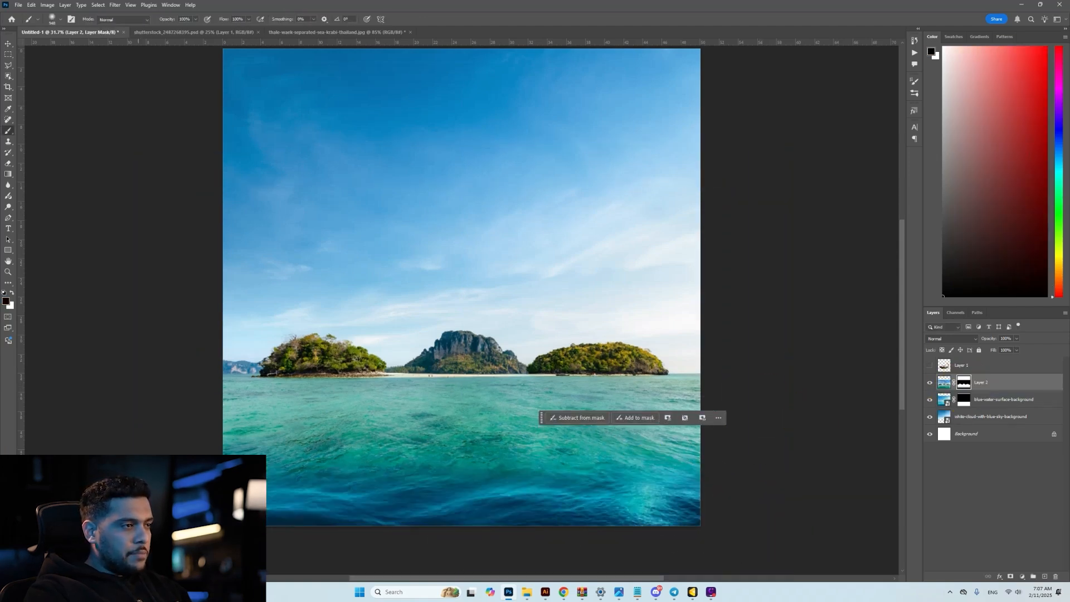
Step: Add a Hue/Saturation adjustment clipped to the island layer and shift its Cyans hue toward blue
scroll(289, 496, up, 8)
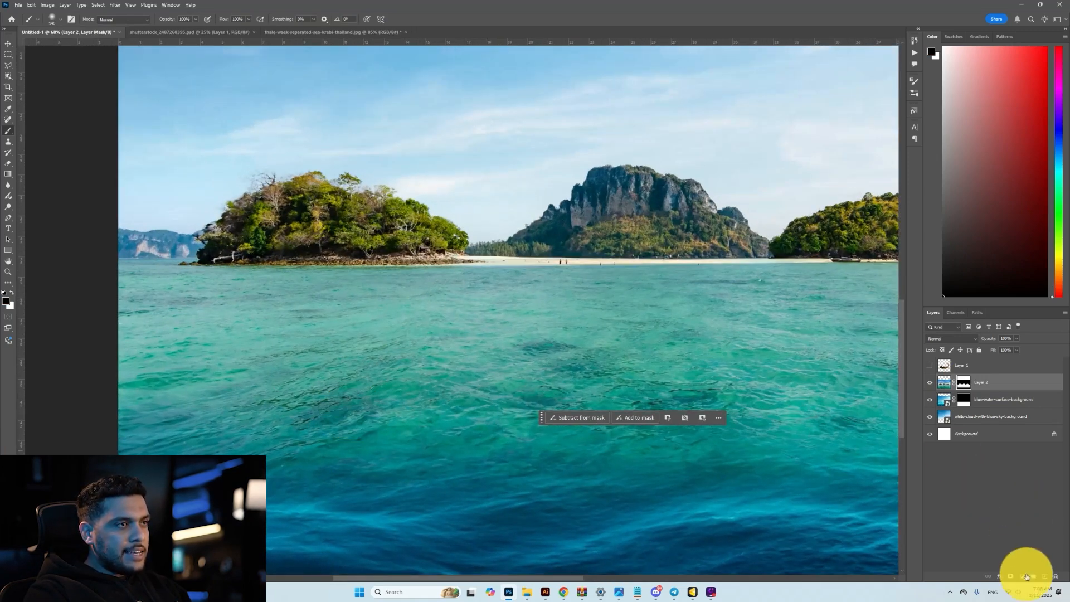
click(1026, 576)
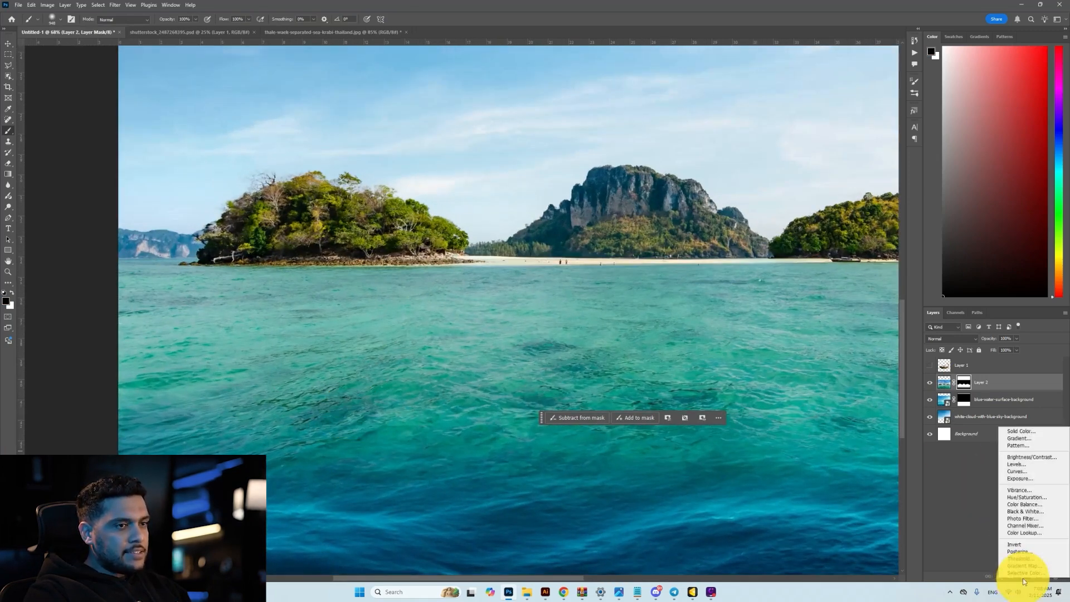
click(1024, 498)
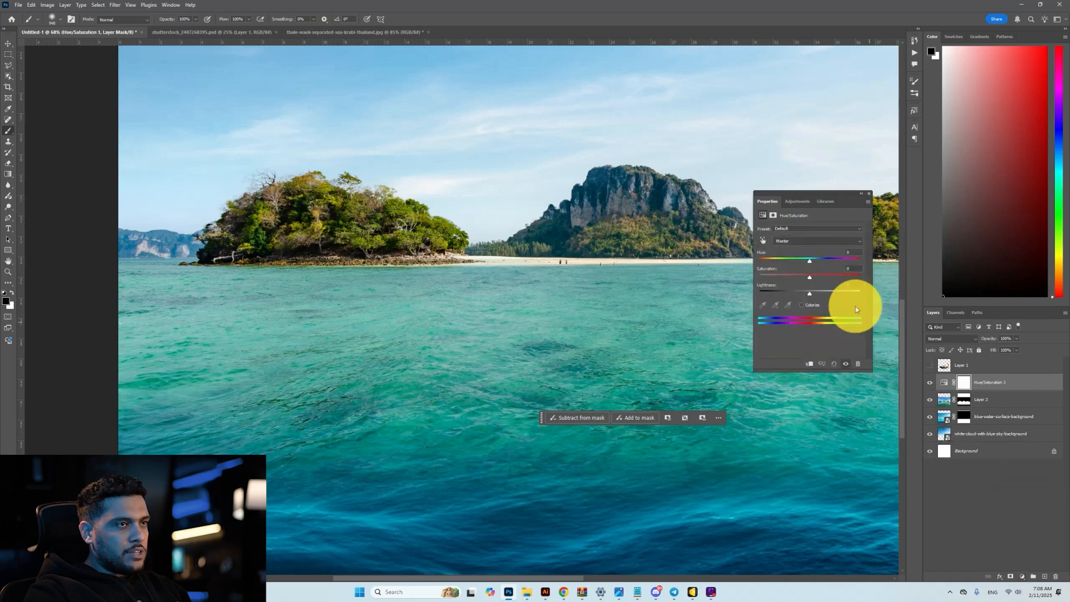
click(794, 270)
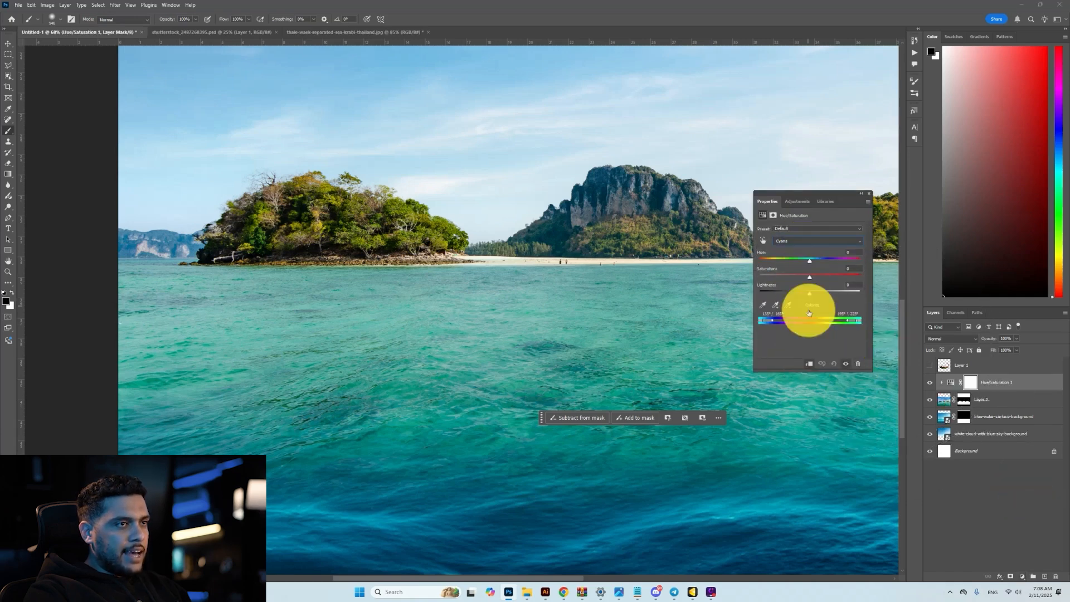
click(808, 259)
drag(810, 262, 819, 263)
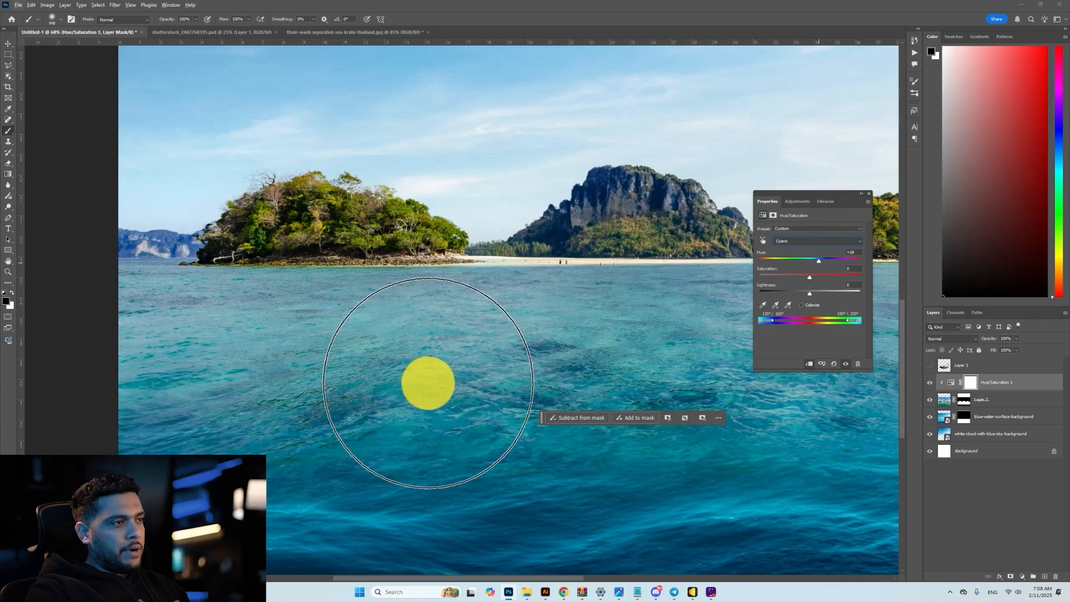
Step: Paint black on the island layer's mask over its green water to reveal the blue sea, using a smaller brush near the islands
scroll(428, 383, down, 5)
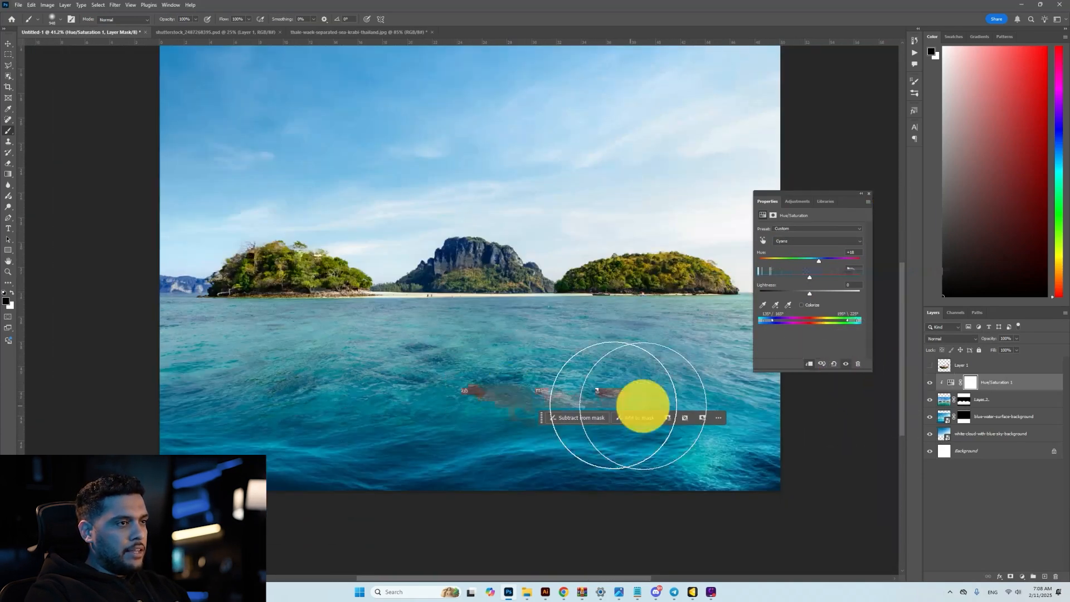
click(964, 399)
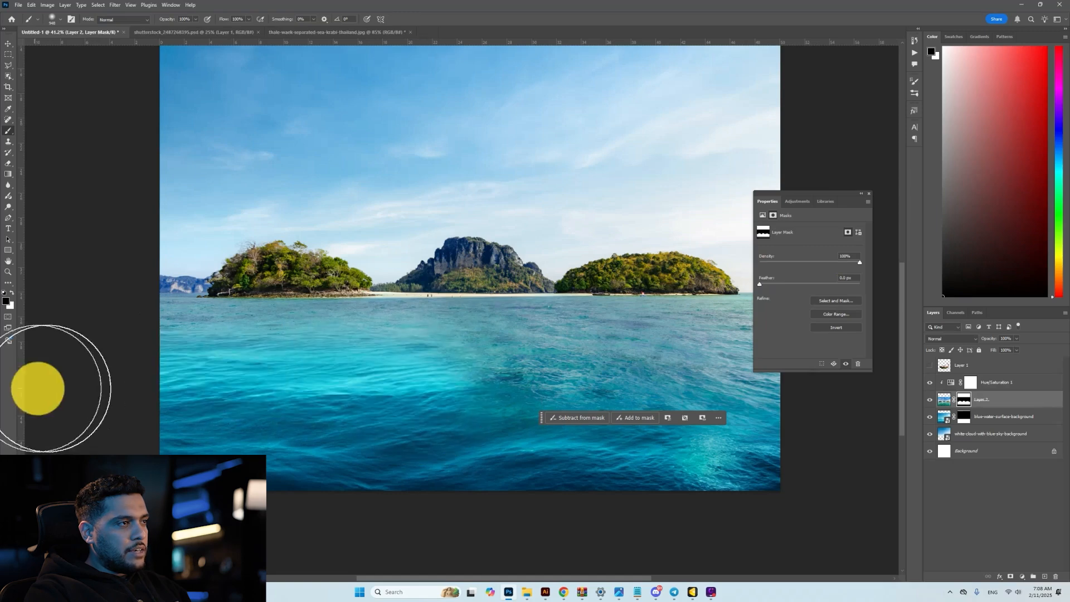
scroll(367, 377, up, 3)
mouse_move(92, 386)
mouse_down()
mouse_move(183, 393)
mouse_move(197, 361)
mouse_move(85, 358)
mouse_move(184, 343)
mouse_up()
key([)
key([)
mouse_move(107, 332)
mouse_down()
mouse_move(462, 344)
mouse_move(225, 310)
mouse_move(264, 314)
mouse_up()
mouse_move(223, 328)
mouse_down()
mouse_move(581, 333)
mouse_move(174, 353)
mouse_move(192, 423)
mouse_up()
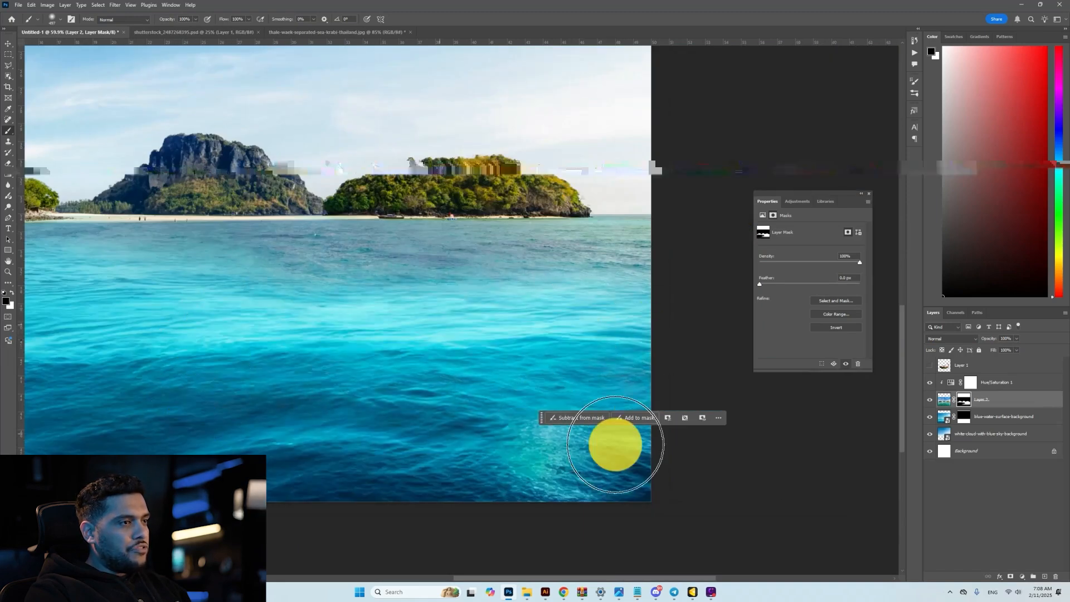
Step: Blend the water below the island shorelines on the island layer's mask, using a soft brush at 50% opacity
scroll(627, 289, up, 2)
alt+right_click(607, 280)
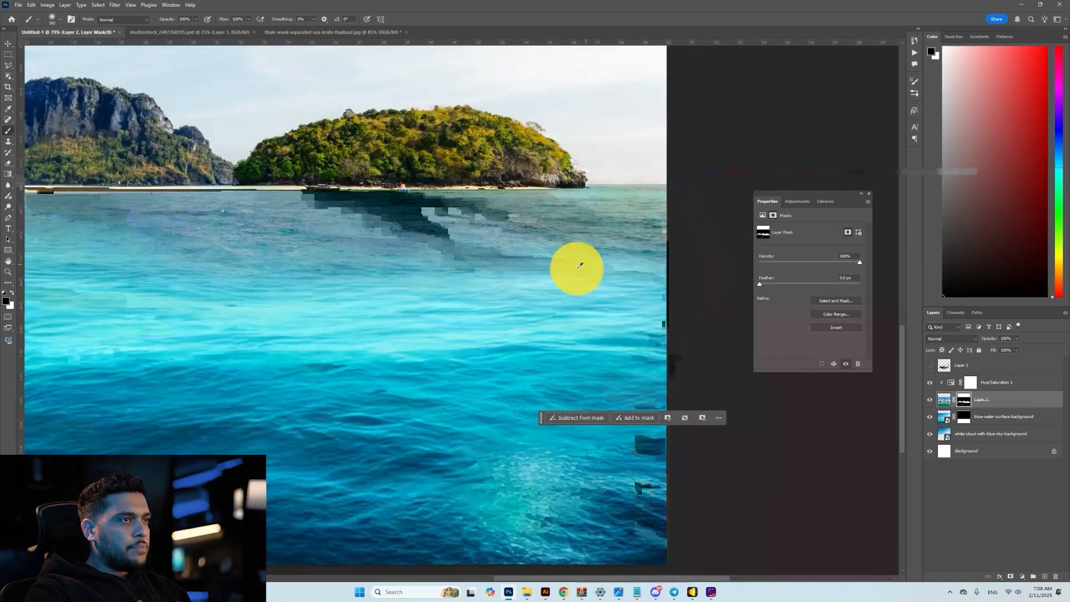
mouse_move(691, 265)
mouse_down()
mouse_move(355, 290)
mouse_move(561, 267)
mouse_move(378, 264)
mouse_up()
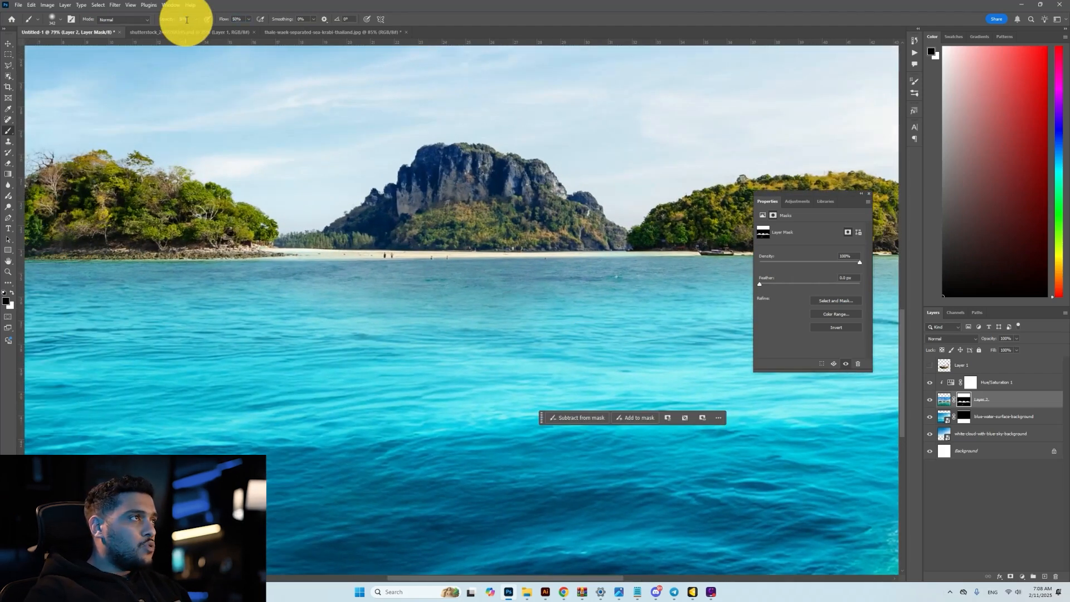
right_click(432, 336)
key(Escape)
alt+right_click(507, 296)
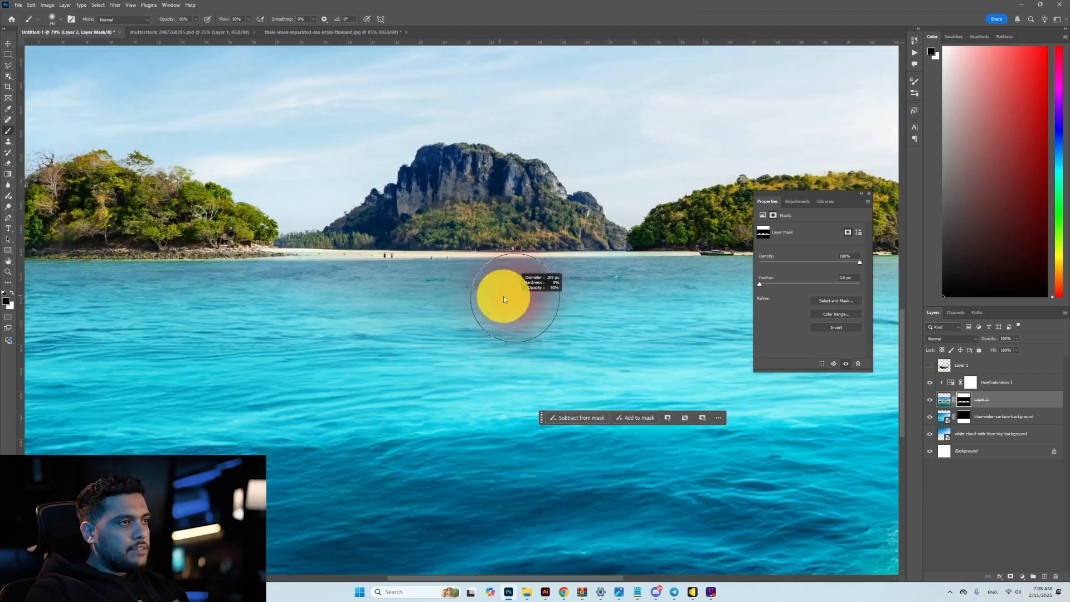
scroll(427, 312, left, 5)
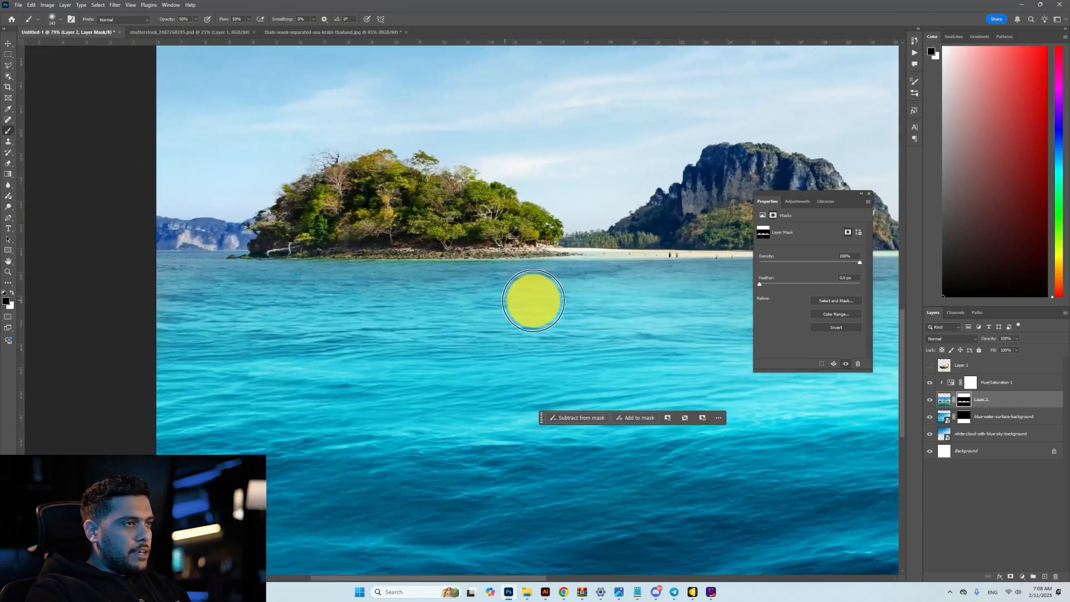
drag(736, 333, 246, 316)
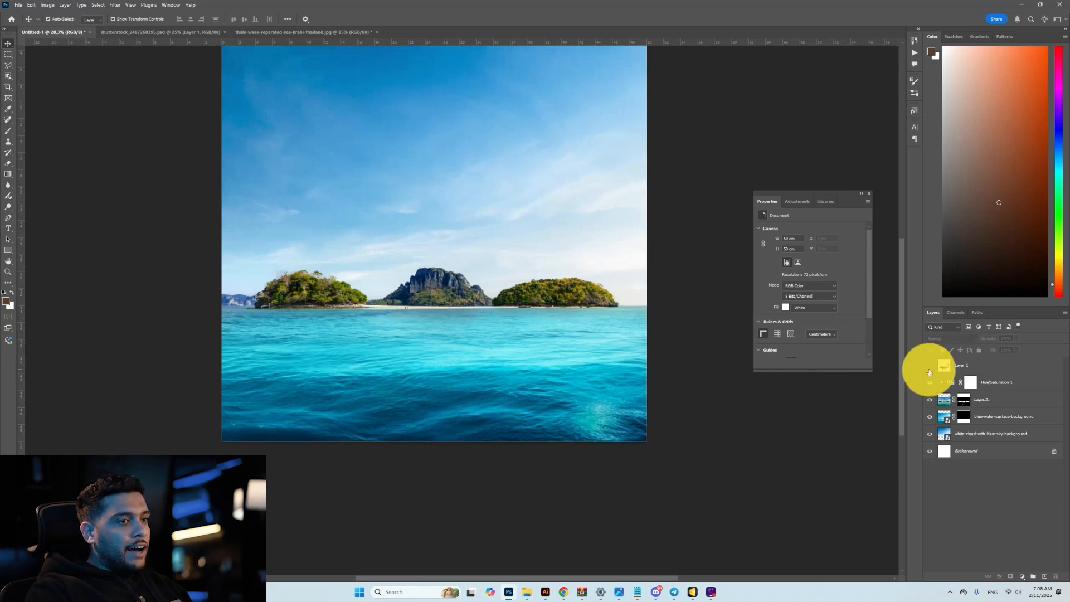
Step: Show the watermelon boat layer over the island scene and select the blue-water-surface-background layer
click(929, 365)
click(968, 369)
drag(593, 342, 651, 357)
click(524, 410)
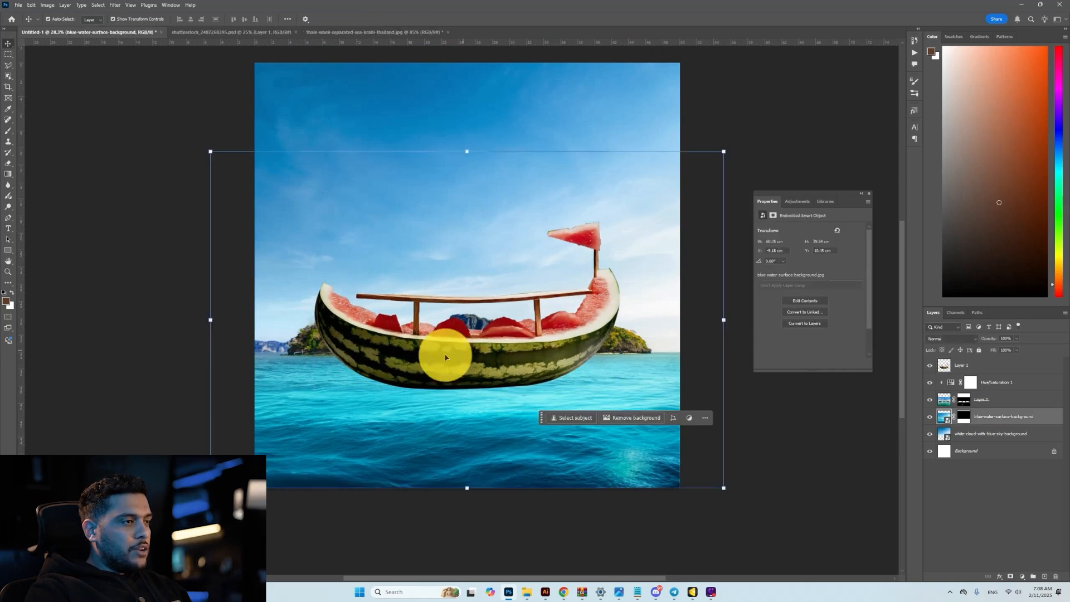
Step: Open the floating watermelon slices image from the dobule folder in the image viewer
mouse_move(527, 592)
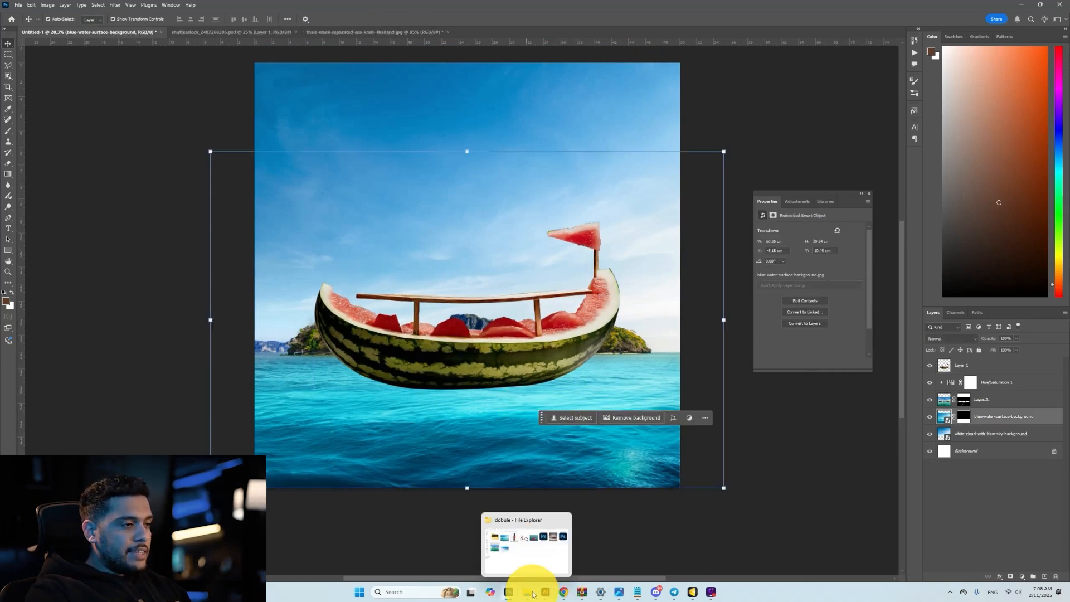
click(529, 589)
double_click(625, 120)
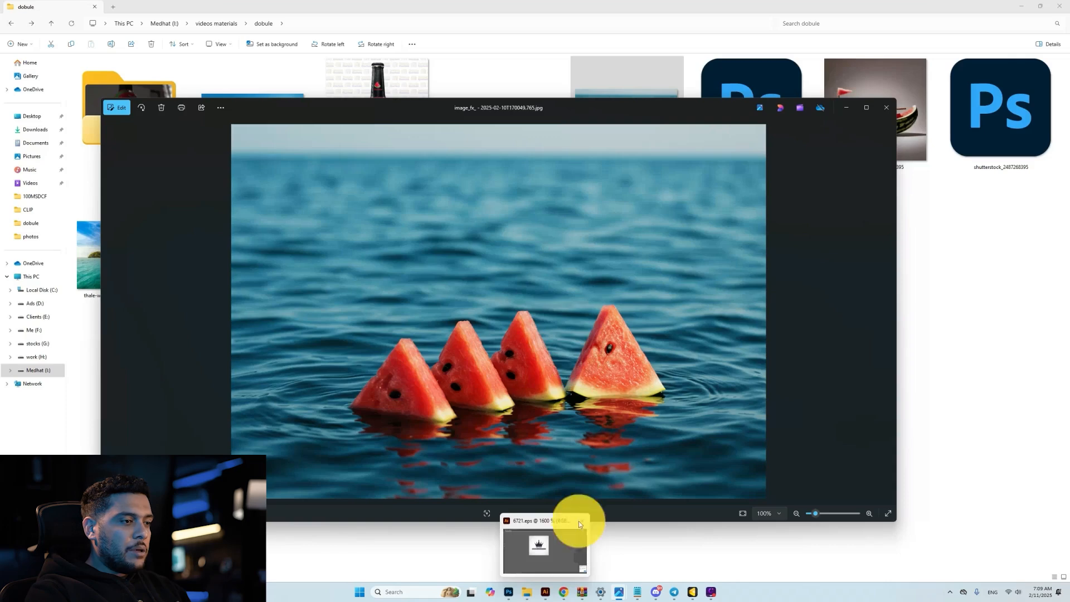
Step: Switch to ImageFX in the browser and review the wording of the floating watermelon slices prompt
click(560, 552)
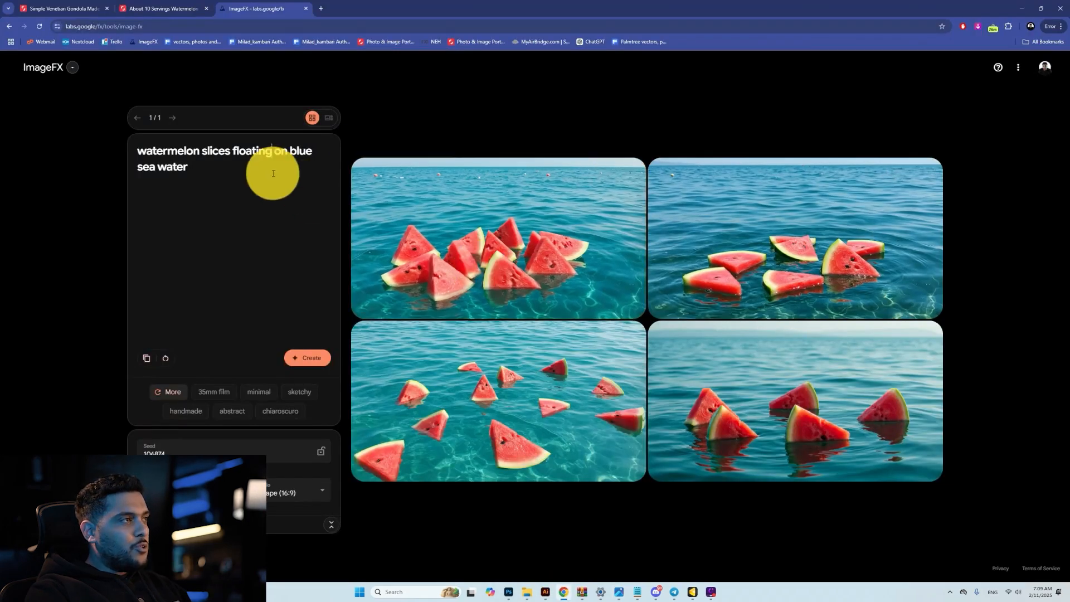
drag(138, 152, 189, 151)
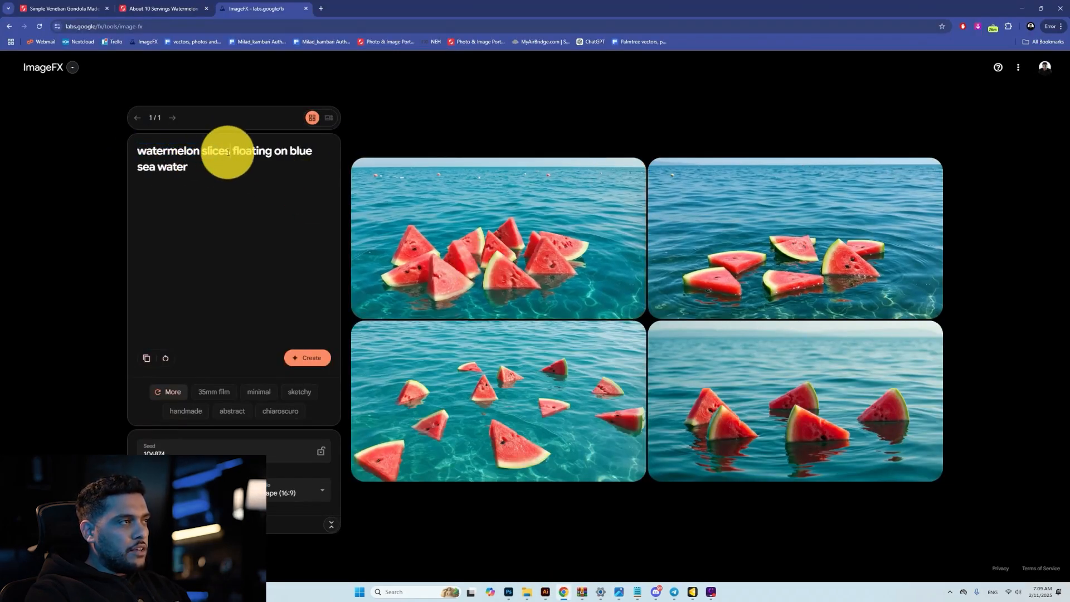
double_click(295, 153)
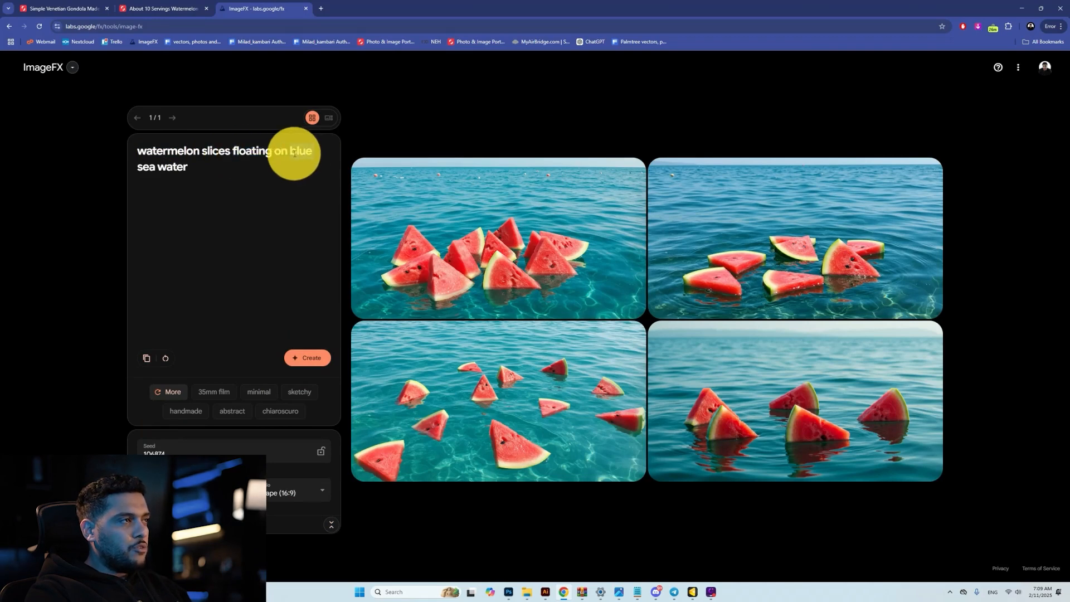
double_click(172, 167)
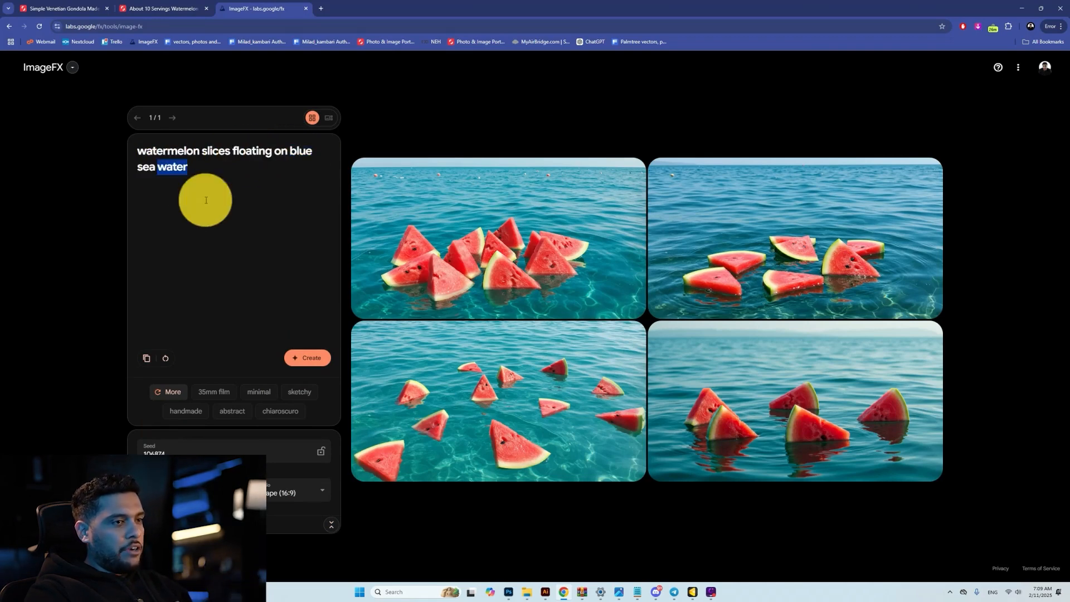
Step: Enlarge the generated picture with upright watermelon slices and dark water reflections in ImageFX and examine it
click(762, 401)
click(938, 412)
click(938, 411)
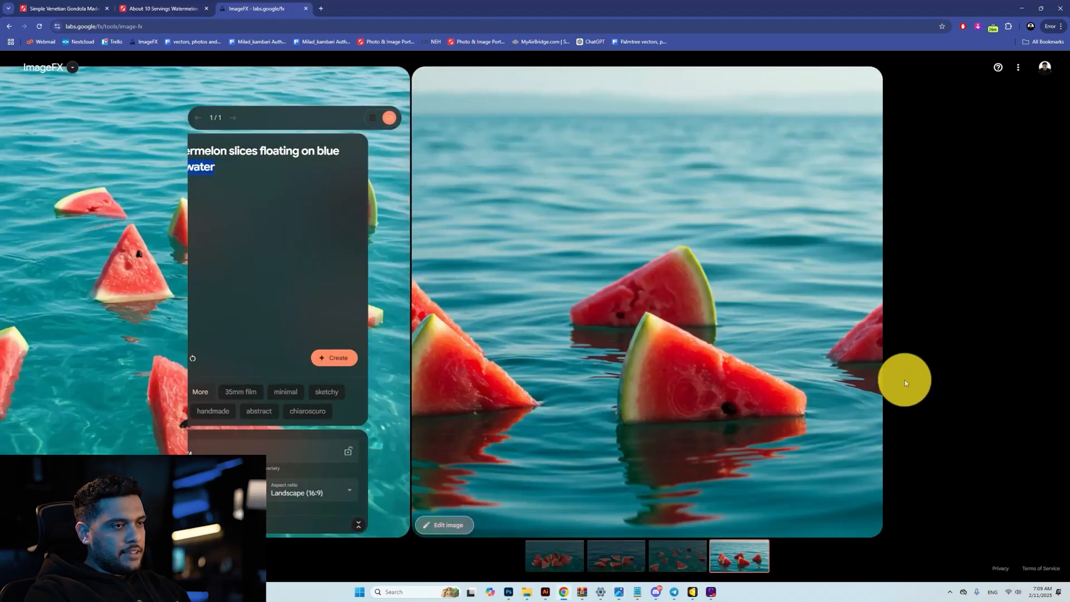
click(464, 413)
Step: Switch back to Photoshop, place the generated slices image over the lower part of the canvas and bring it to the front
key(alt+Tab)
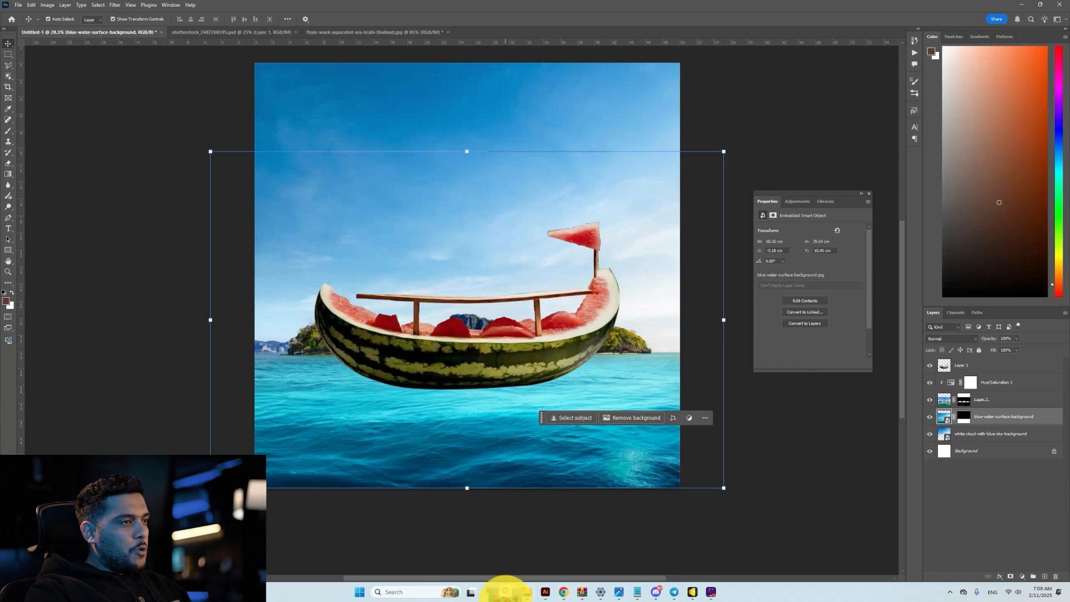
drag(507, 588, 503, 435)
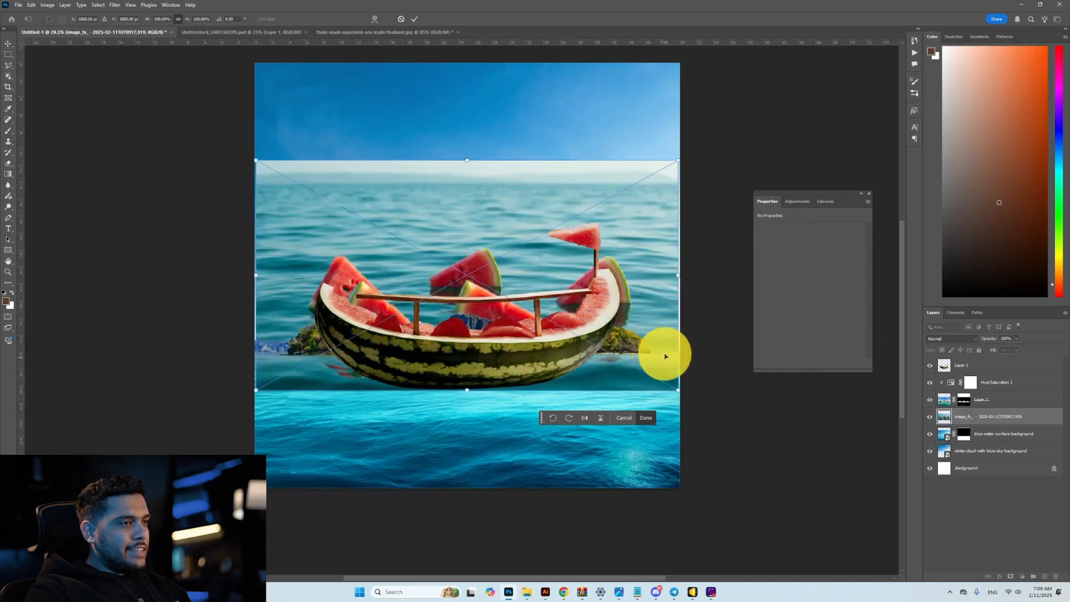
drag(663, 353, 662, 456)
key(Return)
key(ctrl+shift+])
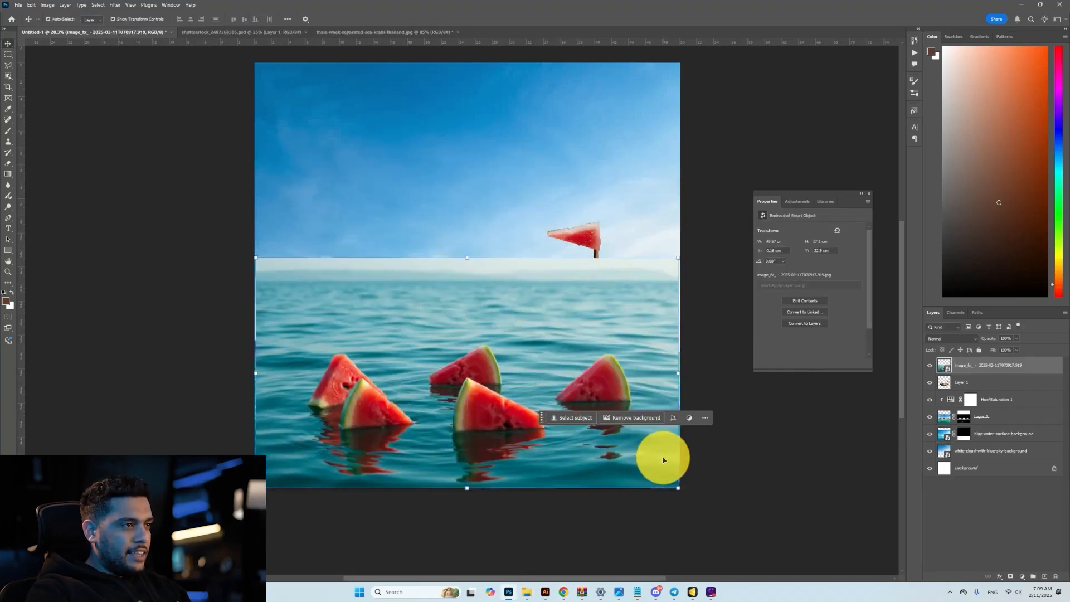
Step: Examine the reflections beneath the floating slices, hide the slices image layer and select the boat layer
scroll(293, 449, up, 5)
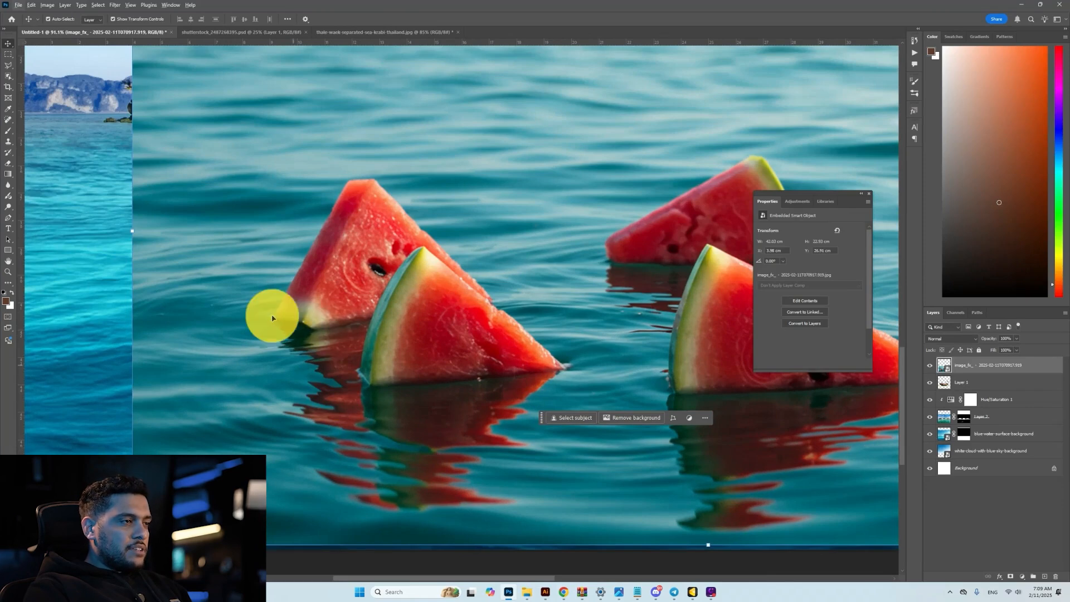
click(930, 365)
click(959, 382)
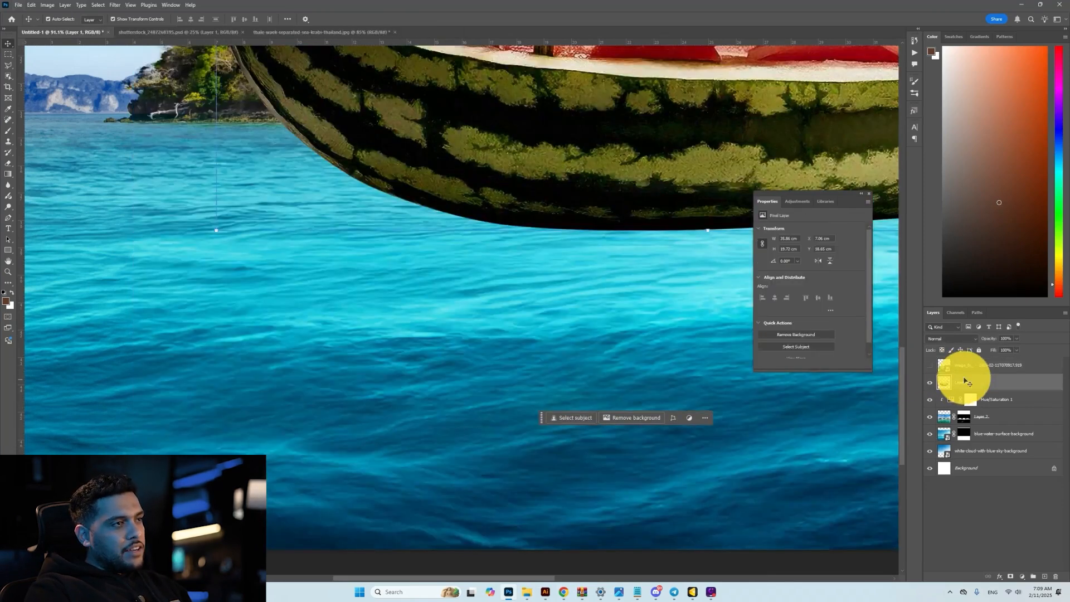
Step: Duplicate the boat layer beneath the original, flip the copy vertically and position it directly under the hull as a reflection
scroll(650, 301, down, 3)
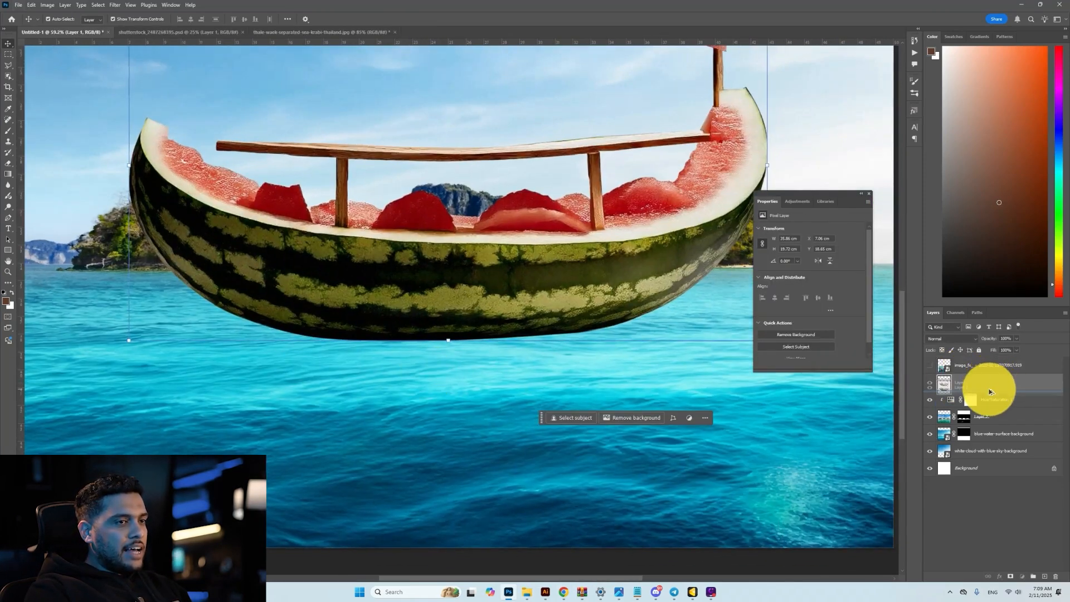
alt+drag(991, 389, 991, 391)
scroll(540, 397, down, 3)
key(ctrl+t)
right_click(528, 366)
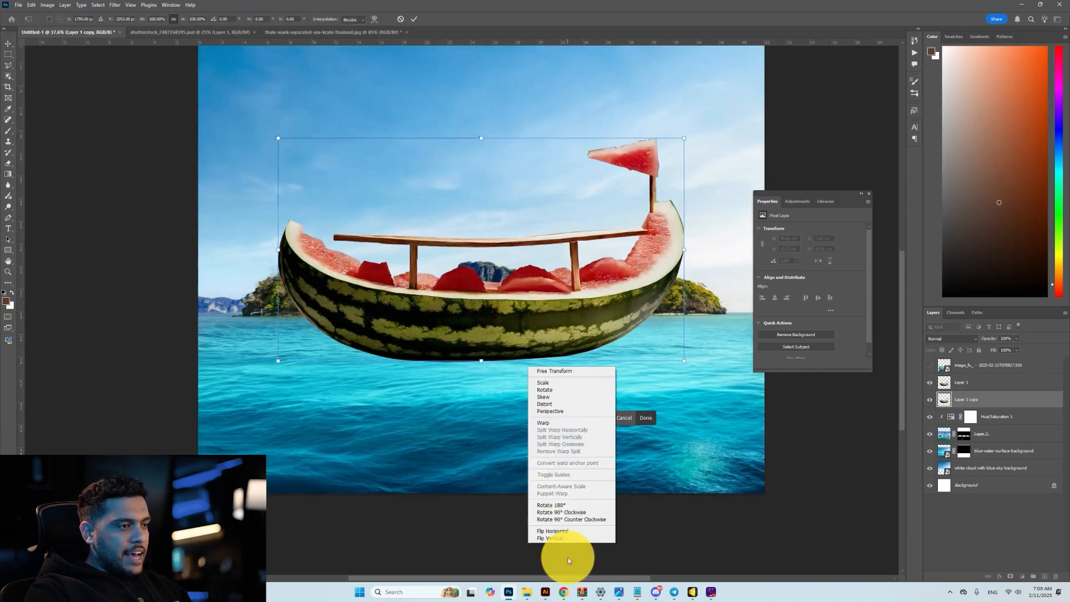
click(566, 539)
drag(597, 282, 617, 470)
key(Return)
Step: Try a Displace filter on the flipped boat copy with the "water ripples - displace map" file from the Elements folder
click(114, 5)
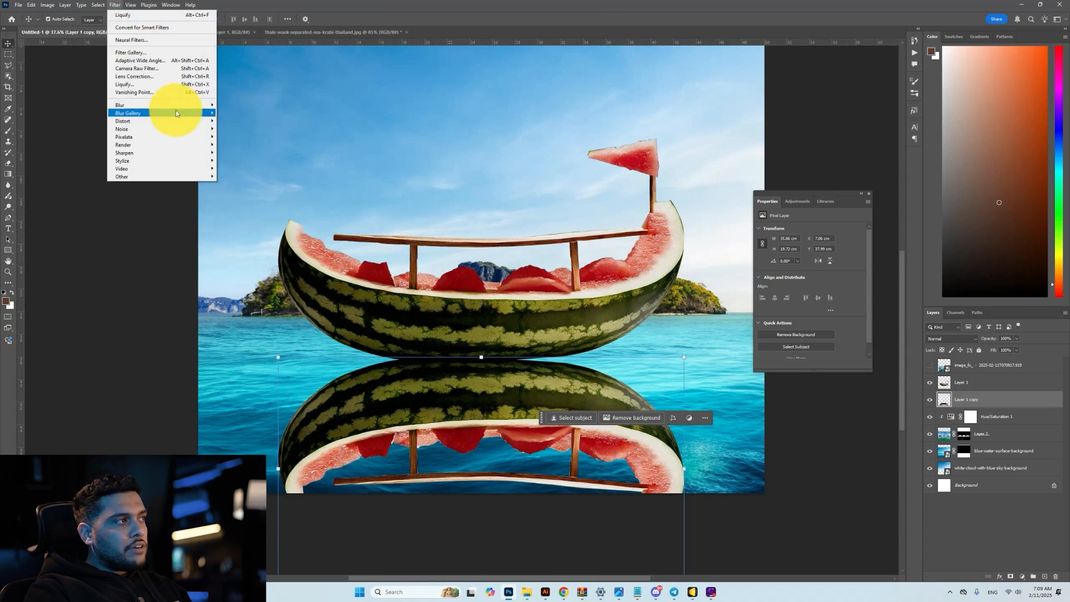
mouse_move(188, 124)
click(247, 120)
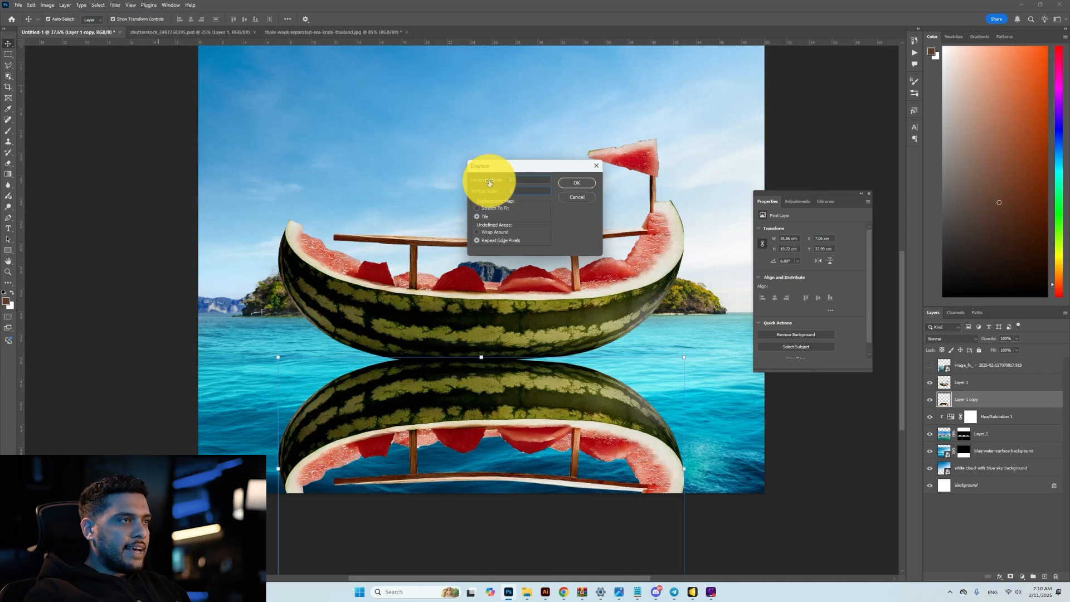
click(578, 183)
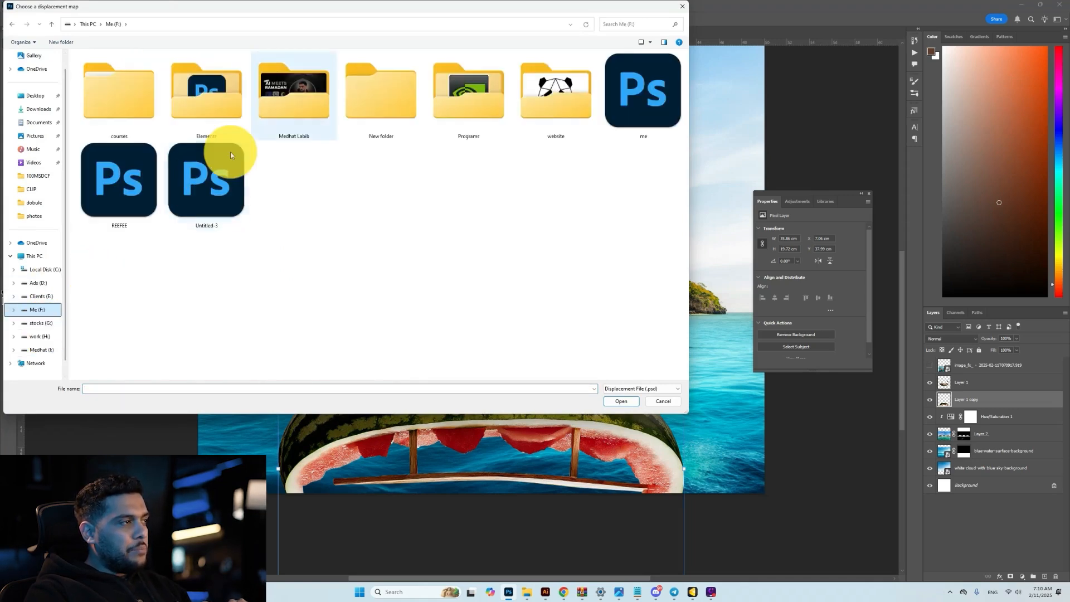
double_click(200, 111)
double_click(125, 270)
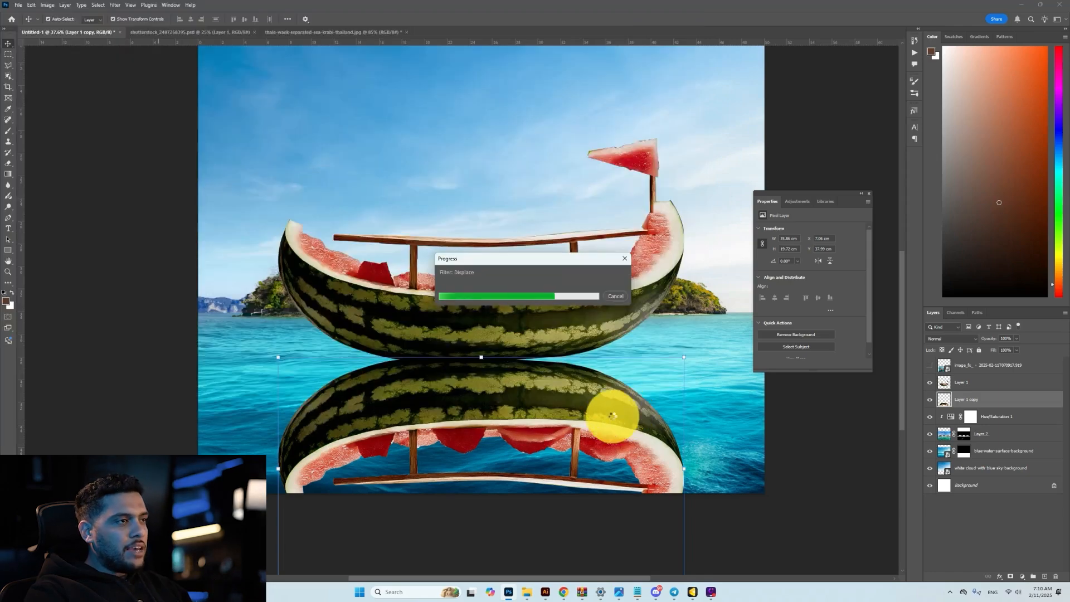
scroll(473, 400, up, 4)
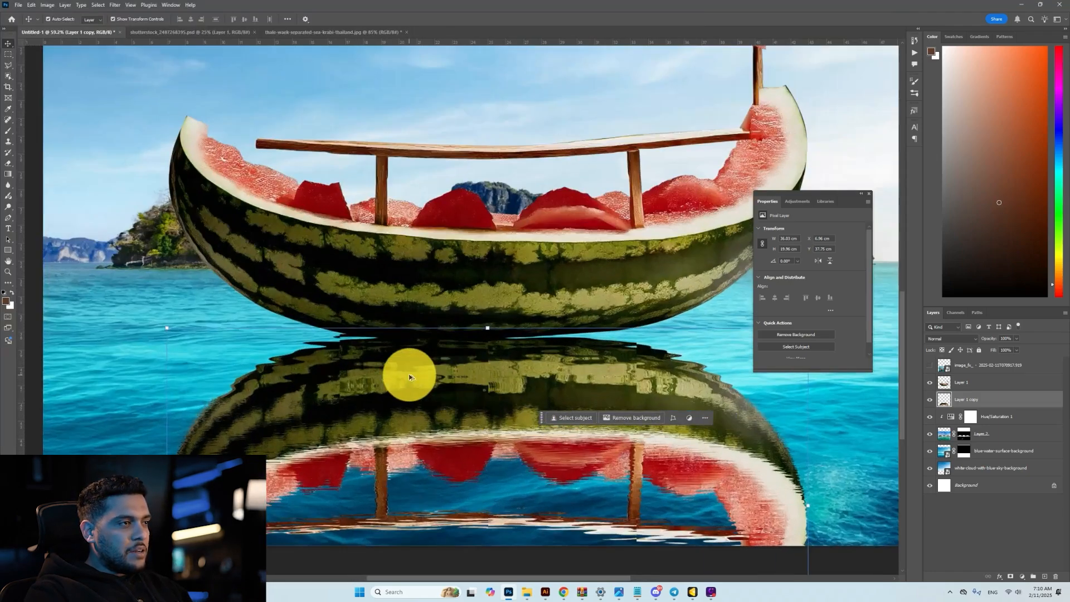
key(ctrl+z)
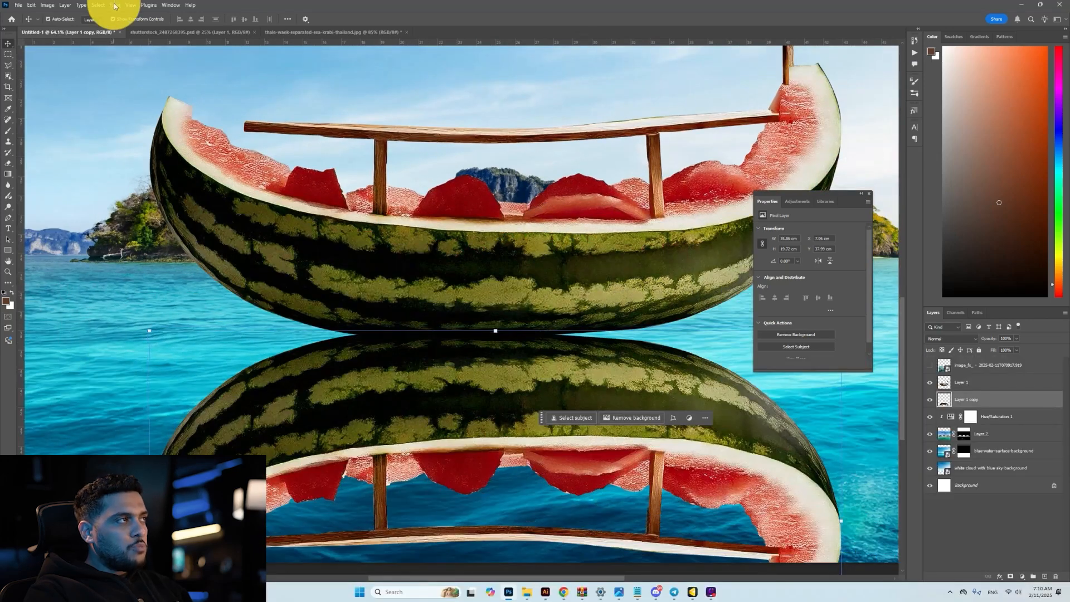
Step: Displace the boat reflection with a scale of 10, using the "water ripples - displace map" file
click(115, 4)
mouse_move(187, 130)
click(245, 129)
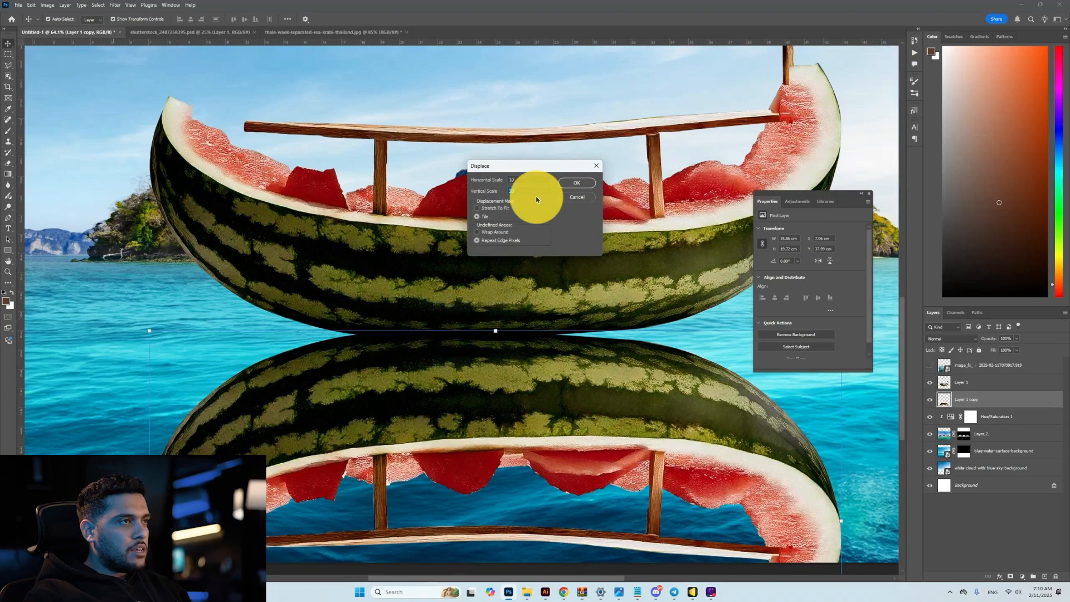
text(10)
key(Return)
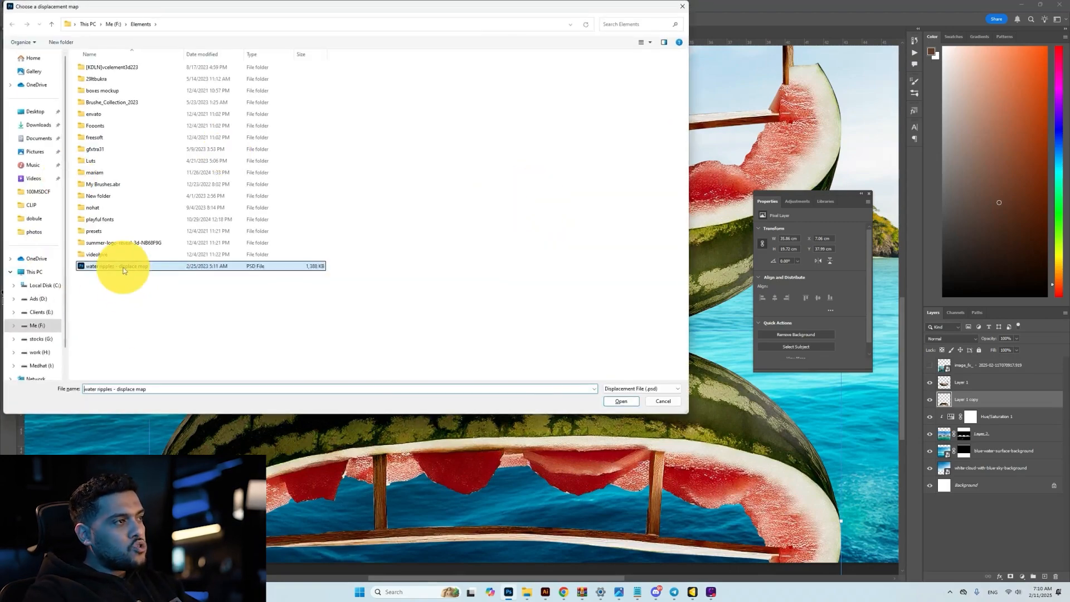
double_click(123, 268)
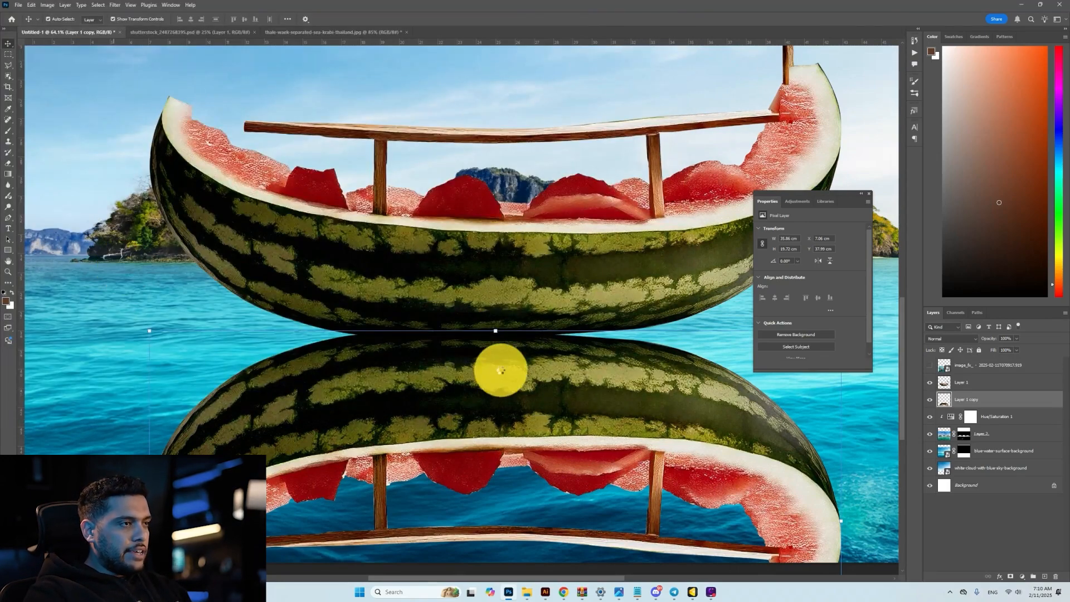
scroll(496, 415, down, 5)
drag(482, 388, 481, 388)
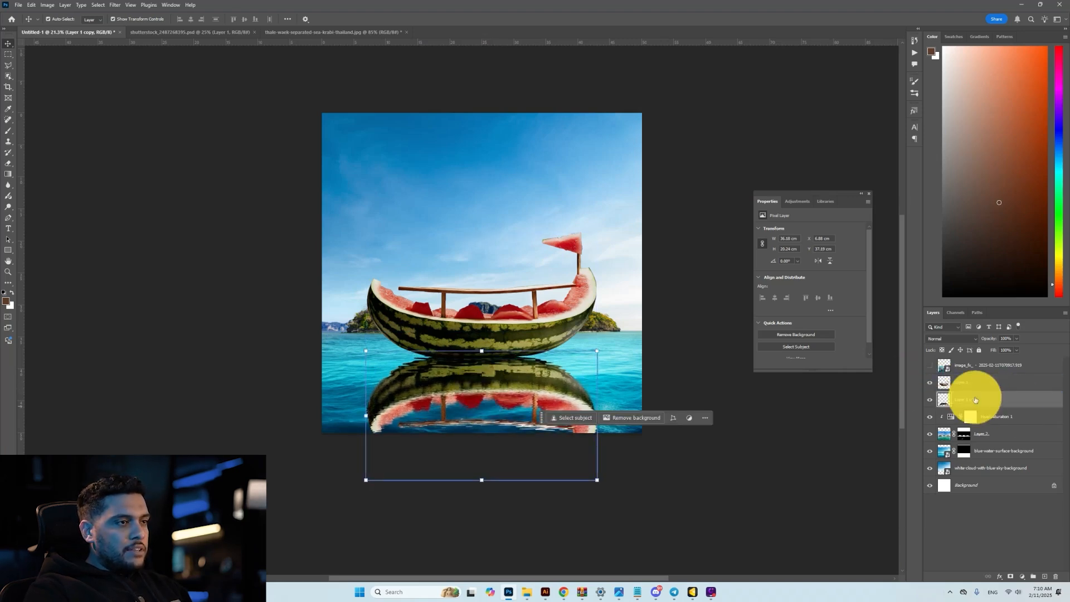
Step: Blend the reflection layer into the water with the Blend If sliders and lower its opacity to 49%
double_click(975, 399)
mouse_move(591, 373)
mouse_down()
mouse_move(607, 375)
mouse_move(595, 375)
mouse_up()
scroll(469, 414, up, 3)
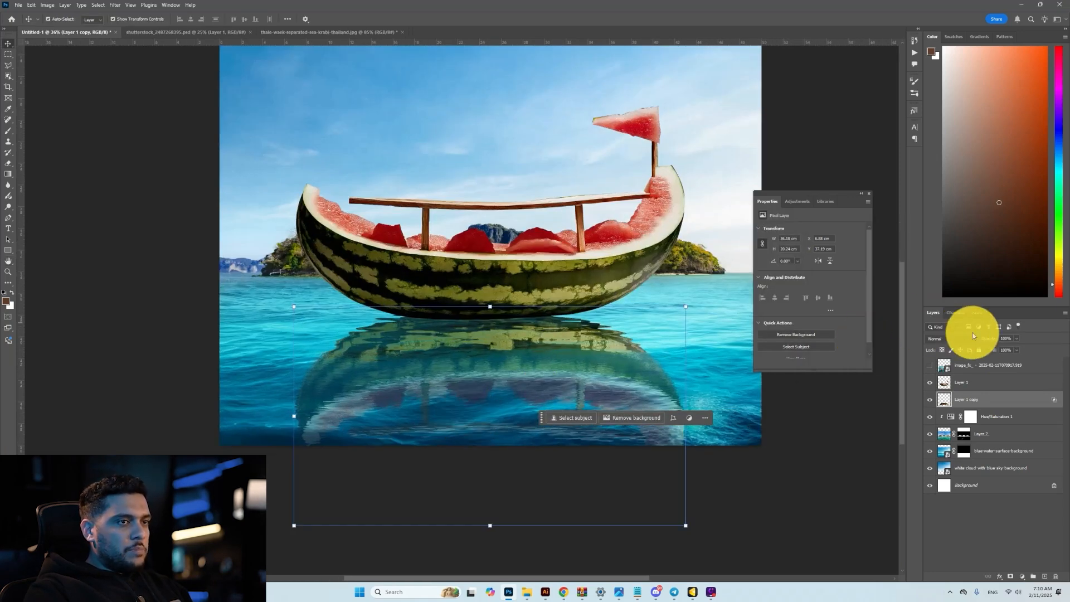
drag(987, 339, 961, 335)
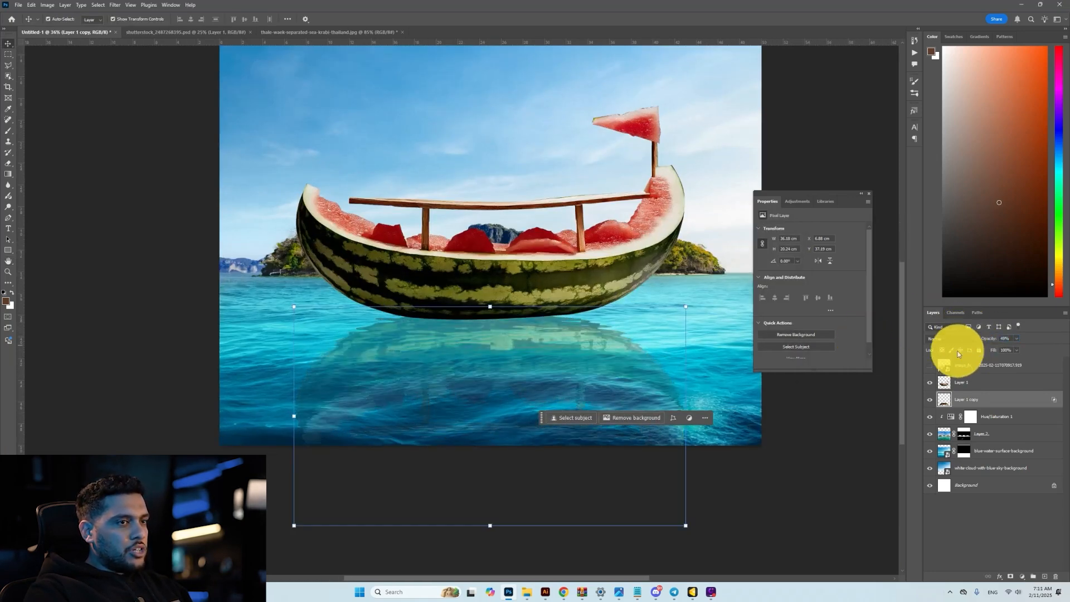
Step: Compare the reflection with the slices image, then soften the boat reflection with a Gaussian Blur
click(930, 366)
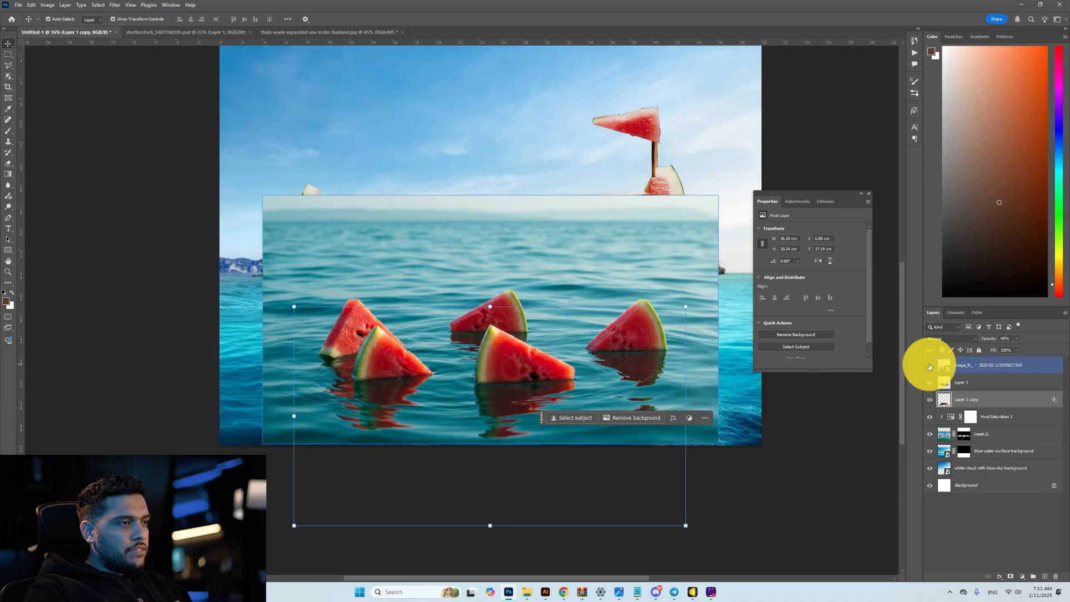
click(929, 365)
scroll(499, 360, down, 2)
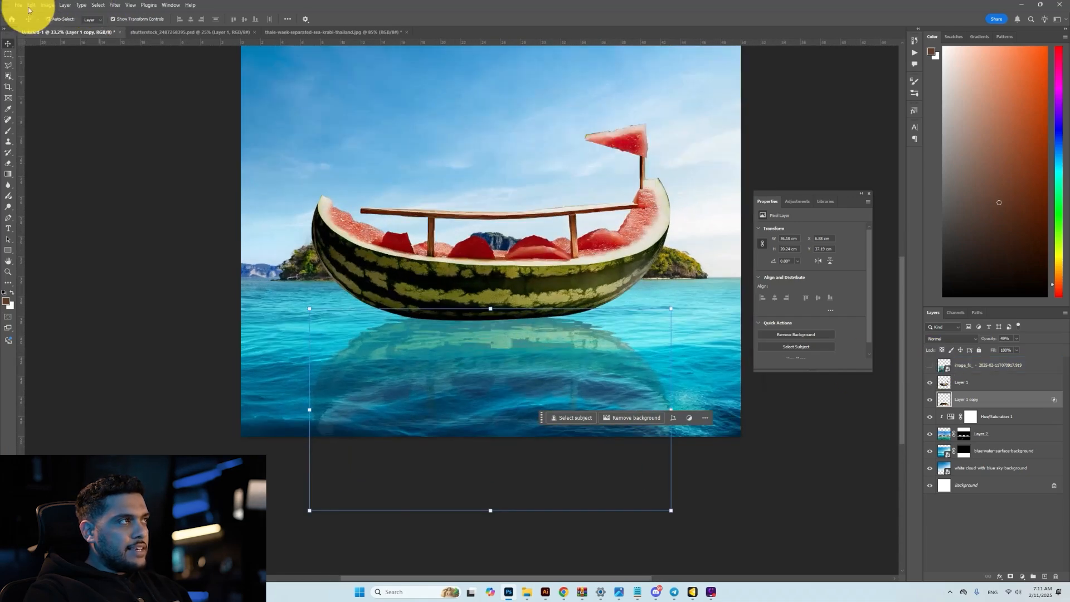
click(117, 8)
mouse_move(199, 107)
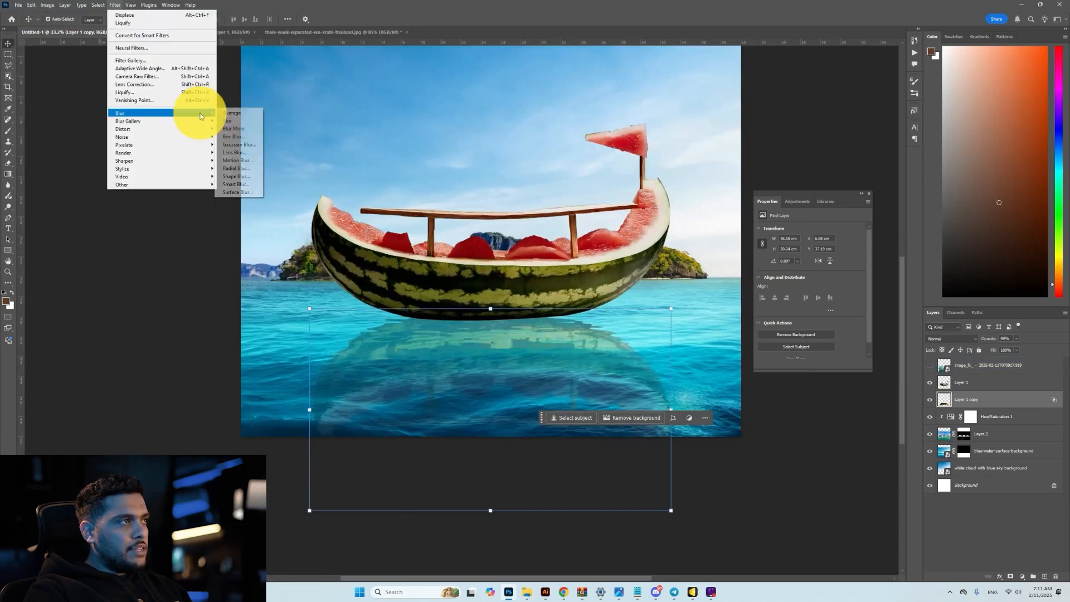
click(251, 142)
drag(437, 289, 651, 327)
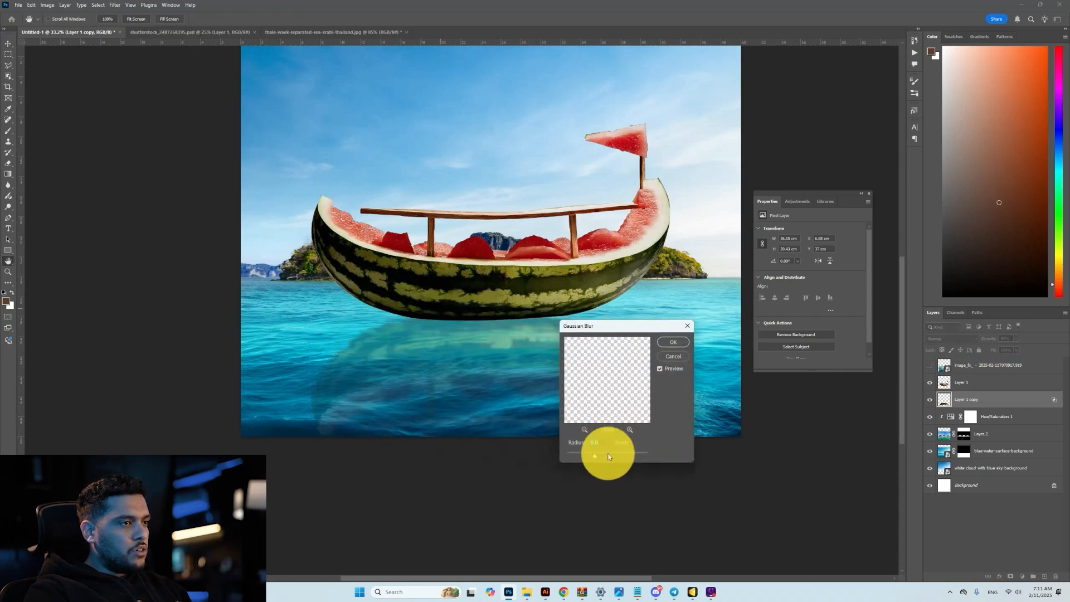
click(671, 343)
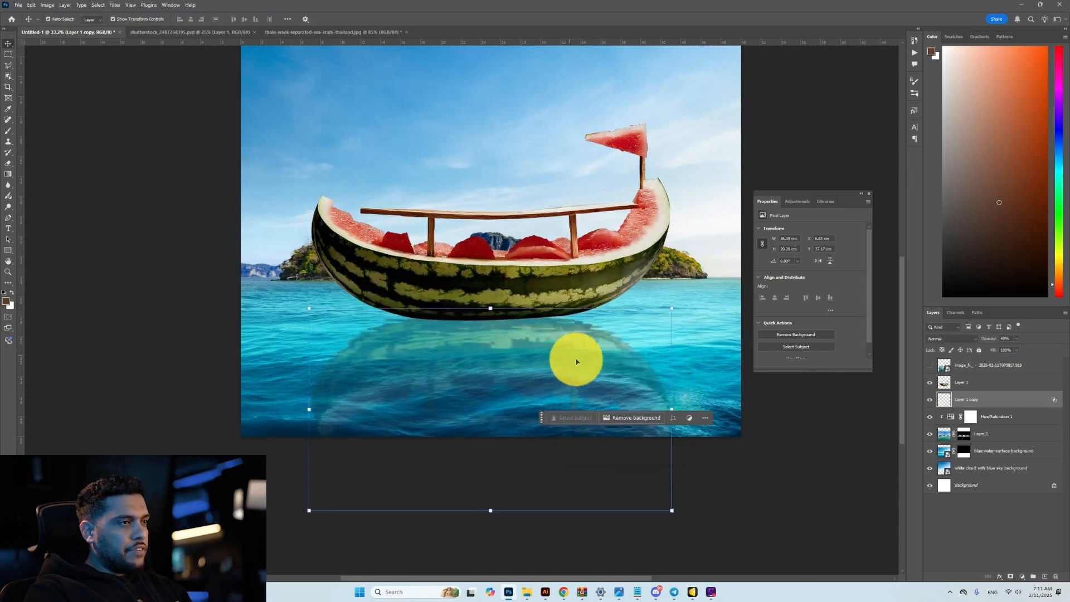
Step: Add a layer mask to the boat reflection and fade out its lower part with a black gradient
key(ctrl+minus)
click(1011, 577)
key(g)
key(d)
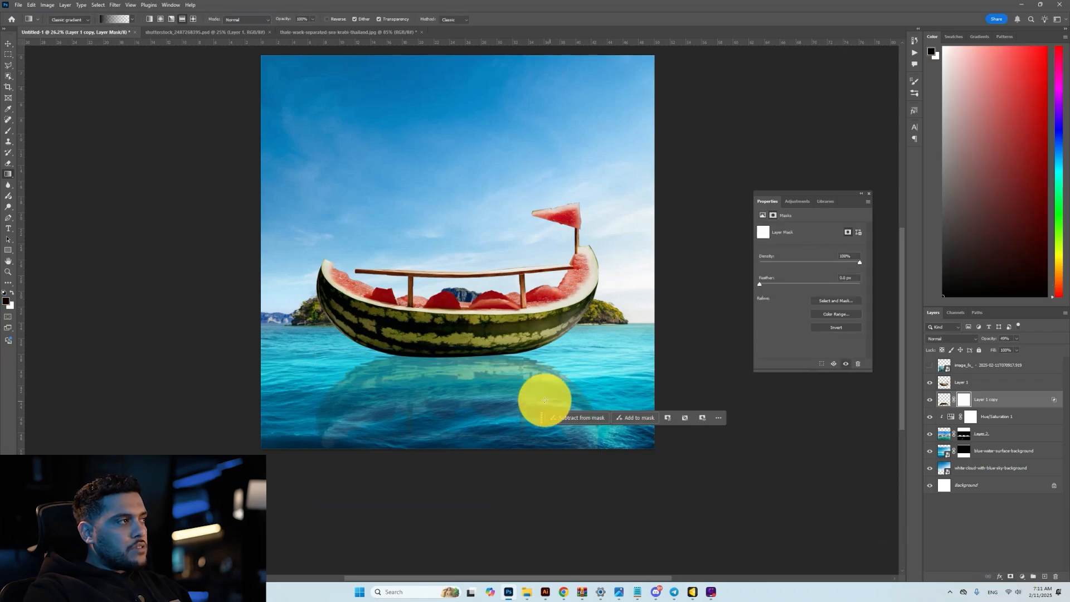
scroll(497, 495, down, 3)
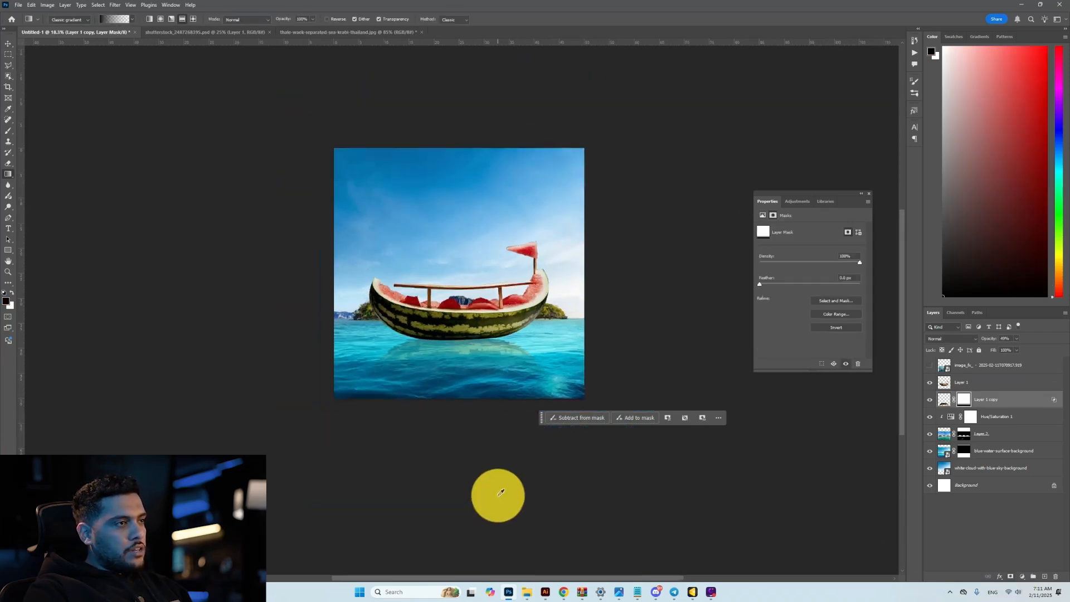
scroll(497, 499, up, 5)
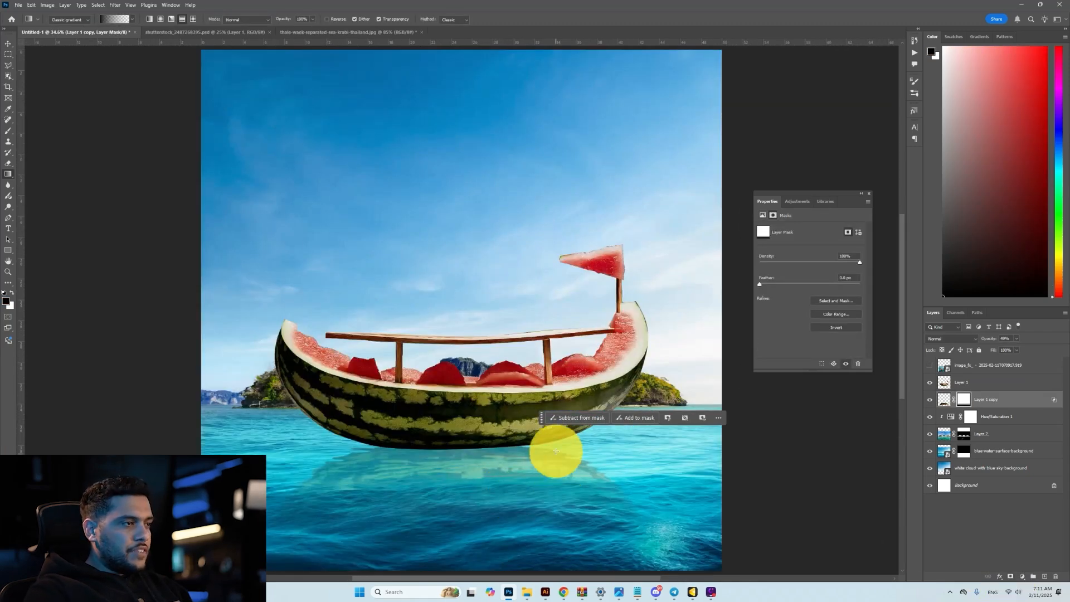
Step: Examine the waterline edge of the floating slices in the generated image up close, then hide that layer again
scroll(438, 485, up, 10)
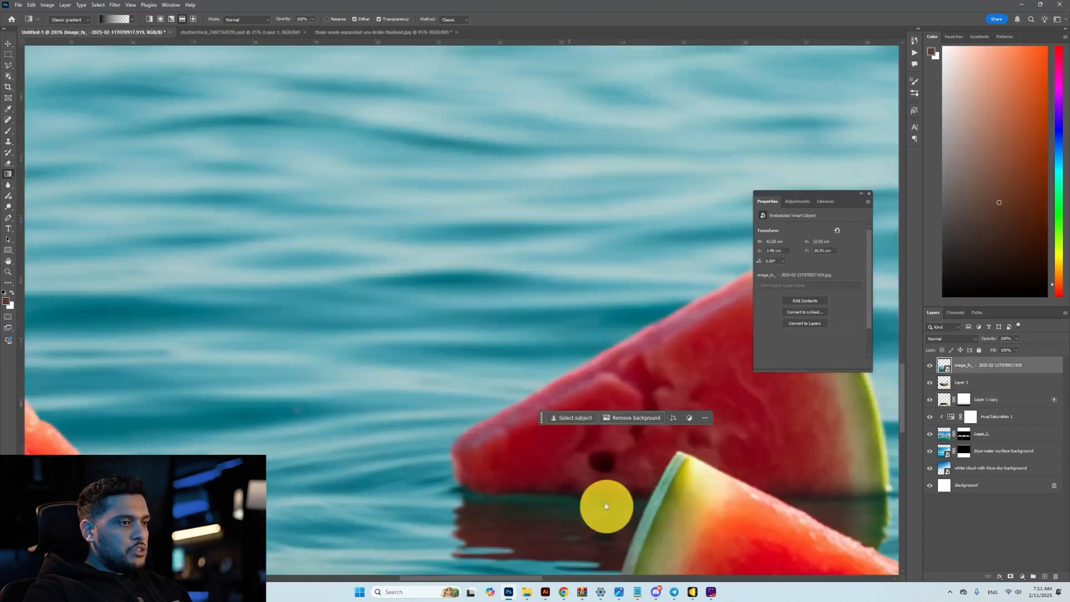
scroll(604, 507, up, 6)
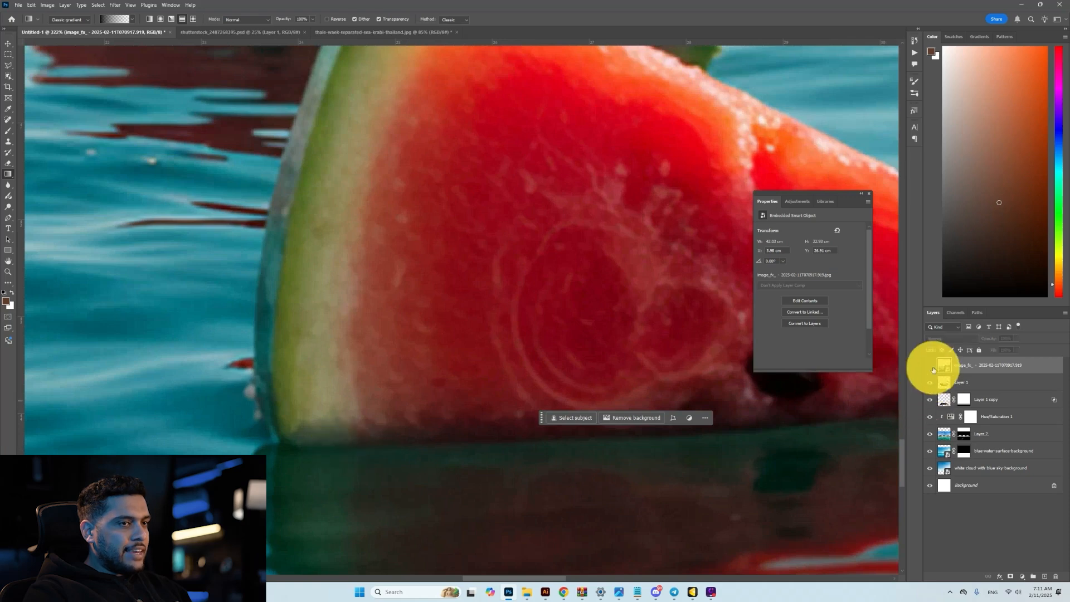
click(930, 365)
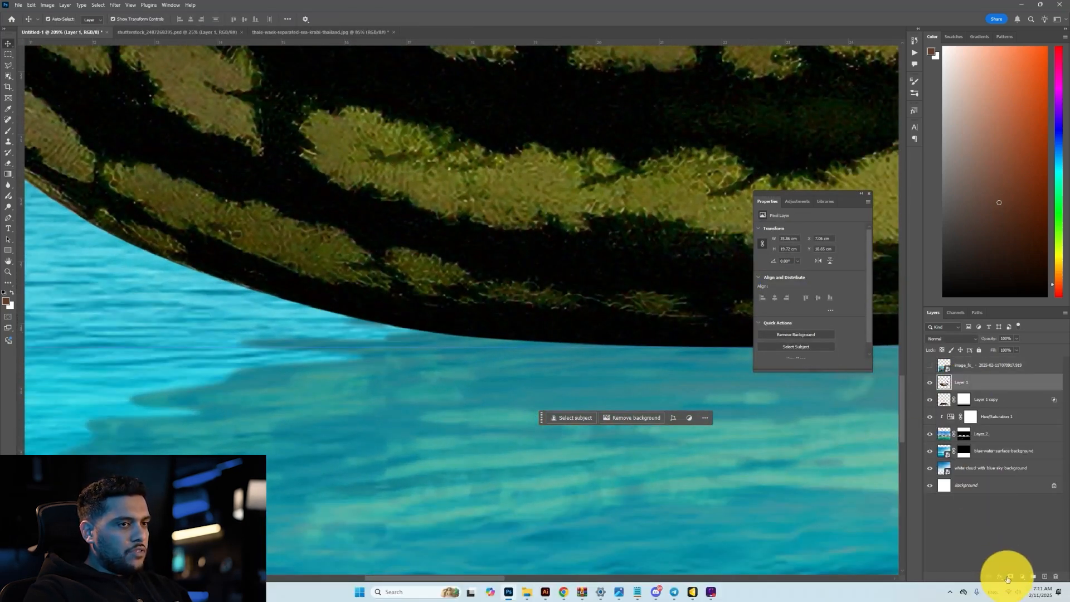
Step: Add a layer mask to the boat and paint black along the hull's bottom edge with a 100% opacity brush to blend the waterline
click(1010, 576)
key(d)
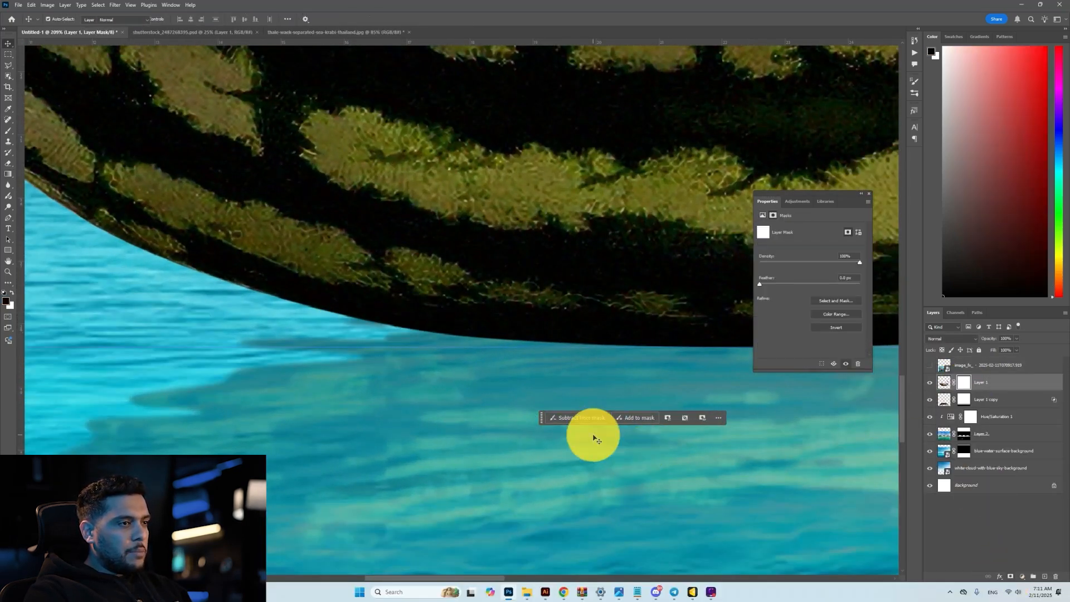
key(b)
key(0)
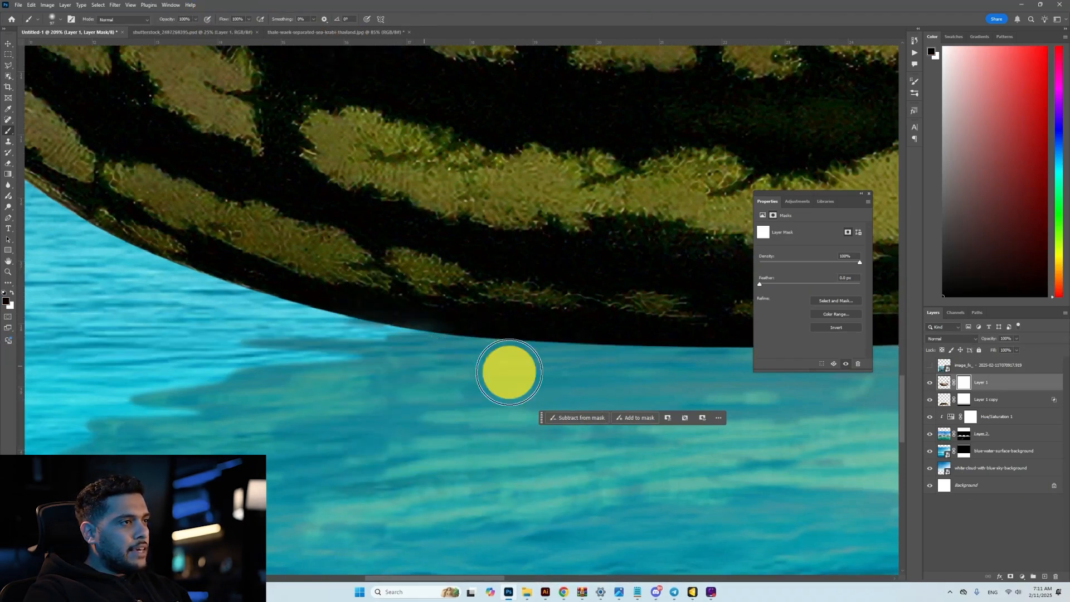
drag(504, 372, 320, 363)
drag(289, 359, 270, 356)
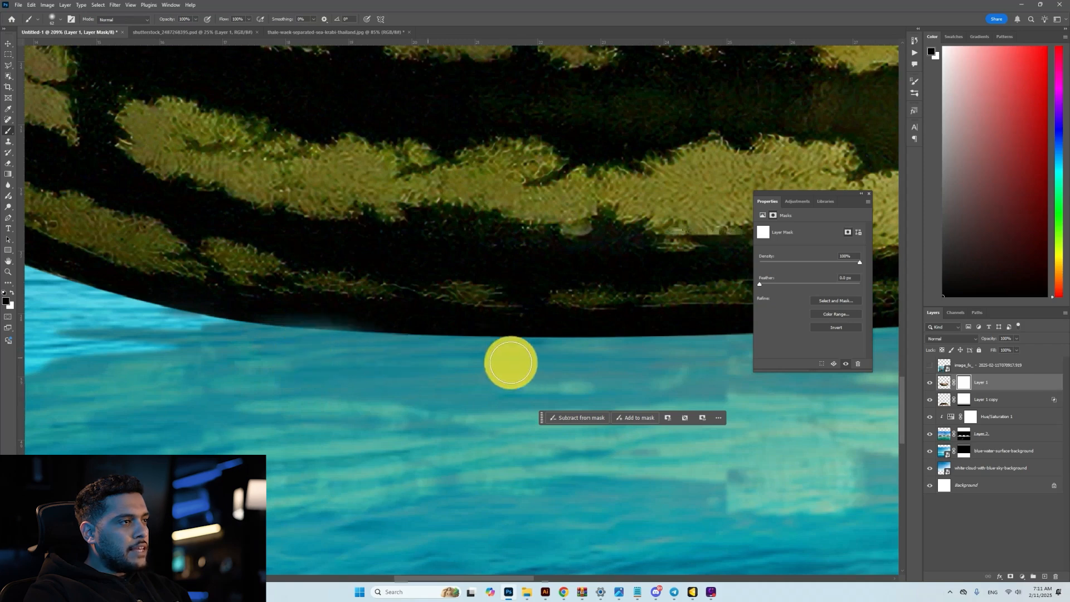
drag(685, 357, 493, 368)
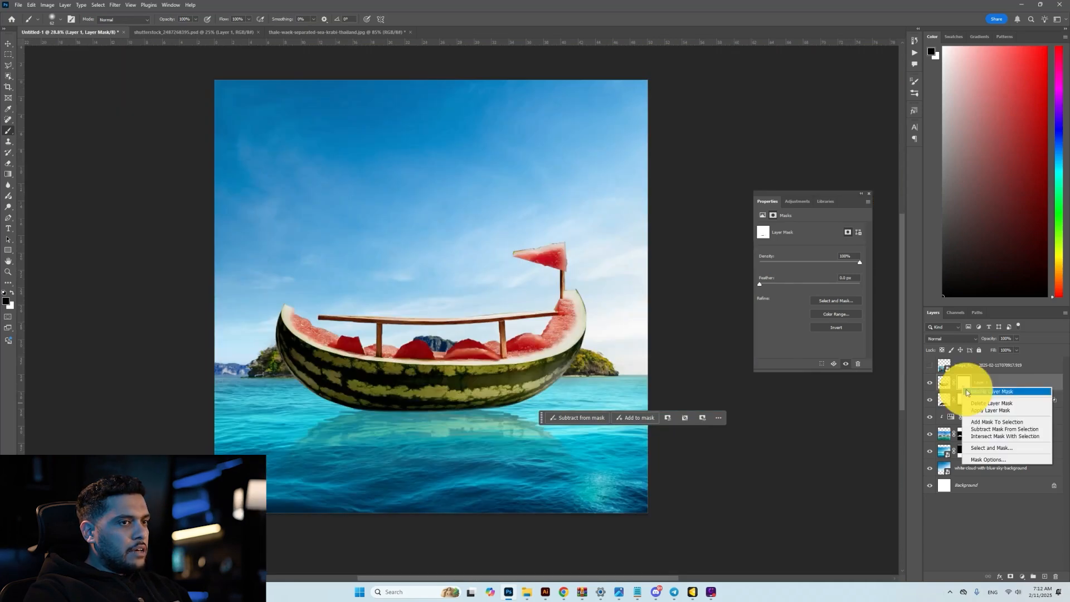
Step: Remove the boat's layer mask to compare the waterline, then undo the removal
key(ctrl+0)
right_click(963, 383)
click(979, 403)
key(ctrl+z)
scroll(435, 432, down, 3)
Step: Select the boat and its reflection layers together and move them slightly lower on the sea
key(v)
click(629, 500)
scroll(449, 379, up, 1)
click(1022, 382)
shift+click(1022, 400)
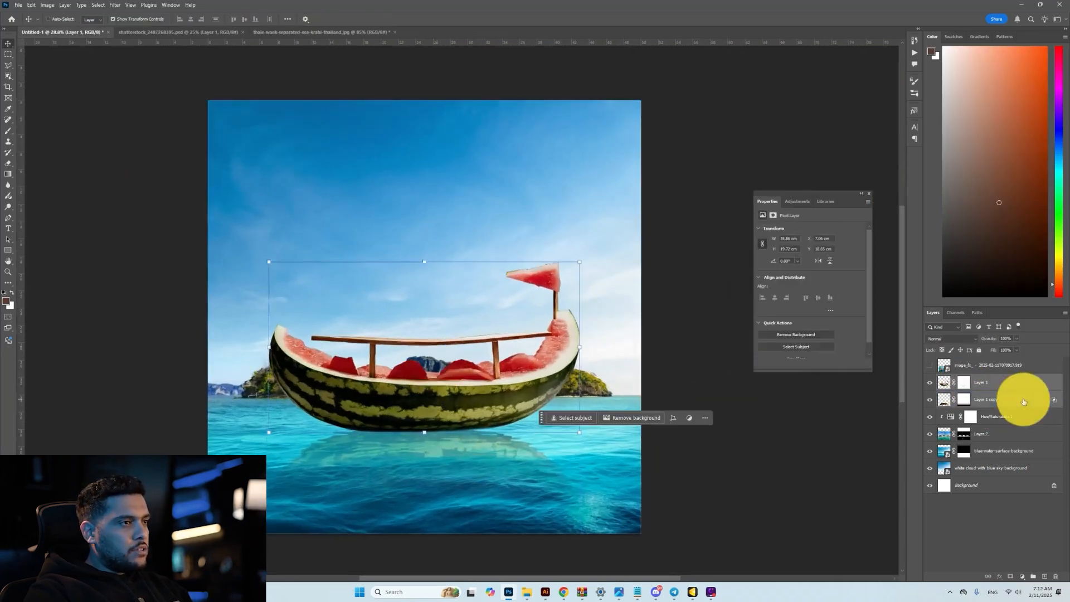
drag(459, 386, 450, 411)
Step: Move the water surface, island and Hue/Saturation 1 layers up together to raise the horizon behind the boat
click(622, 430)
drag(645, 488, 631, 471)
key(ctrl+z)
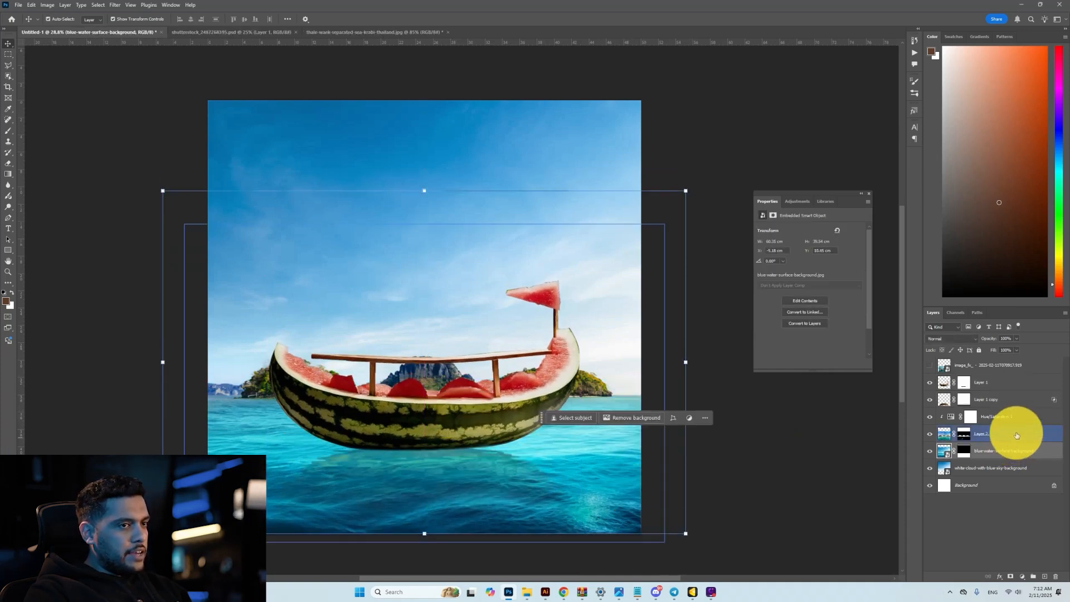
shift+click(1012, 418)
scroll(652, 503, down, 2)
mouse_move(649, 500)
mouse_down()
mouse_move(676, 518)
mouse_move(648, 502)
mouse_up()
key(Return)
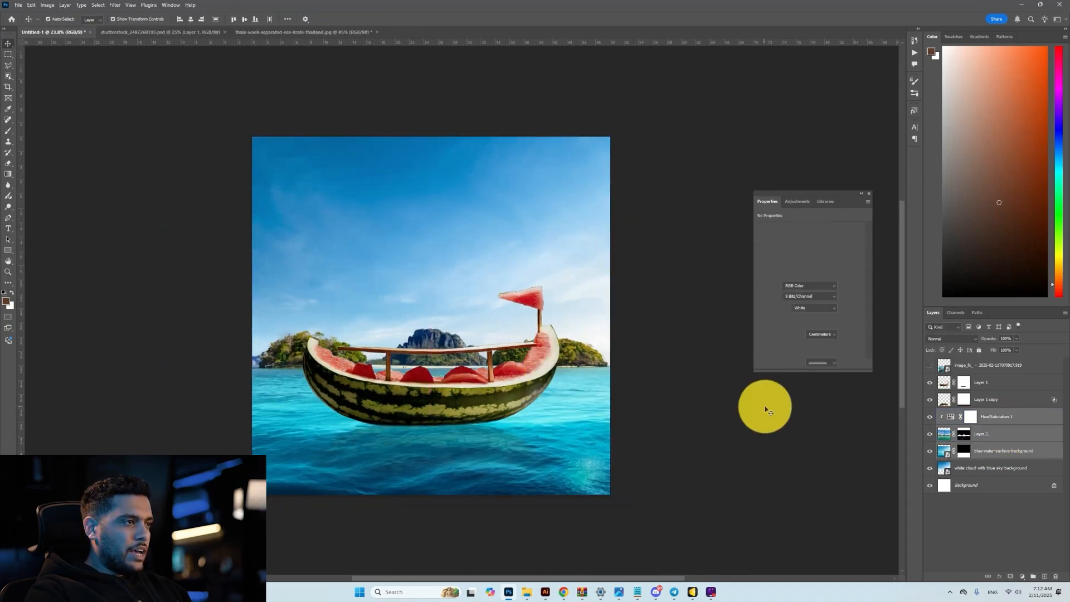
click(768, 406)
Step: Show the floating slices image and add a clipped Hue/Saturation adjustment with Cyans at hue +4 and saturation -18
scroll(528, 421, up, 5)
click(930, 370)
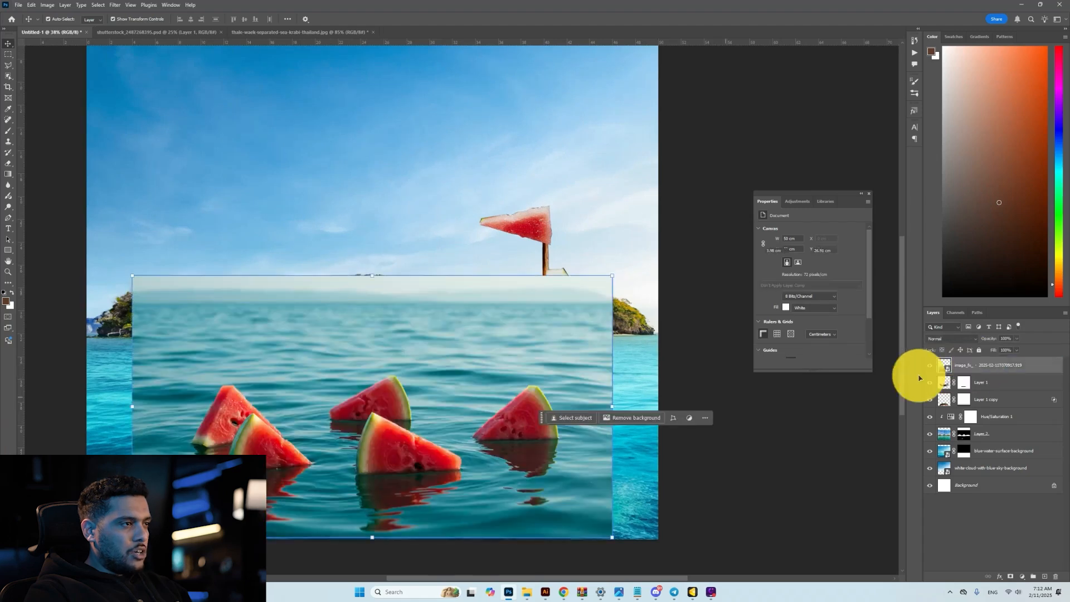
click(398, 440)
scroll(399, 441, down, 3)
scroll(318, 456, up, 3)
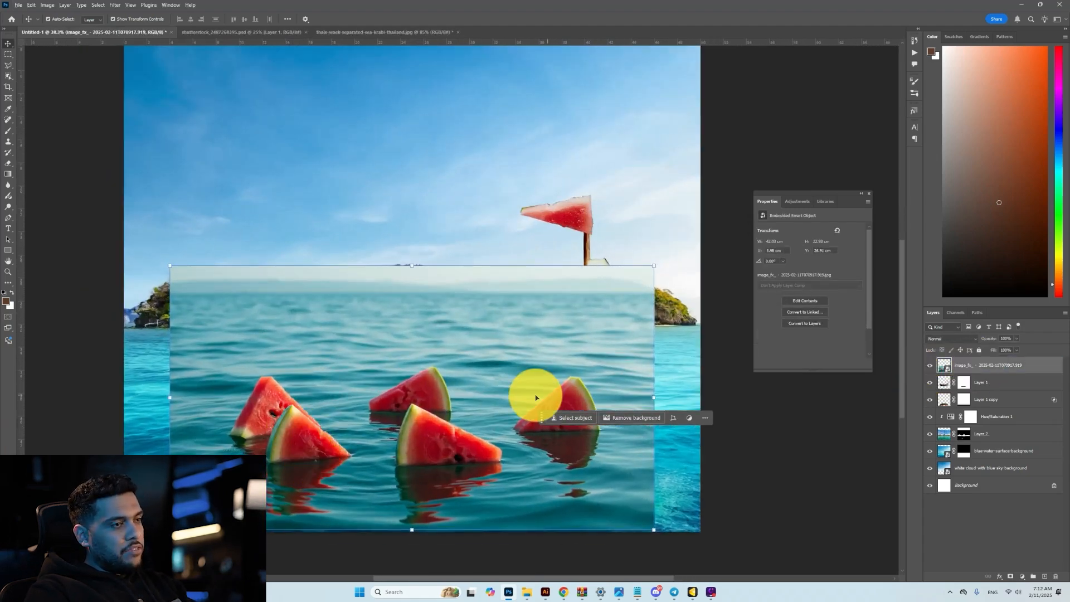
click(1019, 577)
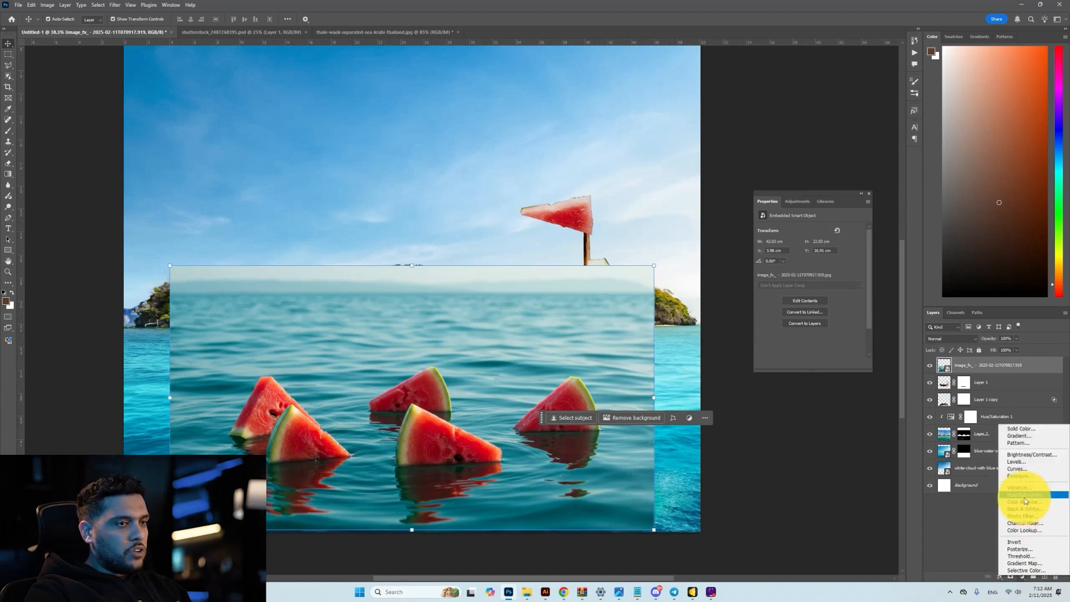
click(1024, 495)
click(815, 241)
click(800, 277)
drag(809, 261, 812, 262)
Step: Convert the slices image and its Hue/Saturation adjustment into one smart object
shift+click(991, 381)
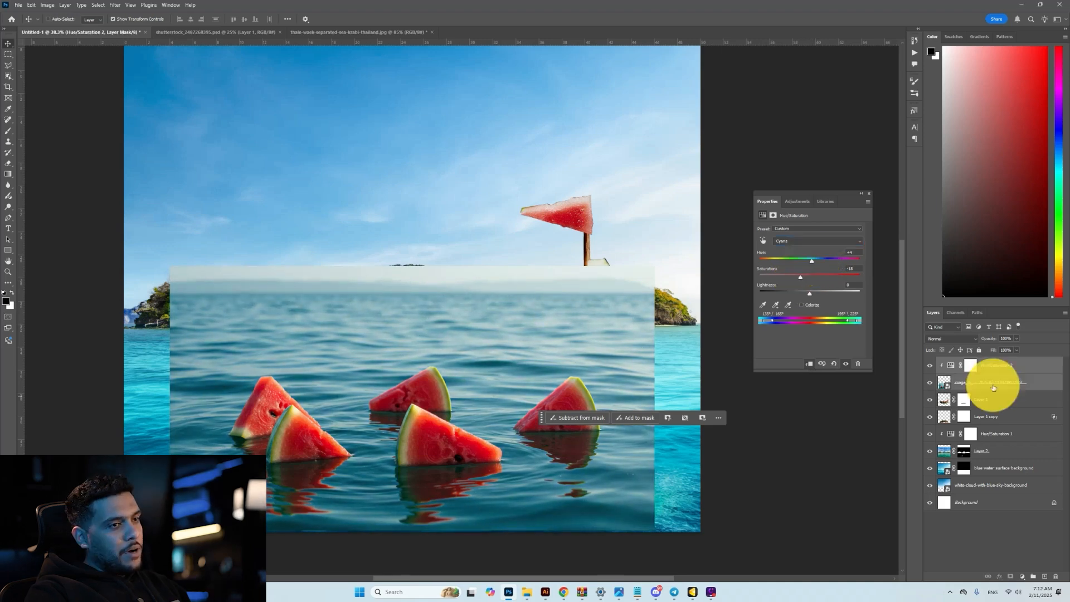
right_click(992, 384)
click(1042, 326)
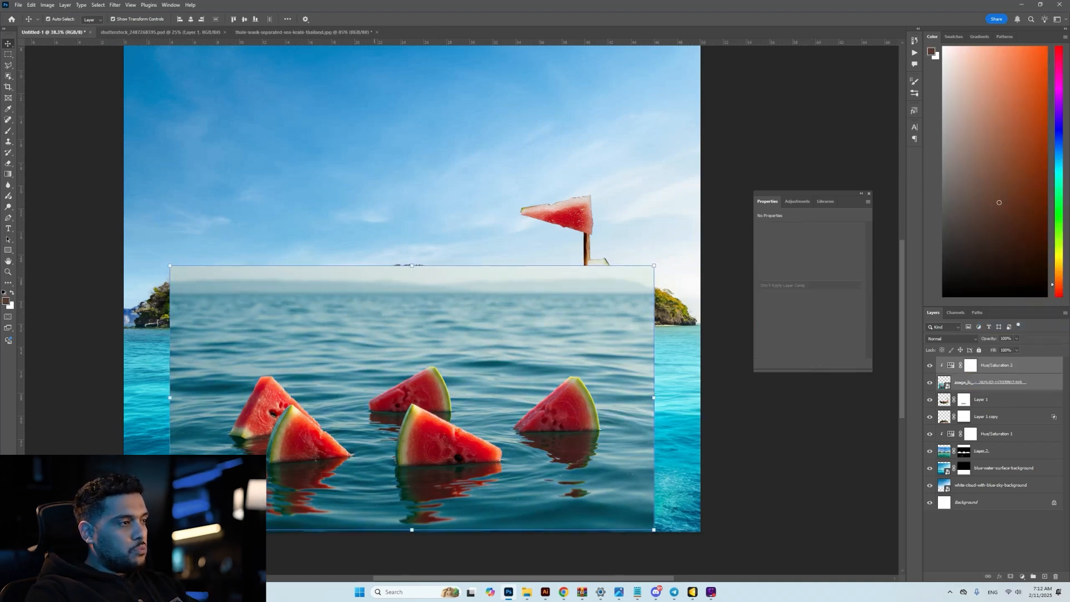
Step: Trace the left pair of floating slices with their reflection using the Pen tool, and turn the path into a selection
scroll(232, 433, up, 8)
key(p)
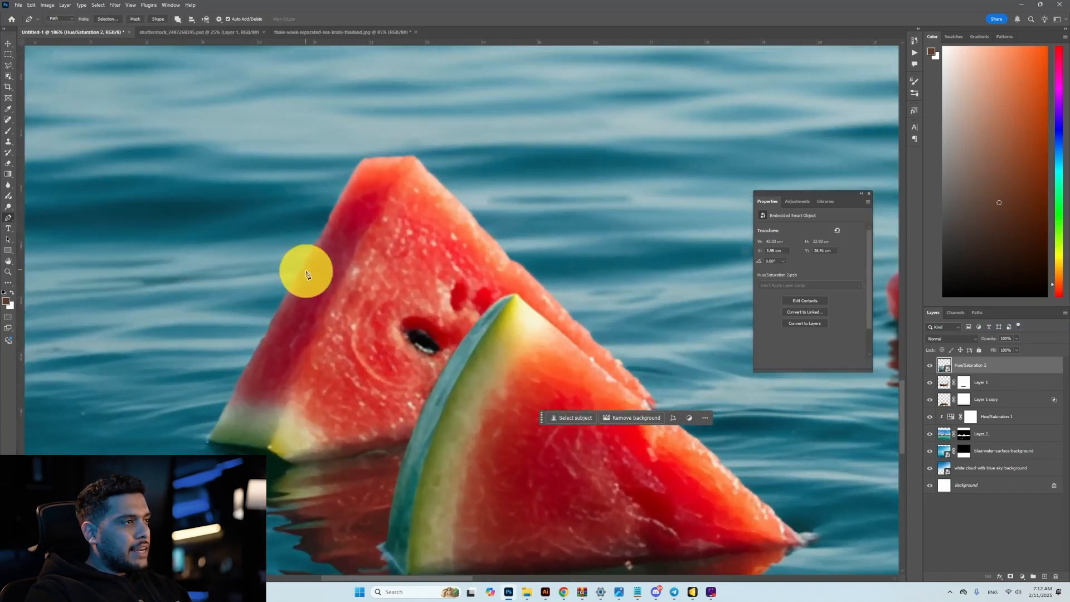
click(329, 221)
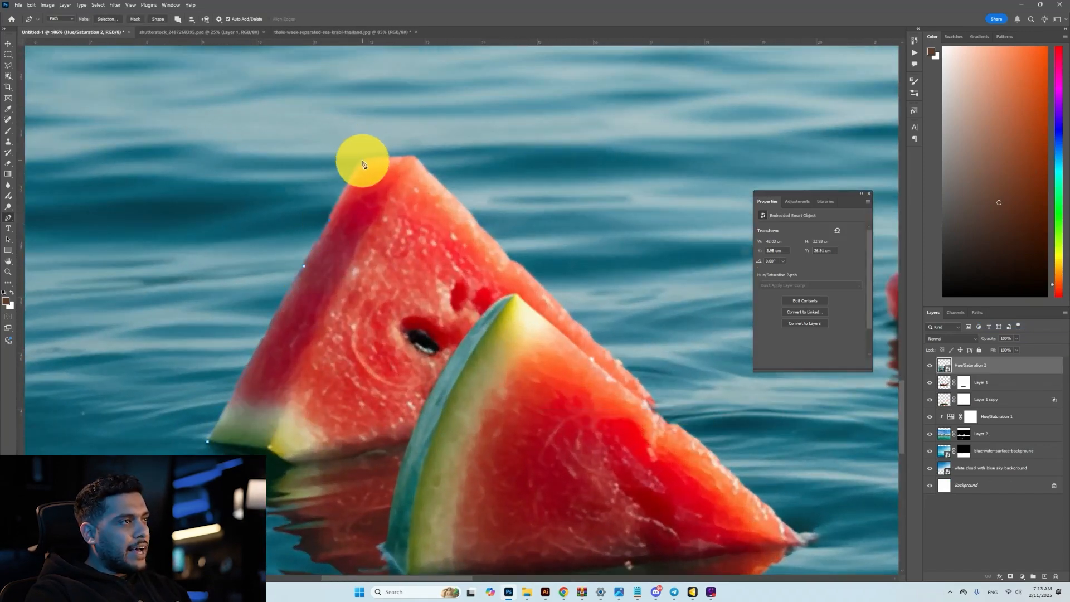
drag(419, 164, 292, 197)
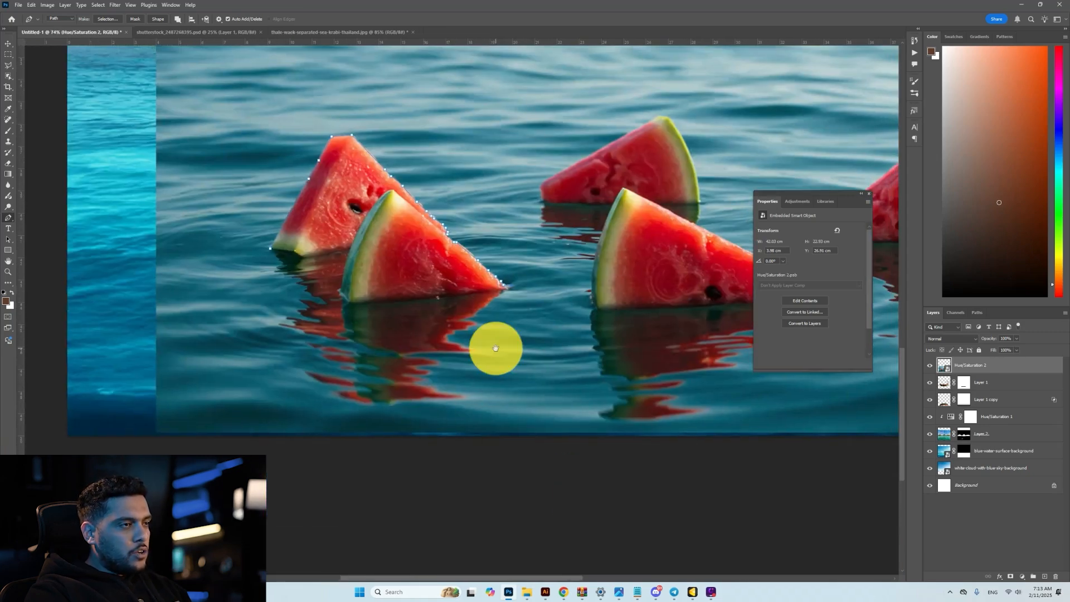
click(511, 407)
click(508, 448)
click(438, 449)
drag(384, 450, 327, 445)
drag(202, 401, 189, 282)
click(271, 249)
key(ctrl+Return)
Step: Copy the selected left pair of slices and their reflection onto a new layer
right_click(304, 290)
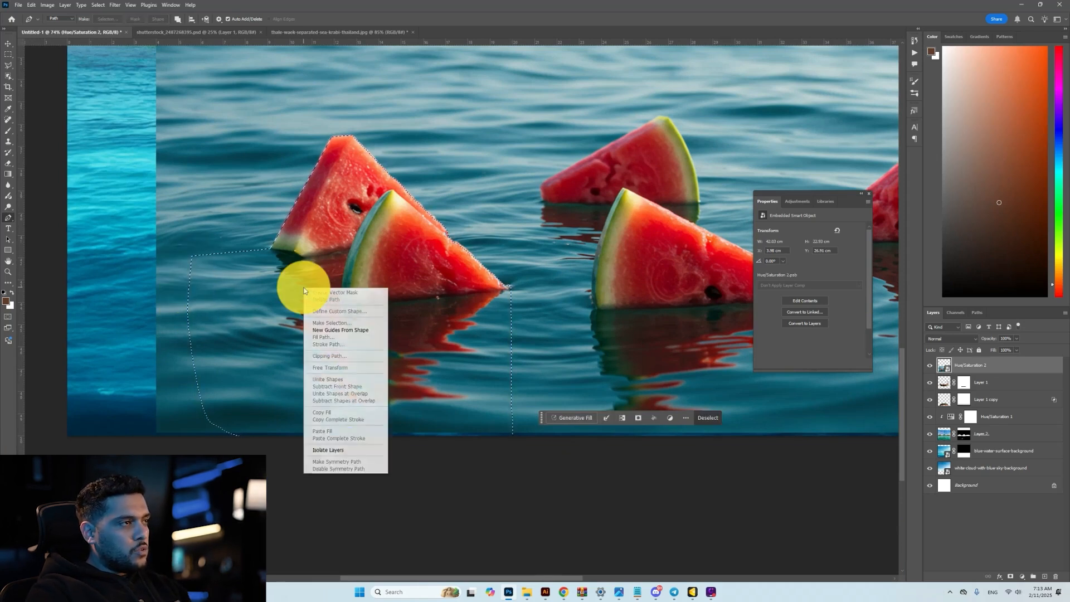
key(Escape)
right_click(331, 268)
click(357, 308)
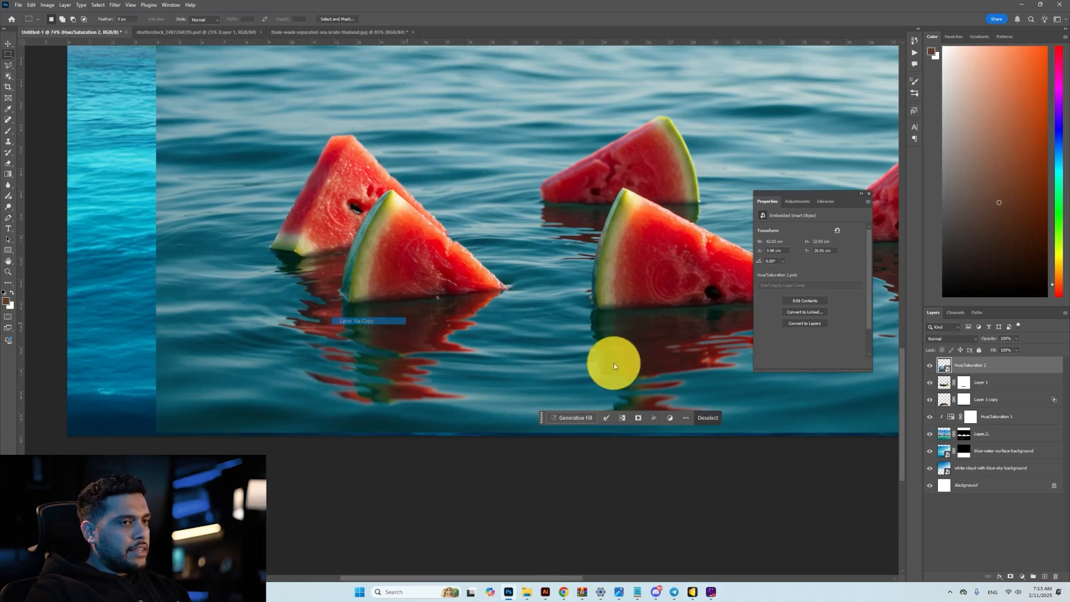
key(m)
click(930, 389)
click(929, 387)
Step: Trace a Pen tool path around the two middle floating slices and their reflections on the slices image
click(979, 383)
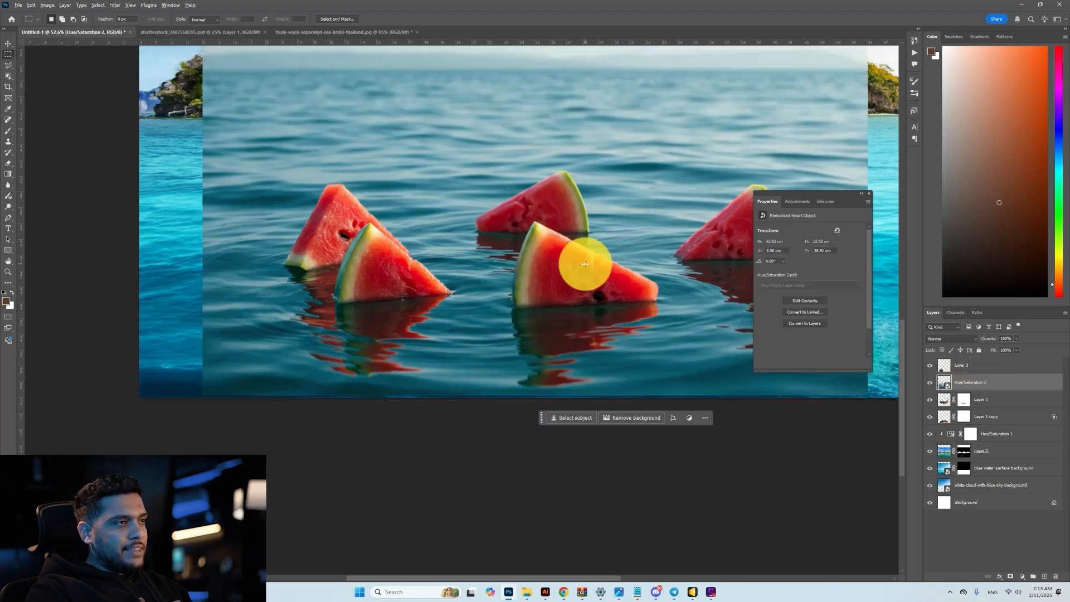
scroll(588, 262, up, 3)
key(l)
scroll(440, 225, up, 4)
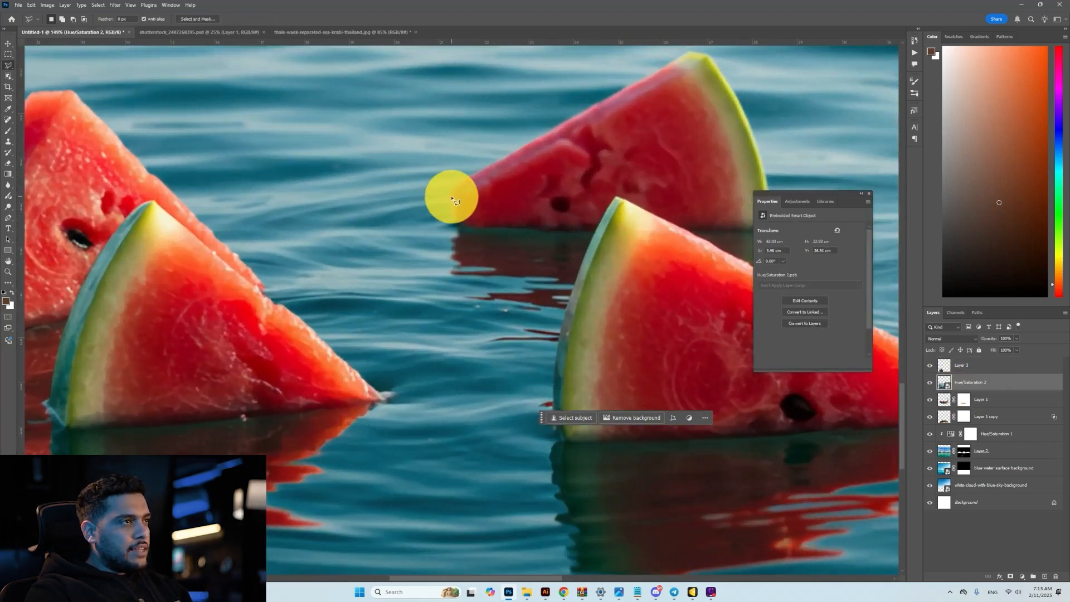
click(451, 196)
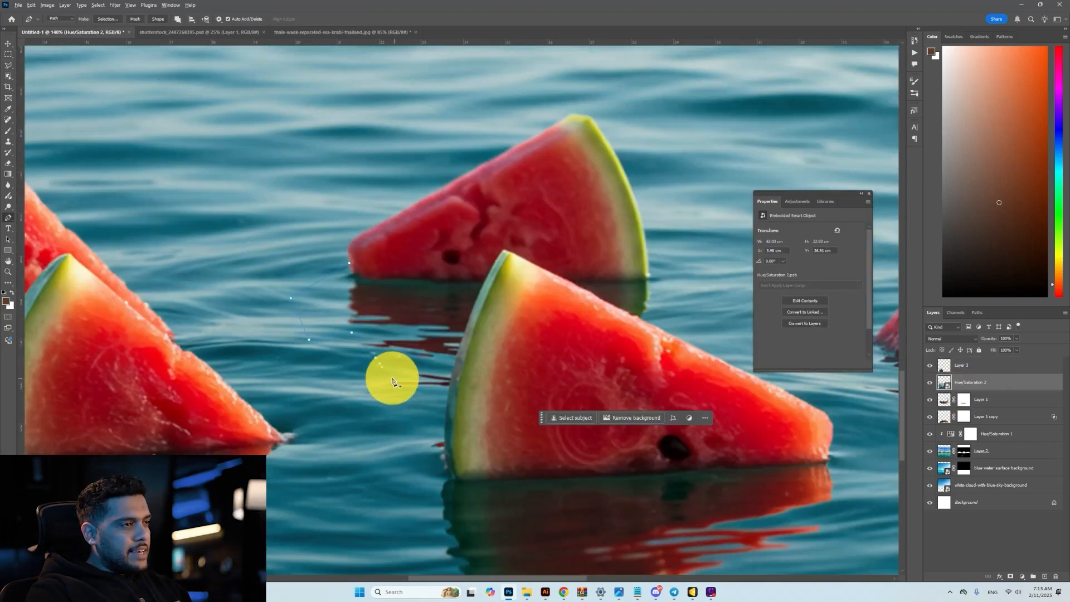
scroll(392, 382, up, 4)
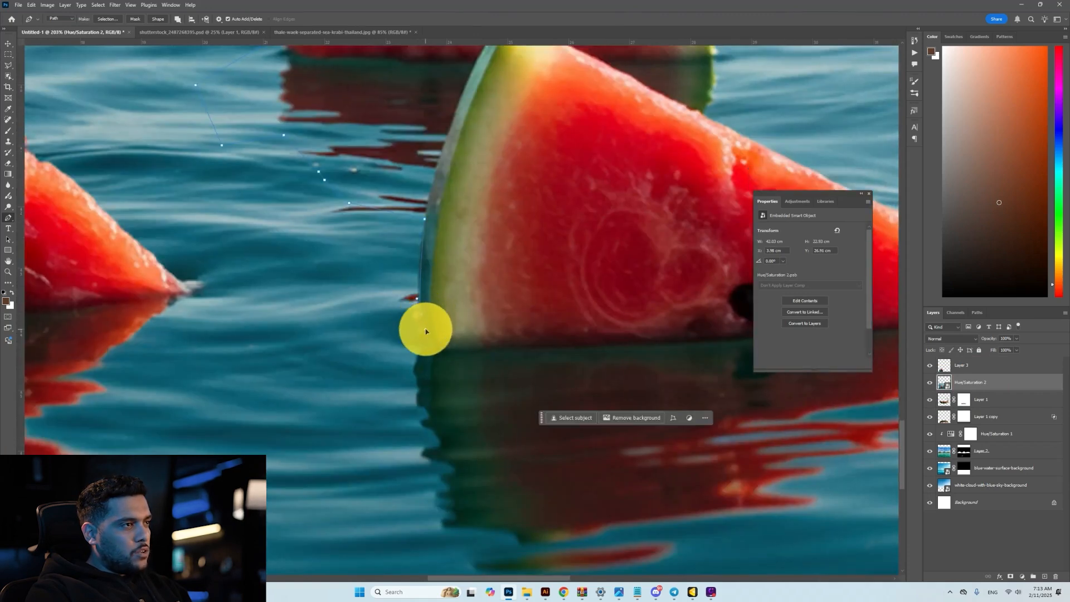
scroll(425, 331, down, 4)
drag(344, 514, 361, 510)
drag(414, 496, 425, 458)
drag(416, 424, 426, 416)
click(502, 395)
click(547, 372)
click(550, 336)
scroll(542, 294, up, 2)
scroll(544, 299, up, 3)
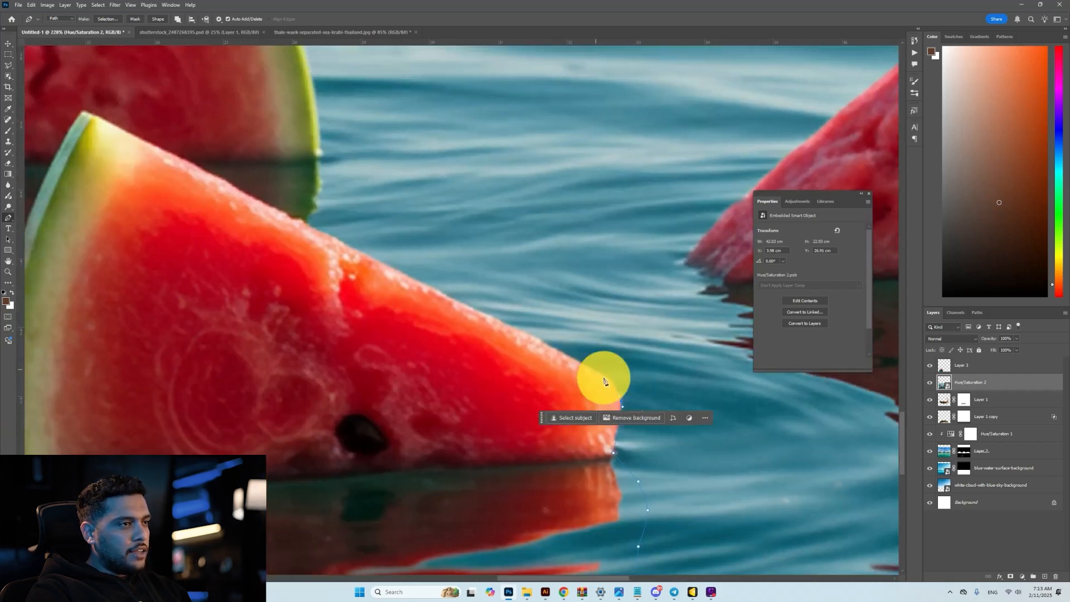
Step: Reposition the middle and right slices in front of the boat, then delete the hidden source slices layer
key(ctrl+0)
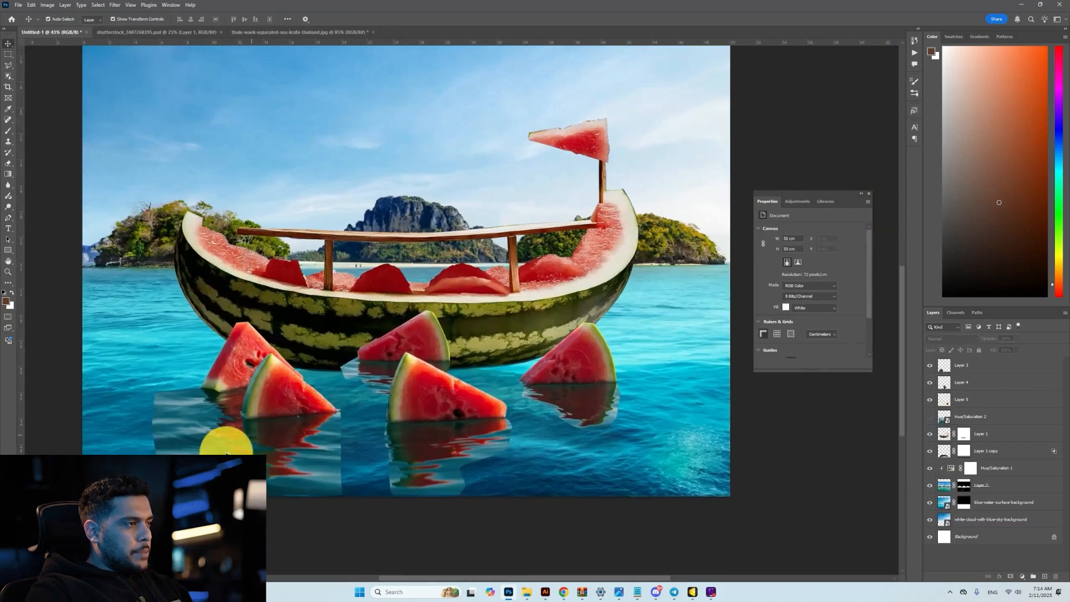
click(227, 440)
mouse_move(457, 426)
mouse_down()
mouse_move(449, 419)
mouse_move(449, 442)
mouse_move(442, 419)
mouse_move(445, 443)
mouse_up()
drag(586, 360, 596, 360)
drag(421, 451, 430, 452)
click(294, 476)
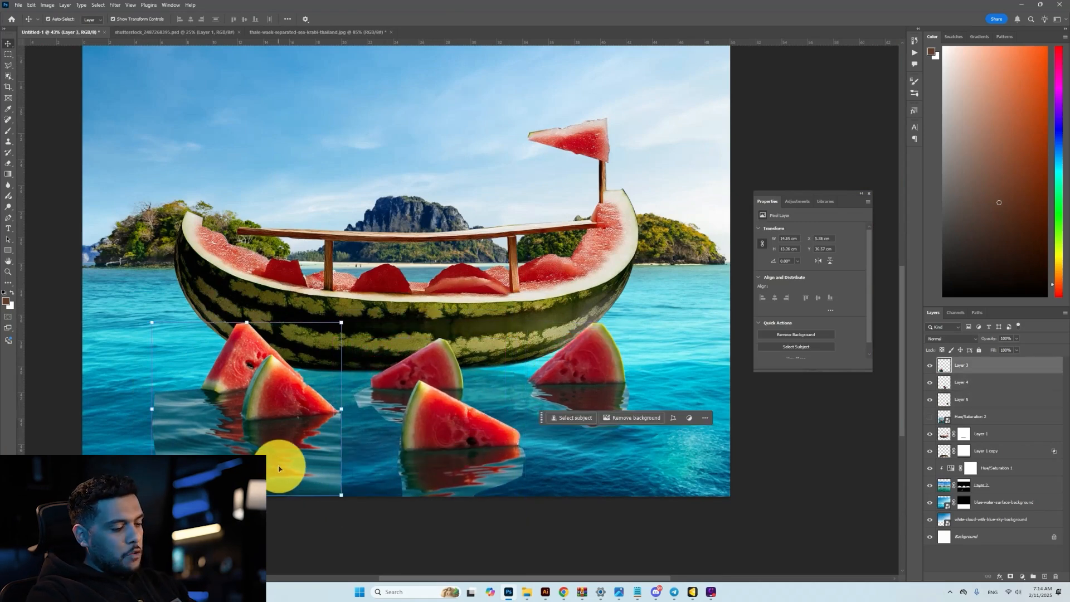
click(971, 417)
key(Delete)
Step: Start a Pen tool path along the waterline beneath the rear slice of the left pair
click(297, 445)
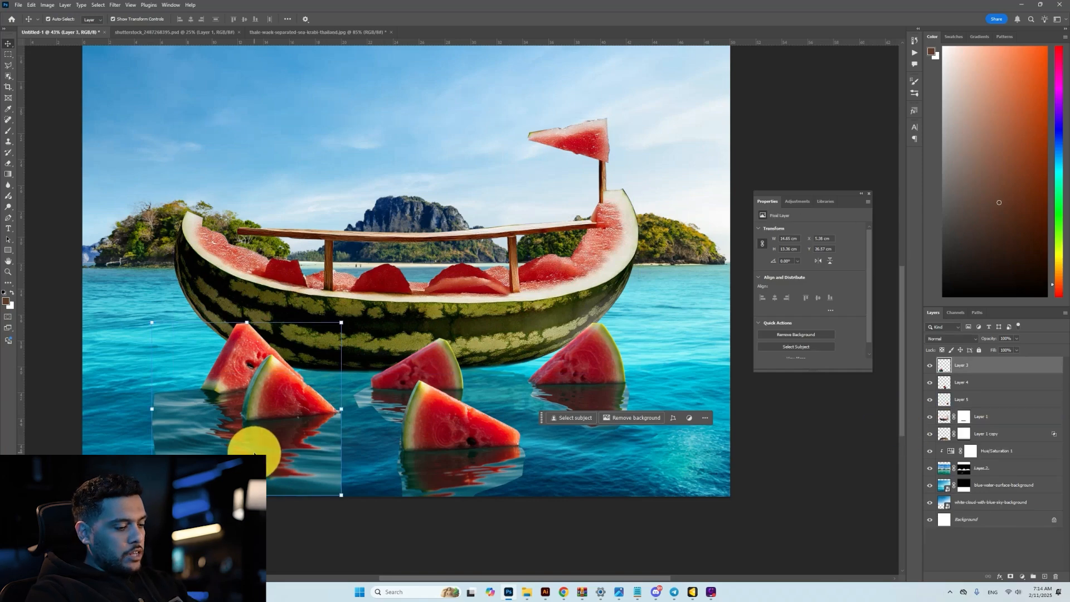
key(p)
scroll(203, 392, up, 5)
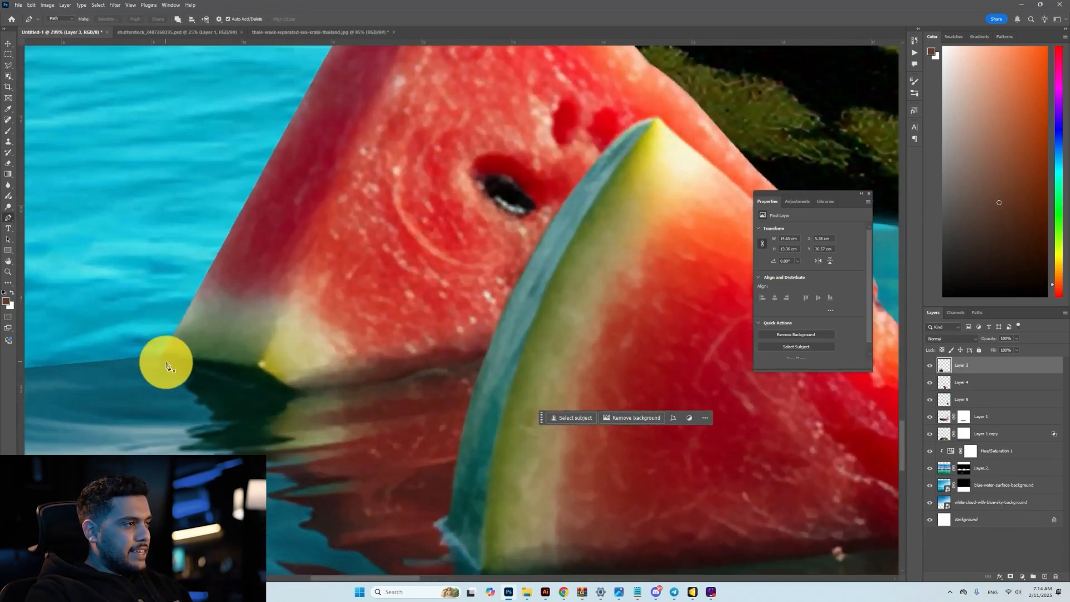
click(164, 360)
drag(298, 394, 332, 388)
click(485, 355)
drag(466, 485, 381, 261)
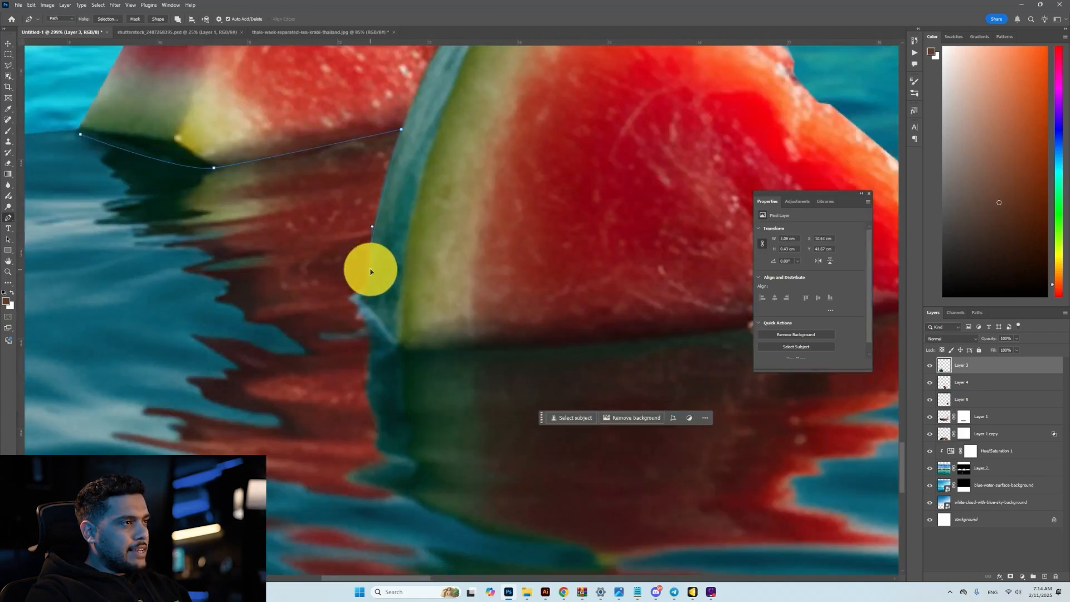
Step: Continue the path around the front slice's lower rind and along its waterline to the pointed tip
click(353, 295)
click(353, 303)
click(358, 312)
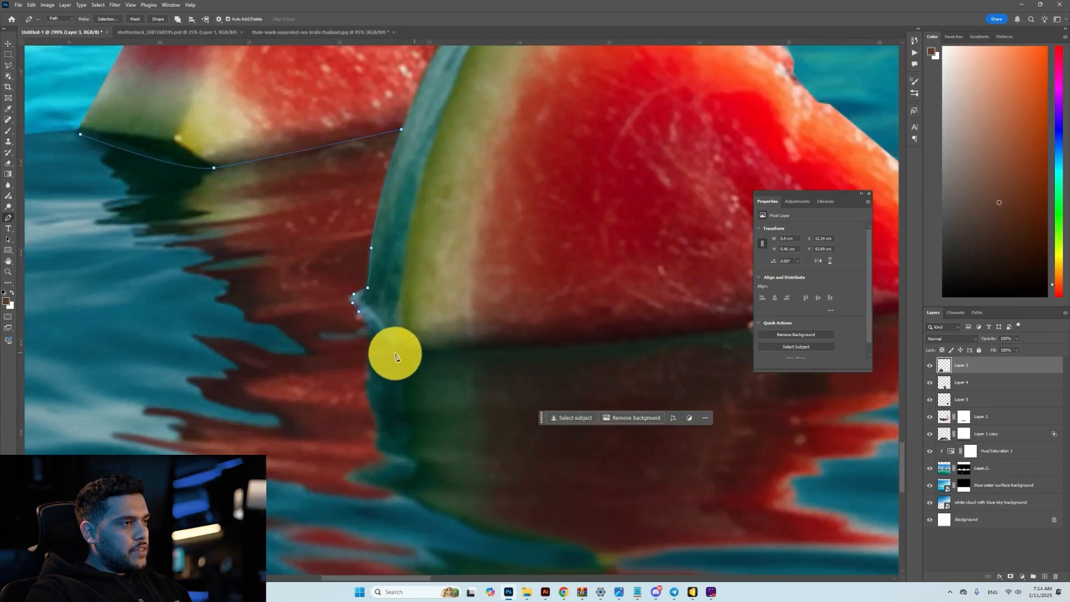
drag(395, 353, 420, 353)
drag(657, 338, 460, 342)
click(467, 331)
click(649, 312)
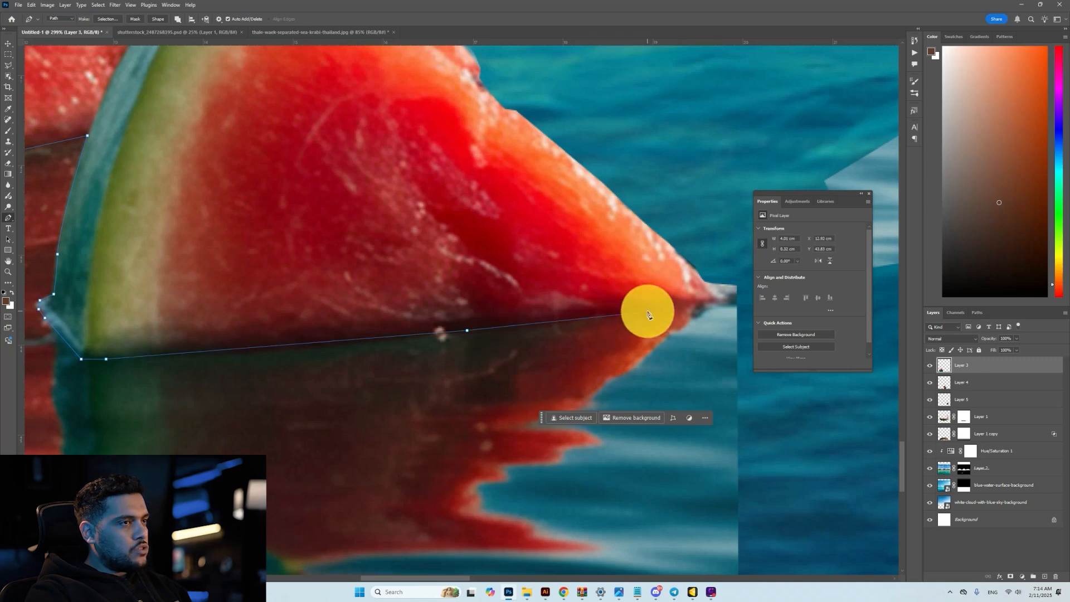
scroll(691, 287, down, 4)
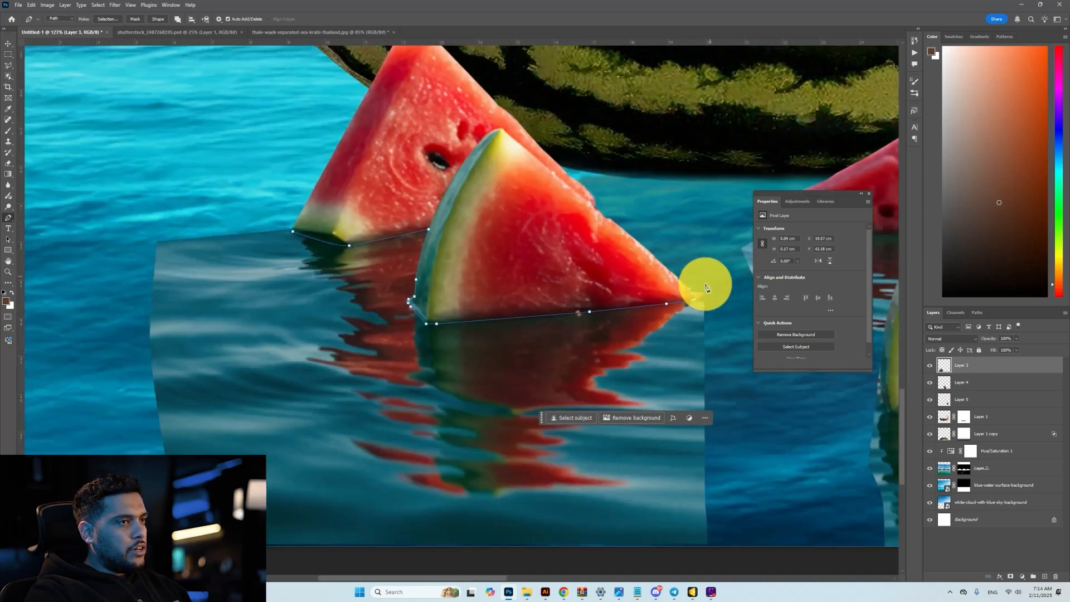
Step: Close the path around the left pair's reflection and surrounding water, and cut that area onto its own layer
click(709, 274)
scroll(737, 390, down, 2)
click(774, 494)
drag(700, 540, 600, 547)
drag(405, 507, 363, 489)
drag(355, 465, 318, 408)
drag(304, 332, 301, 294)
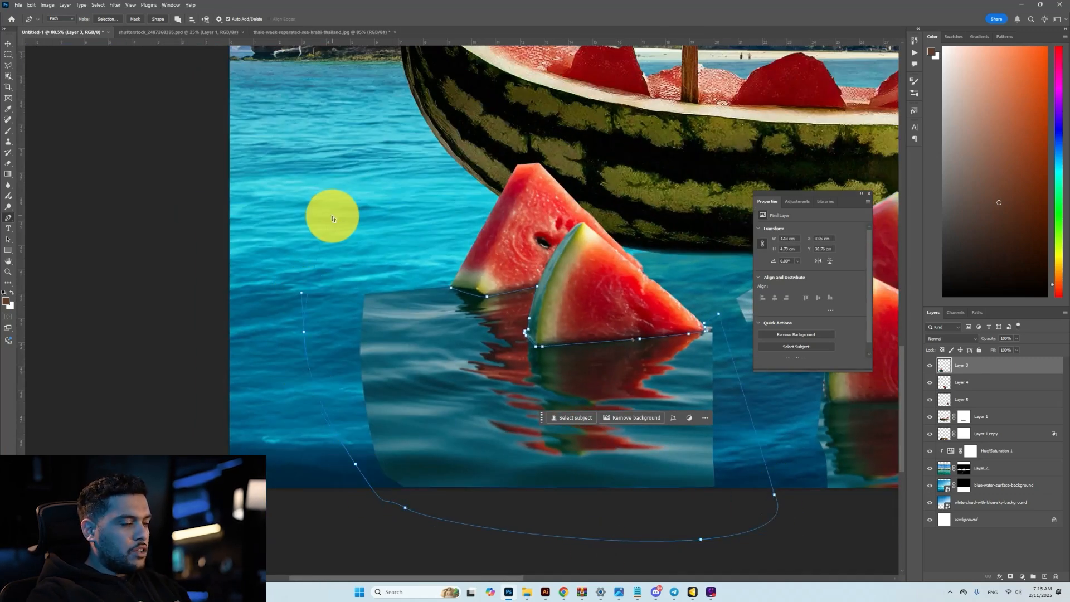
right_click(455, 353)
click(511, 411)
key(v)
drag(532, 429, 410, 446)
key(ctrl+z)
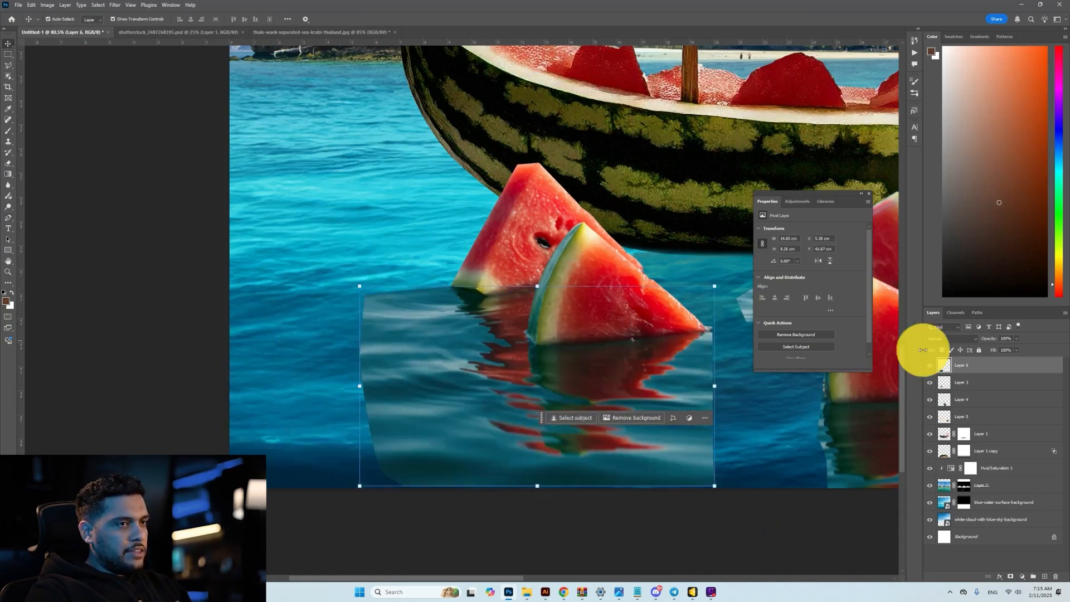
Step: Try out different blend modes such as Lighten and Vivid Light on the cut reflection layer, then return to Normal
key(Down)
key(Down)
key(Down)
key(Down)
key(Down)
key(Down)
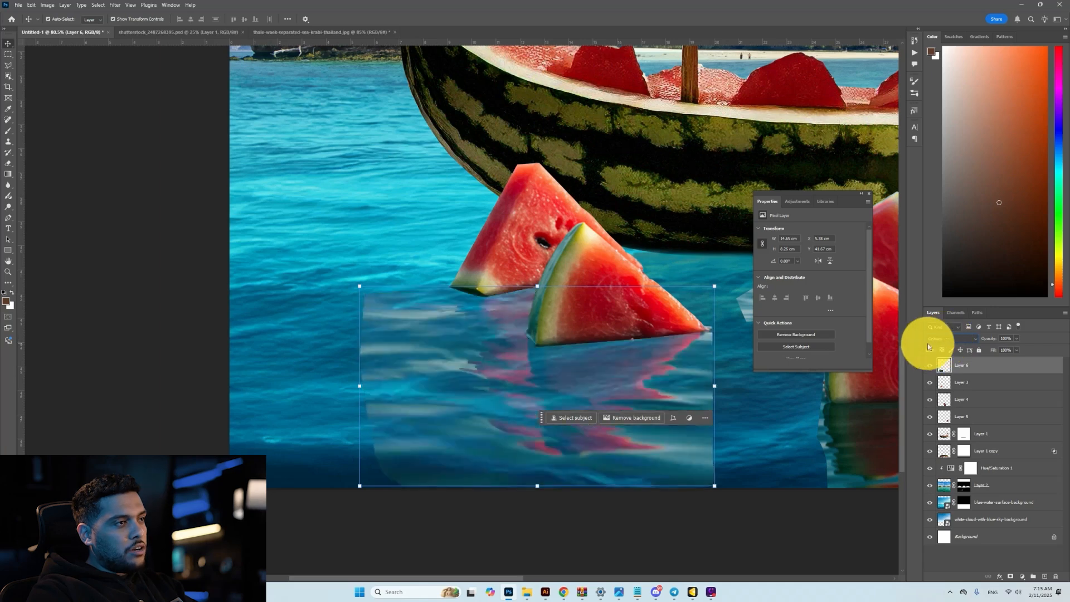
key(Up)
key(Up)
key(Down)
key(Down)
key(Down)
key(Down)
key(Down)
key(Down)
key(Down)
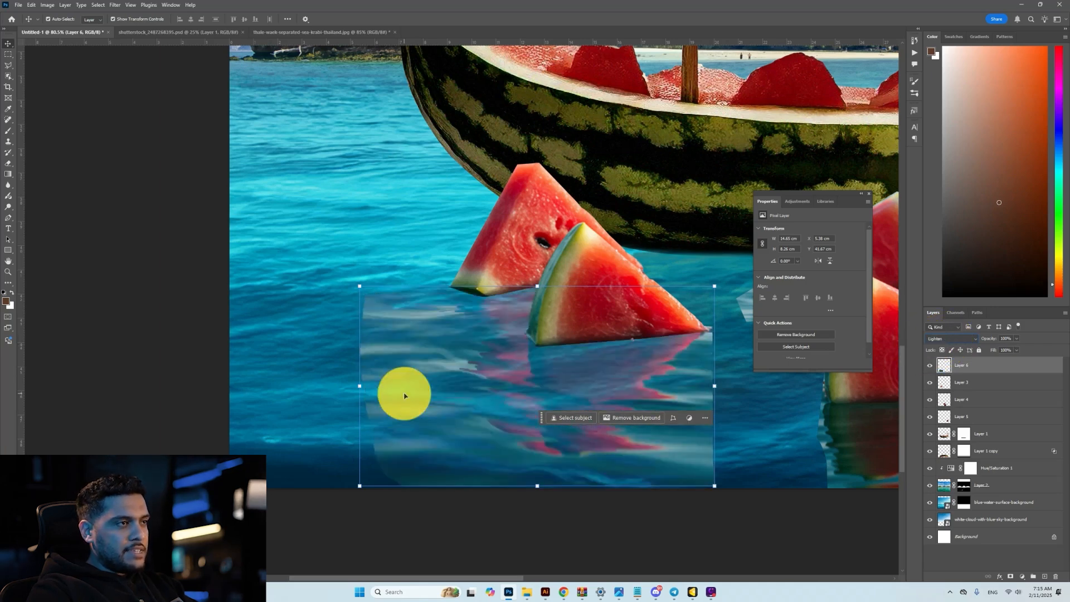
key(Down)
key(Down)
key(Down)
key(Down)
key(Down)
key(Down)
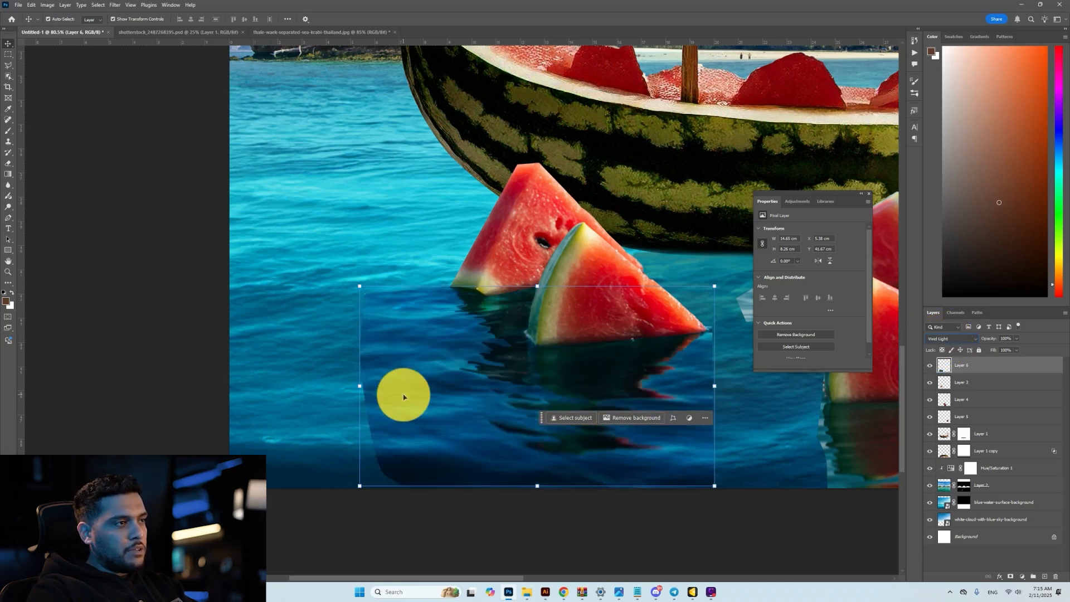
key(Up)
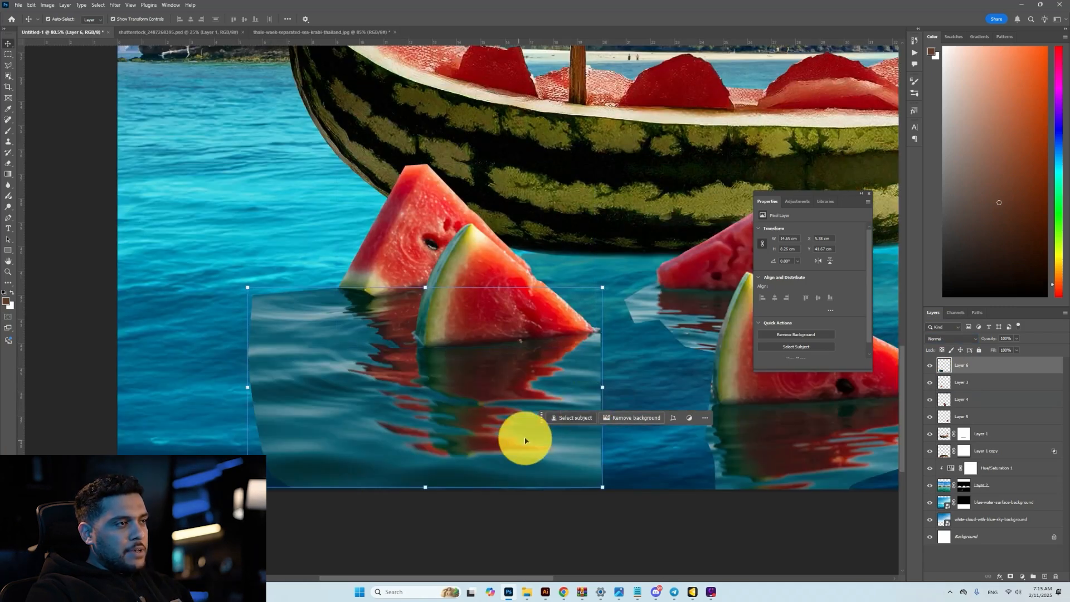
drag(507, 437, 507, 447)
key(ctrl+z)
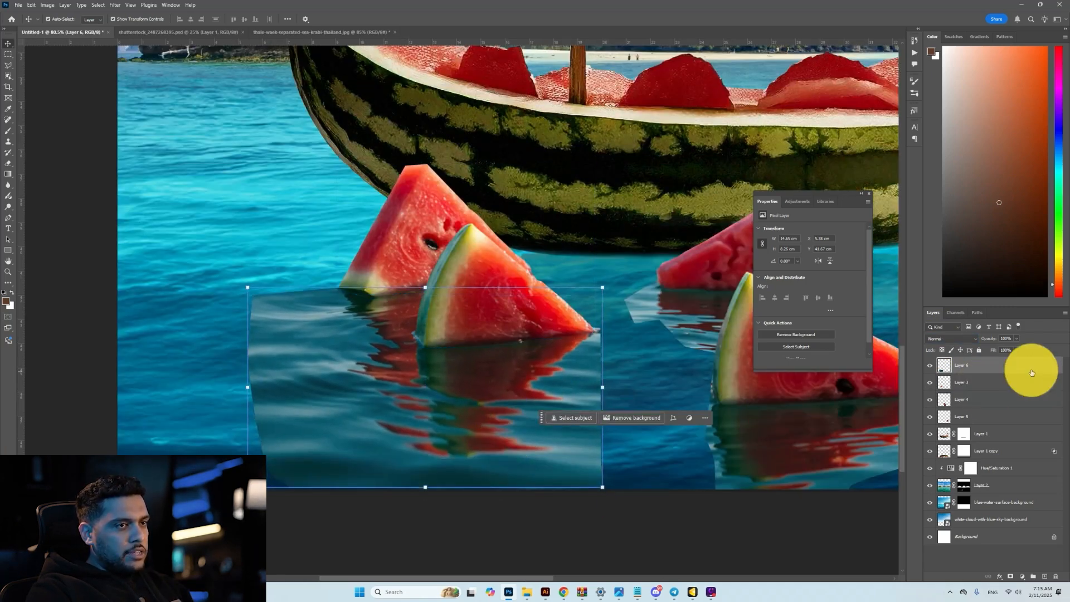
Step: Fade the left pair's reflection layer into the sea with Blend If, splitting the current layer's highlight slider and bringing its inner half near 0
double_click(1033, 369)
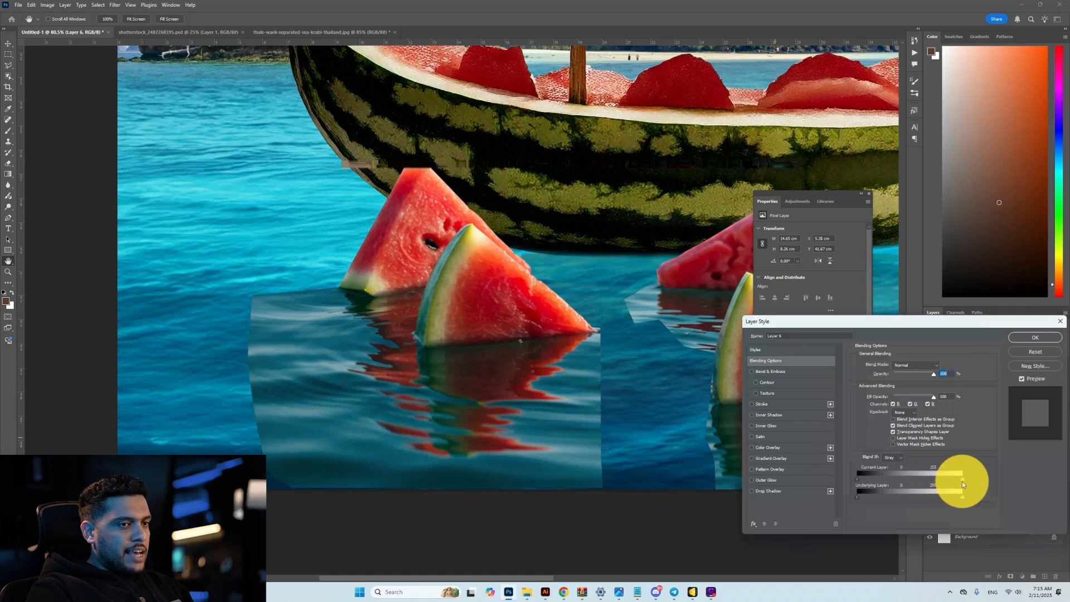
drag(959, 479, 864, 480)
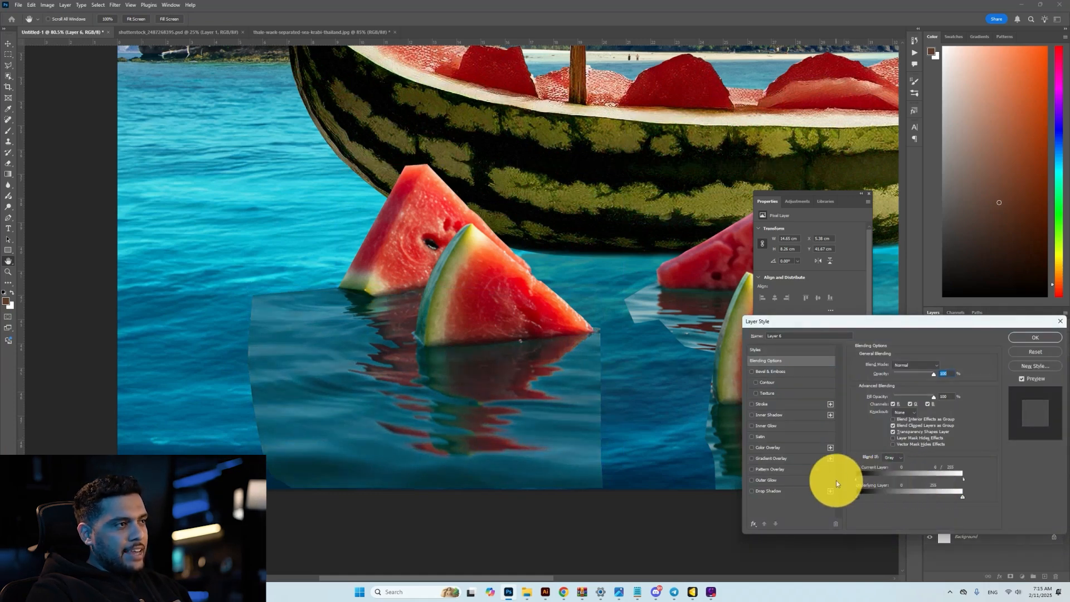
key(Return)
Step: Add a layer mask to the left pair's reflection and brush out its hard edges in black to blend it into the surrounding water
click(1011, 576)
key(b)
right_click(329, 295)
click(366, 260)
mouse_move(291, 257)
mouse_down()
mouse_move(313, 263)
mouse_move(262, 279)
mouse_move(246, 346)
mouse_move(303, 478)
mouse_move(302, 451)
mouse_move(327, 483)
mouse_up()
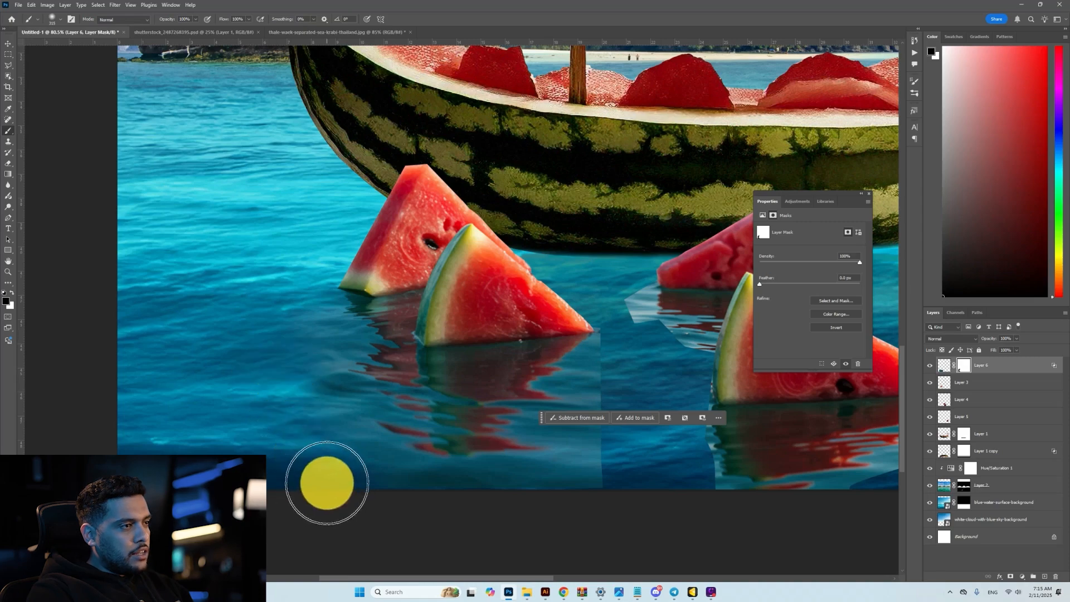
scroll(432, 449, down, 6)
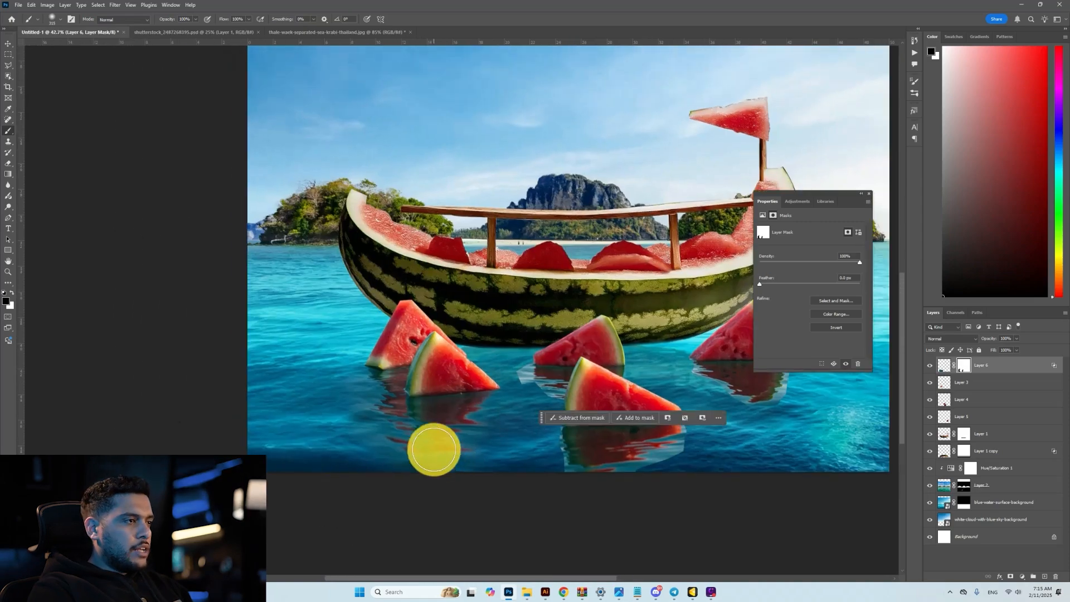
key(v)
scroll(412, 428, up, 9)
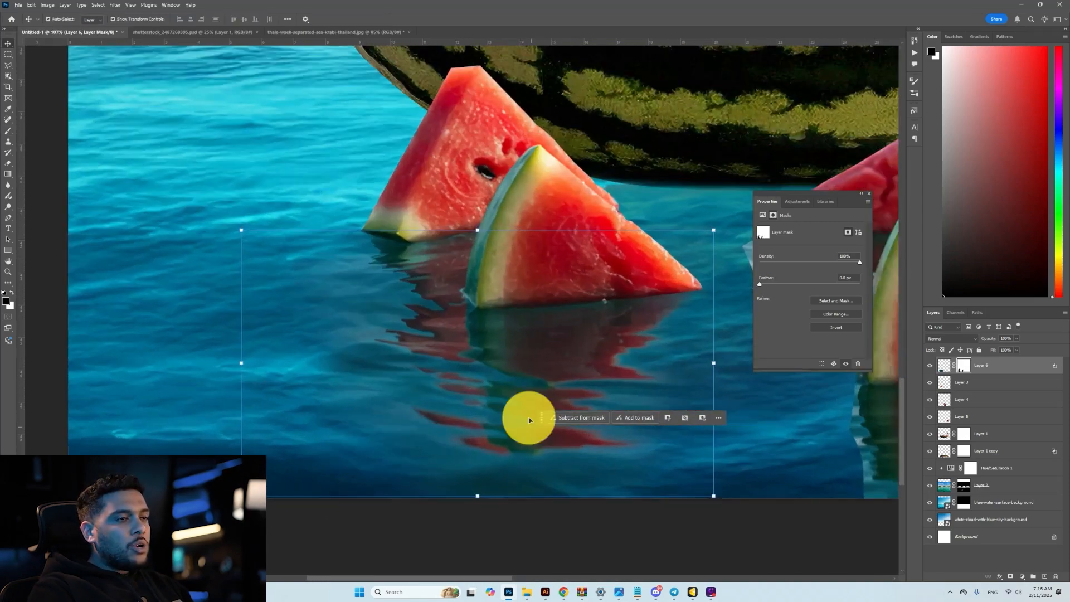
drag(439, 430, 456, 432)
key(ctrl+z)
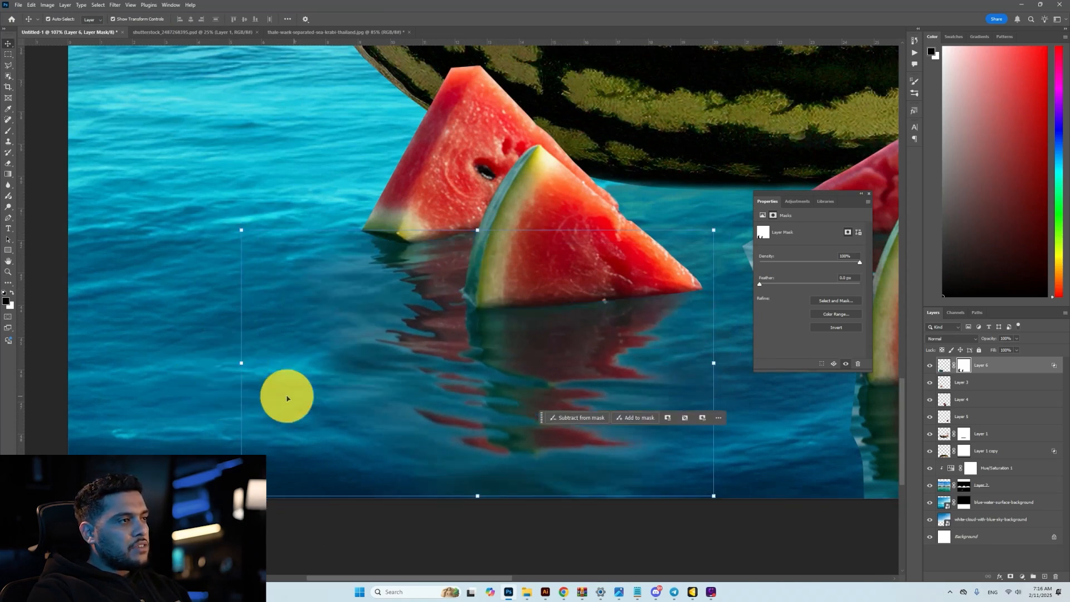
Step: Raise the saturation of the cyans on the left pair's reflection layer image with Hue/Saturation
click(943, 365)
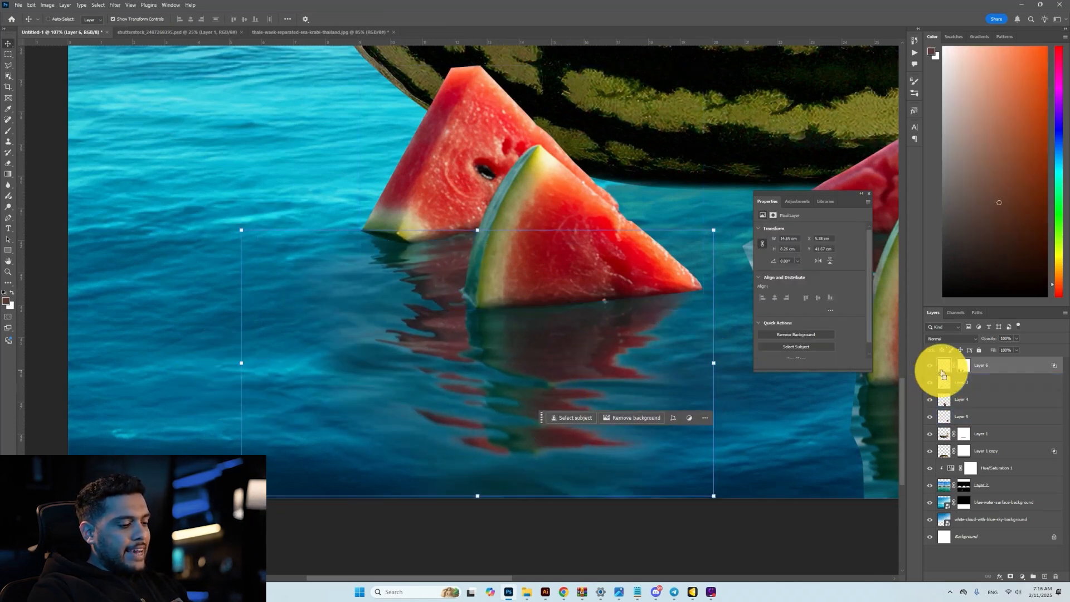
key(ctrl+u)
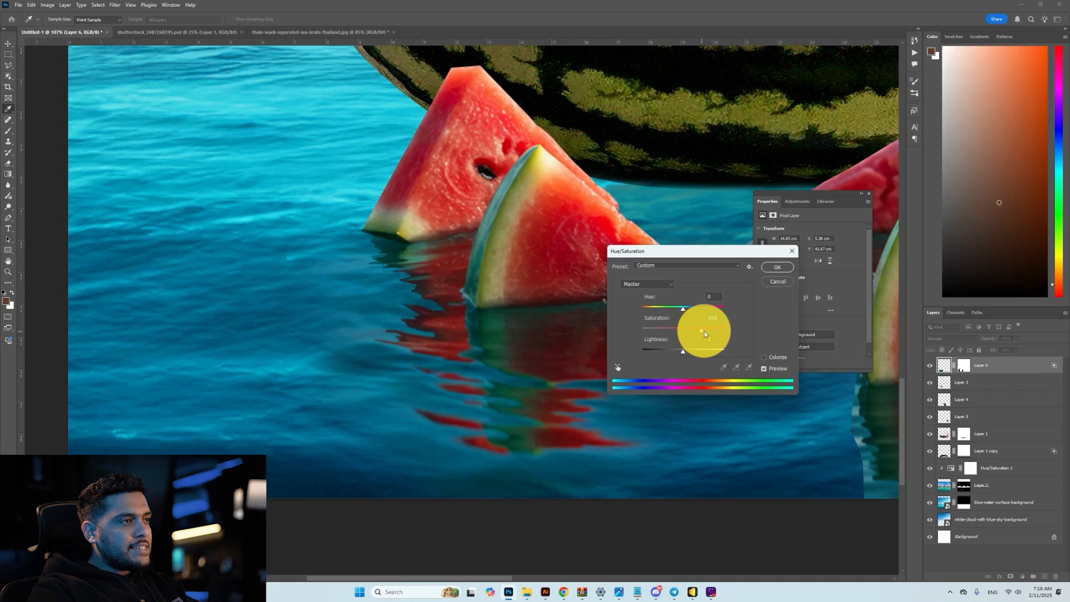
drag(710, 333, 683, 330)
click(649, 284)
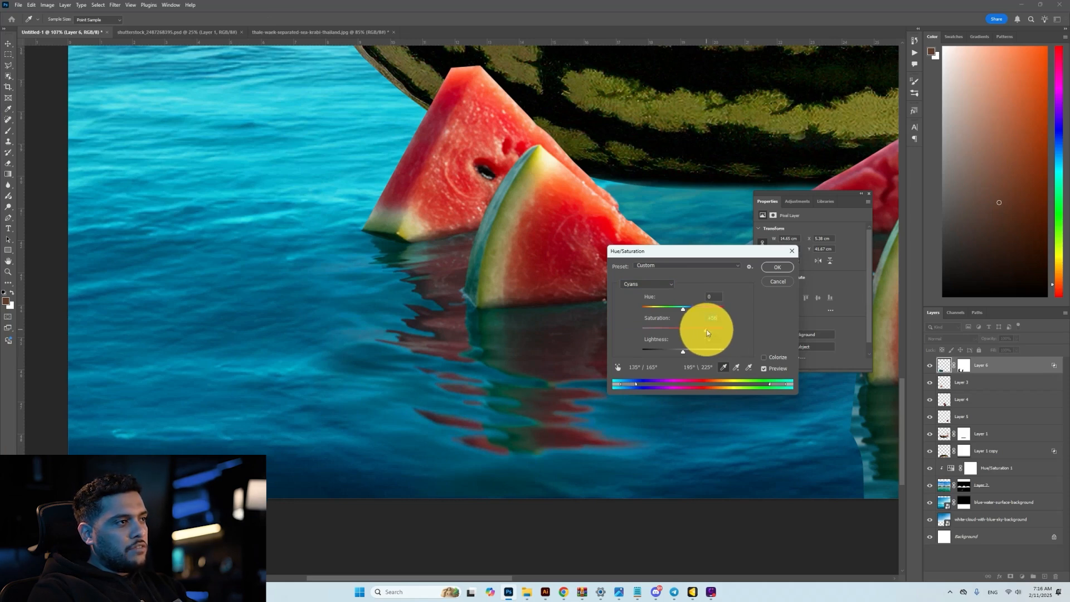
click(775, 267)
key(v)
key(ctrl+0)
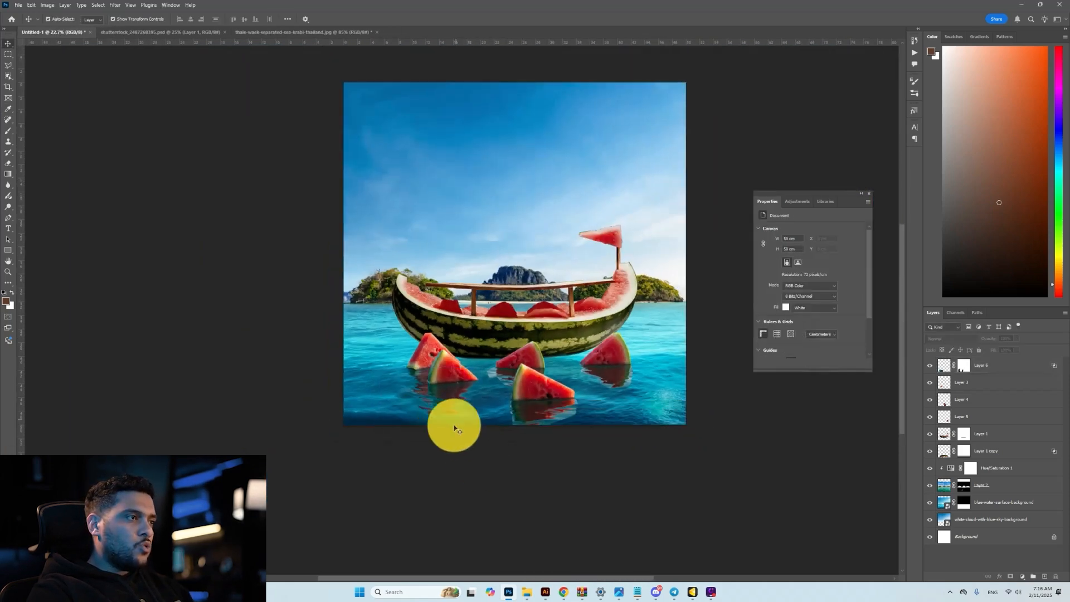
Step: Move the middle slice pair slightly down in the water
scroll(454, 428, up, 3)
click(452, 424)
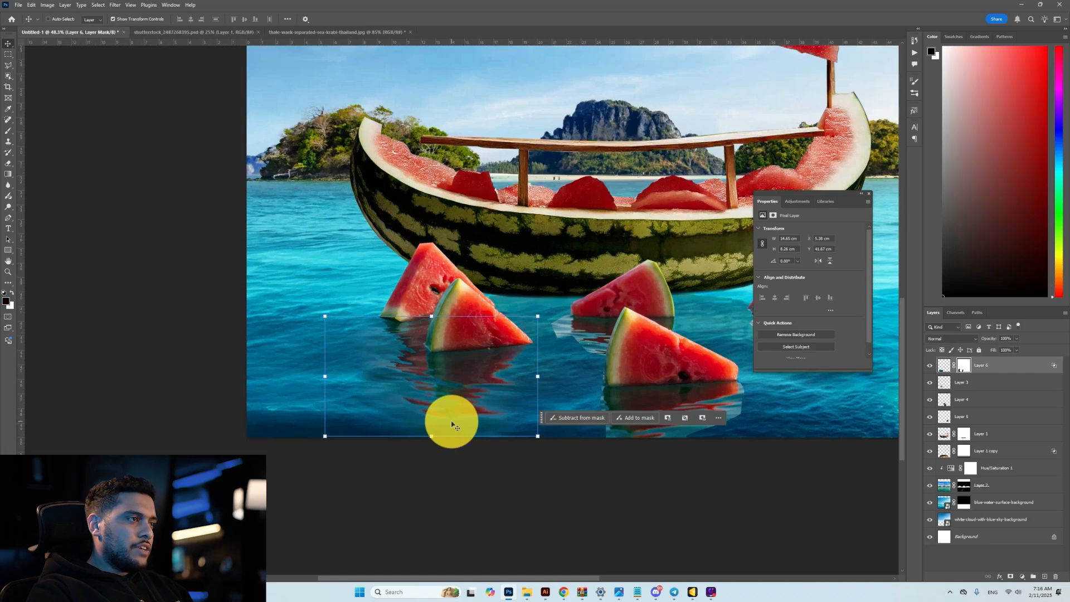
ctrl+click(493, 494)
scroll(494, 493, down, 2)
drag(589, 362, 592, 376)
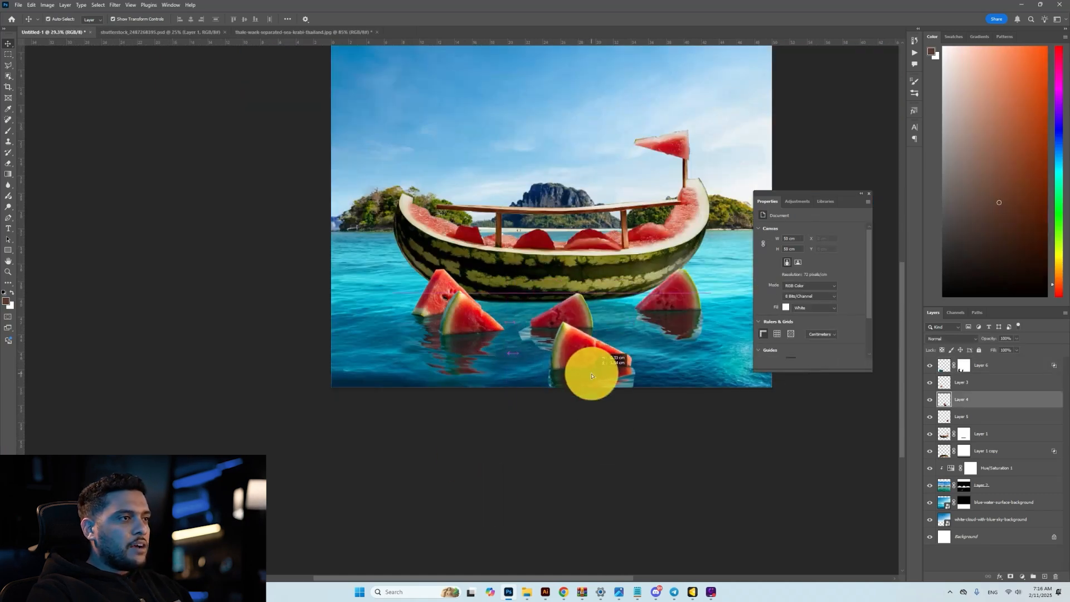
scroll(563, 469, down, 2)
scroll(566, 310, up, 2)
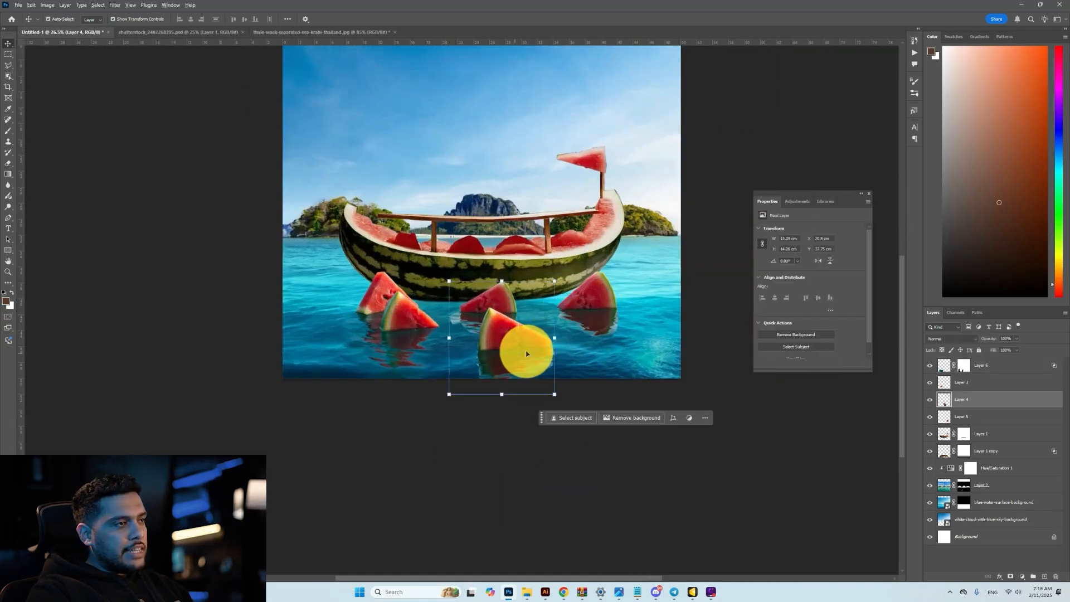
Step: Start a Pen tool path along the waterline of the middle pair's rear slice and down the front slice's rind
scroll(526, 353, up, 3)
key(p)
scroll(402, 229, up, 5)
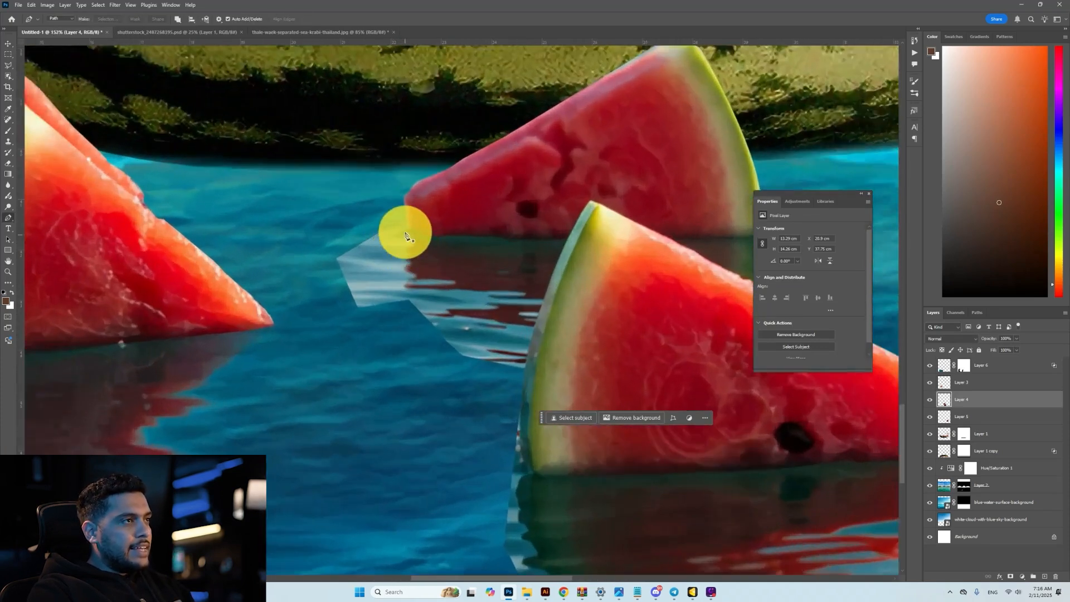
mouse_move(408, 223)
mouse_down()
mouse_move(584, 245)
mouse_move(441, 125)
mouse_up()
click(585, 238)
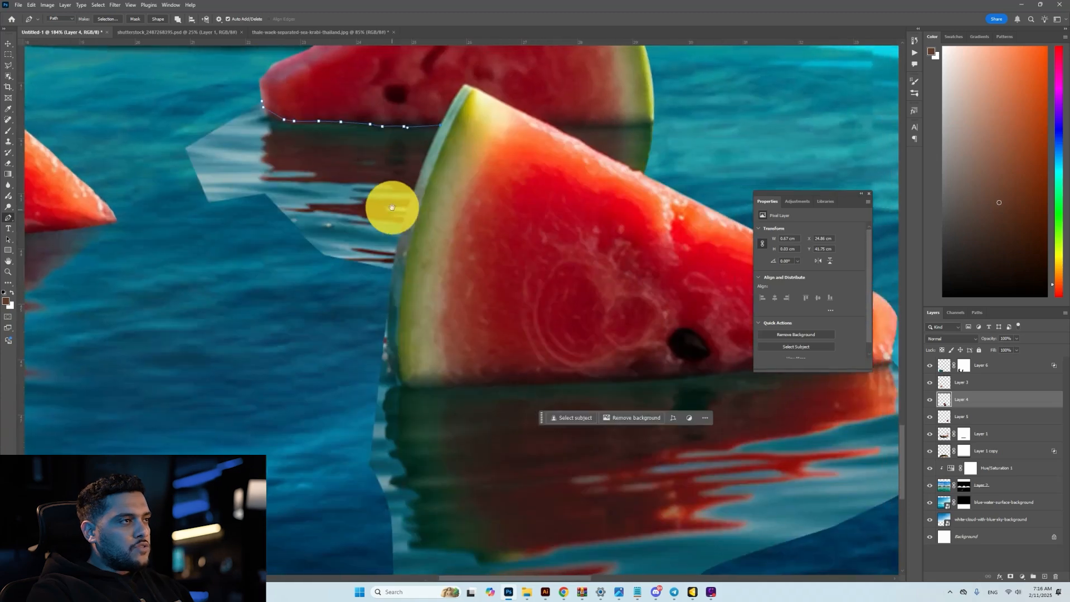
drag(394, 257, 391, 295)
click(390, 303)
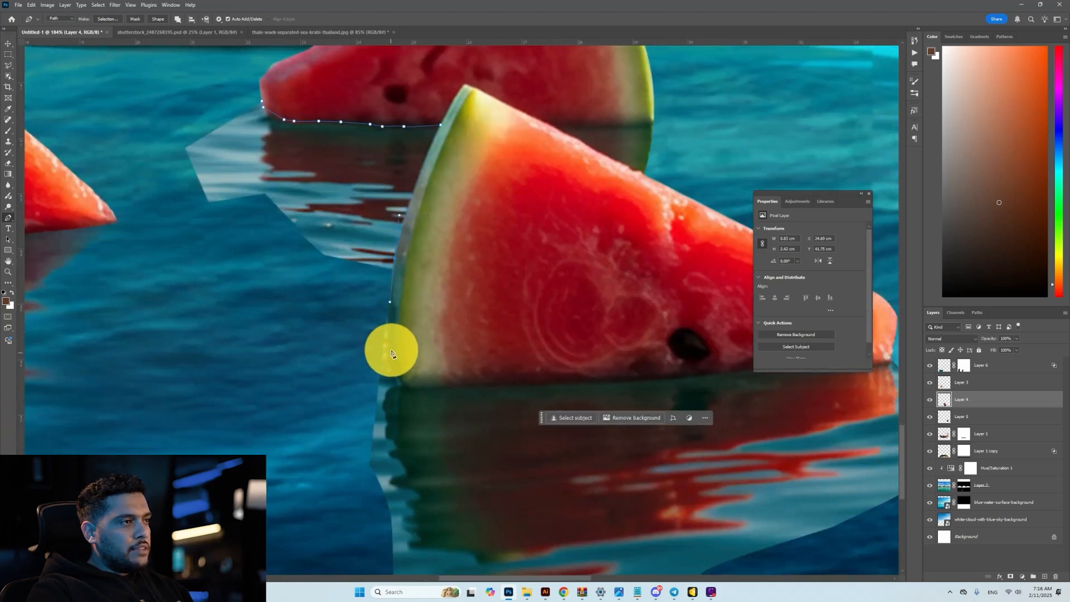
Step: Continue the path along the front slice's waterline to its pointed tip
scroll(395, 378, right, 5)
drag(370, 358, 586, 352)
click(647, 346)
click(662, 335)
scroll(670, 347, down, 7)
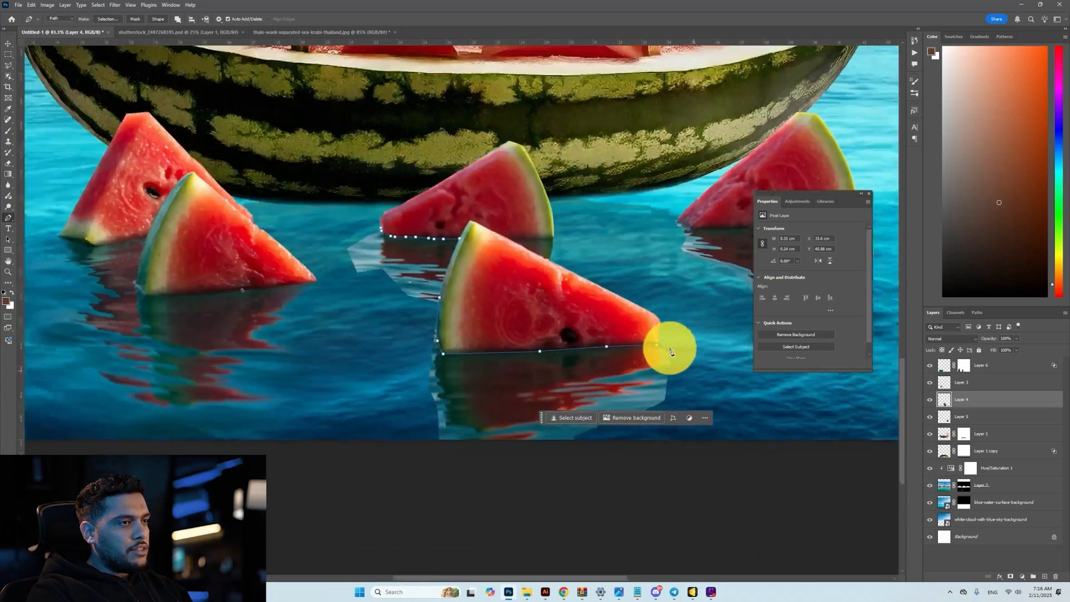
Step: Close the path around the middle pair's reflection, convert it to a selection and cut that area onto its own layer
drag(773, 471, 751, 480)
click(491, 468)
click(480, 351)
click(479, 307)
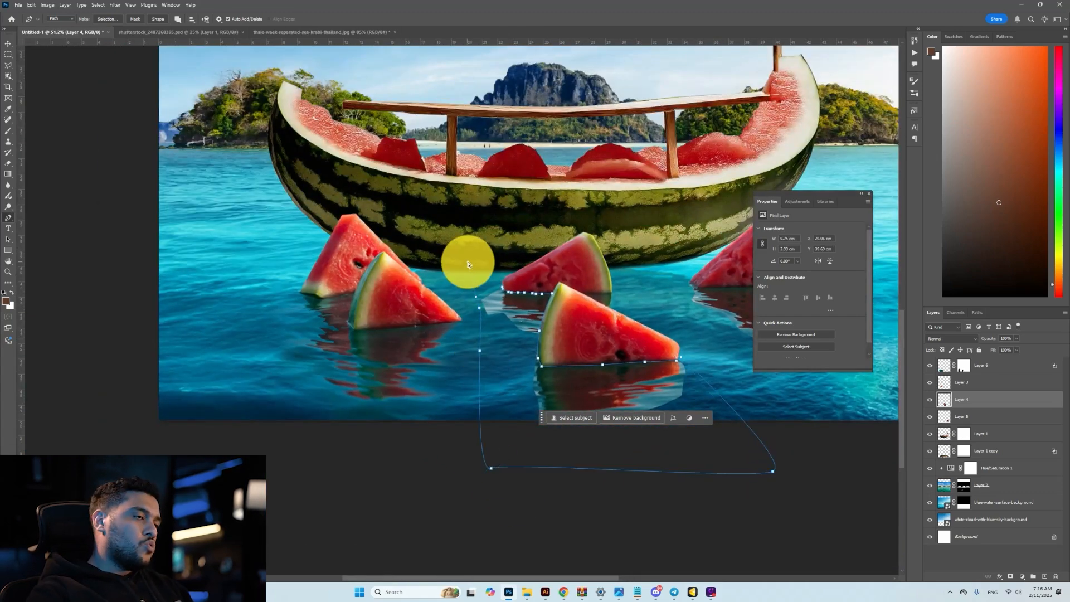
key(m)
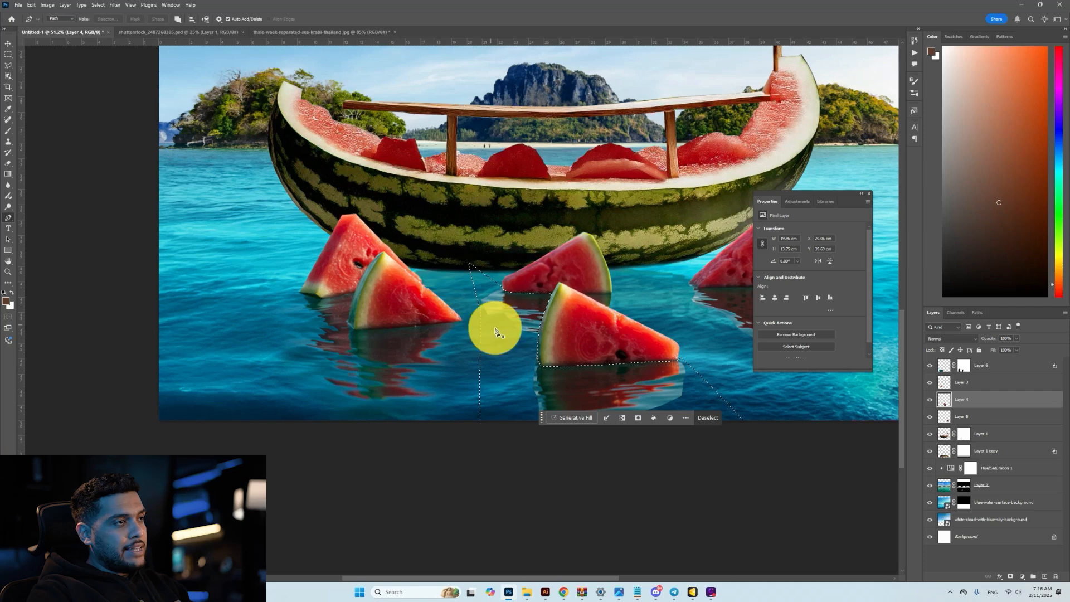
right_click(500, 320)
click(543, 384)
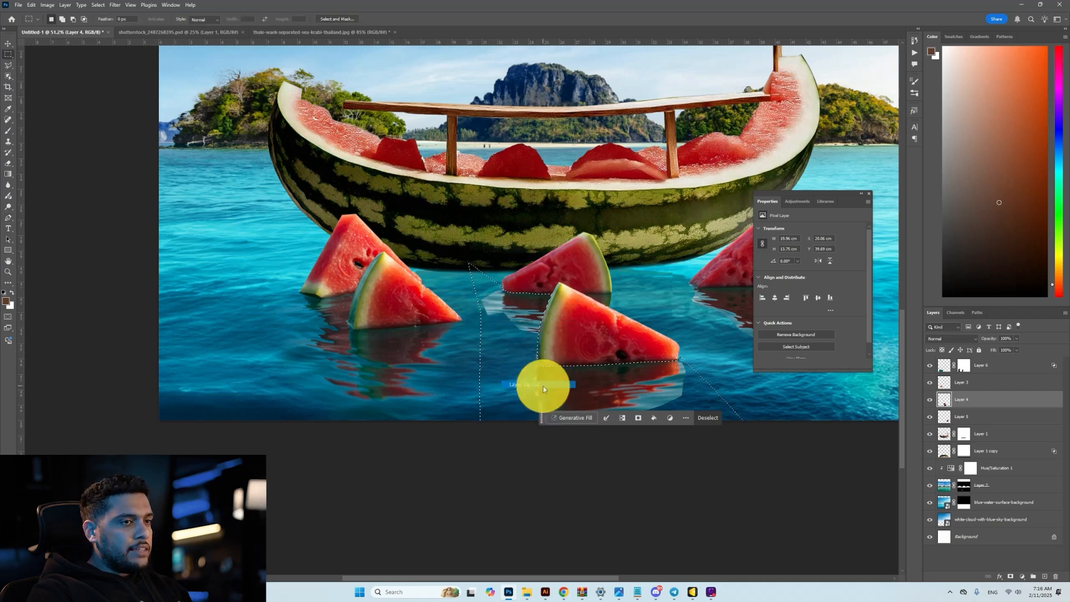
Step: Place the cut reflection layer below the middle slices' layer and fade it with Blend If, splitting the current layer's highlight slider to 0 / 255
key(v)
drag(994, 400, 946, 417)
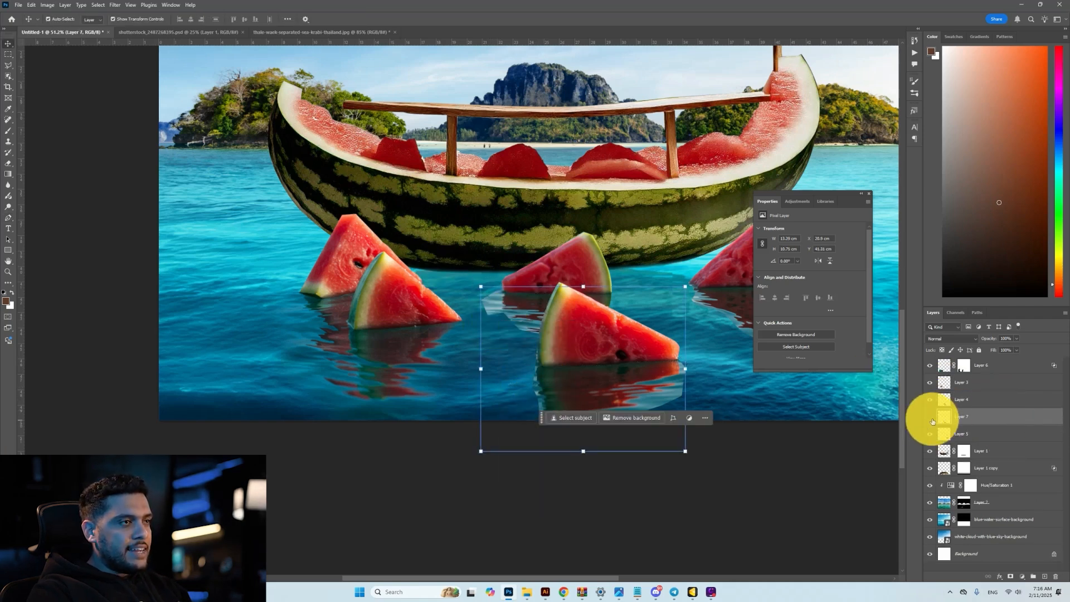
double_click(1012, 417)
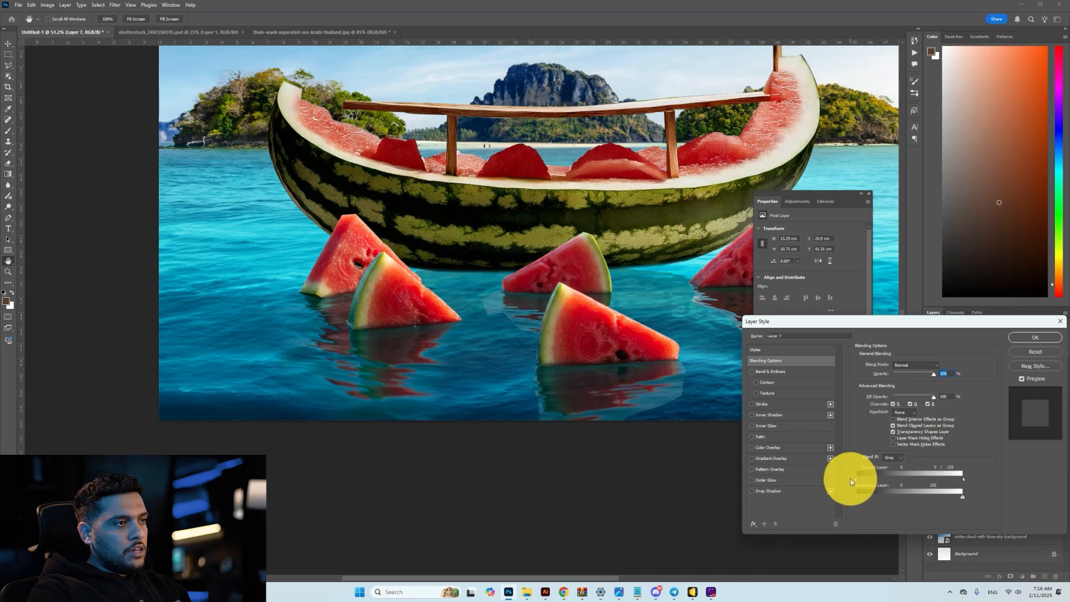
key(Return)
Step: Add a layer mask to the middle pair's reflection and brush away its visible edges around both slices in black
click(1010, 577)
scroll(520, 327, up, 4)
key(b)
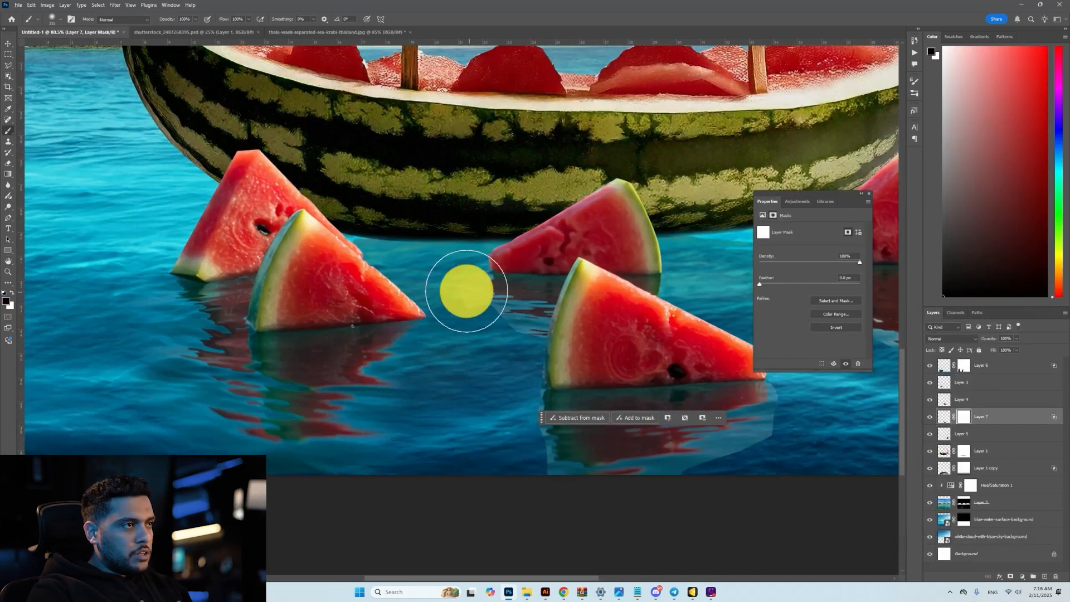
mouse_move(454, 306)
mouse_down()
mouse_move(504, 340)
mouse_move(561, 351)
mouse_up()
drag(473, 356, 263, 330)
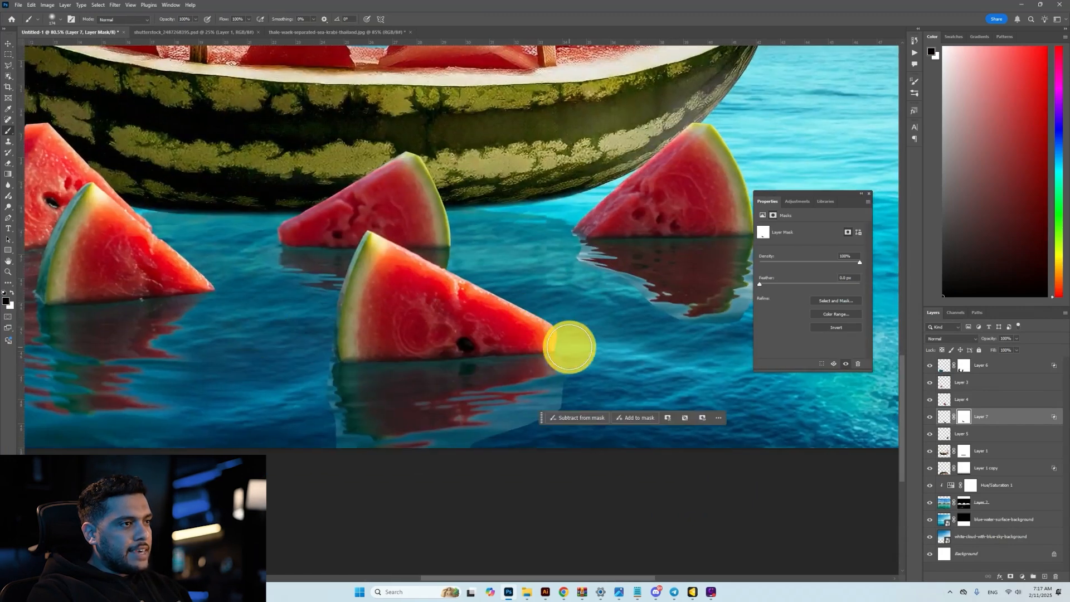
mouse_move(568, 349)
mouse_down()
mouse_move(576, 385)
mouse_move(456, 326)
mouse_move(493, 342)
mouse_move(474, 368)
mouse_move(444, 386)
mouse_move(312, 409)
mouse_move(250, 387)
mouse_move(236, 368)
mouse_move(237, 301)
mouse_up()
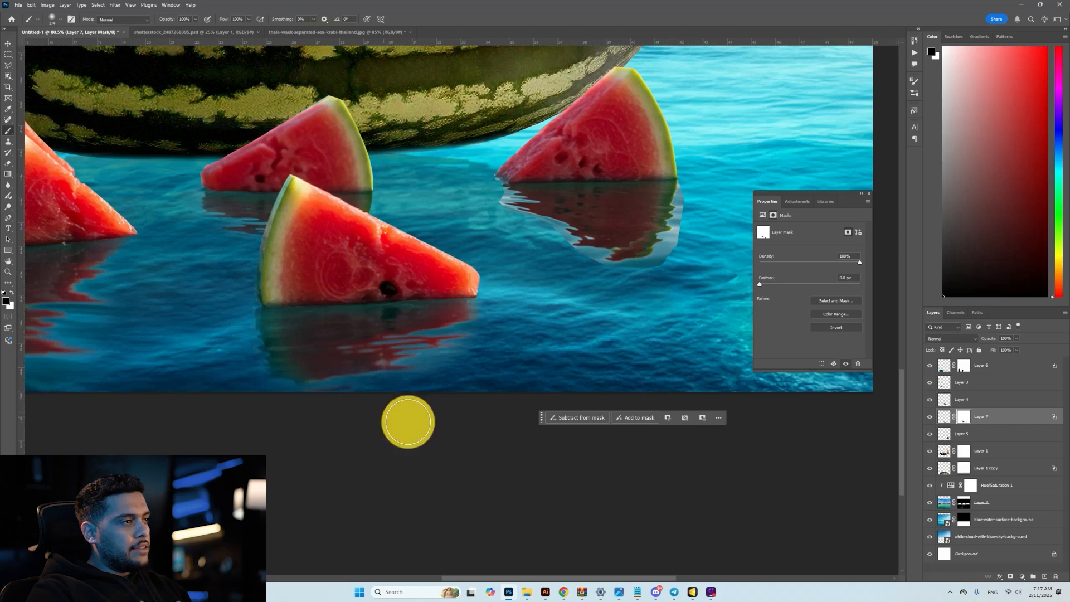
Step: Adjust the middle pair's reflection layer image with Hue/Saturation, changing the overall saturation and the cyans' saturation
key(v)
click(943, 424)
key(ctrl+u)
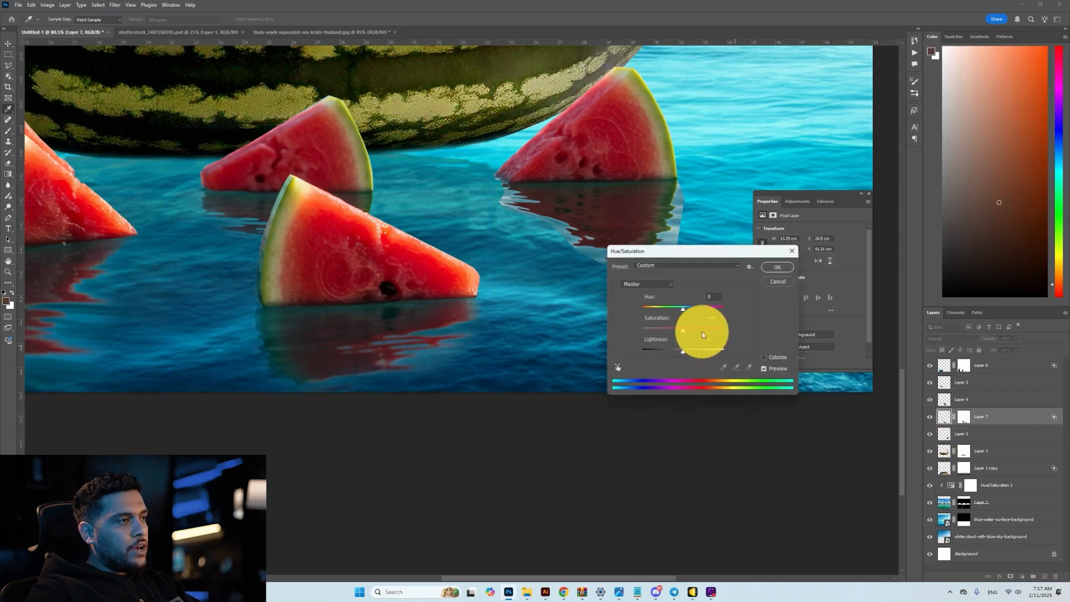
drag(682, 330, 693, 331)
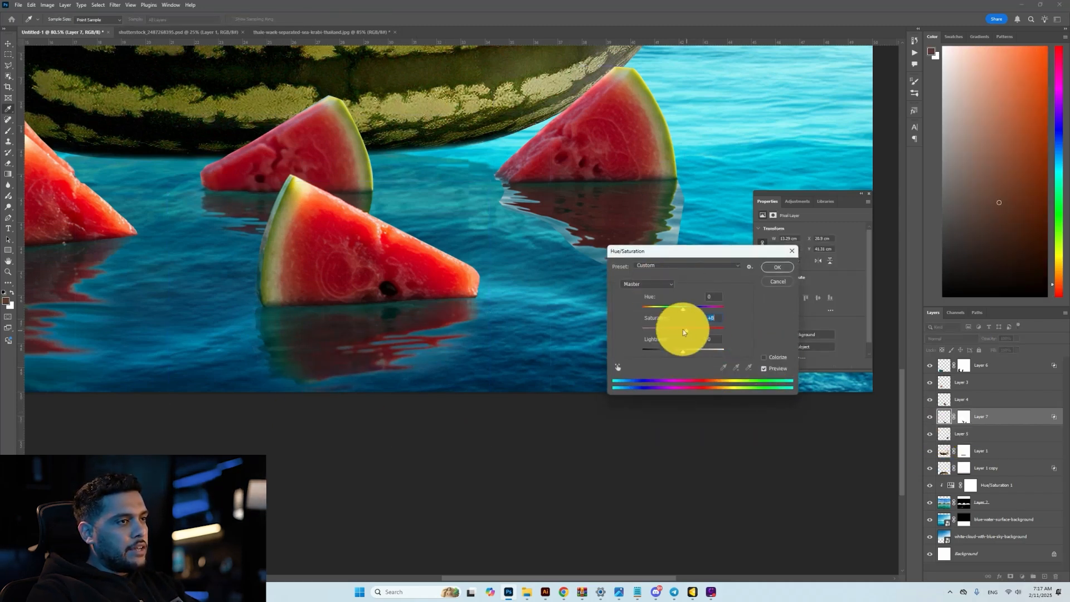
click(646, 284)
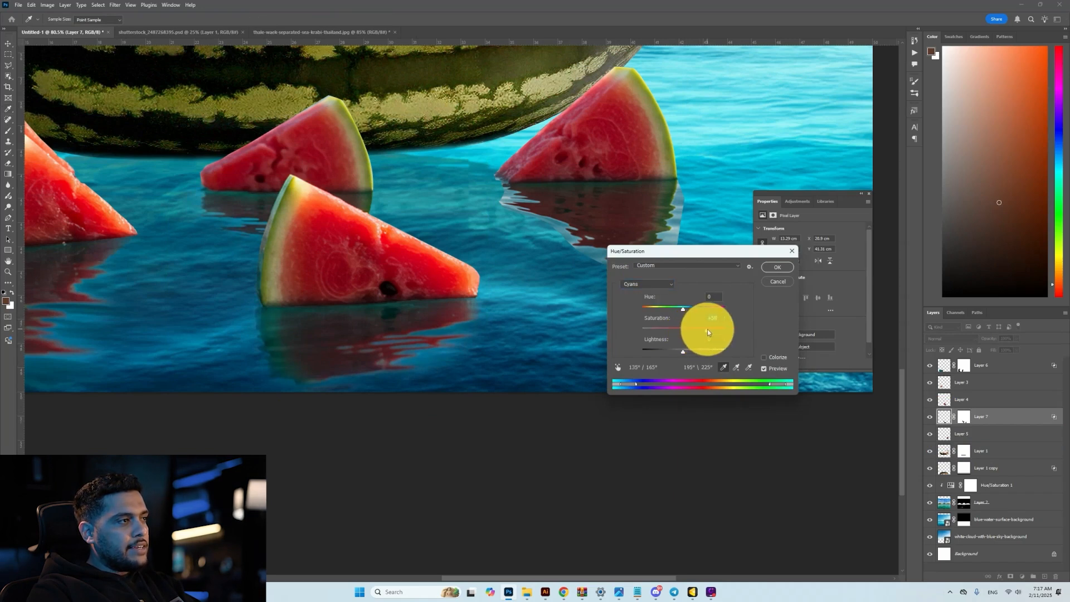
drag(695, 329, 687, 314)
key(Return)
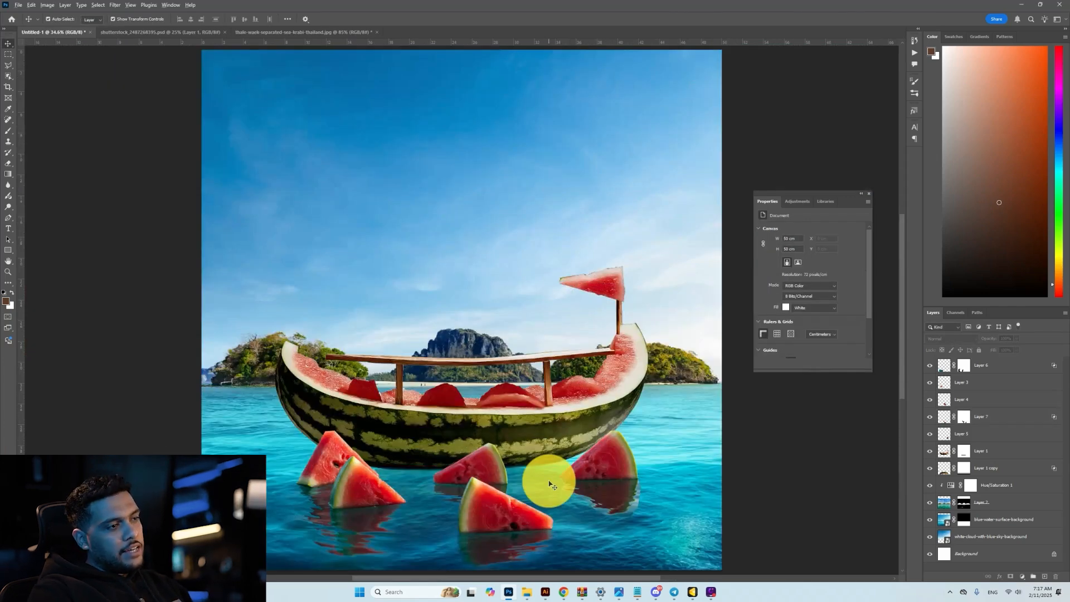
Step: Examine how the slice reflections and the boat's reflection blend with the sea, both up close and across the whole composite
click(549, 485)
scroll(551, 493, down, 3)
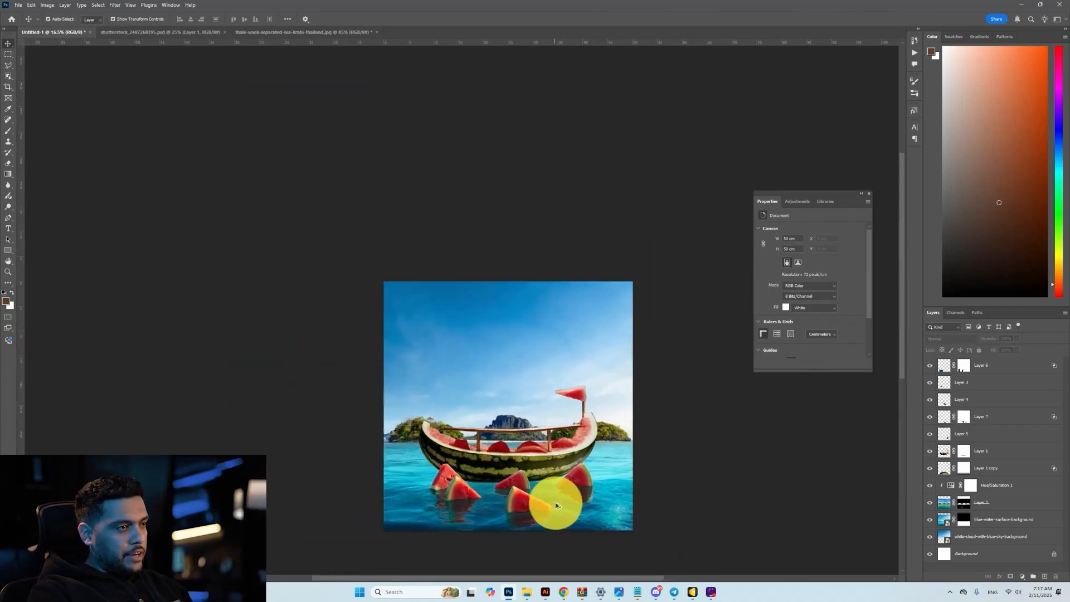
scroll(579, 496, up, 8)
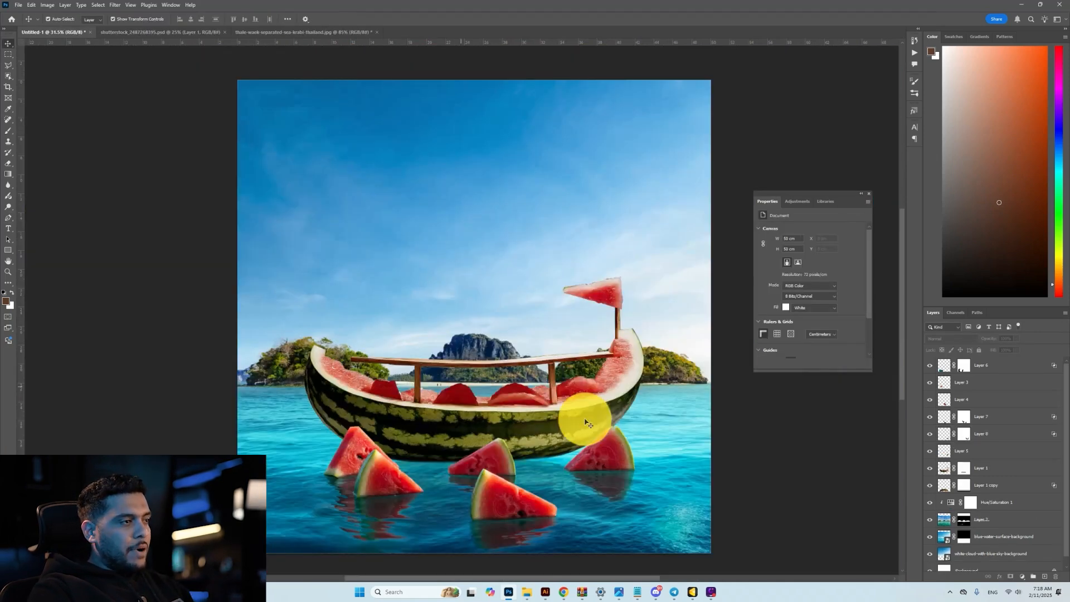
click(538, 475)
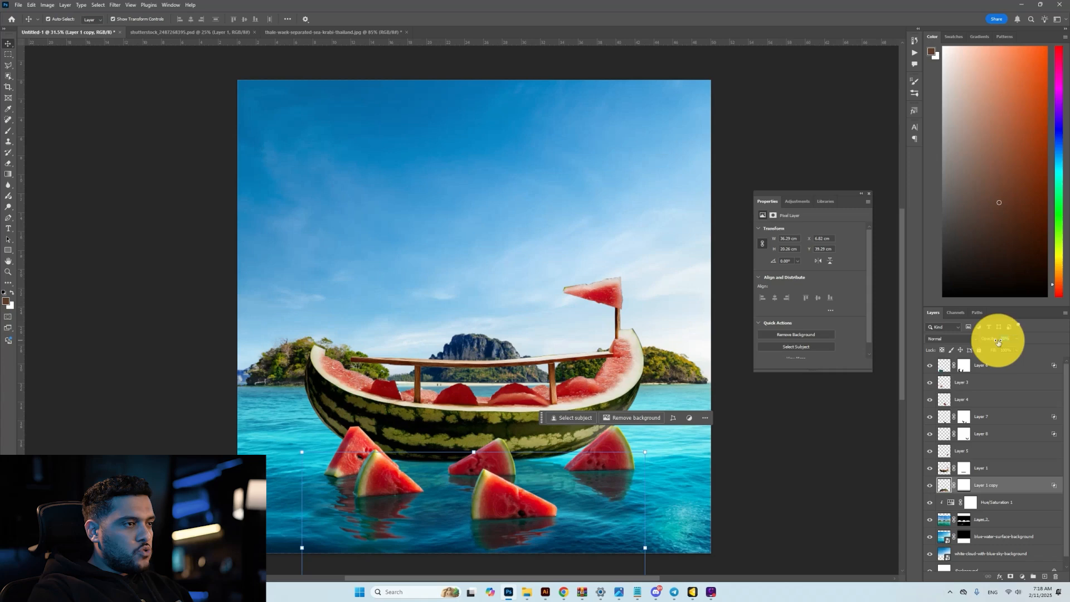
scroll(559, 462, down, 3)
click(741, 459)
scroll(471, 381, up, 5)
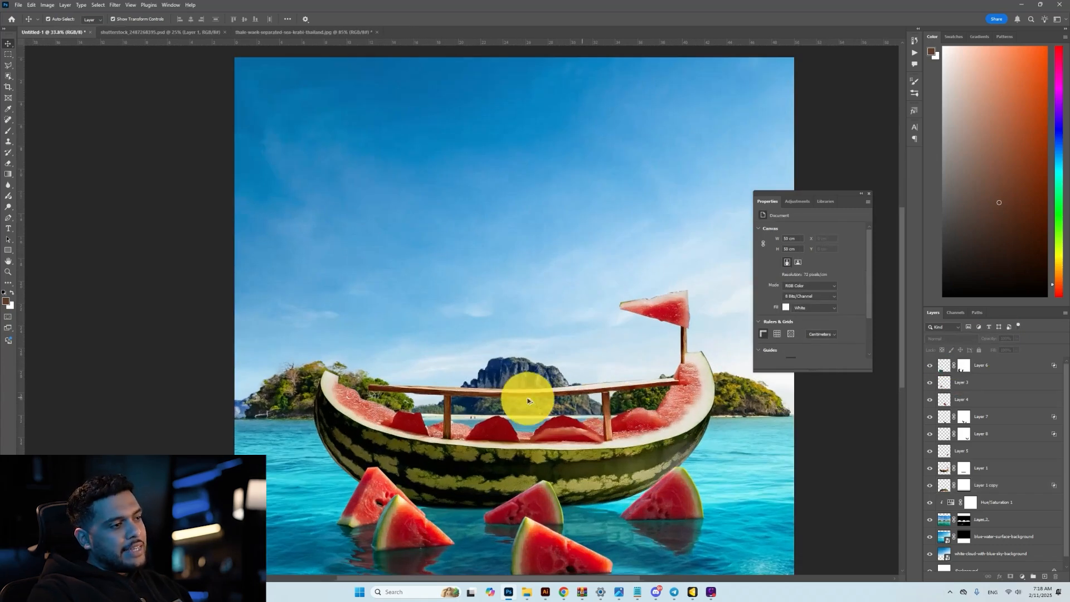
scroll(542, 387, up, 1)
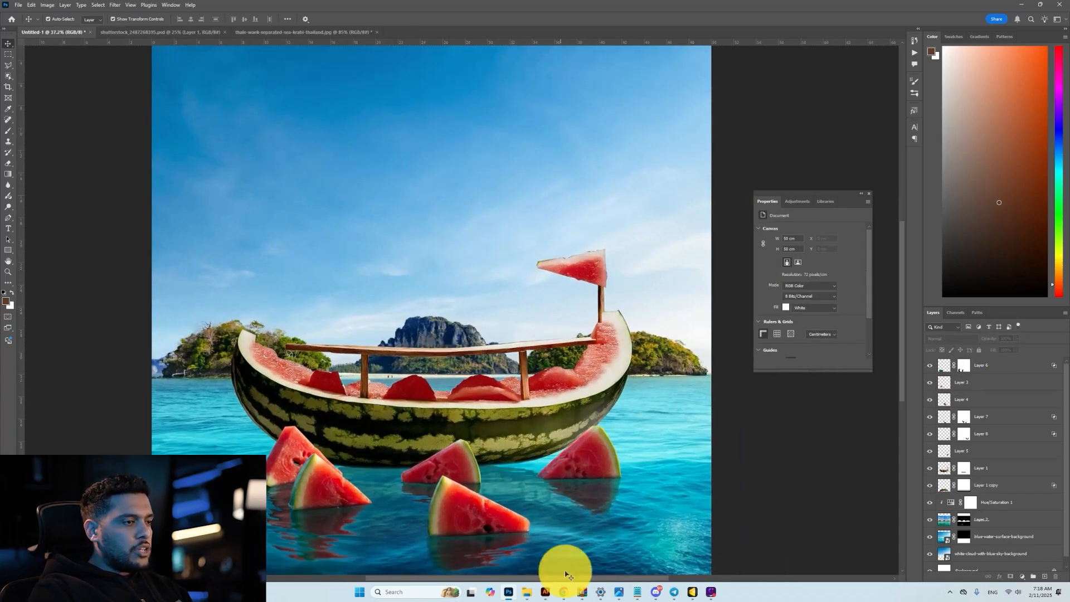
Step: Open the watermelon drink bottle photo DSC09713.JPG from its folder
click(526, 592)
double_click(124, 112)
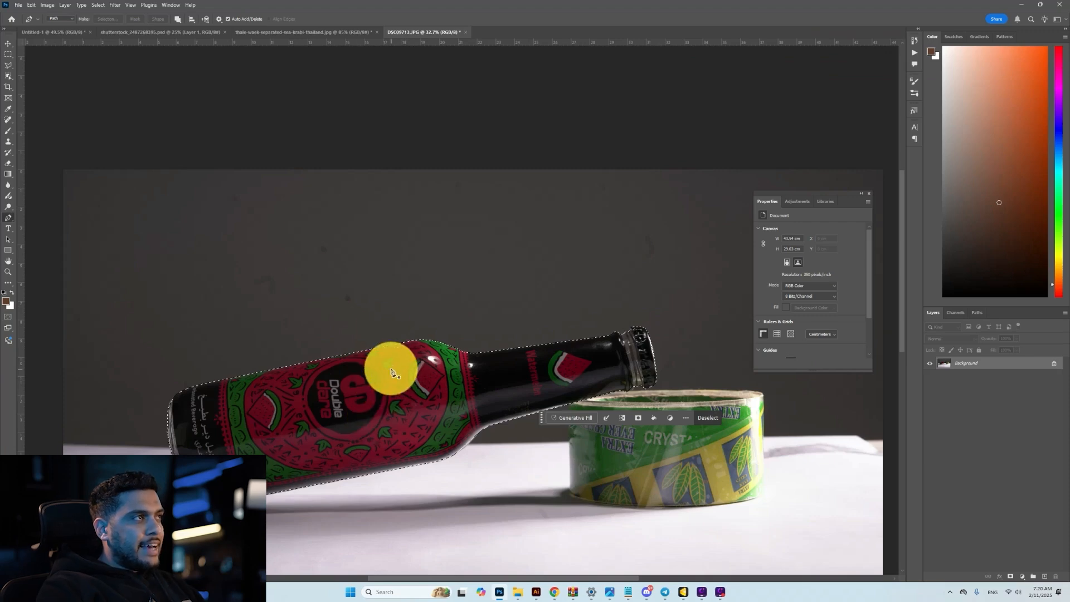
Step: Move the cut-out drink bottle into the main composite, shrink it, and place it above the watermelon boat
key(v)
drag(392, 372, 473, 345)
scroll(473, 344, down, 3)
drag(657, 246, 532, 280)
key(Return)
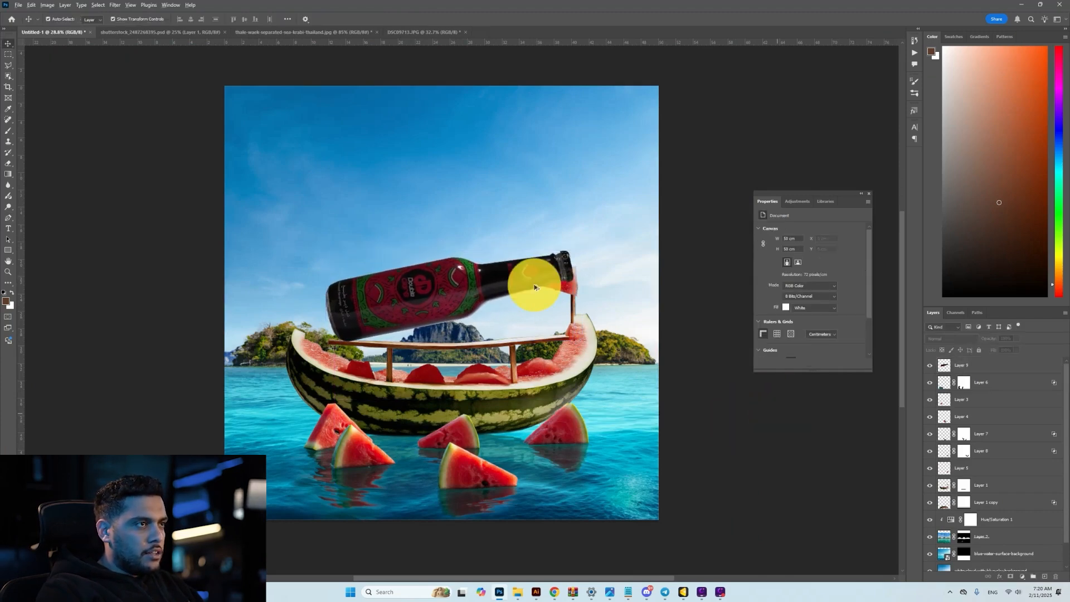
Step: Scale the bottle to about 29.3 cm wide and nudge it so its base sits on the boat's wooden beam
scroll(530, 287, up, 4)
scroll(573, 234, down, 2)
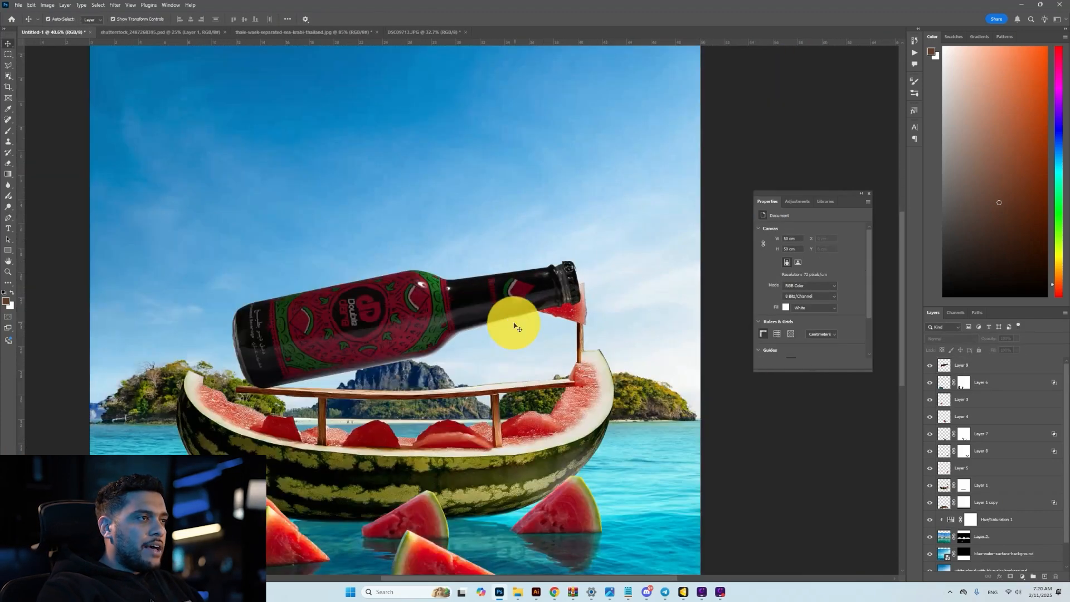
click(406, 334)
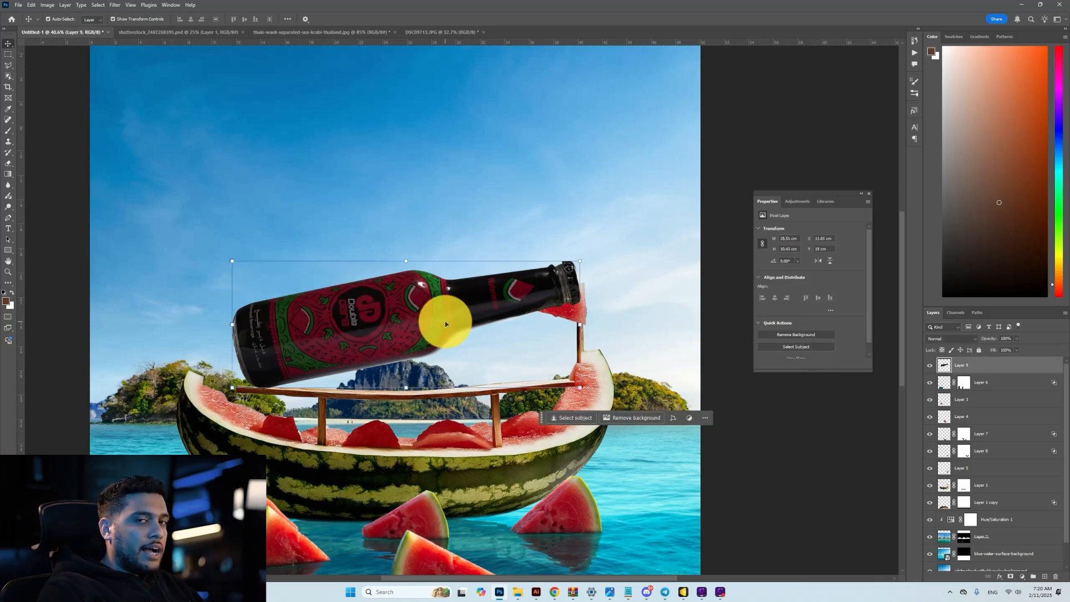
scroll(444, 324, down, 2)
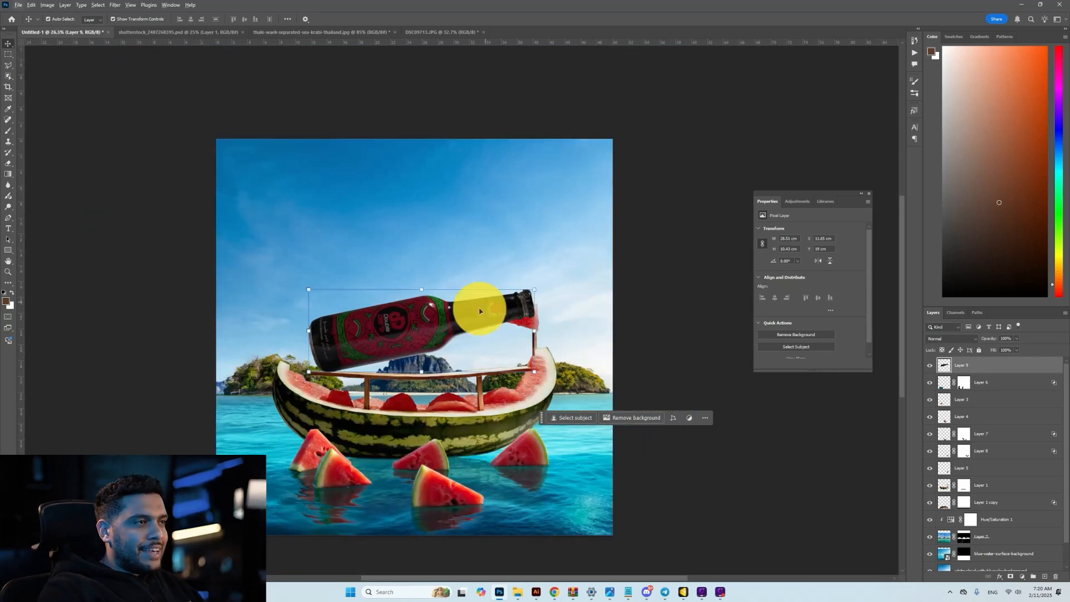
drag(533, 287, 540, 287)
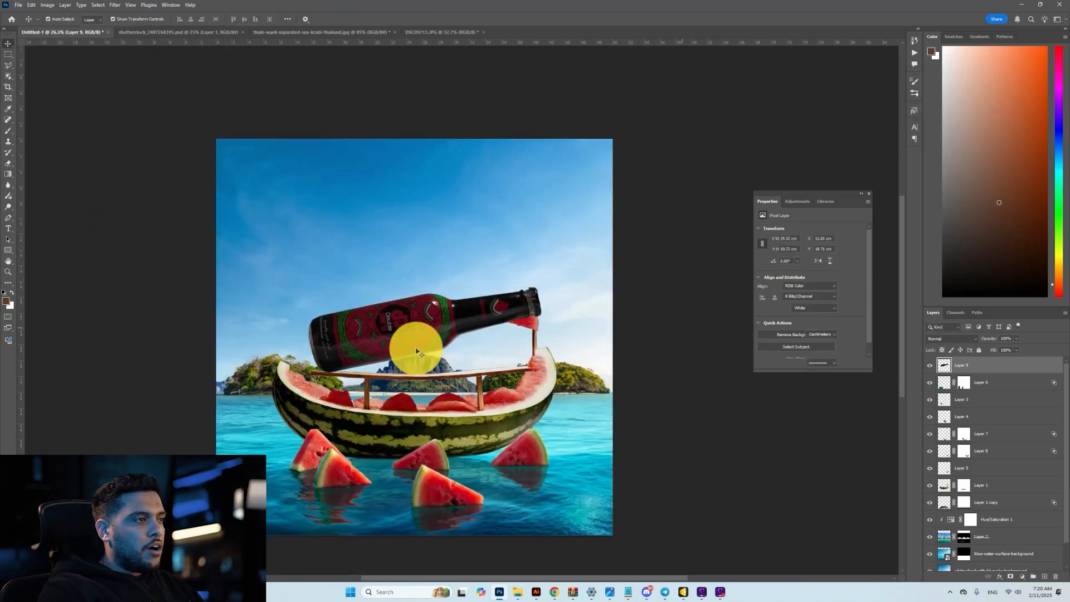
scroll(414, 349, up, 2)
drag(400, 338, 398, 339)
scroll(556, 334, down, 1)
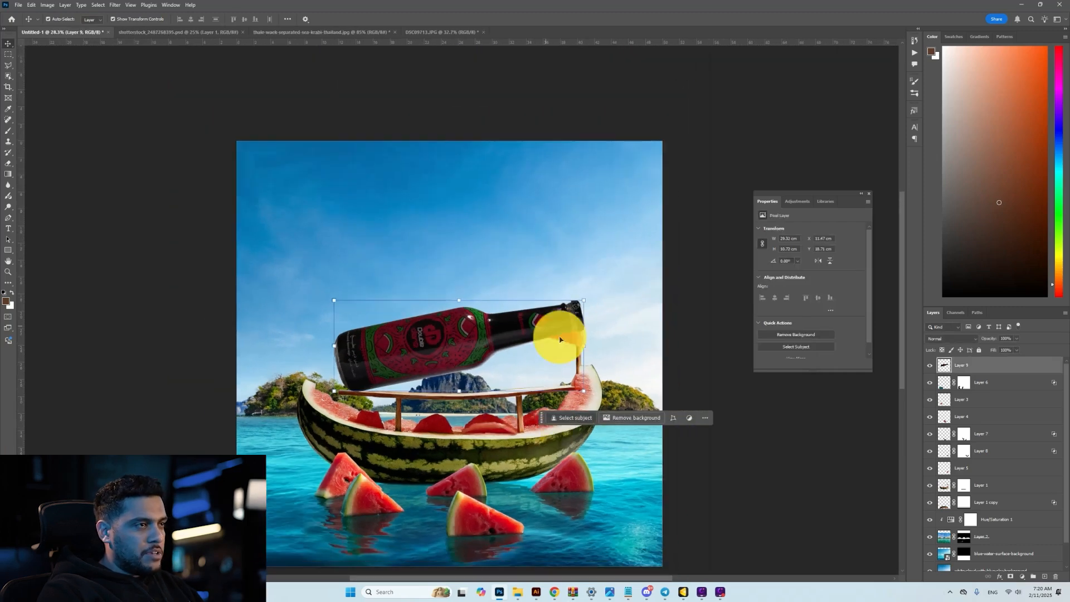
scroll(509, 342, up, 2)
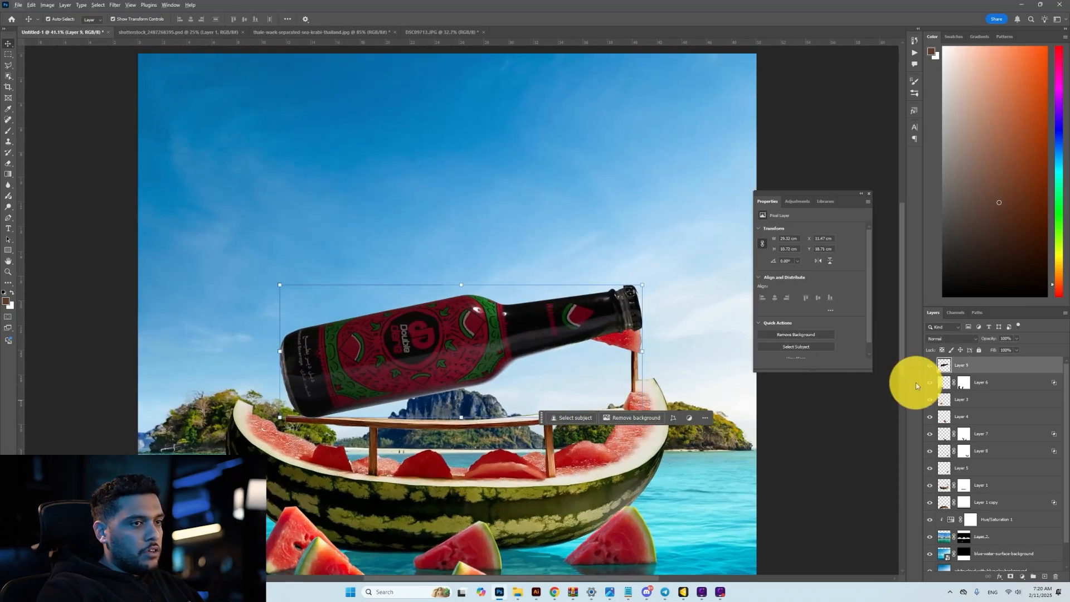
Step: Hide the bottle layer and select the watermelon boat layer
click(929, 365)
click(639, 351)
scroll(638, 358, up, 3)
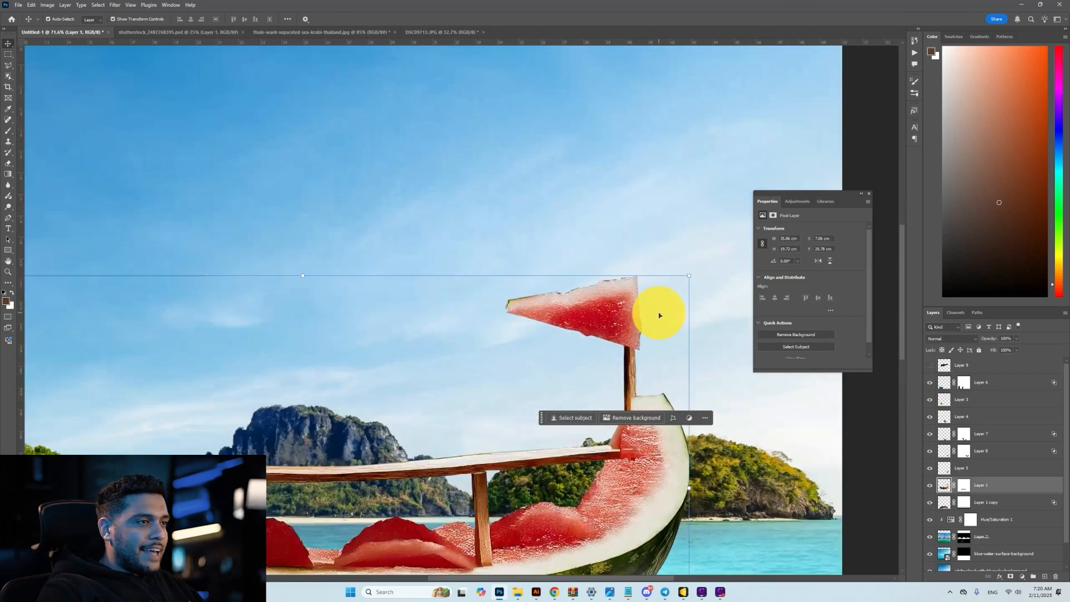
Step: Cut the watermelon flag and its wooden pole off the boat layer with the Pen tool
key(l)
scroll(572, 315, up, 3)
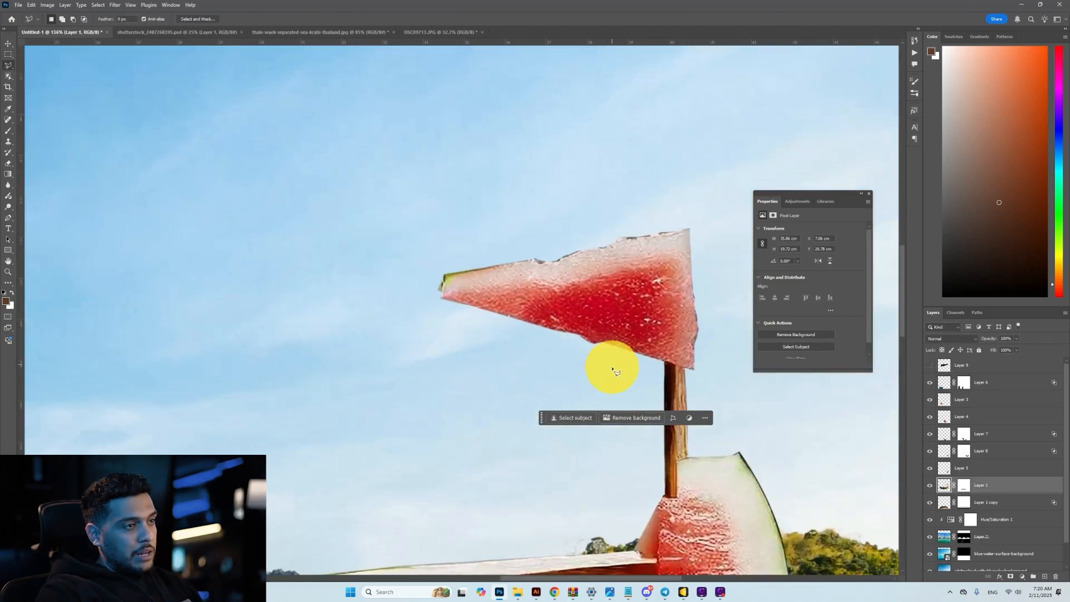
scroll(557, 362, down, 3)
scroll(585, 398, up, 4)
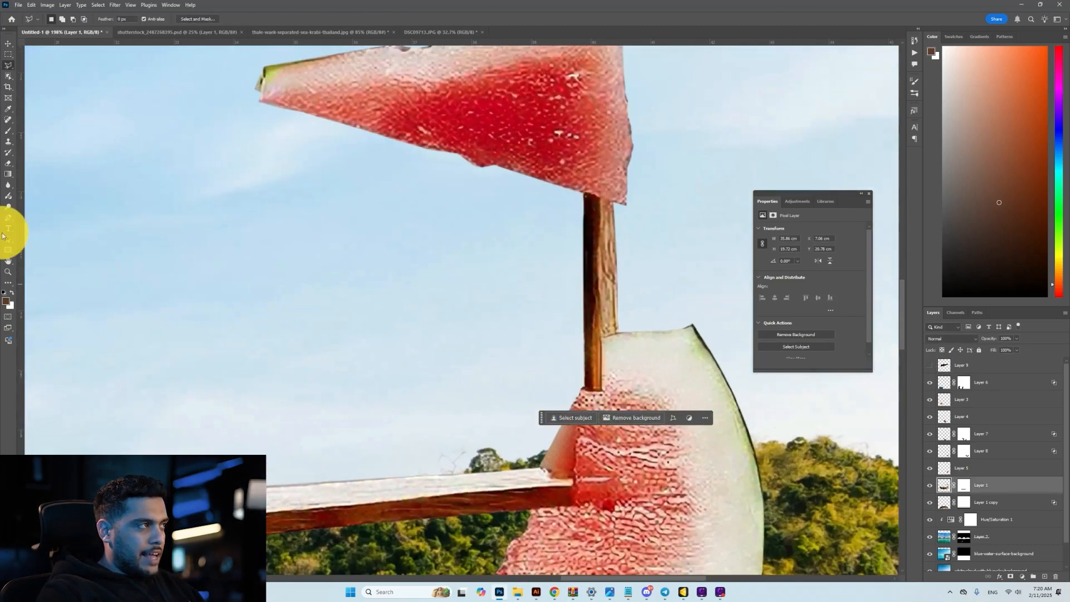
click(8, 217)
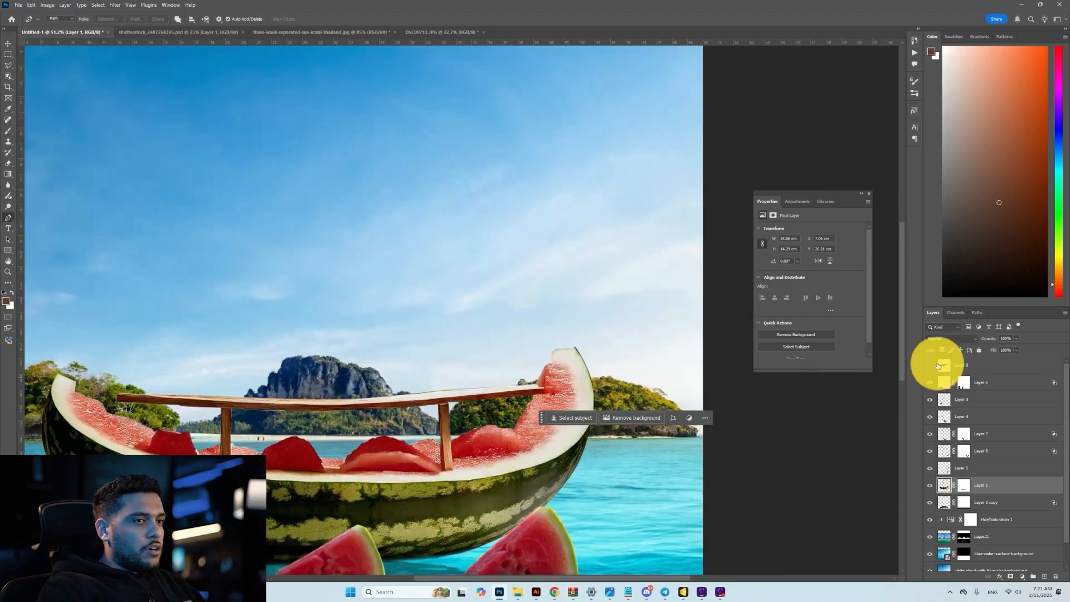
Step: Show the bottle layer again and scale the bottle down to about 27.3 cm wide above the beam
click(929, 366)
key(v)
click(305, 326)
drag(560, 231, 529, 243)
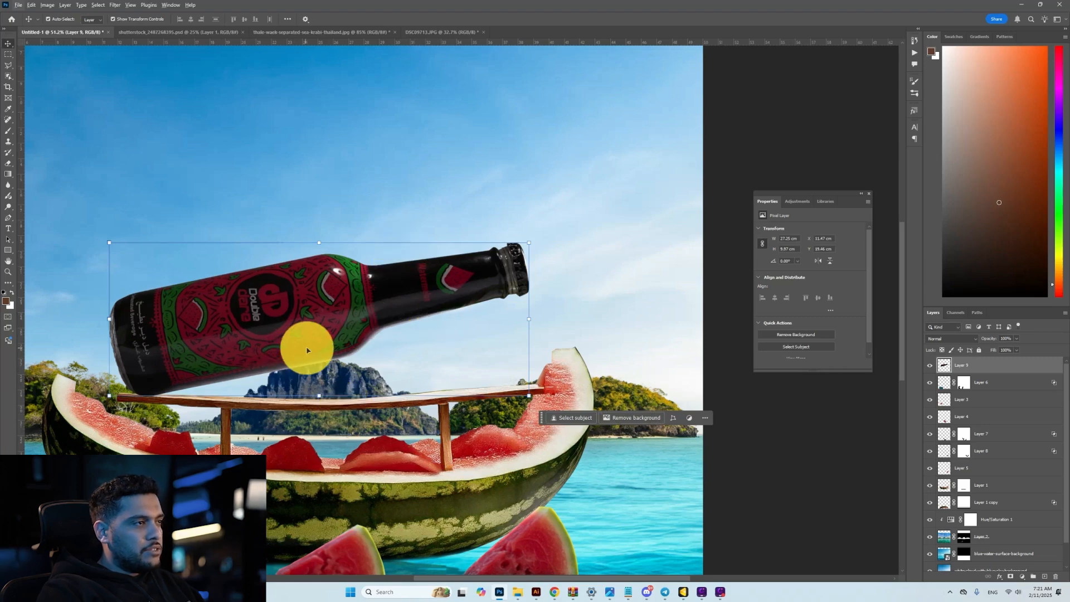
scroll(556, 437, down, 5)
click(524, 424)
scroll(385, 391, down, 3)
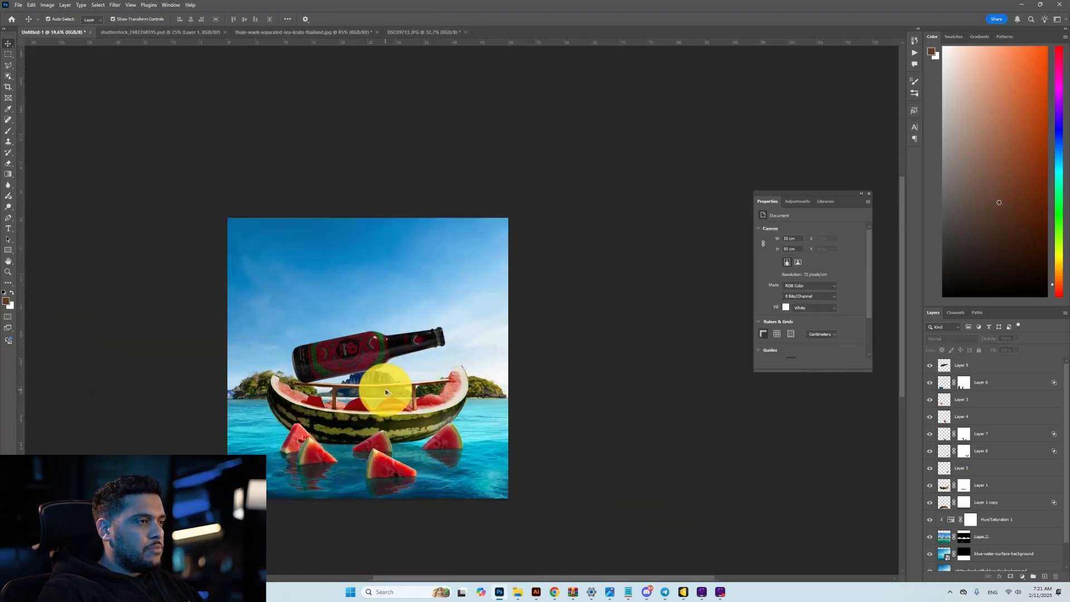
Step: Outline the boat's wooden post nearest the bow with the Pen tool and convert the path to a selection
click(386, 392)
scroll(385, 392, up, 8)
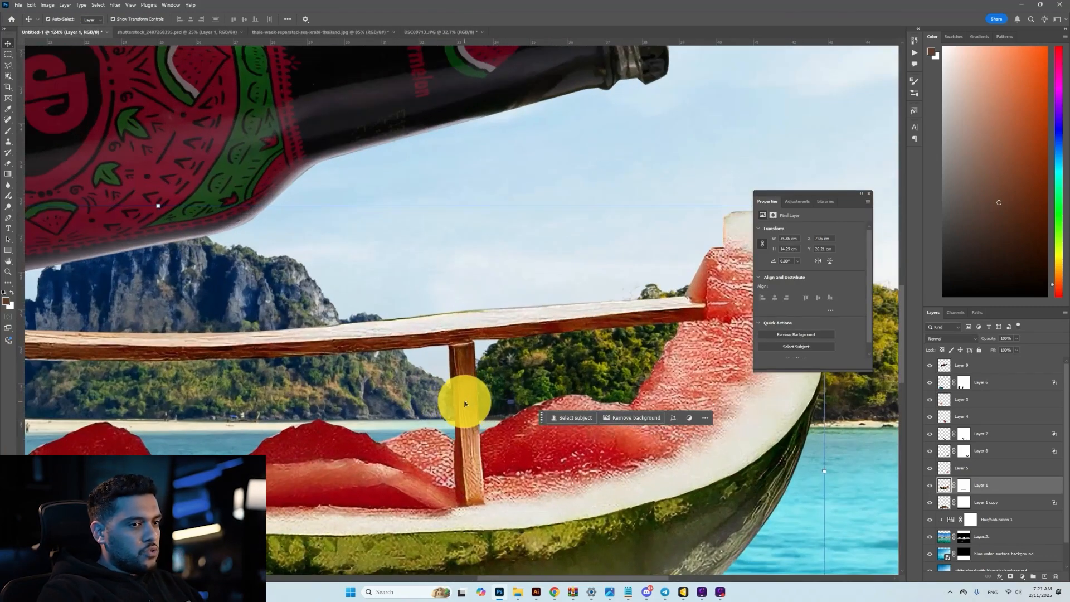
key(p)
scroll(466, 509, up, 1)
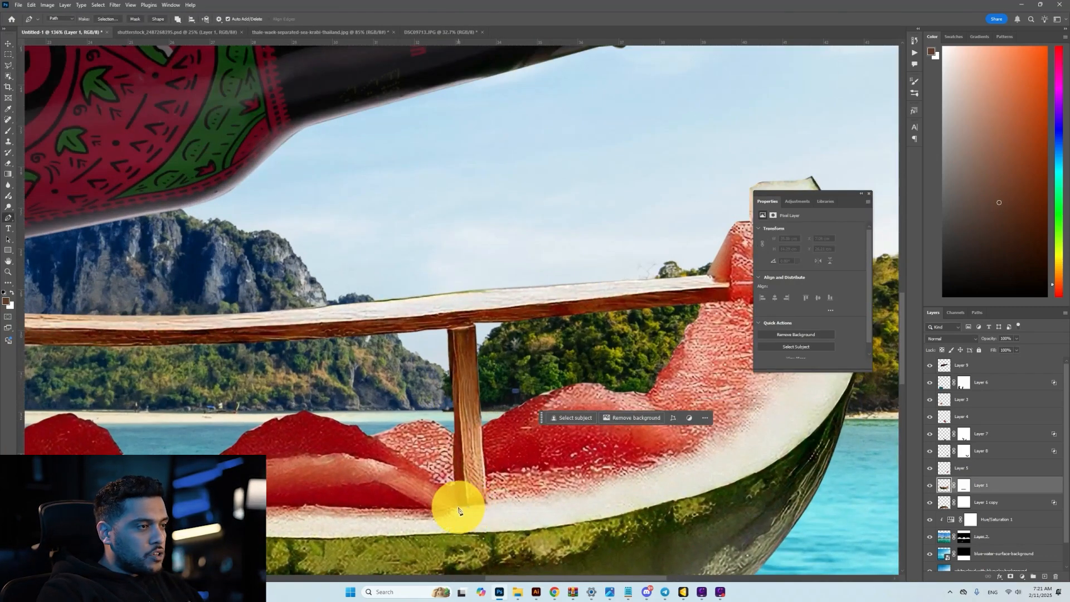
click(458, 509)
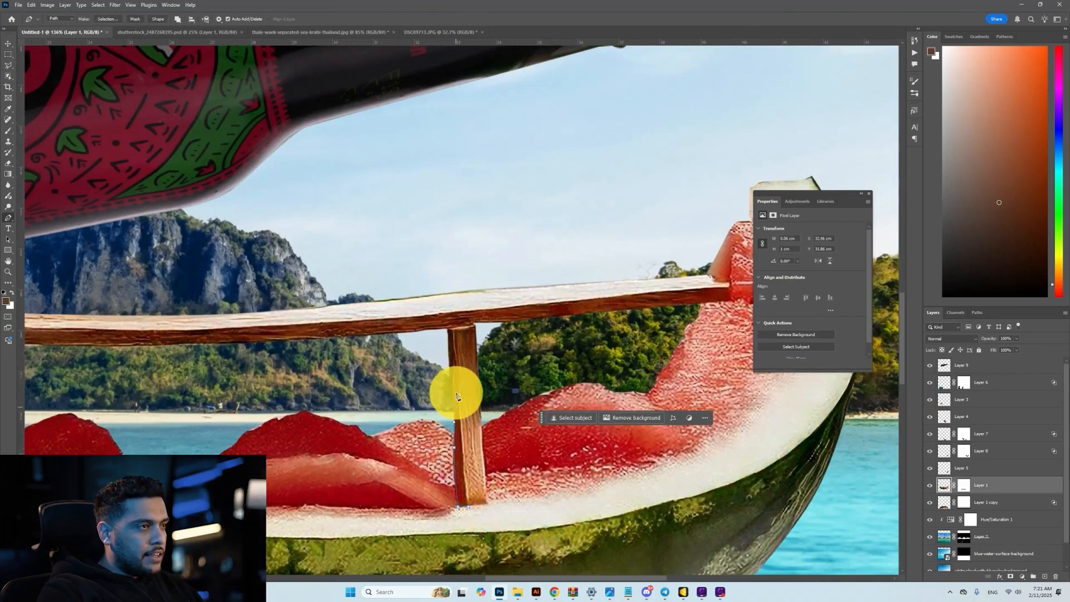
key(ctrl+Return)
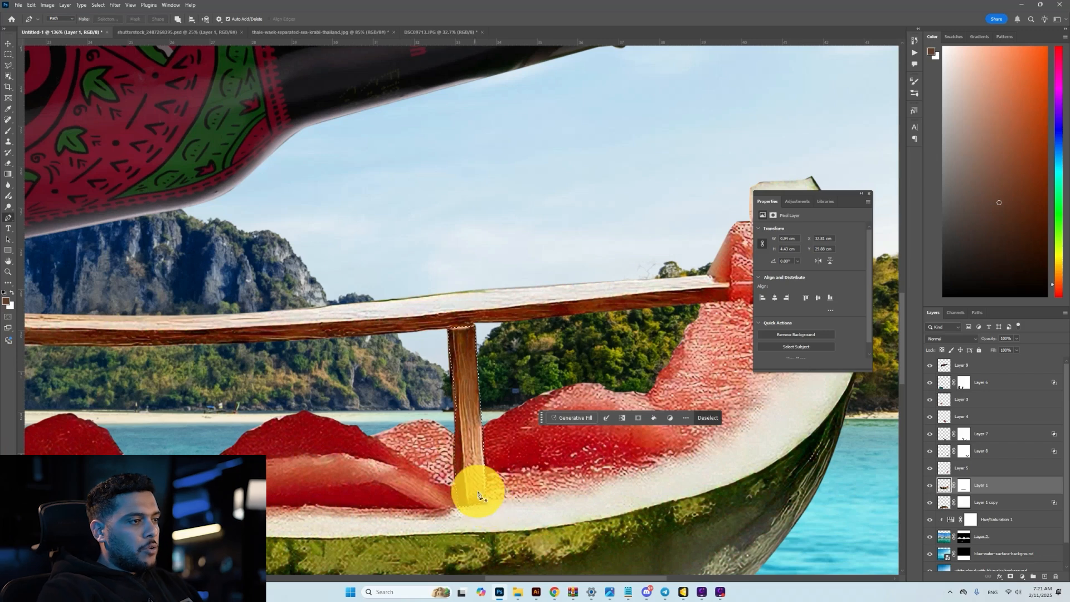
Step: Copy the selected wooden post to a new layer and place the copy standing above the beam
right_click(471, 475)
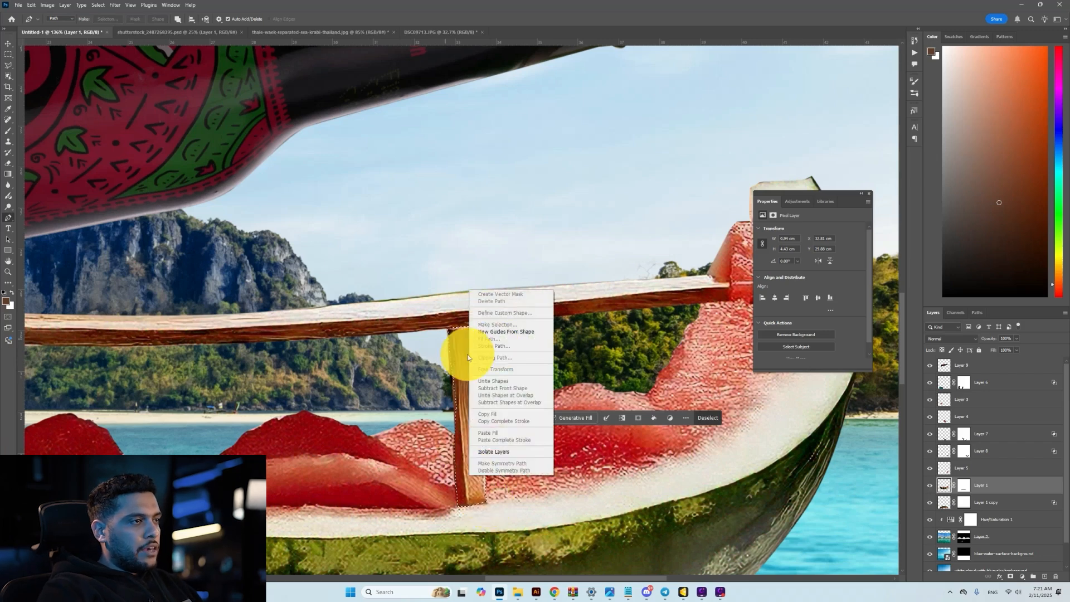
click(468, 358)
key(m)
right_click(474, 356)
click(504, 413)
key(v)
drag(472, 374, 472, 171)
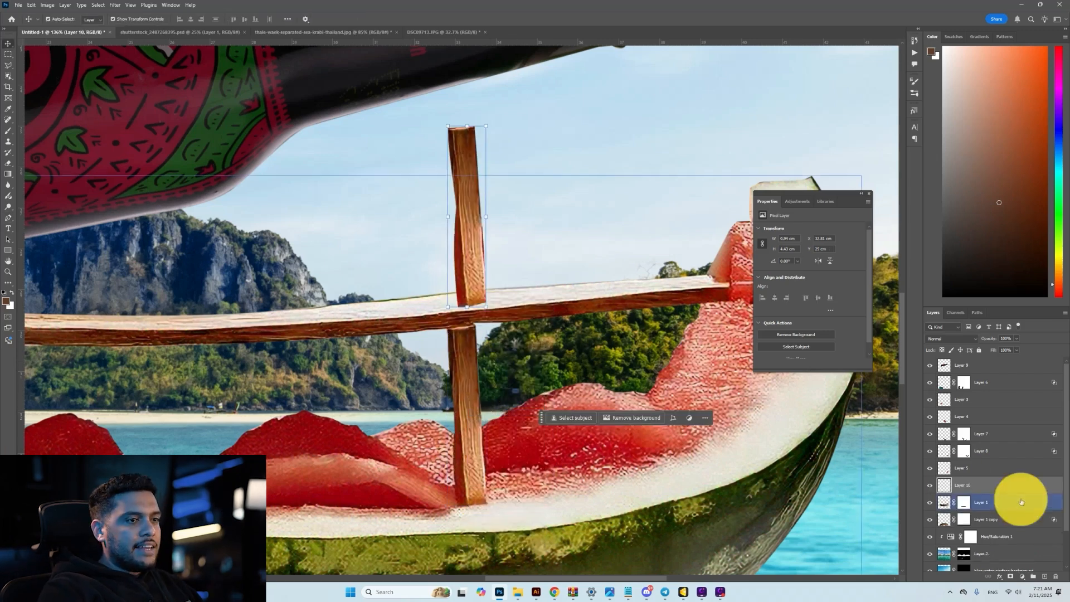
Step: Put the copied post's layer beneath the boat layer and enlarge the post to about 131% under the bottle neck
drag(1010, 487, 1003, 511)
scroll(456, 298, down, 3)
key(ctrl+t)
drag(478, 306, 460, 286)
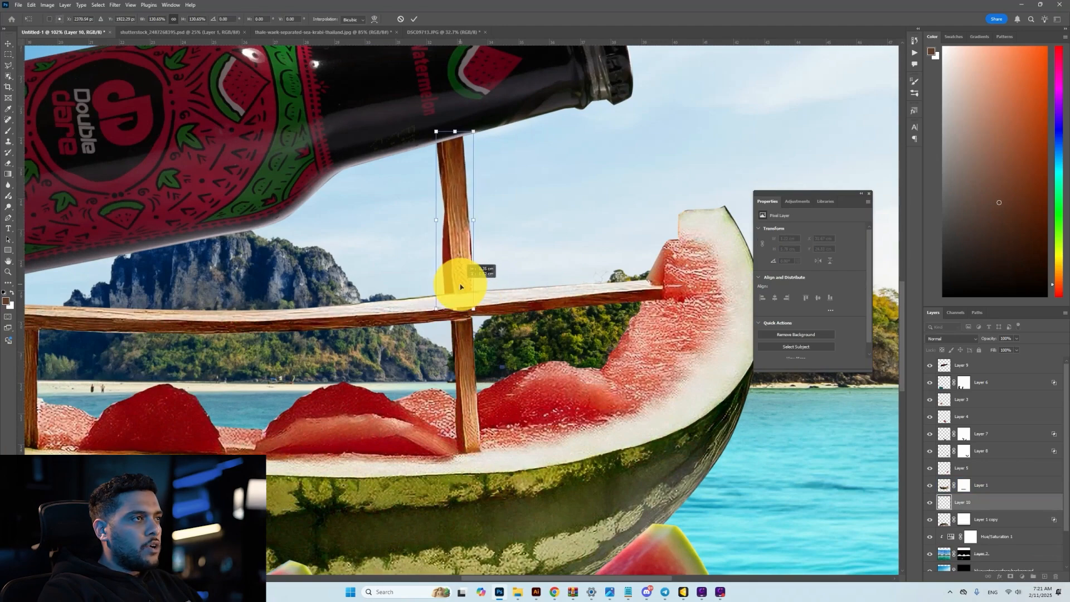
key(Return)
Step: Shift the copied post towards the bow so it supports the bottle near its cap, and check the whole composition
scroll(478, 334, down, 9)
click(638, 397)
scroll(428, 315, up, 6)
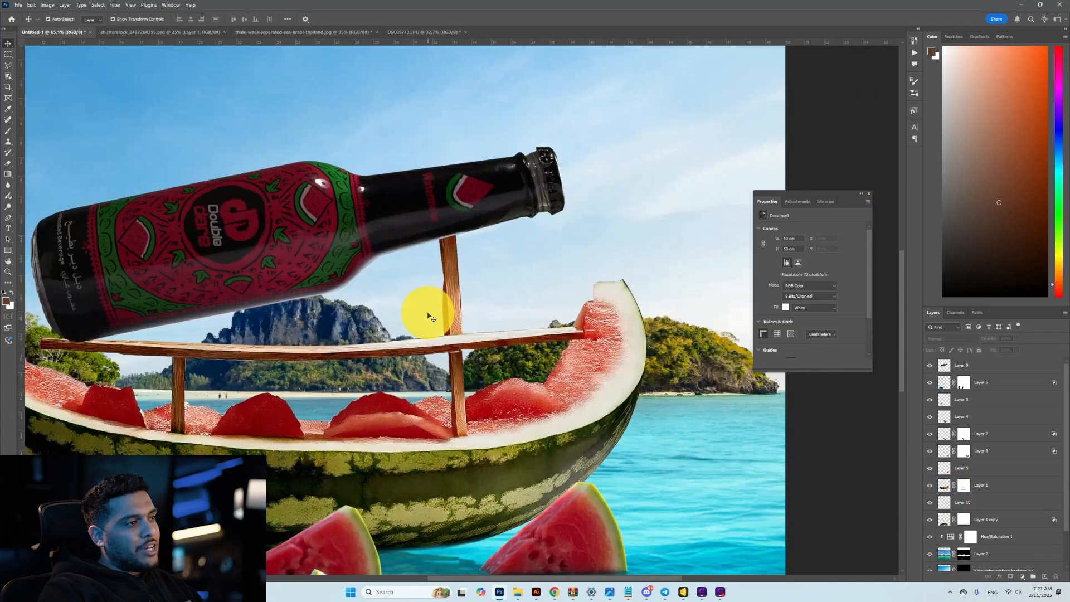
scroll(456, 385, down, 6)
scroll(454, 378, up, 4)
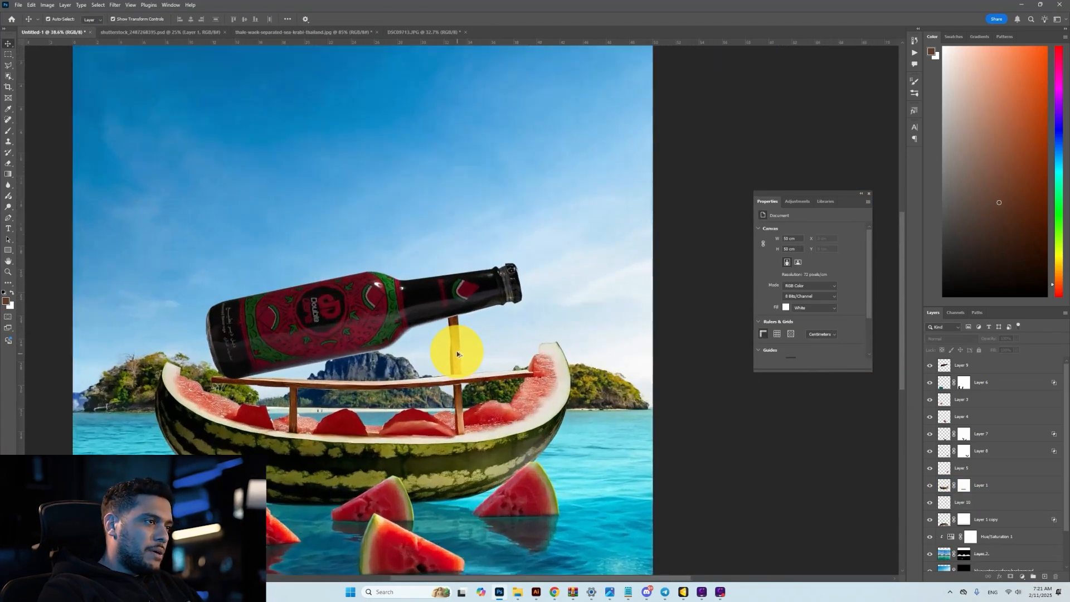
drag(459, 350, 485, 338)
scroll(485, 339, down, 3)
click(757, 470)
key(ctrl+0)
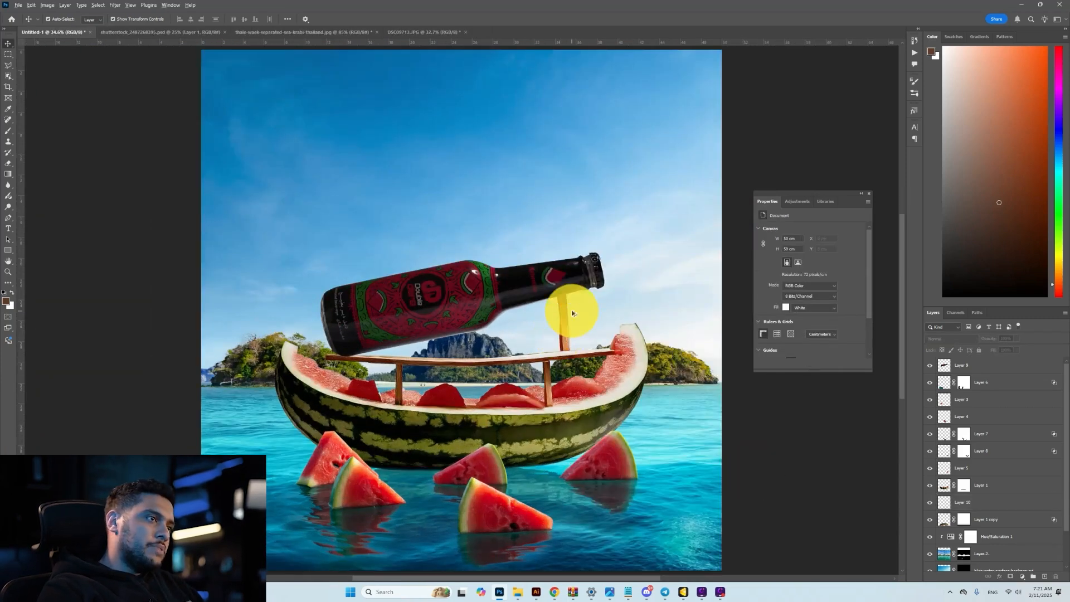
scroll(572, 345, down, 4)
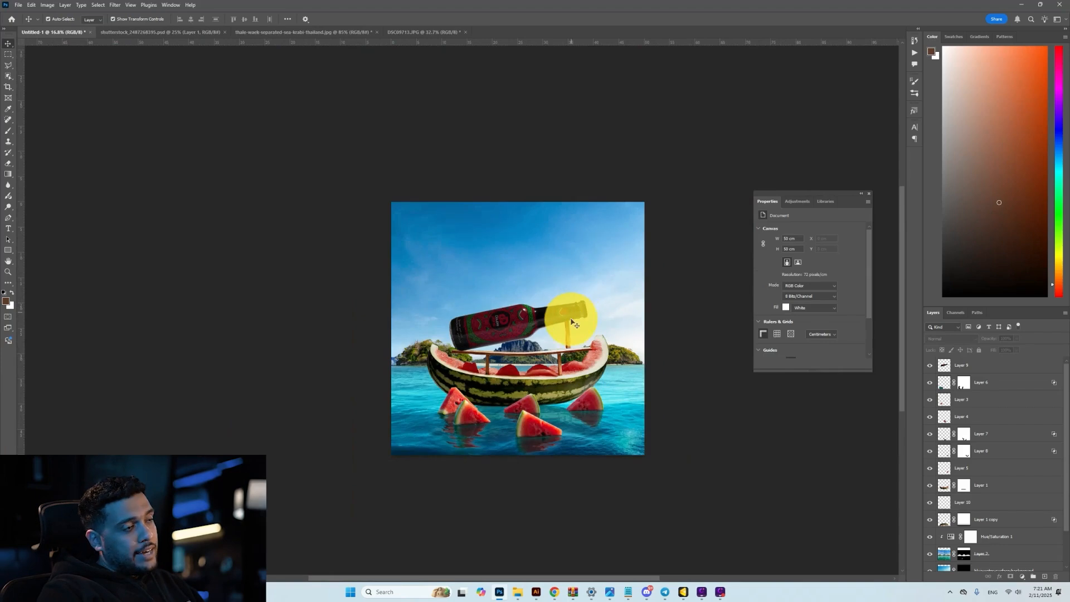
scroll(572, 322, up, 4)
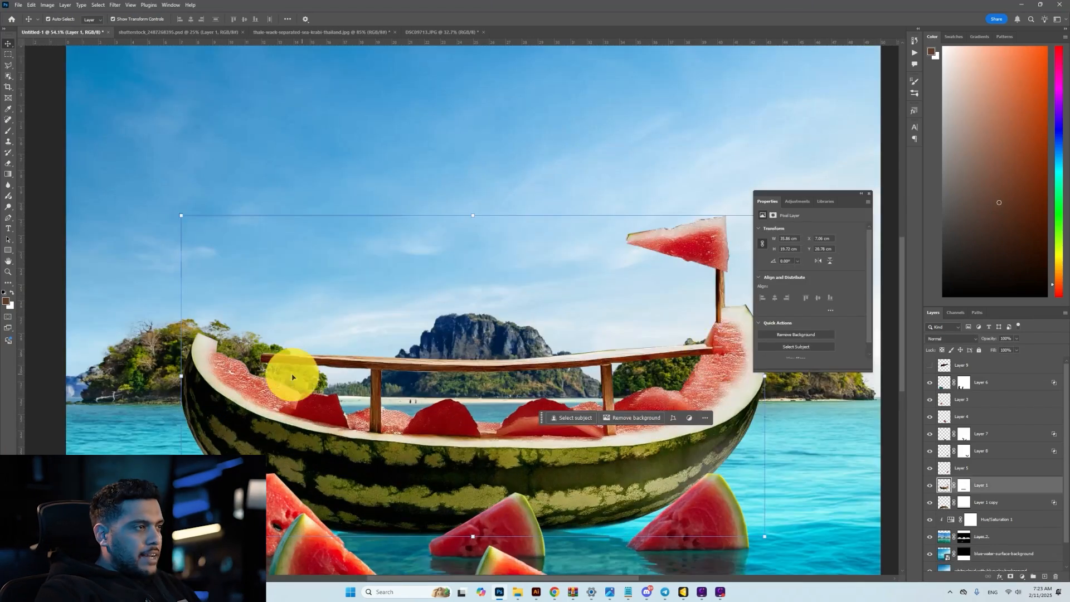
Step: Outline the boat's long wooden beam with the Pen tool, leaving out the two posts beneath it
scroll(476, 363, up, 5)
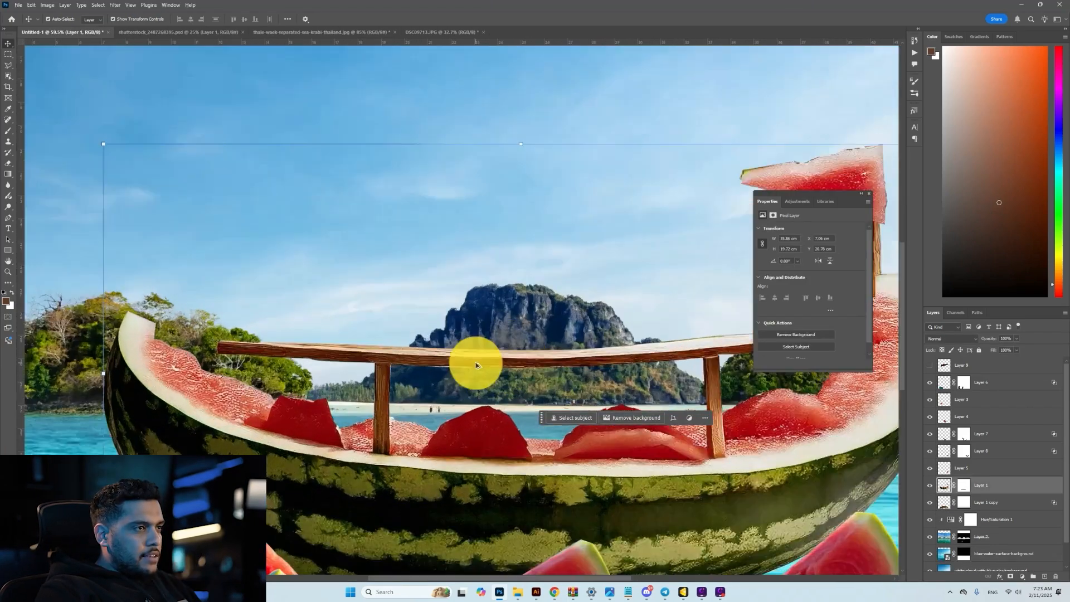
scroll(522, 335, down, 3)
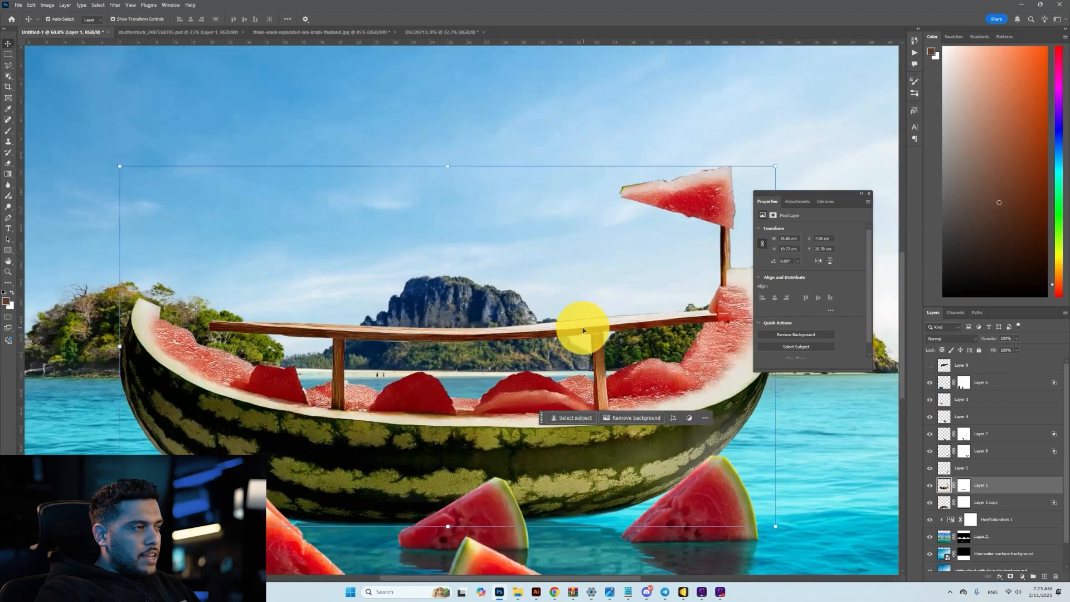
click(9, 218)
scroll(253, 351, up, 3)
click(403, 333)
click(437, 335)
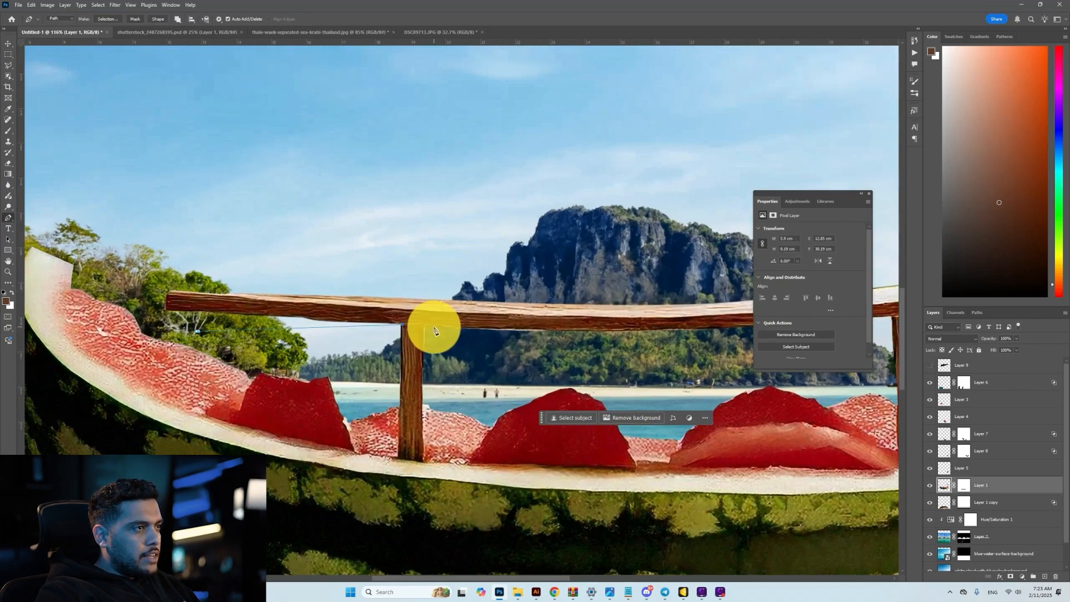
scroll(540, 349, right, 3)
drag(633, 327, 222, 299)
drag(91, 284, 245, 320)
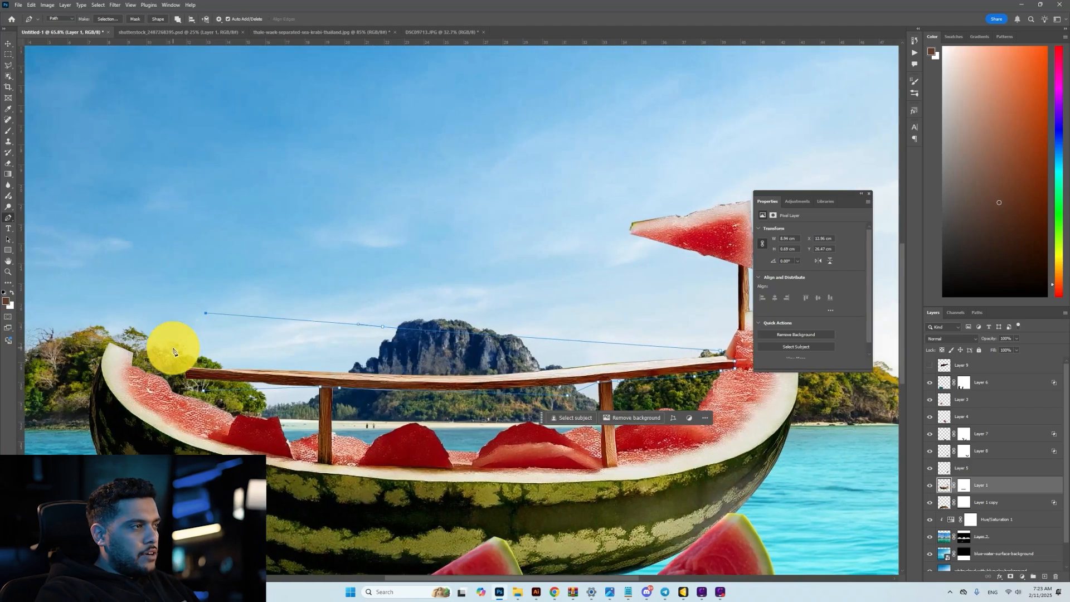
click(174, 351)
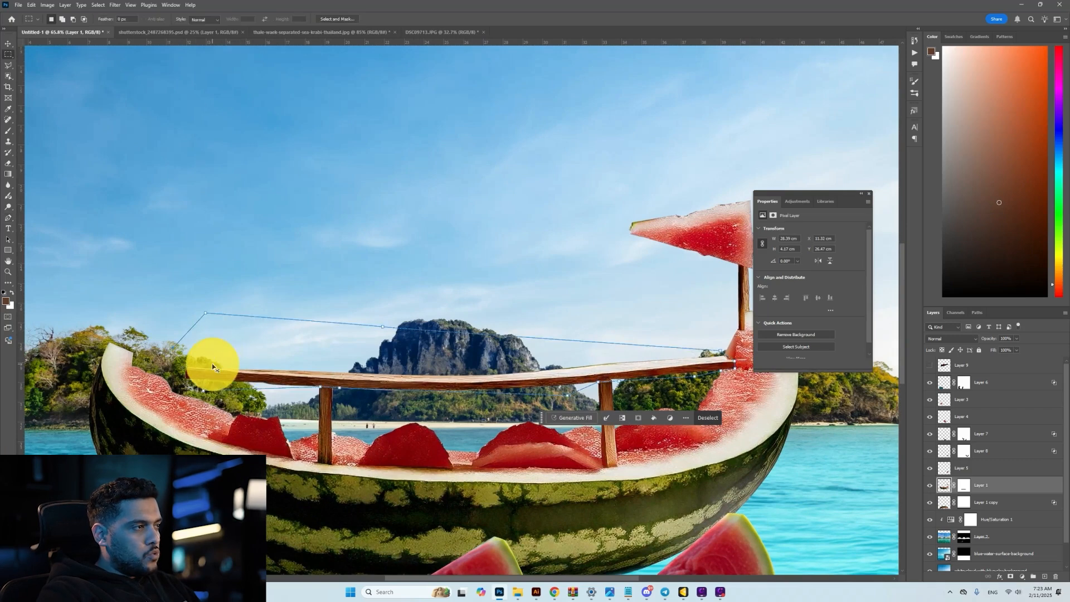
Step: Select the outlined beam, cut it from the boat onto its own layer, and raise it above the posts
key(ctrl+j)
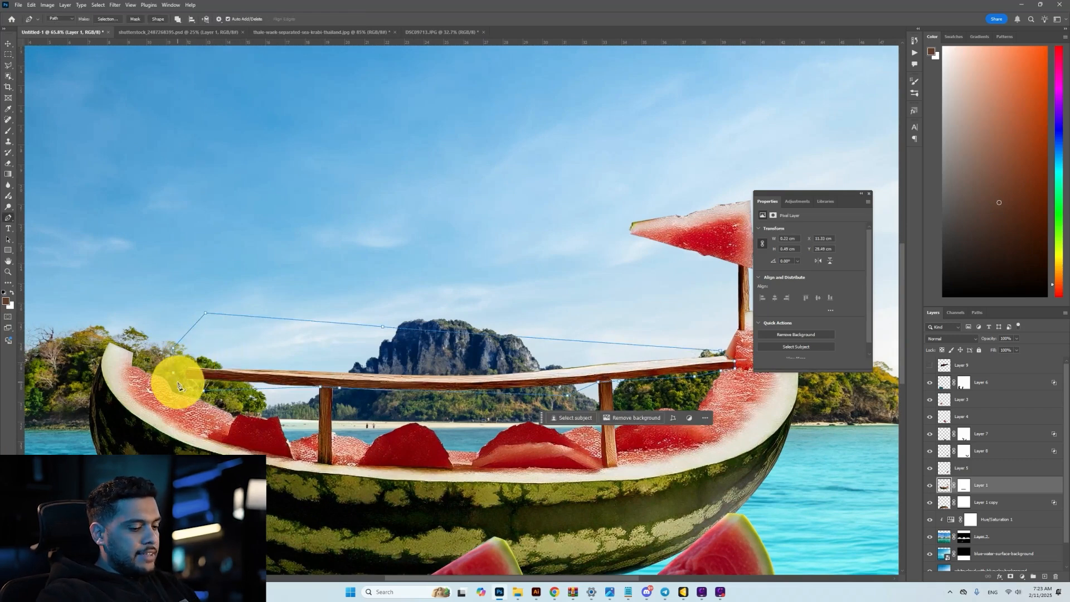
key(m)
right_click(222, 364)
click(282, 427)
key(v)
drag(350, 383, 377, 307)
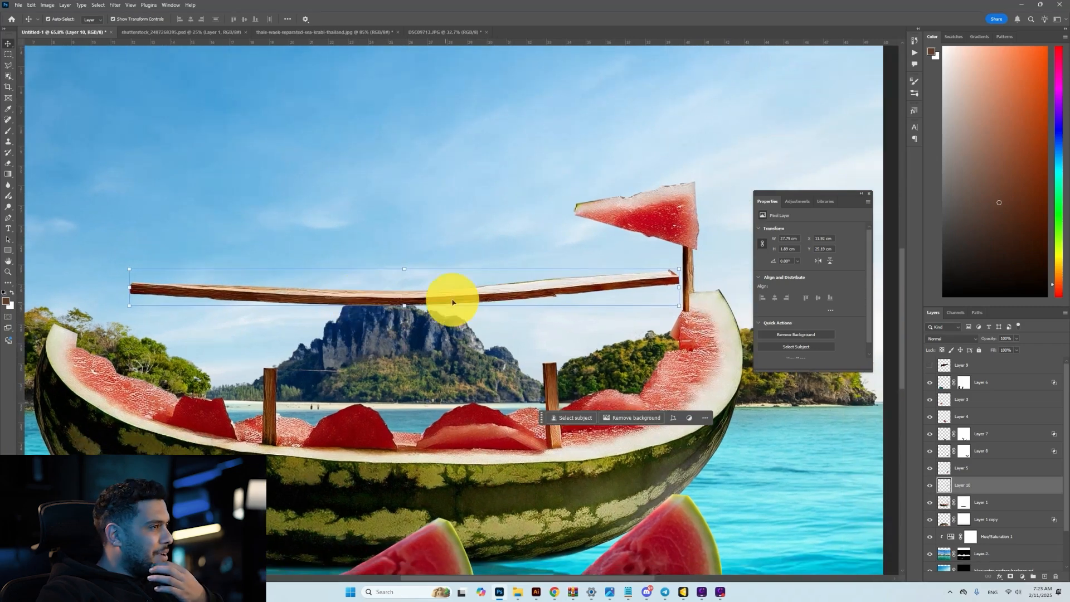
mouse_move(493, 302)
mouse_down()
mouse_move(486, 311)
mouse_move(490, 302)
mouse_up()
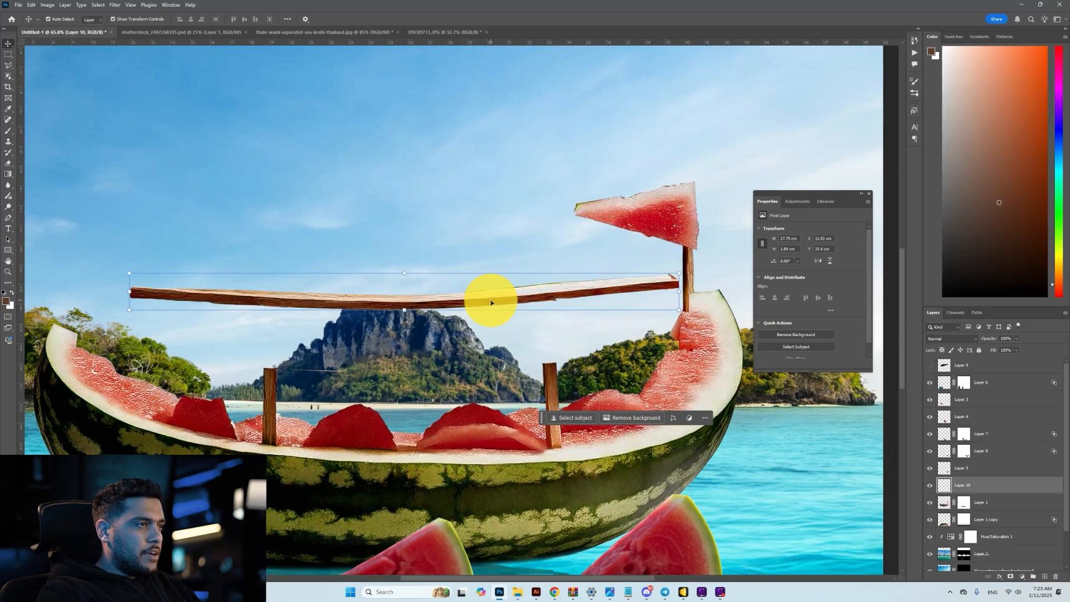
Step: Try to straighten the separated wooden beam by warping its stern end upward
scroll(476, 314, down, 2)
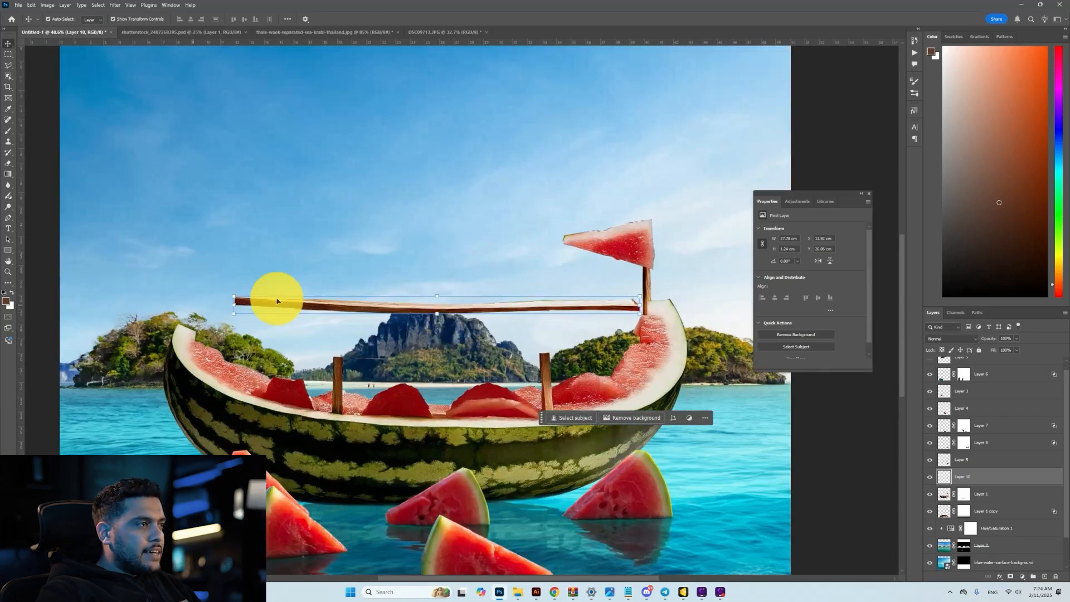
key(ctrl+t)
right_click(241, 307)
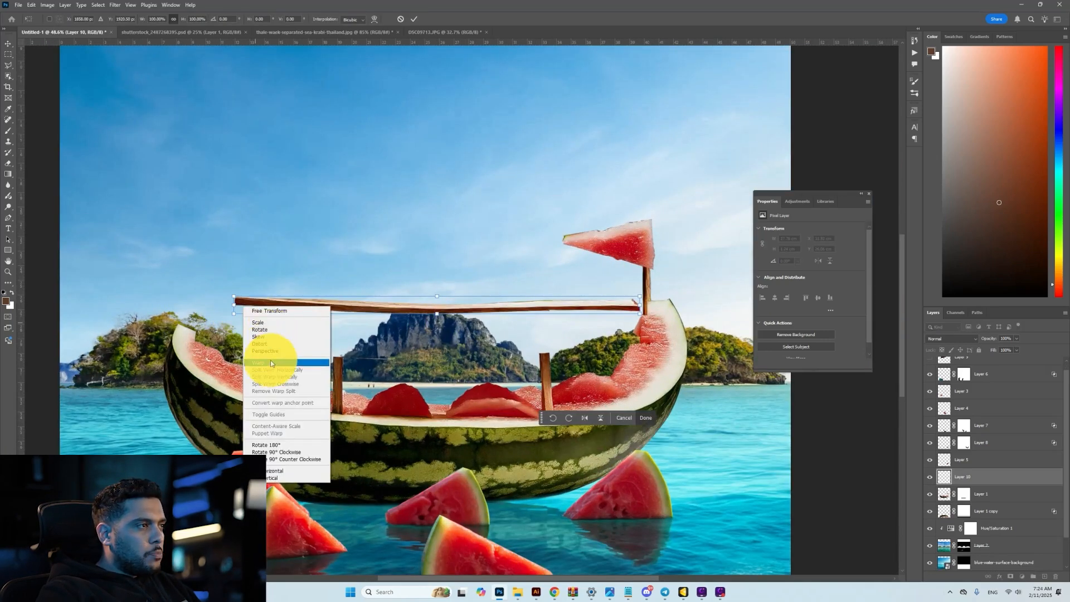
click(270, 358)
drag(235, 313, 241, 298)
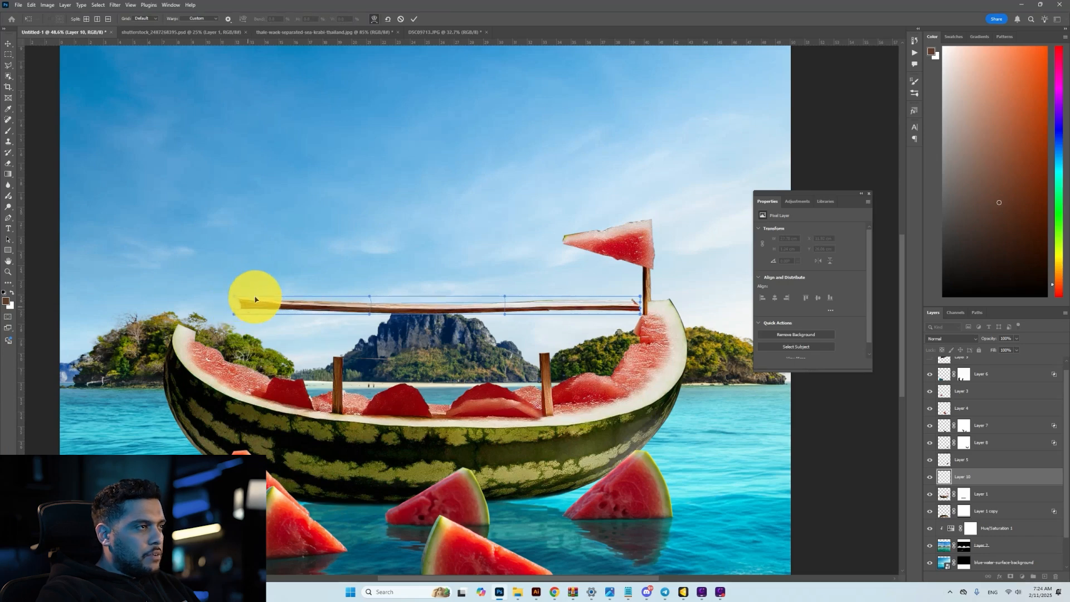
key(Return)
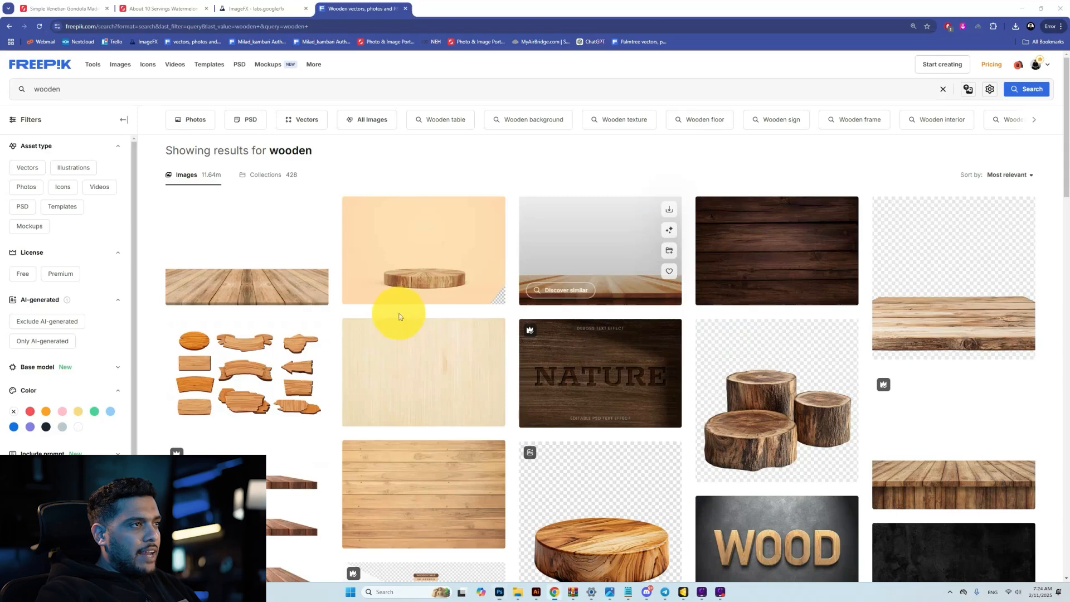
Step: Download the empty wooden table top photo on white background from Freepik and show it in the Downloads folder
click(586, 263)
click(750, 96)
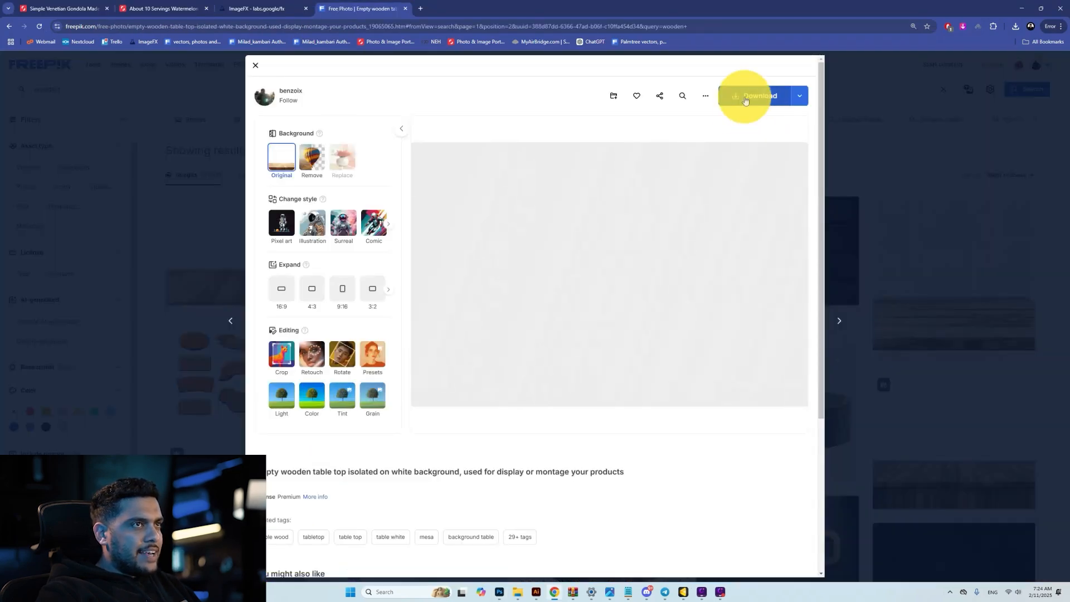
click(992, 49)
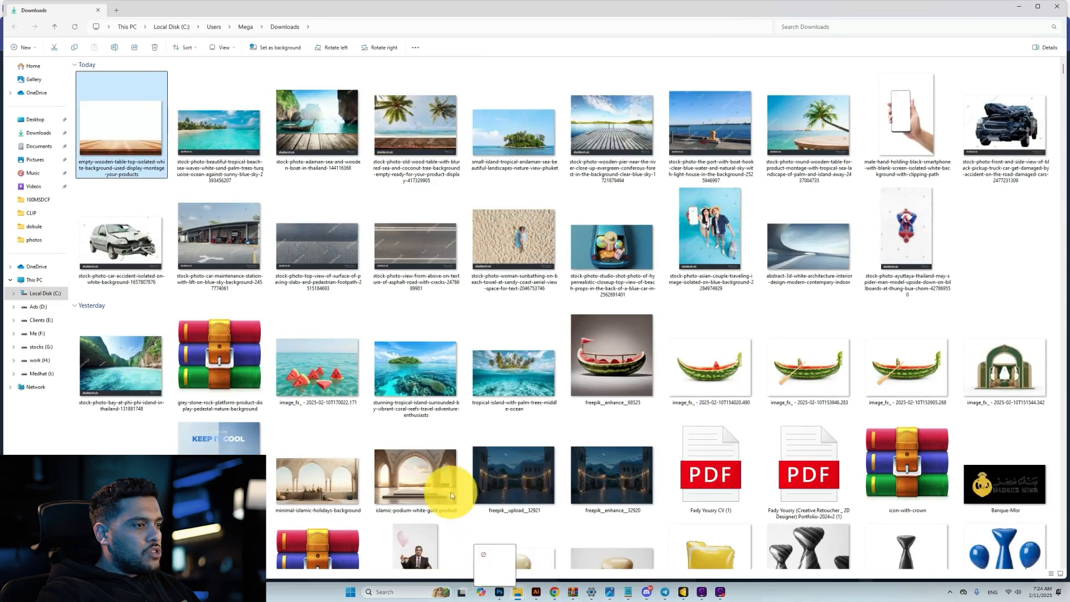
Step: Open the downloaded table photo in Photoshop, select a full-width strip along the table's front edge, and copy it
drag(451, 495, 121, 505)
key(m)
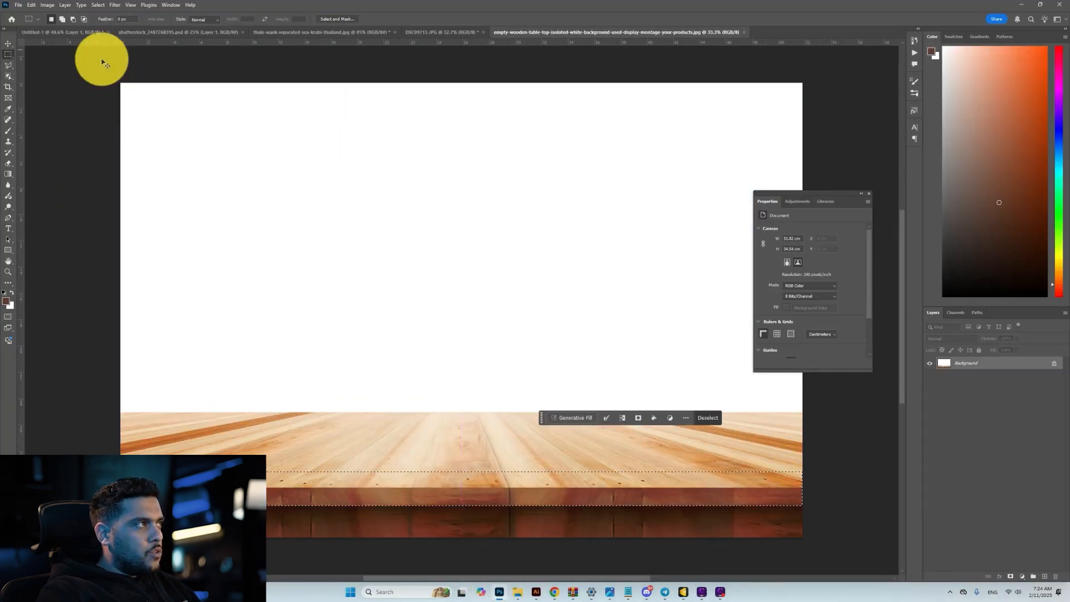
key(ctrl+c)
Step: Paste the wooden strip into the boat composite, shrink it to about 35%, and place it across the two posts
click(48, 32)
key(ctrl+v)
key(v)
scroll(428, 345, down, 6)
drag(286, 327, 409, 330)
drag(440, 335, 389, 350)
scroll(390, 359, up, 5)
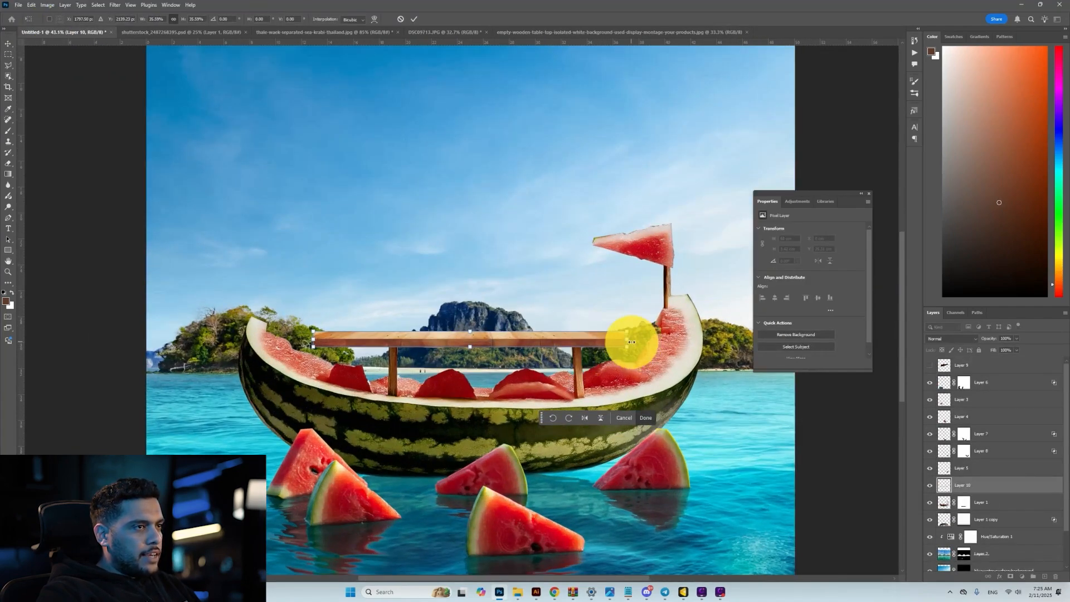
Step: Stretch the new plank past both posts towards the hull ends and thin it to about 58% of its height
drag(631, 342, 668, 341)
drag(313, 340, 298, 344)
key(Return)
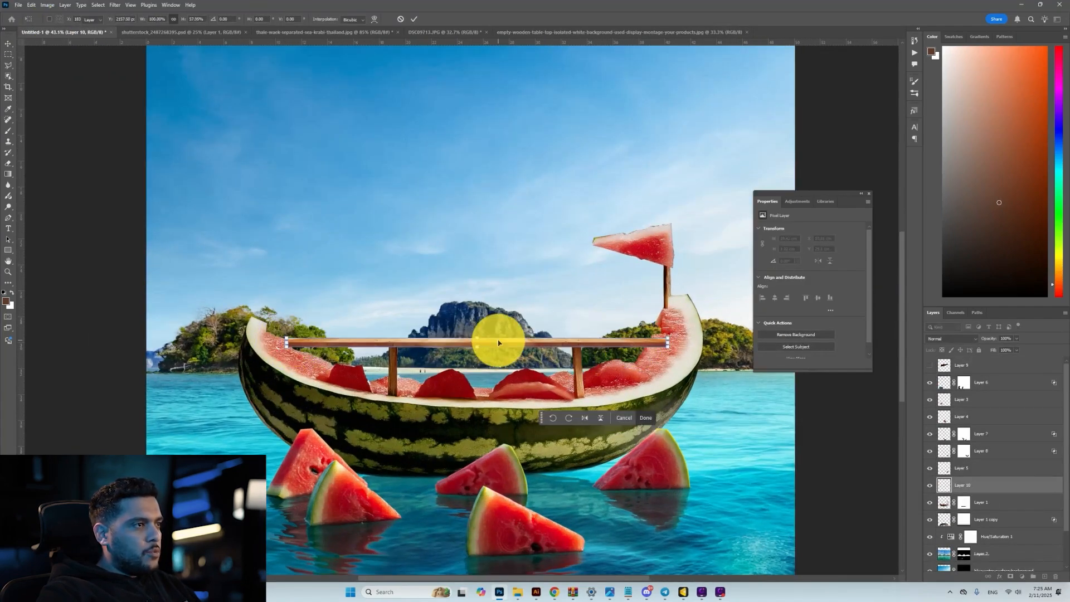
scroll(530, 357, up, 4)
scroll(543, 331, down, 3)
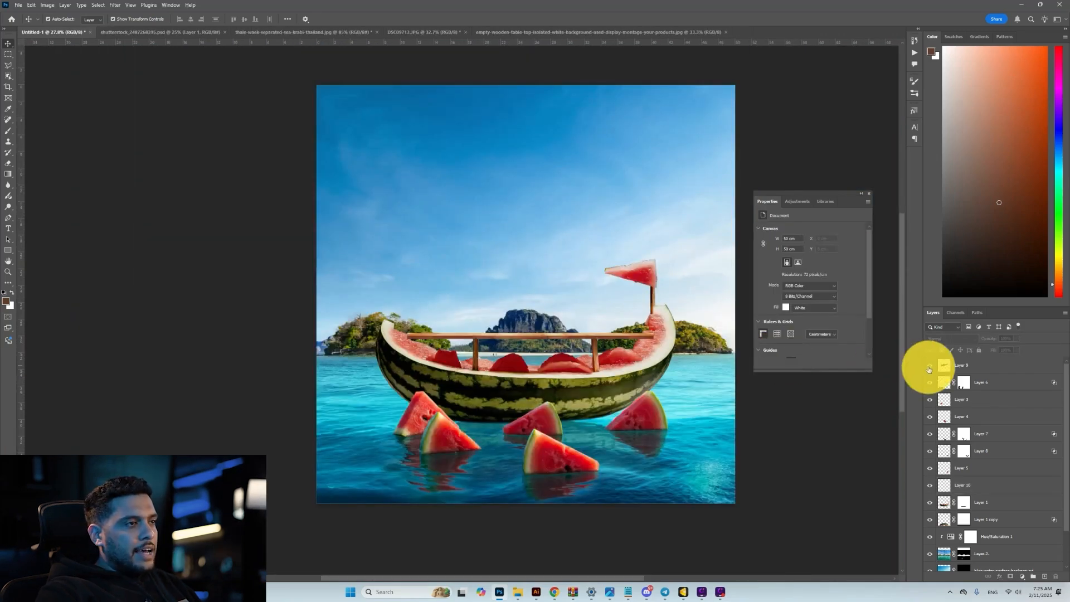
Step: Show the bottle layer, rotate the bottle until it lies level, and lower it onto the new plank
click(929, 367)
click(941, 365)
key(ctrl+t)
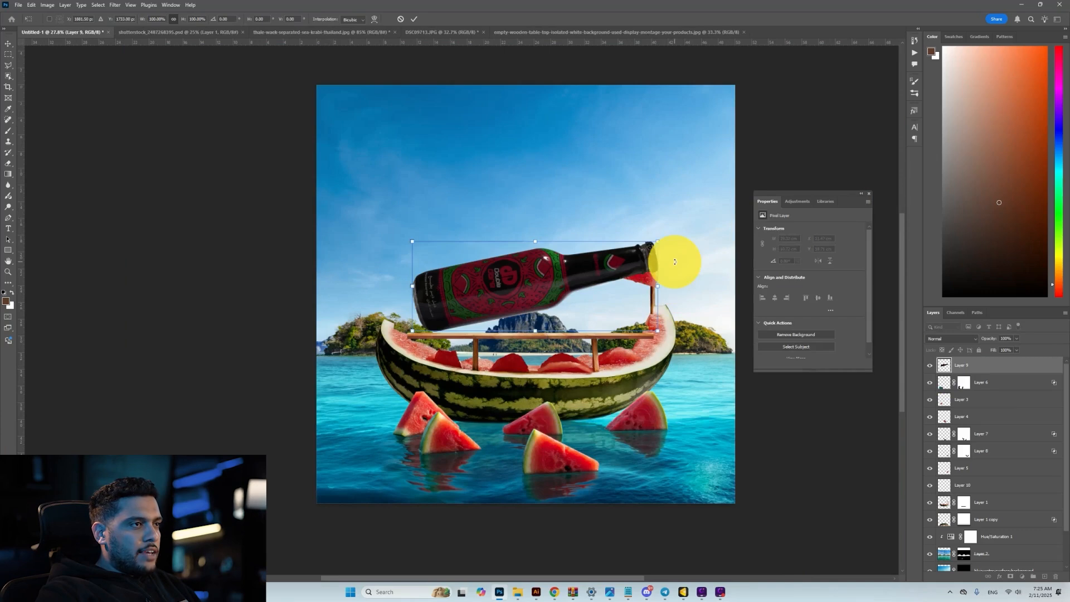
drag(675, 262, 693, 292)
key(Return)
scroll(621, 287, up, 2)
drag(621, 287, 621, 308)
scroll(581, 338, down, 3)
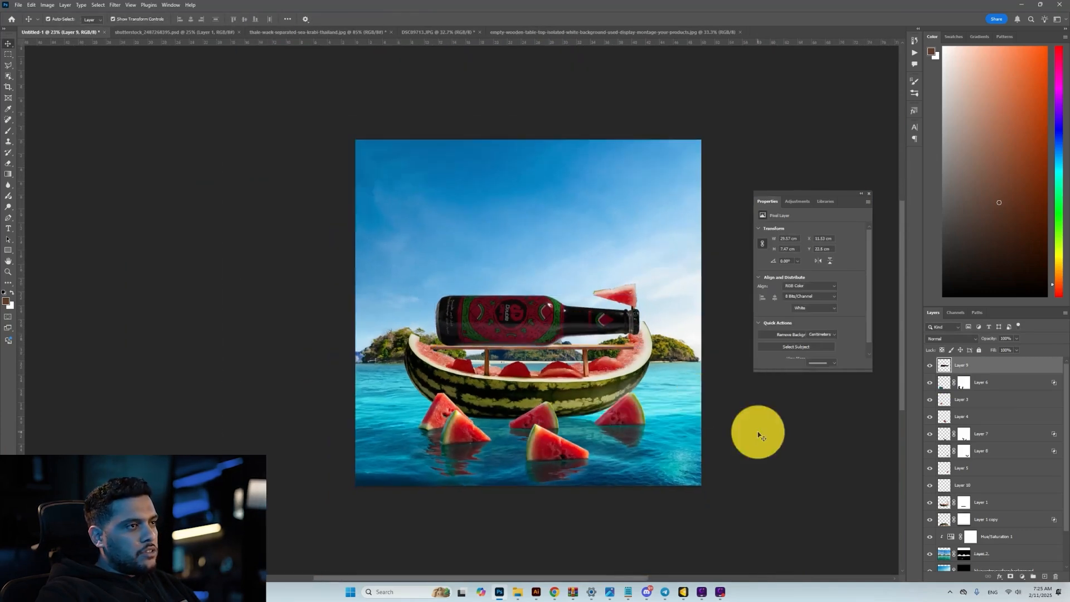
Step: Inspect how the bottle sits on the plank and delete the bottle's layer
click(758, 435)
scroll(660, 435, up, 2)
scroll(521, 340, up, 2)
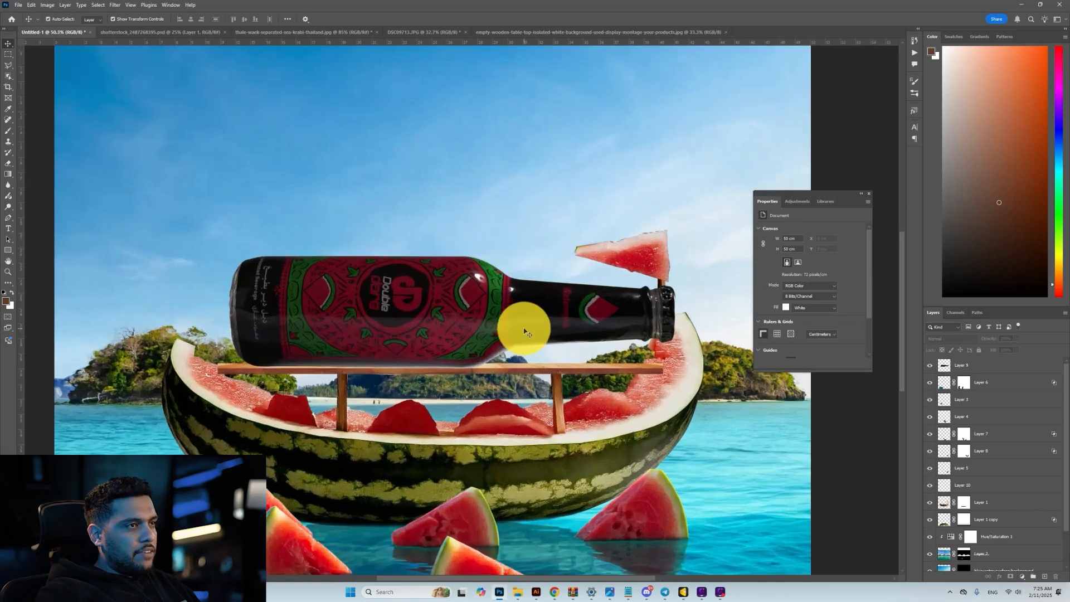
click(523, 330)
key(Delete)
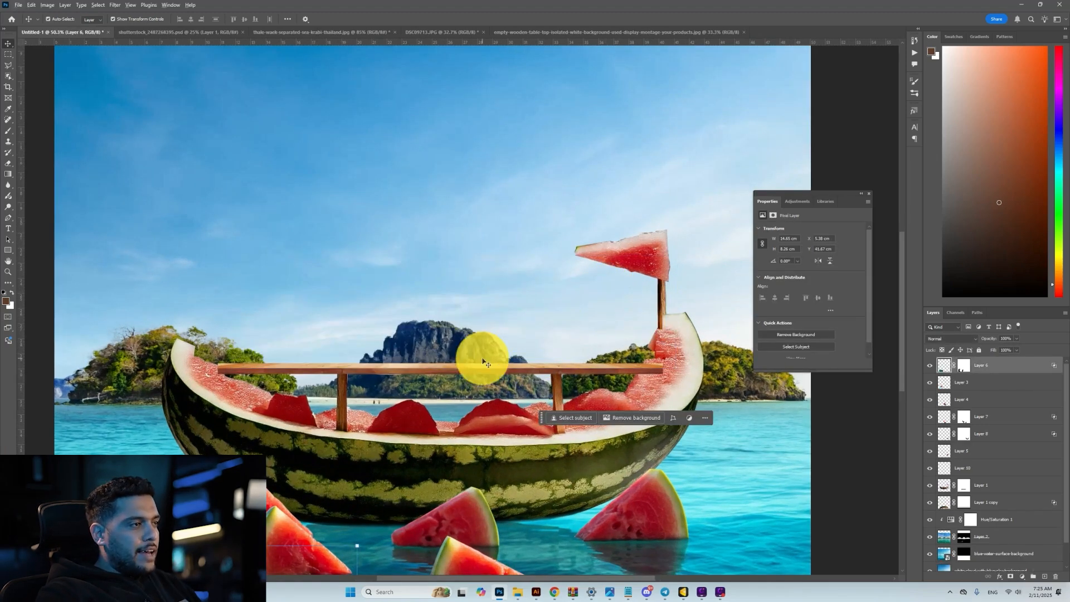
Step: Open the raw photo DSC09702 of the lying bottle from the photos folder in Camera Raw
key(alt+Tab)
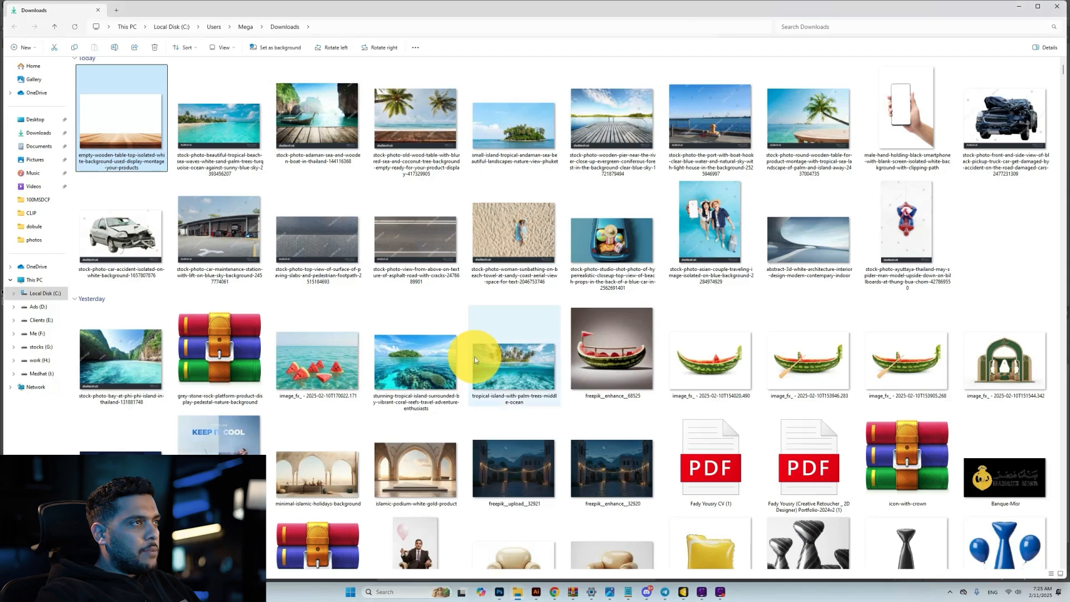
click(34, 240)
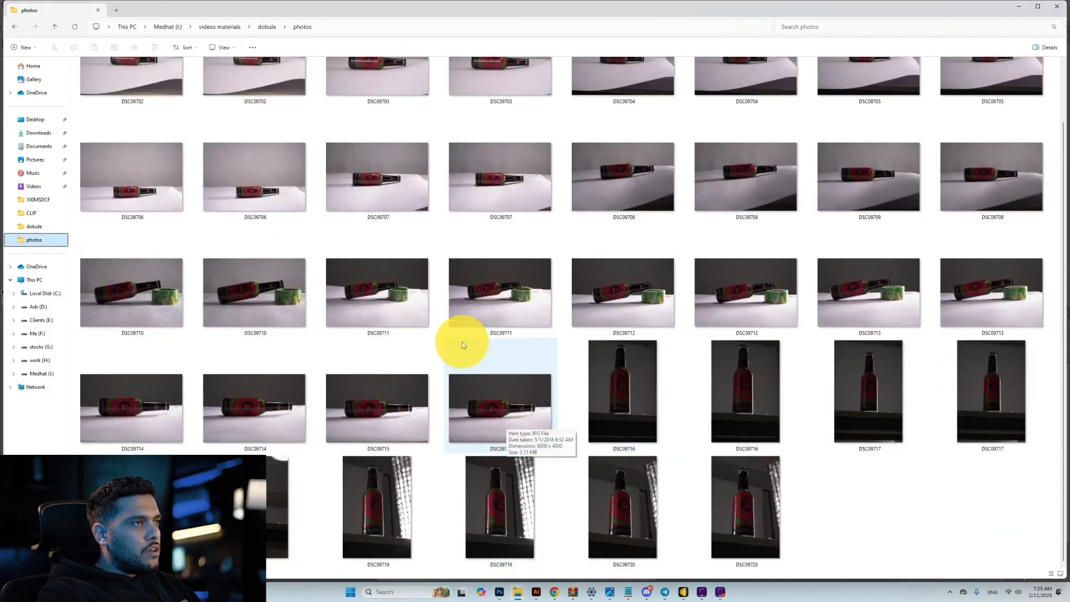
scroll(462, 342, up, 1)
drag(134, 134, 550, 299)
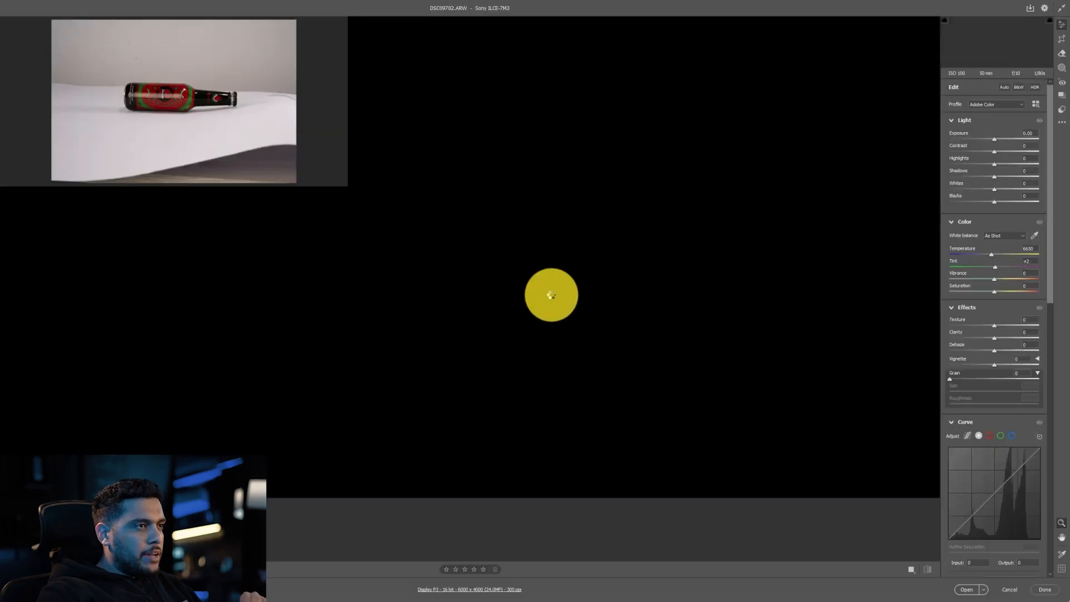
Step: Examine the lying bottle in the raw photo and raise the exposure to about +0.20
scroll(474, 214, up, 5)
scroll(552, 257, down, 3)
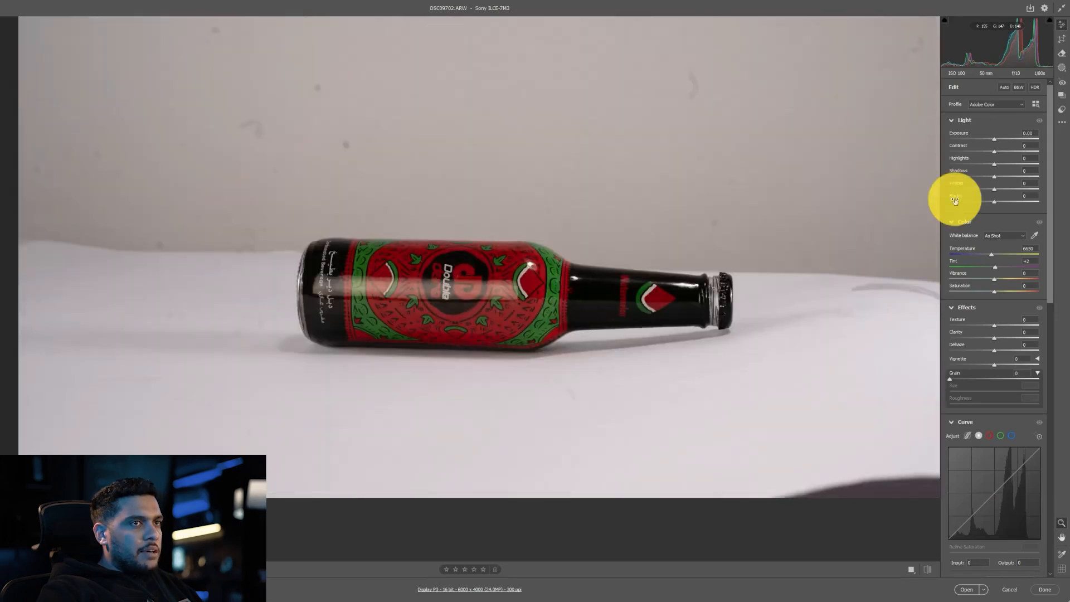
drag(995, 141, 997, 138)
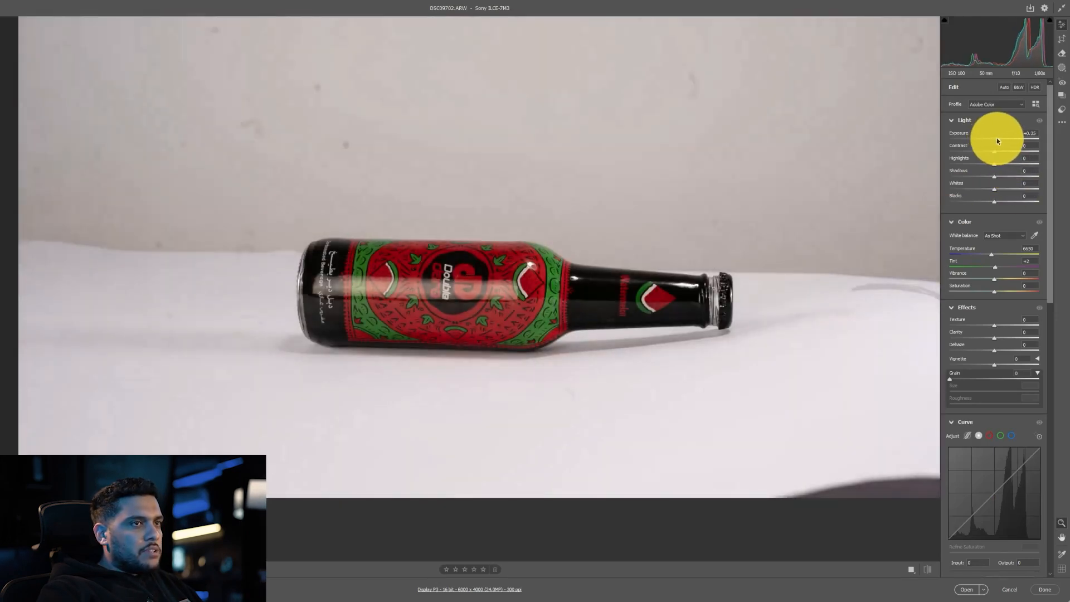
Step: Raise the raw bottle photo's shadows to +7 and open the image for editing
drag(1000, 180, 998, 180)
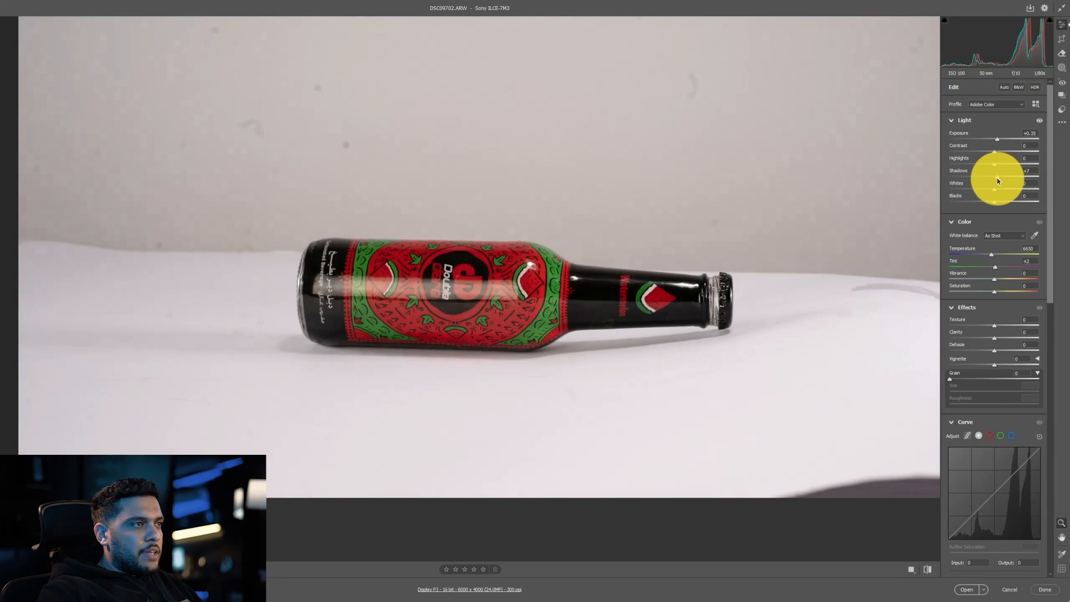
click(965, 589)
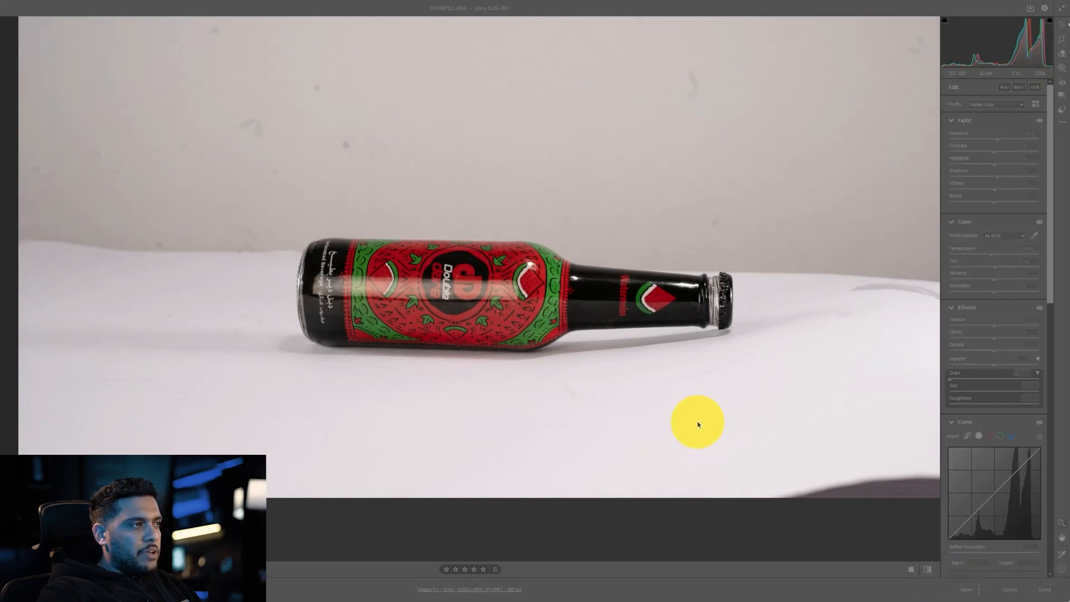
Step: Select the glare patches along the bottle's black neck with the Polygonal Lasso, leaving out the Watermelon lettering
scroll(508, 306, up, 4)
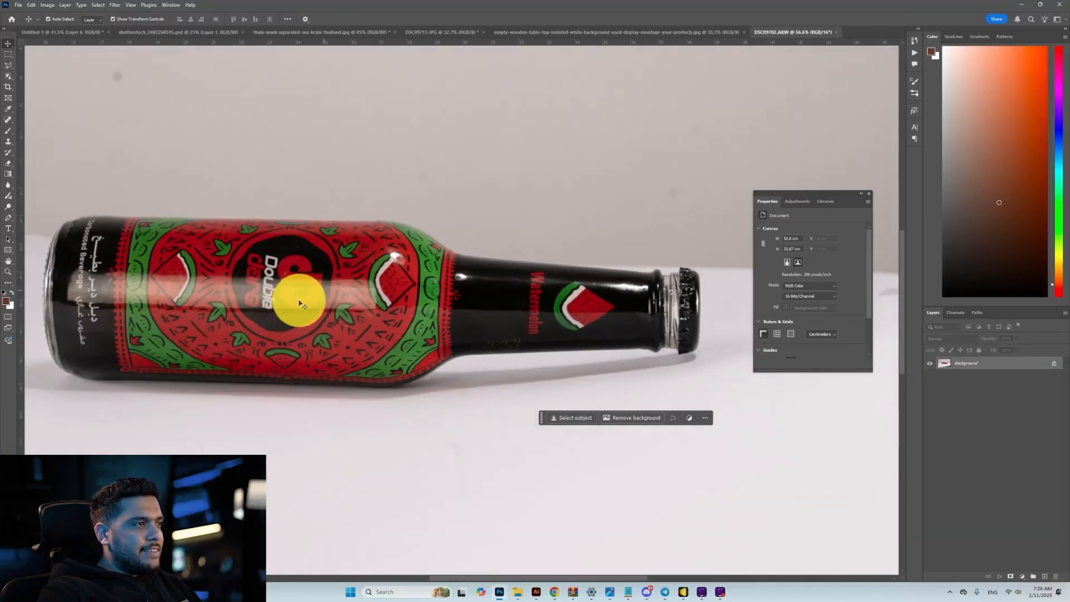
click(10, 68)
scroll(611, 268, up, 5)
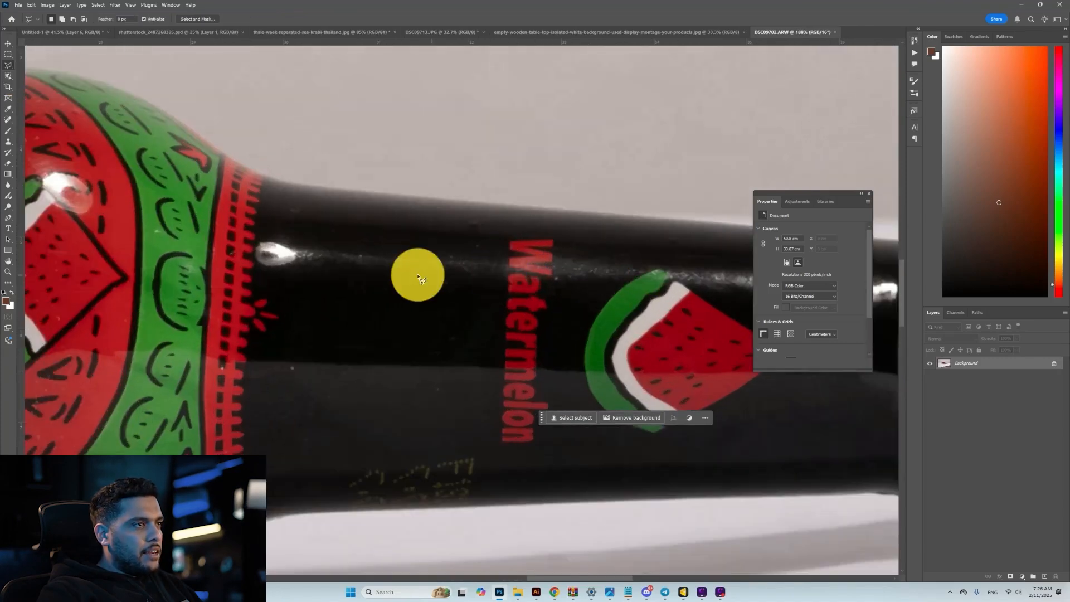
scroll(479, 263, down, 4)
scroll(499, 273, up, 3)
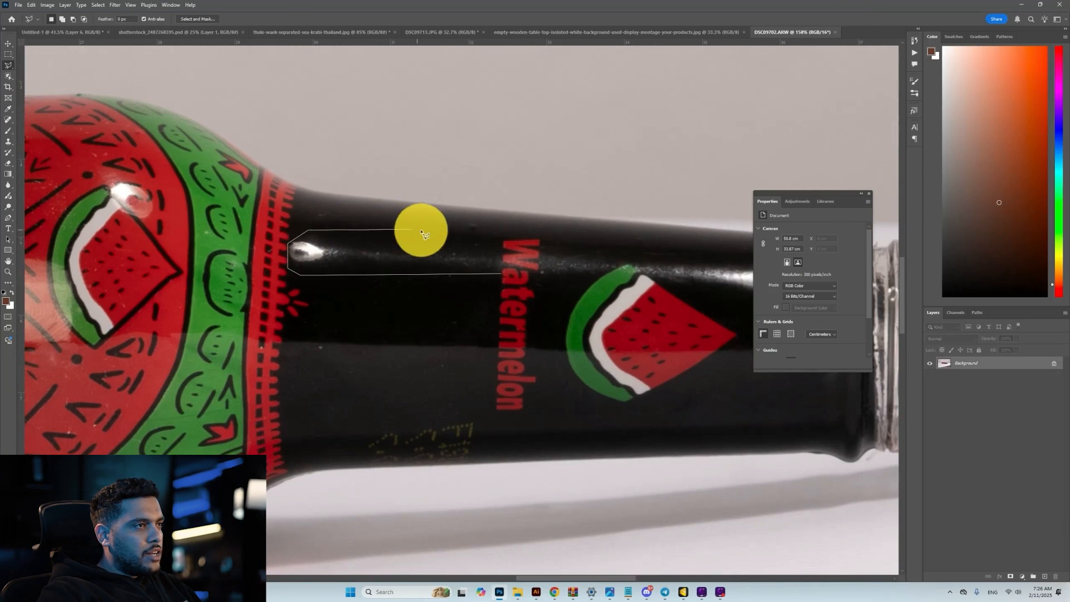
double_click(498, 229)
scroll(574, 284, right, 5)
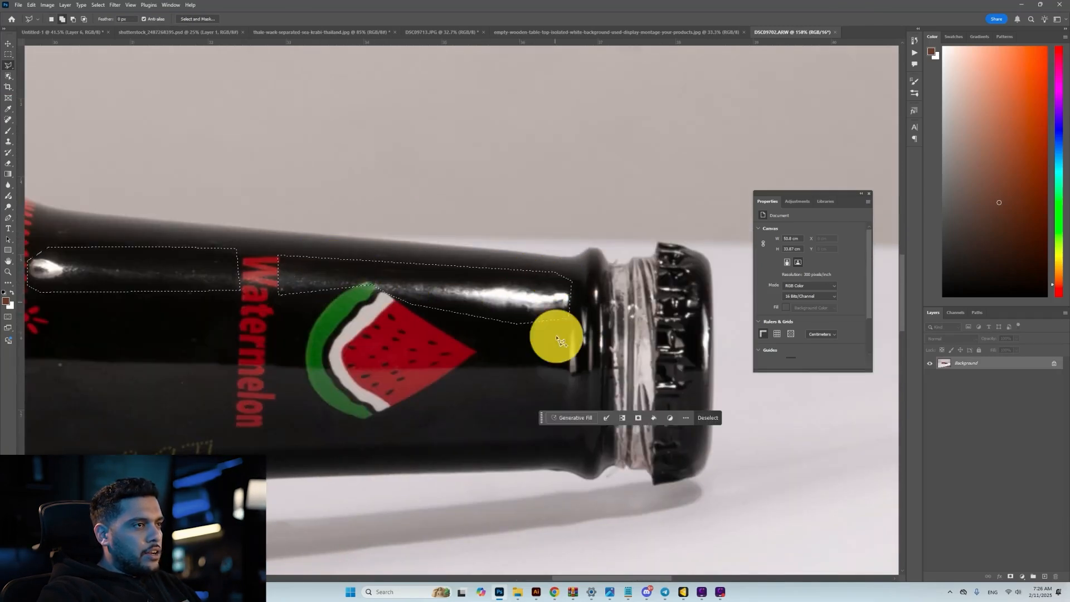
Step: Replace the selected neck glare using Generative Fill without a prompt, choose the second variation and merge it into the background
click(577, 418)
click(730, 417)
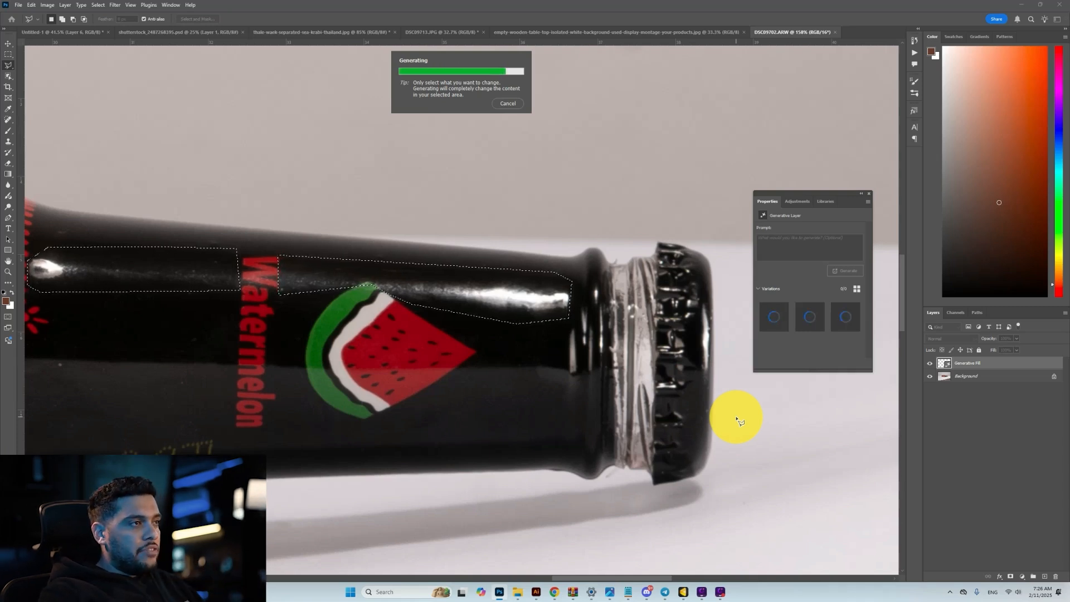
scroll(573, 339, down, 2)
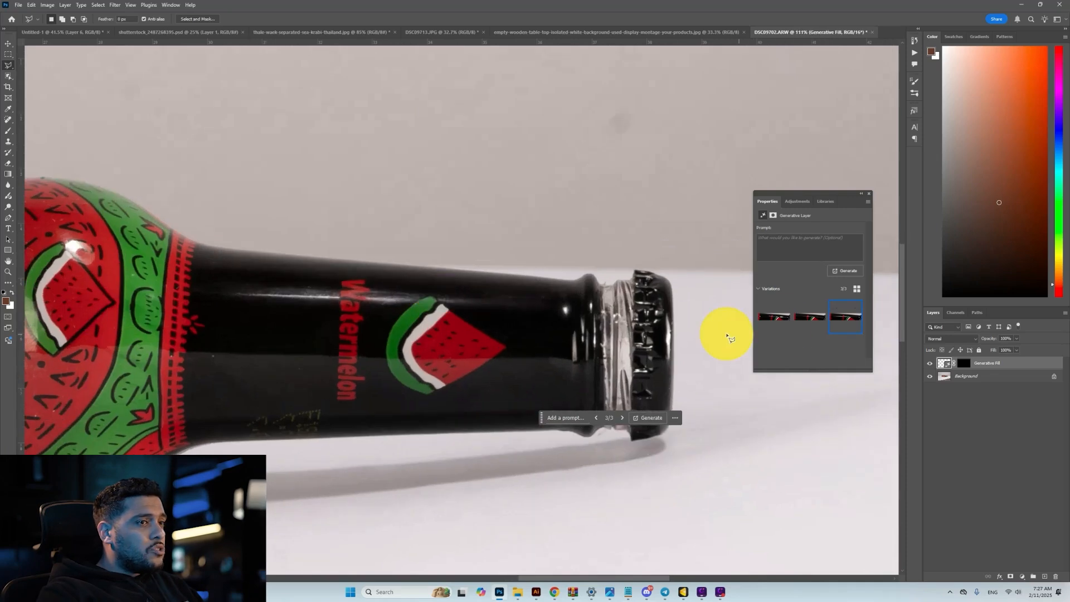
scroll(552, 363, down, 3)
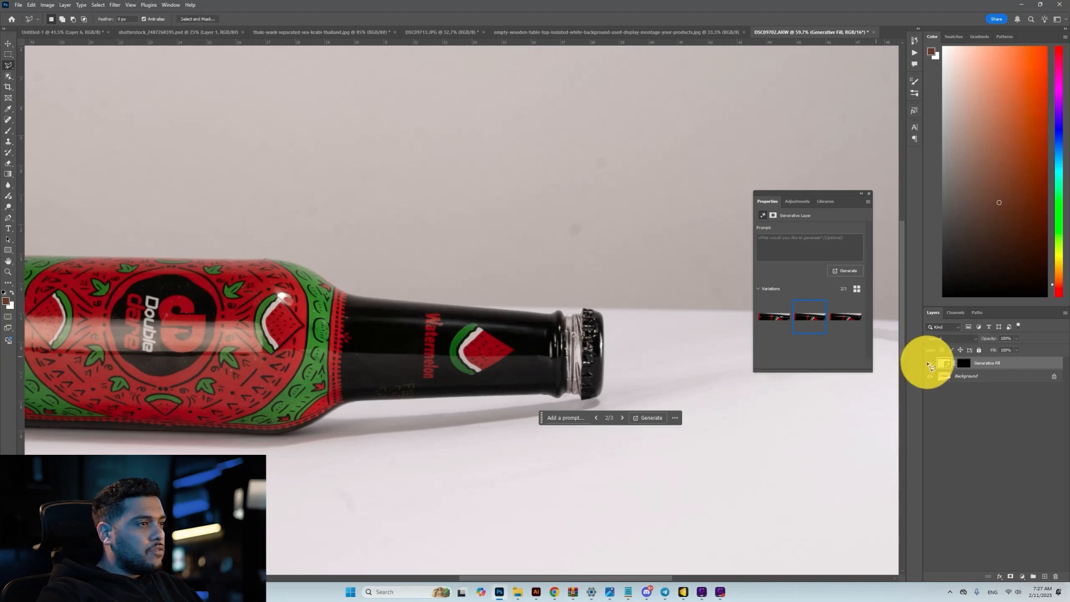
scroll(545, 362, down, 3)
key(Delete)
Step: Select the whole bottle with the Object Selection tool and copy it
click(9, 218)
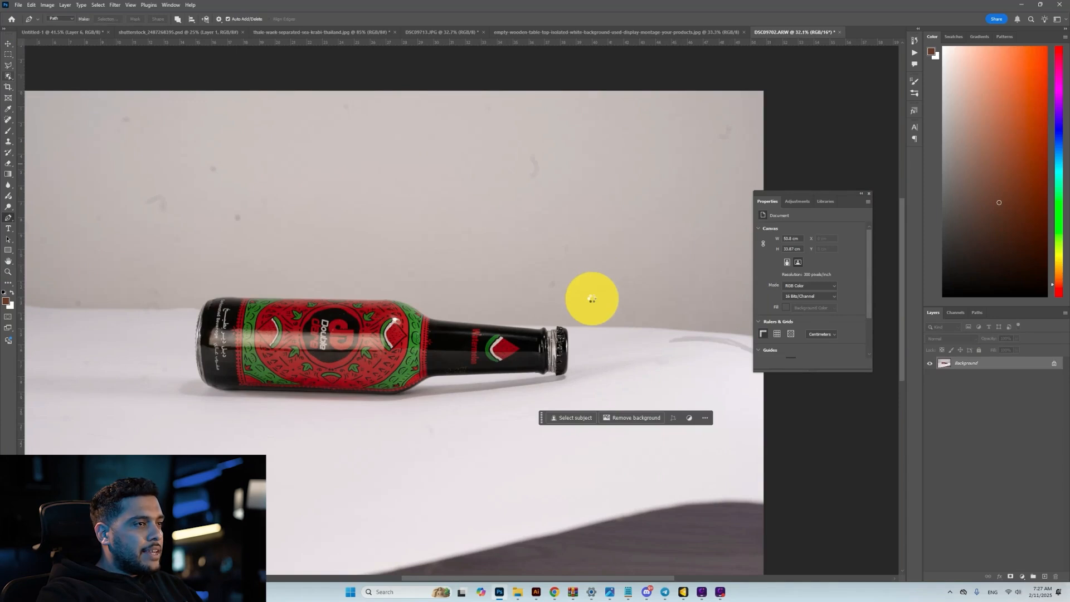
key(w)
drag(578, 273, 166, 405)
key(ctrl+c)
Step: Paste the bottle into the Untitled-1 boat composite, scale it to about 30 cm wide and lay it on the wooden plank
click(64, 32)
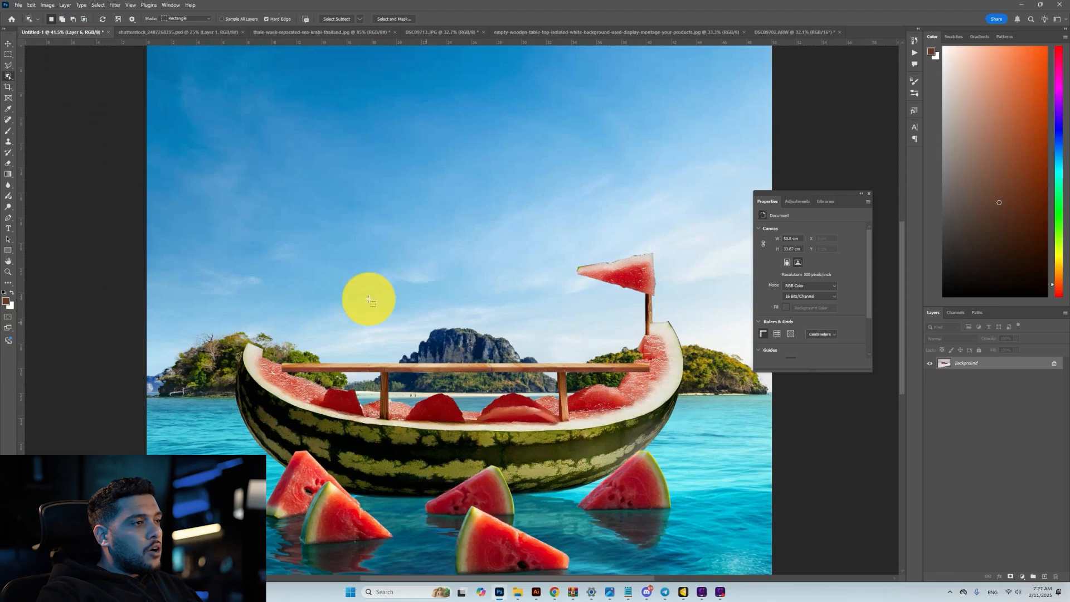
key(v)
key(ctrl+v)
drag(703, 376, 675, 328)
key(Return)
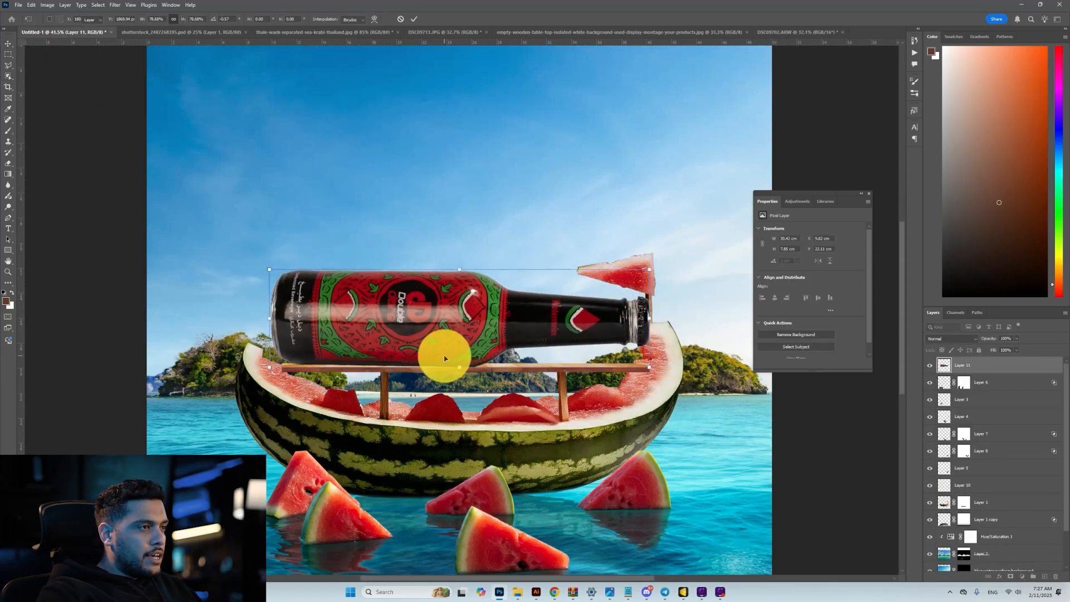
scroll(445, 357, up, 5)
drag(454, 354, 463, 355)
click(368, 245)
scroll(348, 322, down, 3)
click(547, 332)
Step: Trace the clear glass ring between the bottle's neck and cap with the Pen tool and turn the path into a selection
scroll(334, 354, up, 1)
scroll(334, 353, up, 8)
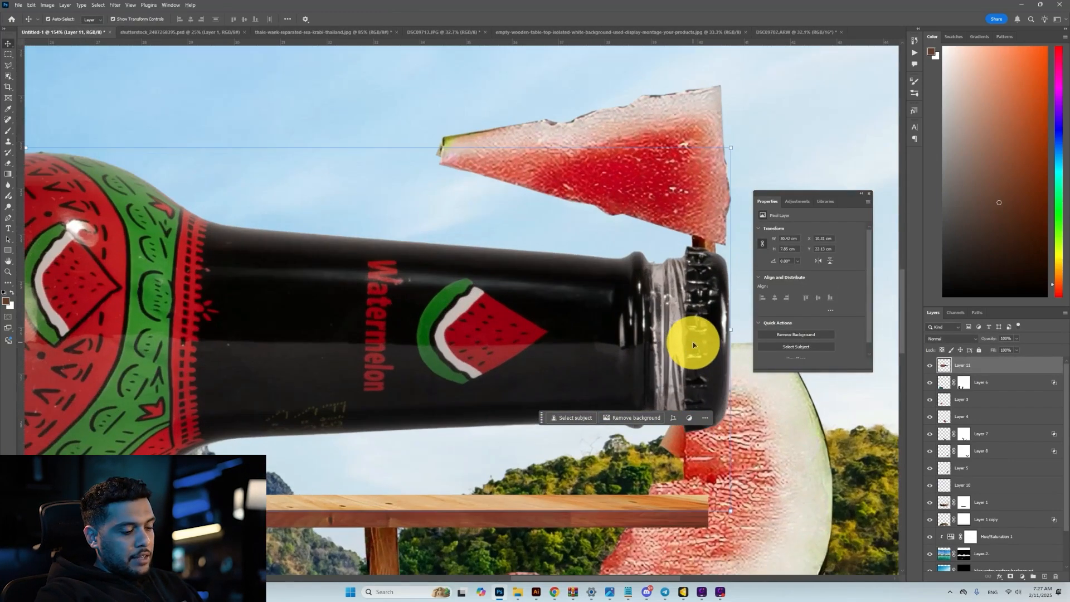
click(8, 218)
scroll(730, 334, up, 2)
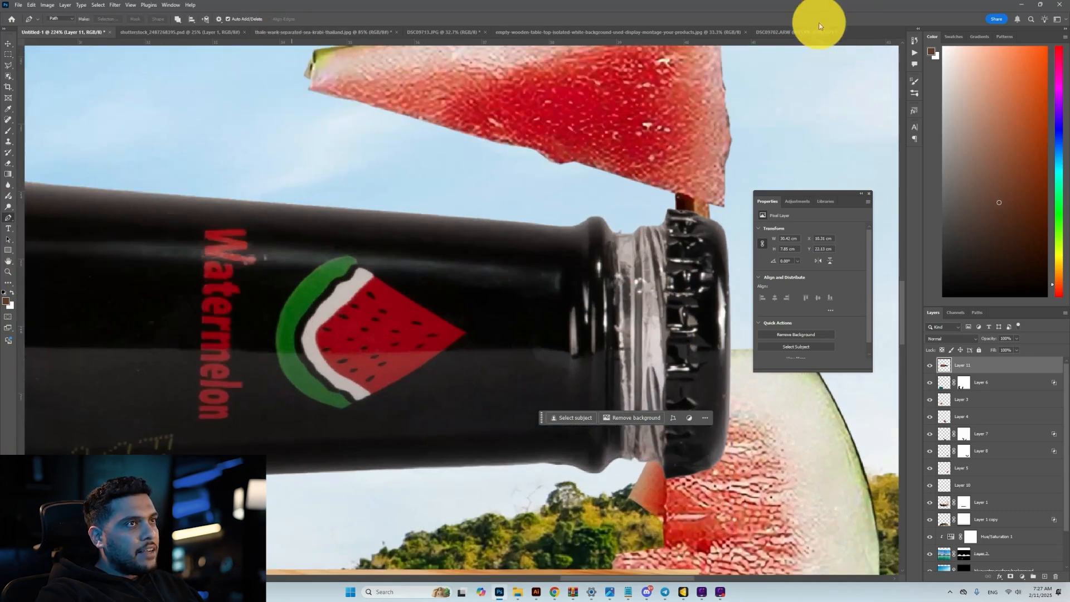
click(795, 32)
click(53, 32)
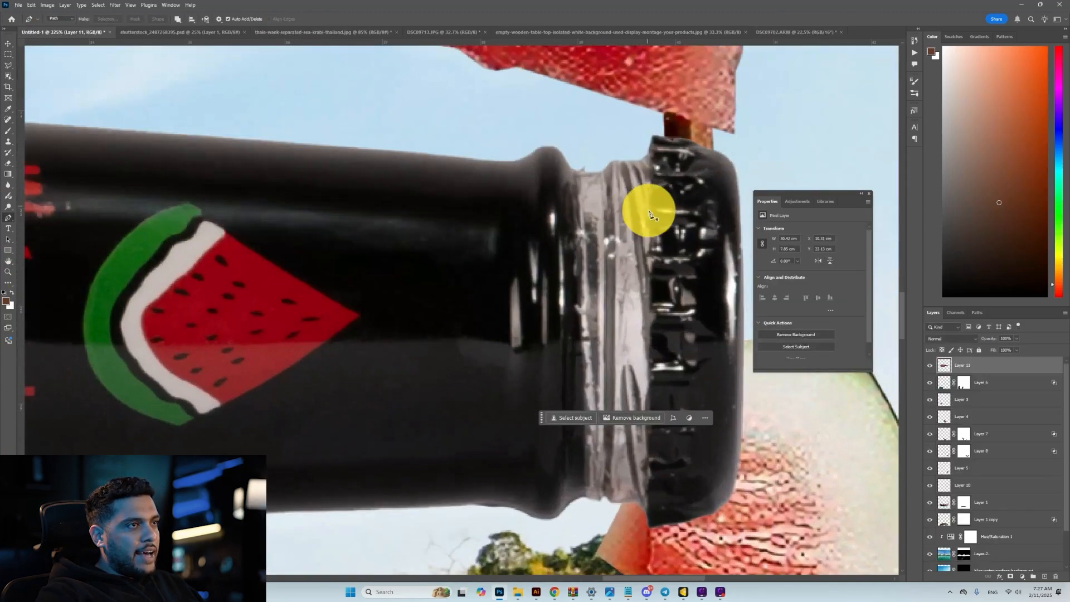
click(650, 165)
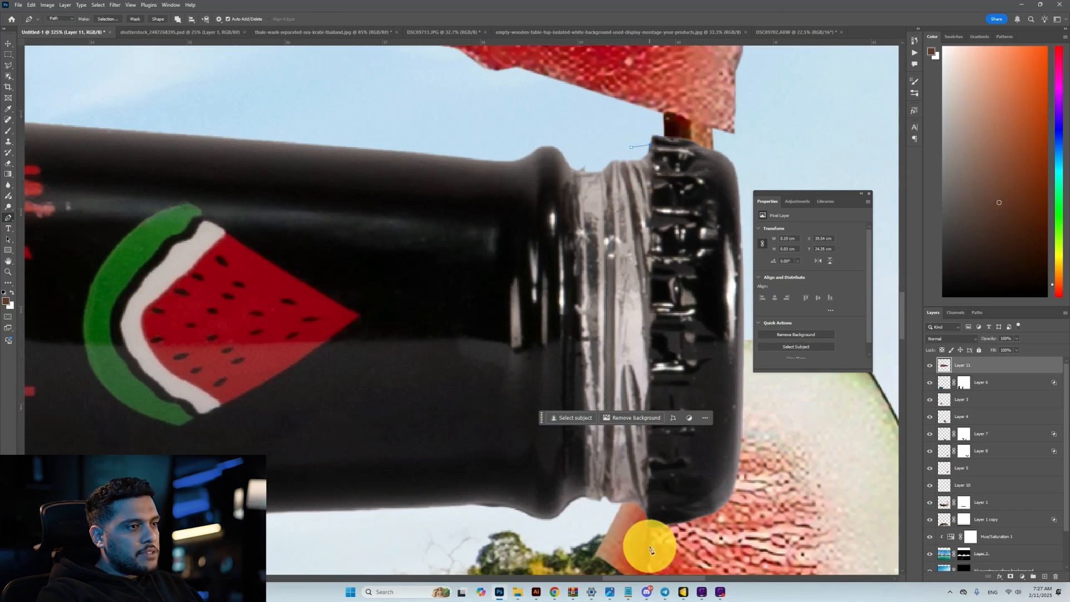
drag(647, 507, 600, 510)
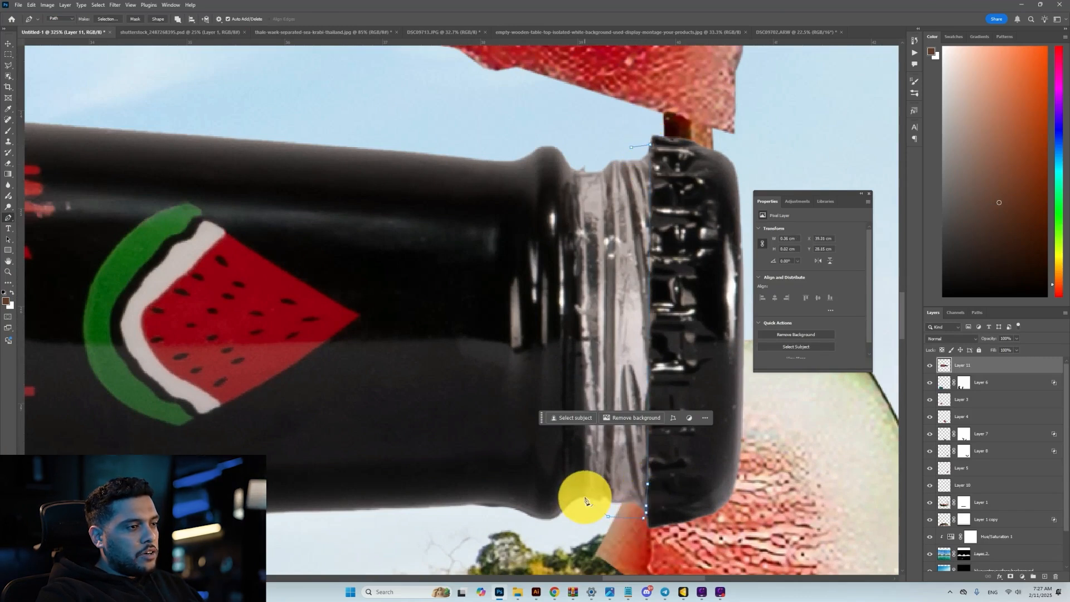
click(584, 498)
drag(580, 230, 579, 227)
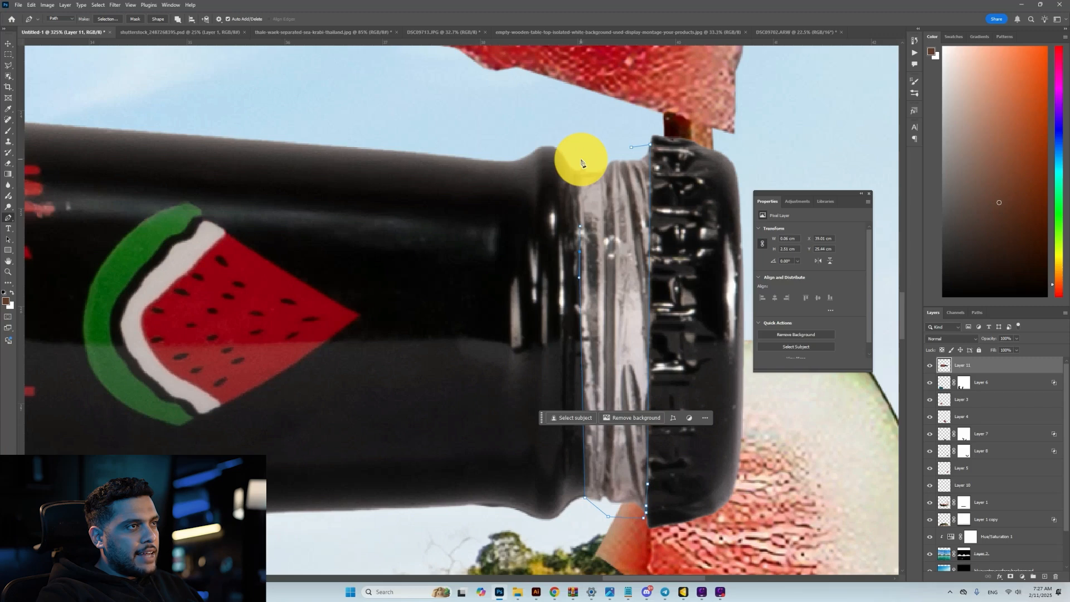
key(ctrl+Return)
Step: Cut the selected glass ring out of the bottle onto its own layer
key(m)
right_click(602, 223)
click(661, 288)
key(v)
Step: Make the glass ring layer's darker tones transparent with the Blend If slider and set the layer's opacity to 92%
double_click(1003, 365)
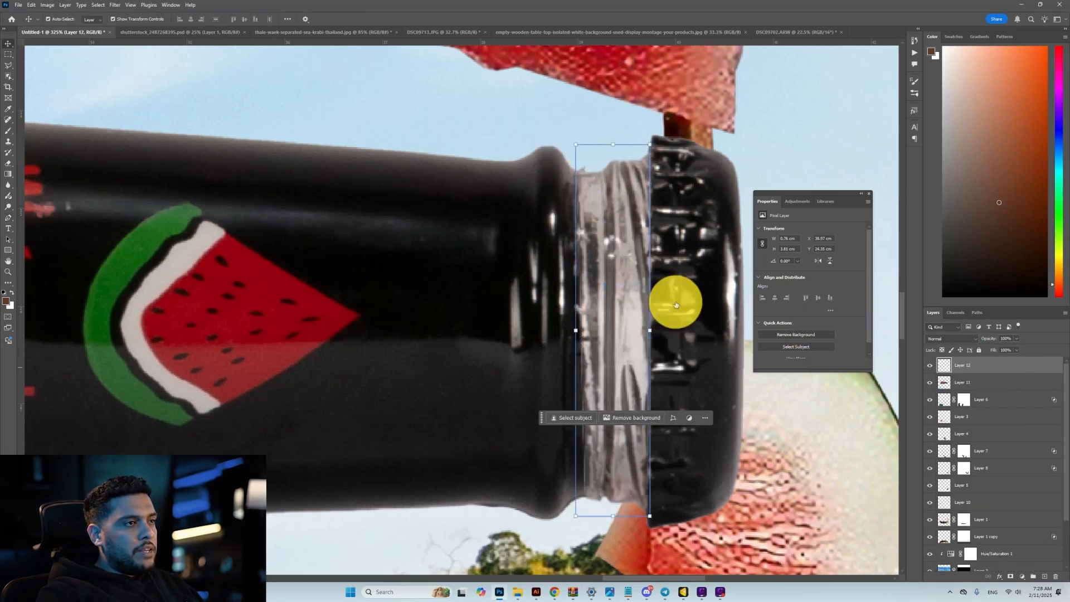
drag(858, 480, 934, 479)
click(1017, 337)
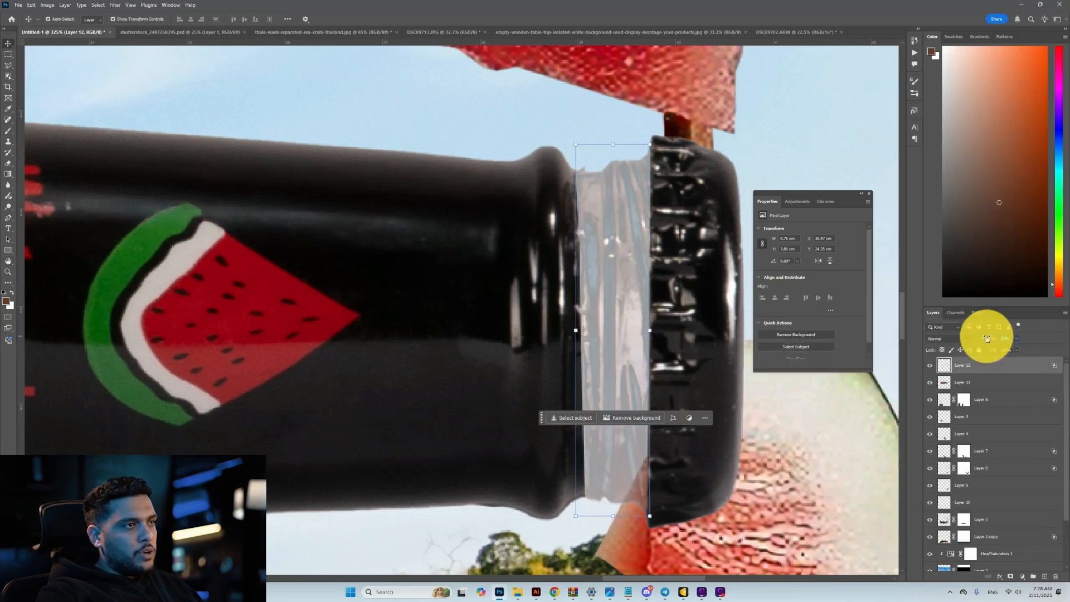
scroll(627, 337, down, 5)
scroll(627, 336, down, 8)
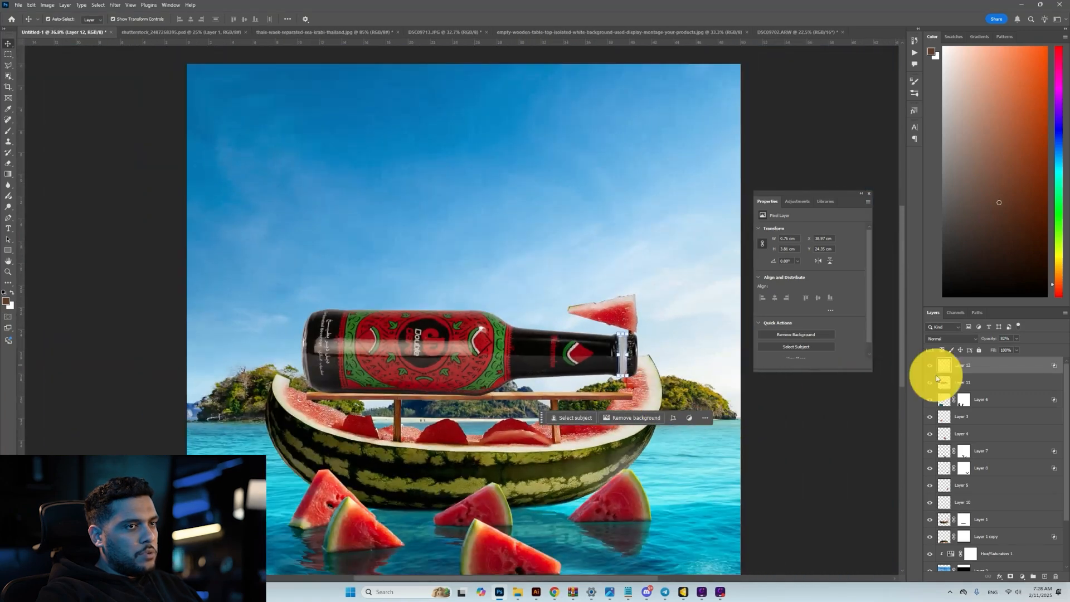
click(1059, 347)
scroll(642, 366, up, 3)
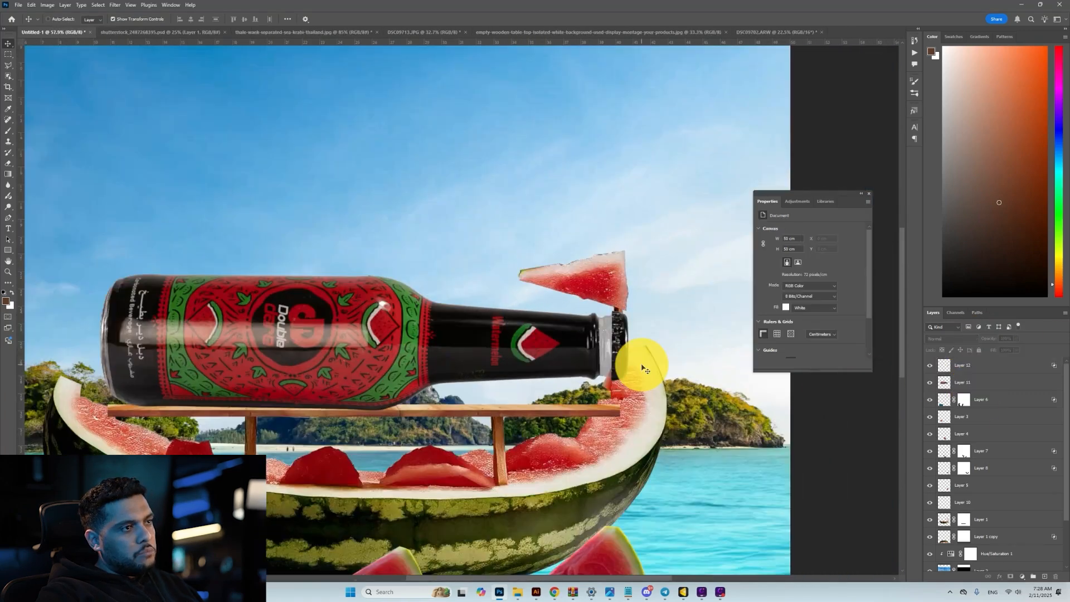
Step: Merge the glass ring layer with the bottle layer
click(613, 361)
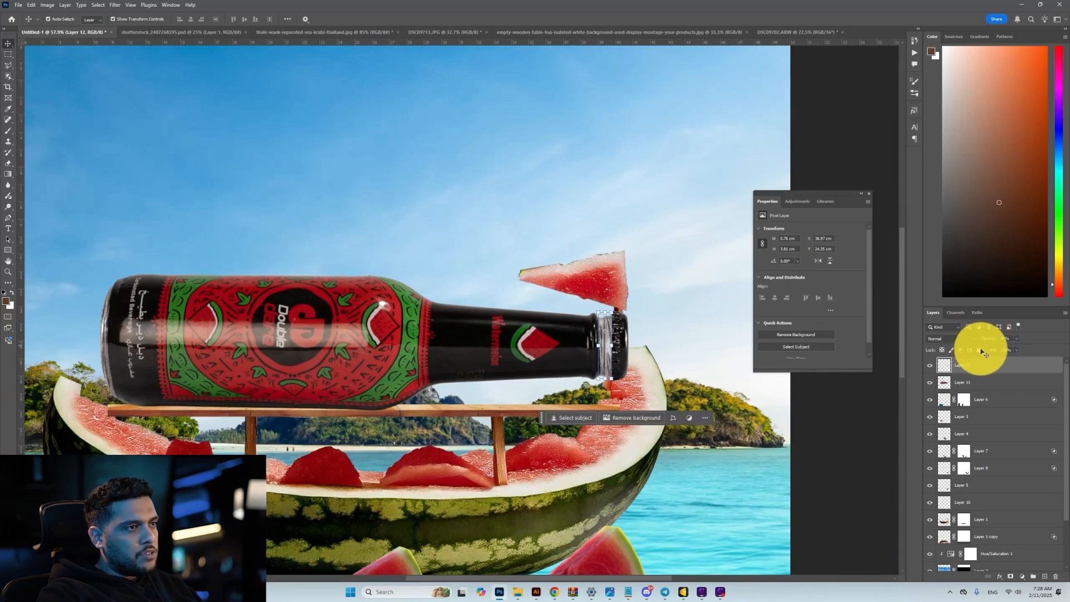
key(ctrl+e)
scroll(566, 382, down, 5)
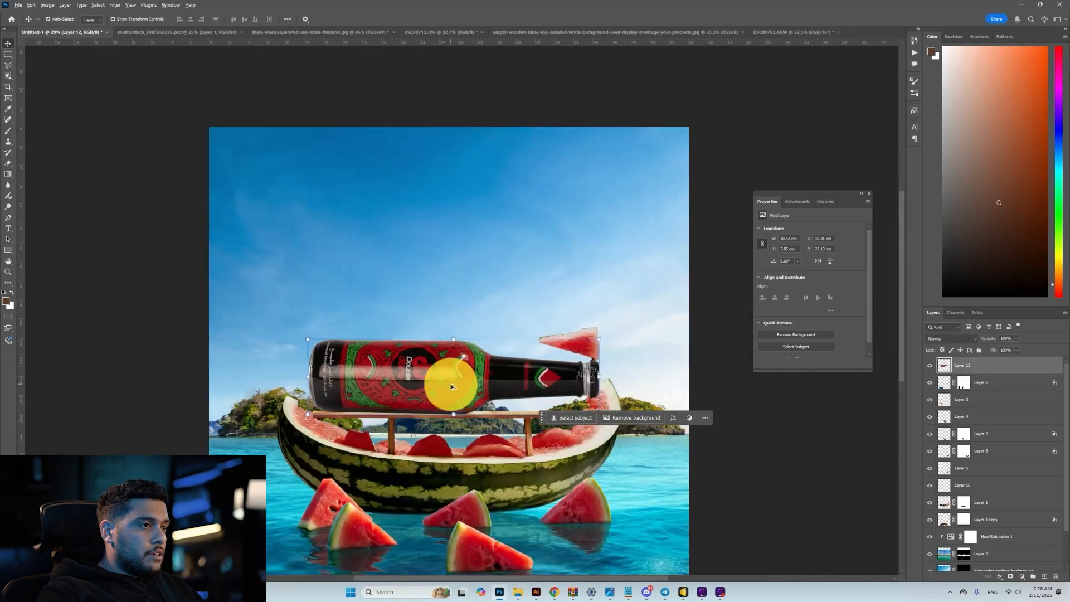
scroll(451, 386, up, 8)
scroll(467, 360, down, 3)
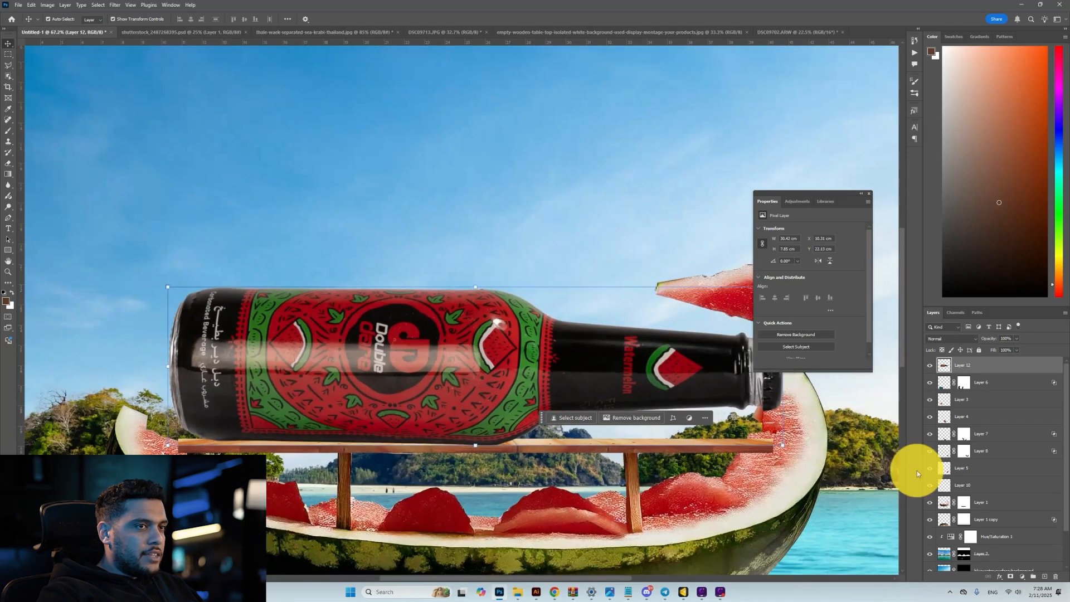
Step: Draw a white highlight strip about 14 cm long across the bottle's label with the Pen tool in Shape mode and rasterize it
click(1046, 578)
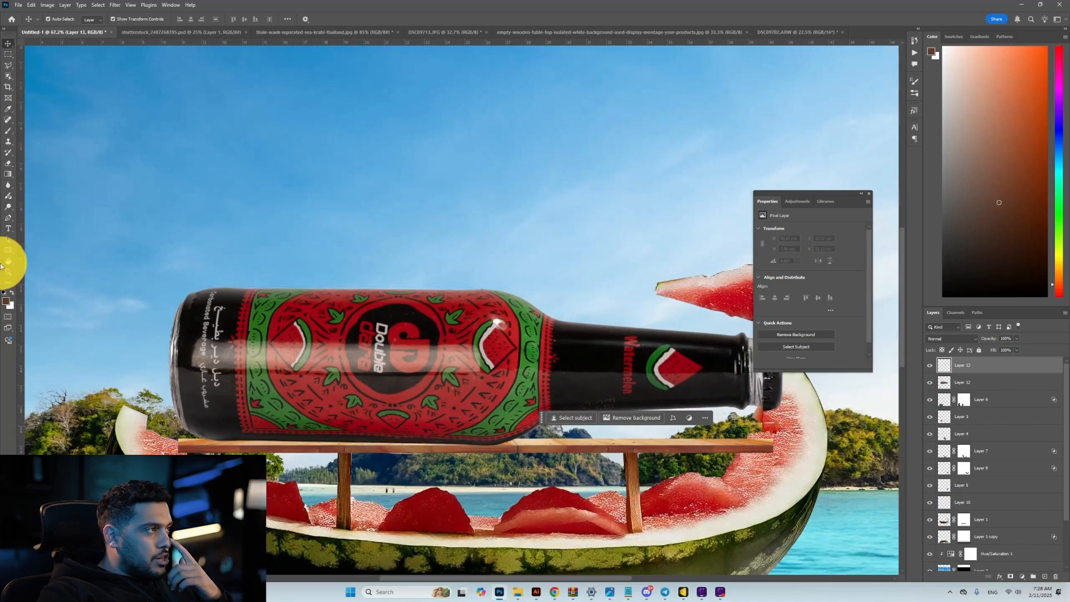
click(7, 223)
click(58, 19)
click(53, 25)
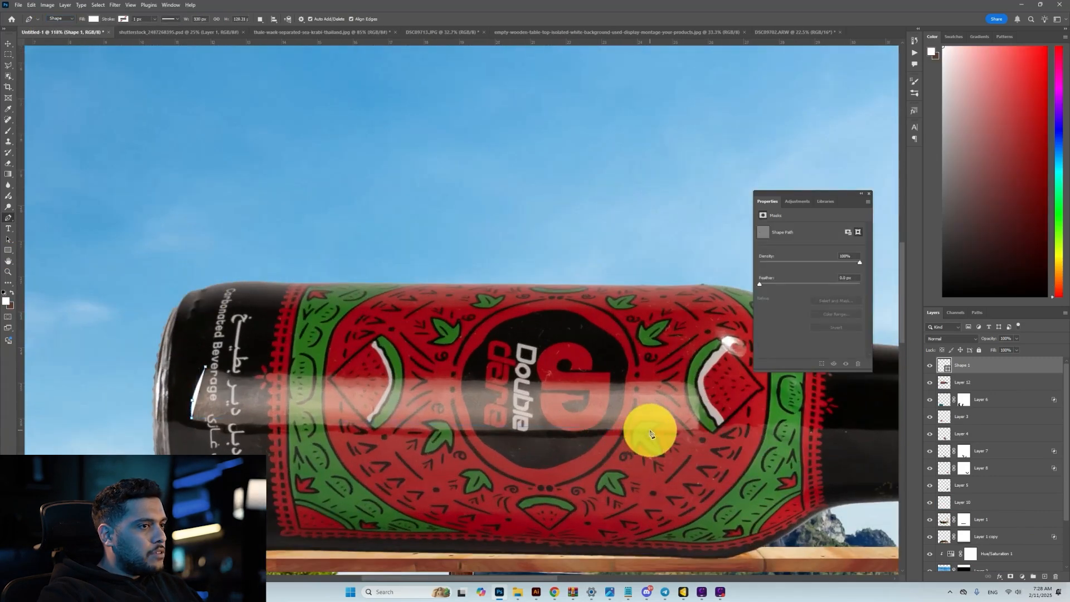
click(698, 429)
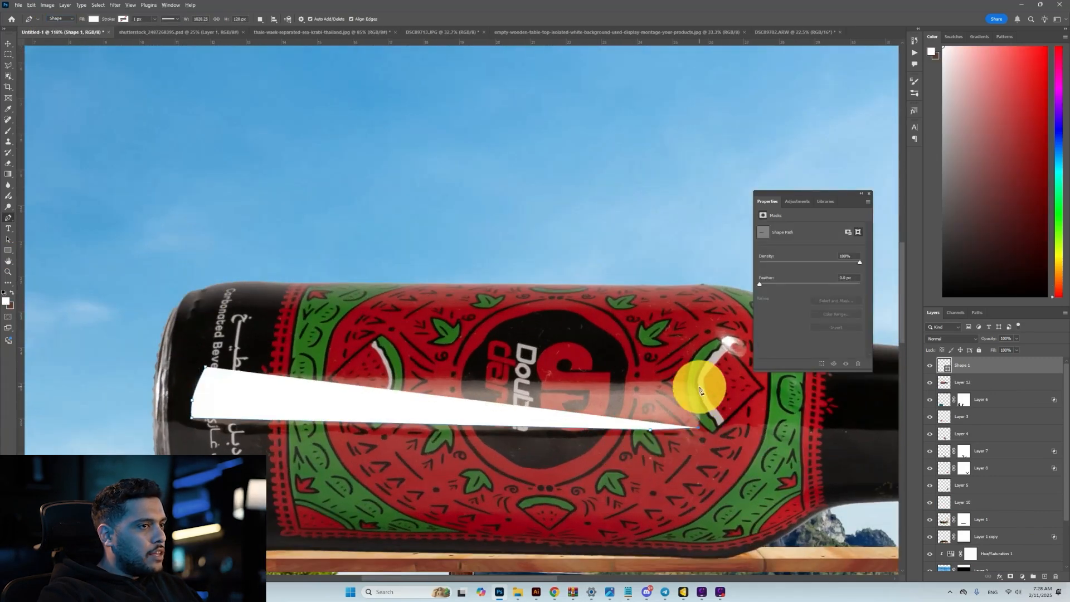
click(699, 383)
right_click(1015, 365)
click(1001, 315)
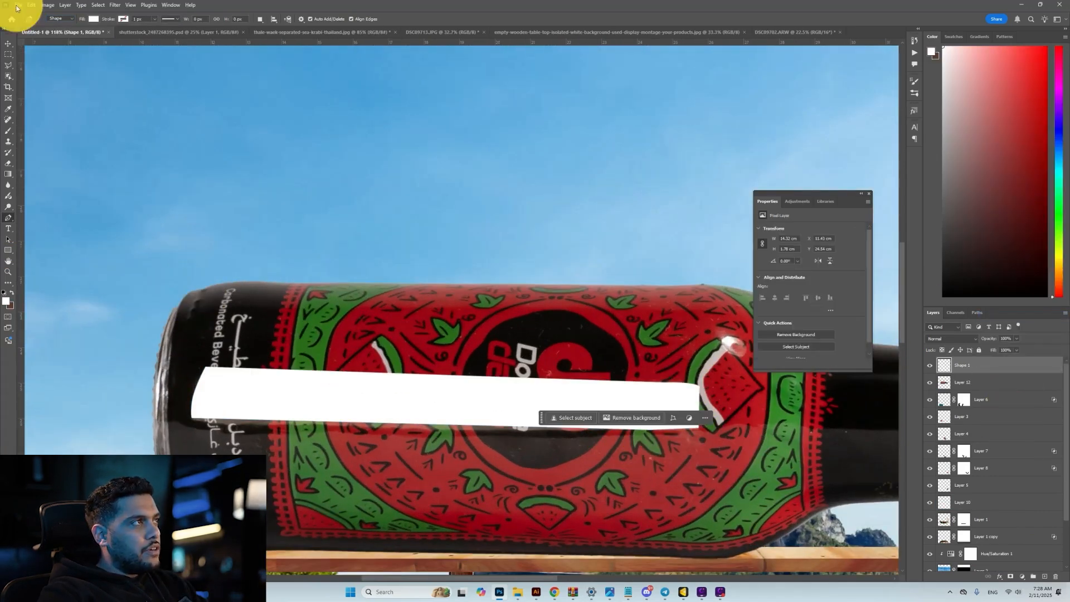
Step: Soften the white highlight strip with a 2.5-pixel Gaussian Blur
click(115, 7)
mouse_move(211, 124)
click(229, 146)
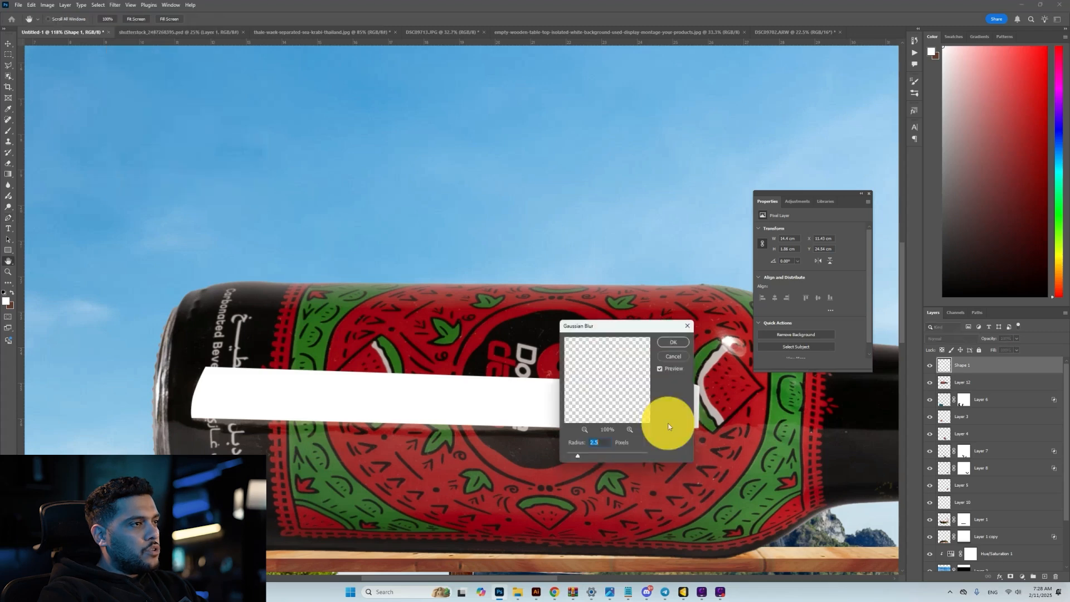
key(Return)
Step: Set the highlight strip's blend mode to Overlay and lower its opacity to 9%
click(942, 339)
click(962, 444)
drag(990, 344, 955, 344)
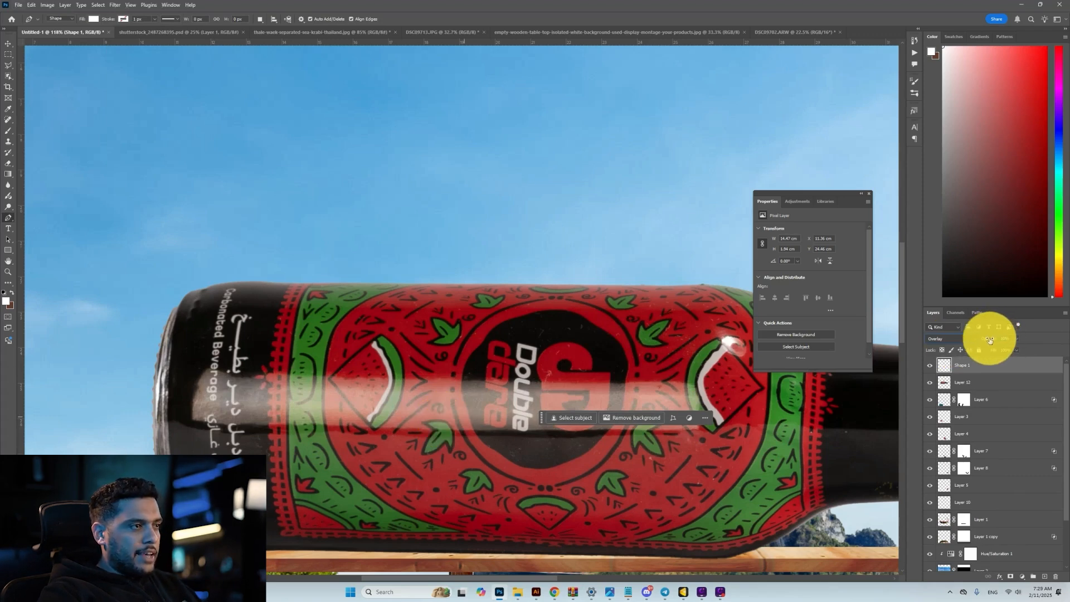
scroll(407, 430, down, 5)
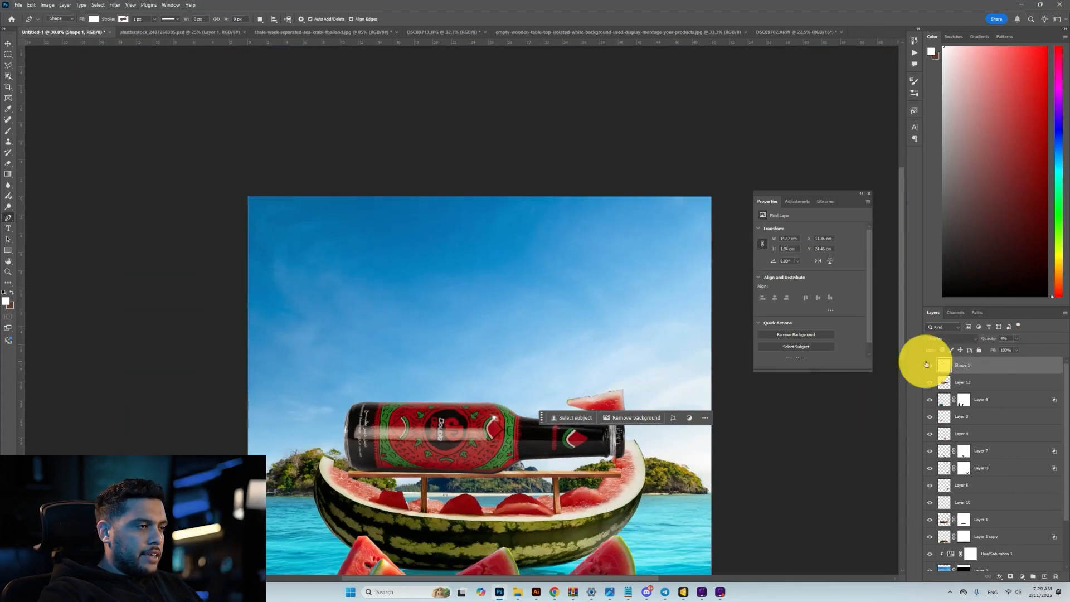
Step: Move the highlight strip onto the bottle's neck, flatten it to about 0.9 cm high and set its opacity to 72%
key(v)
scroll(493, 451, up, 4)
drag(493, 441, 544, 385)
key(Return)
drag(991, 339, 1031, 339)
scroll(545, 363, up, 2)
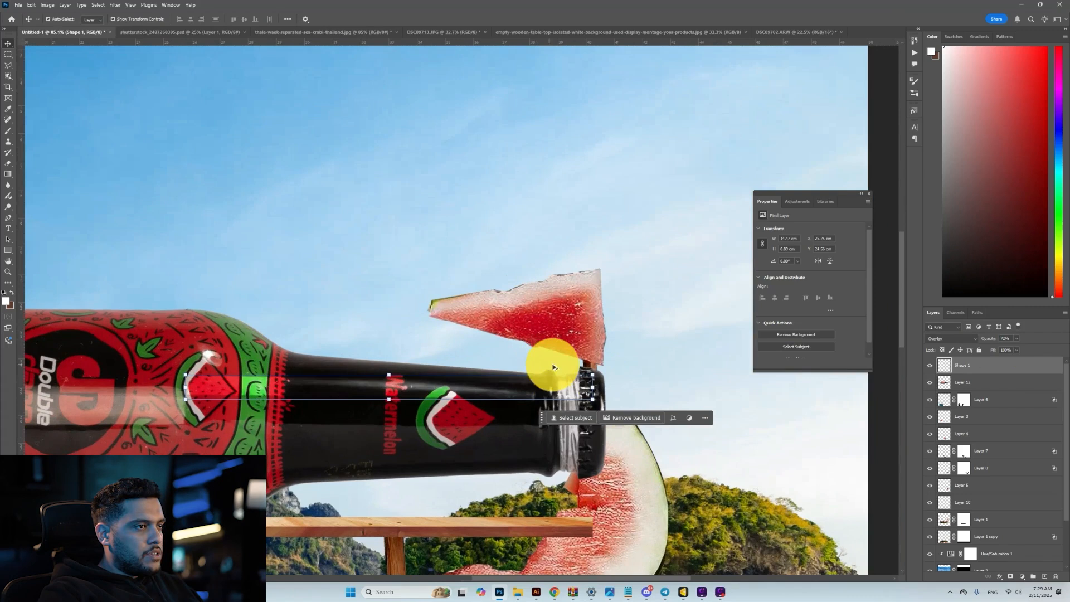
Step: Narrow the highlight strip to about 66% width, tilt it along the neck and compare the bottle with and without it
drag(596, 388, 577, 402)
drag(226, 375, 283, 378)
key(Return)
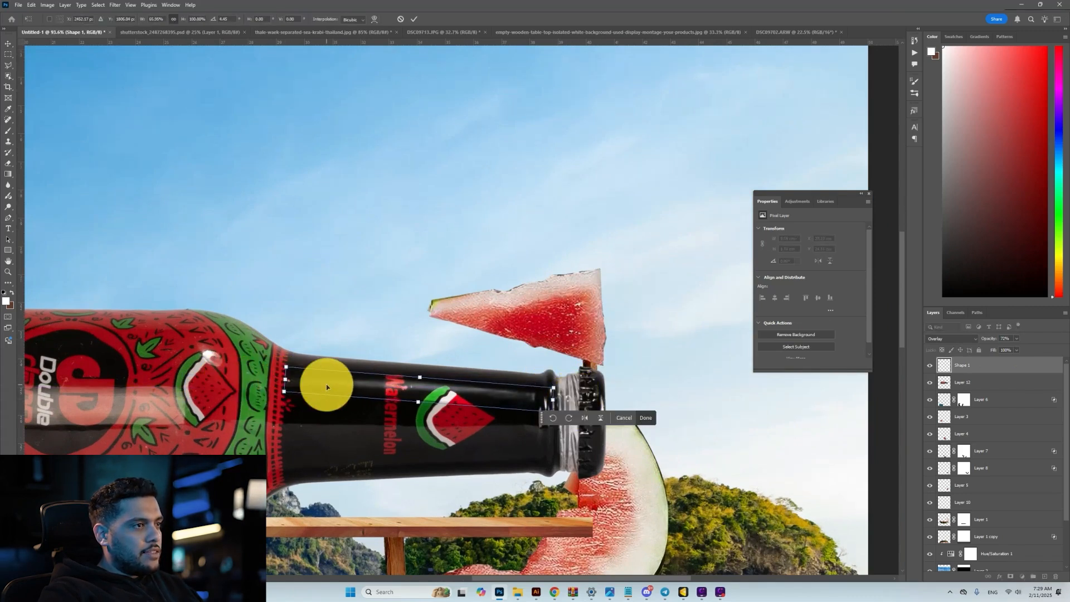
click(929, 366)
click(929, 365)
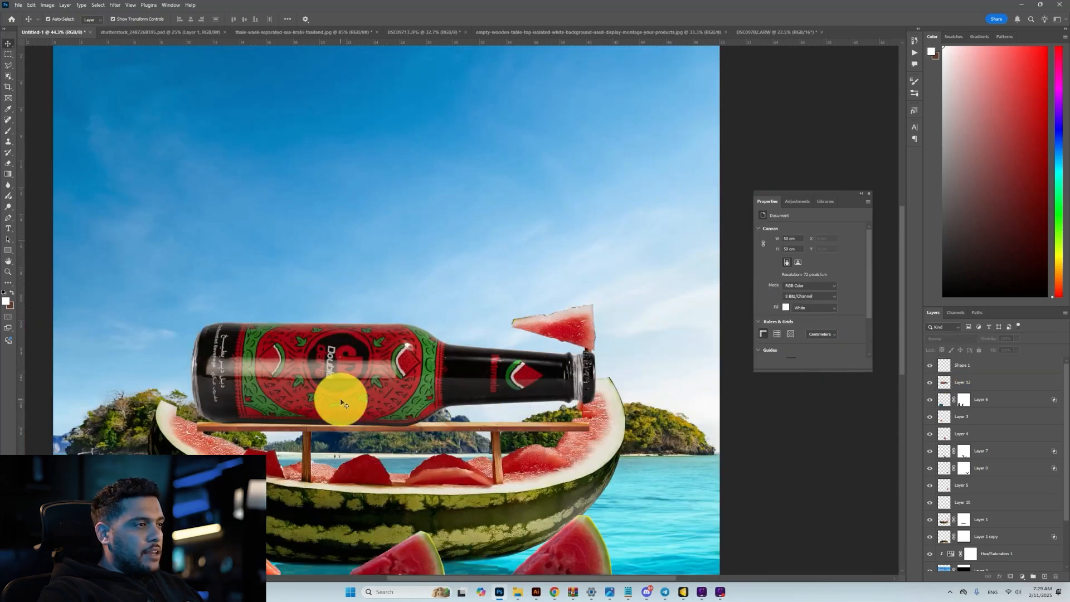
Step: Brush soft white light along the bottle's upper edge on a new layer clipped to the bottle
click(341, 400)
click(1045, 576)
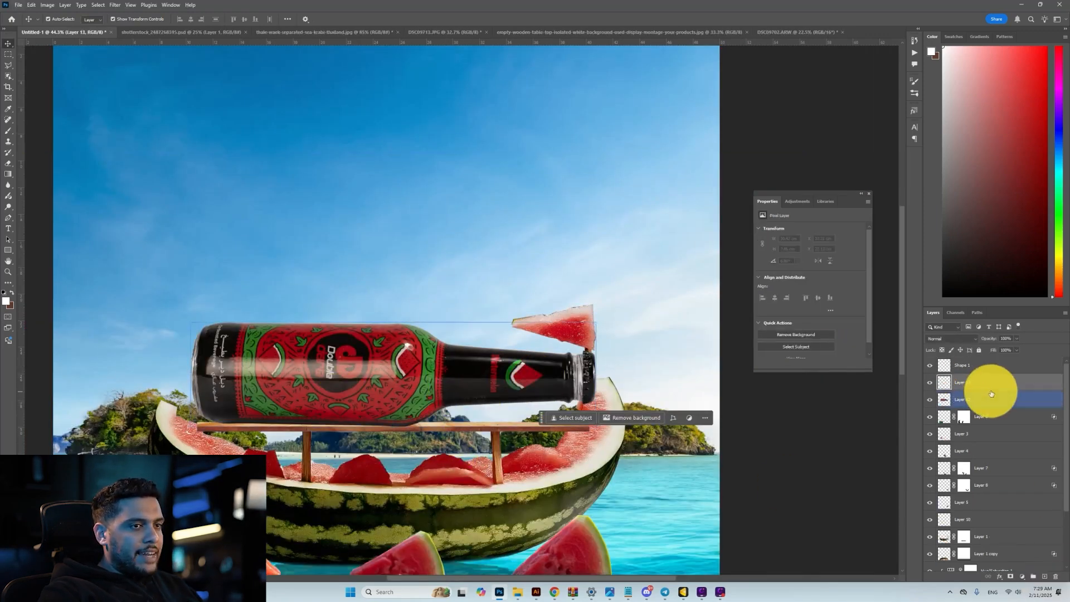
alt+click(992, 391)
key(b)
scroll(286, 287, up, 2)
right_click(267, 285)
mouse_move(163, 293)
mouse_down()
mouse_move(490, 291)
mouse_move(275, 291)
mouse_up()
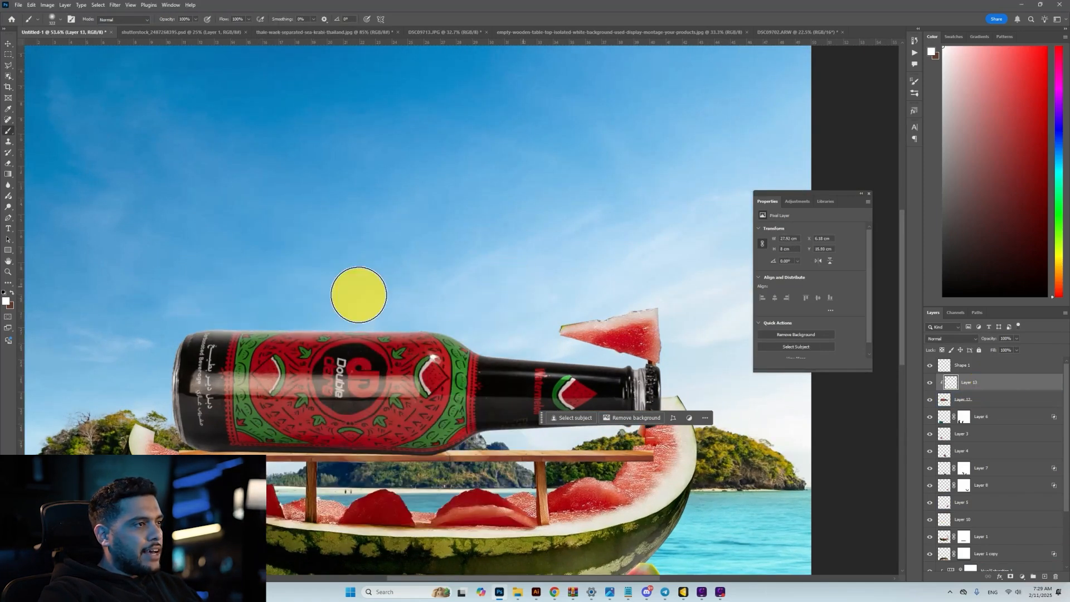
mouse_move(426, 299)
mouse_down()
mouse_move(596, 324)
mouse_move(580, 329)
mouse_up()
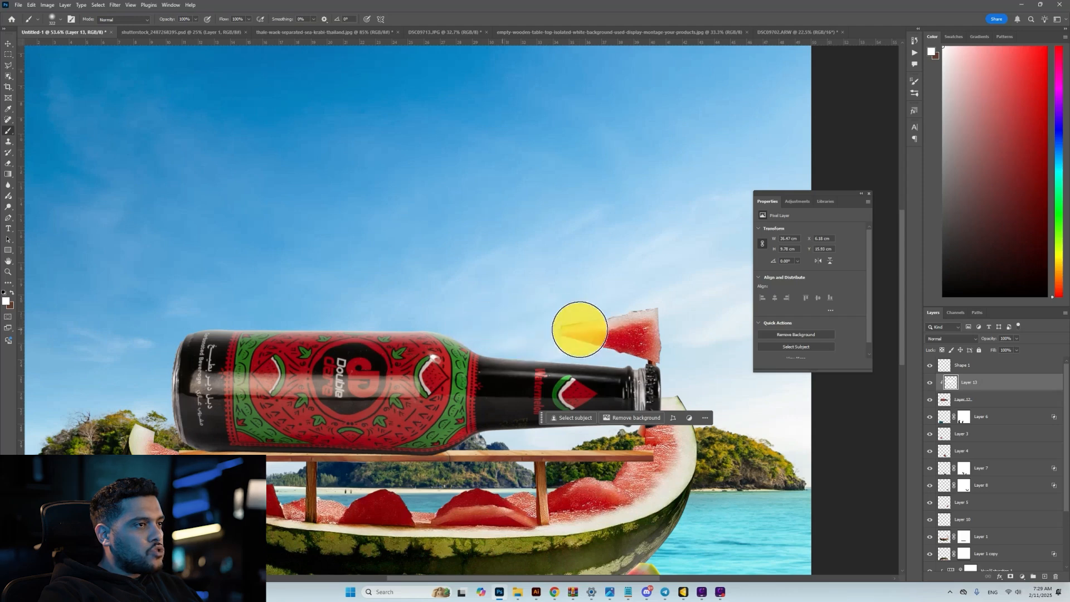
alt+right_click(509, 325)
drag(486, 336, 641, 344)
Step: Compare the bottle with and without the white edge light and lower that layer's opacity
scroll(717, 388, down, 3)
click(930, 382)
click(931, 382)
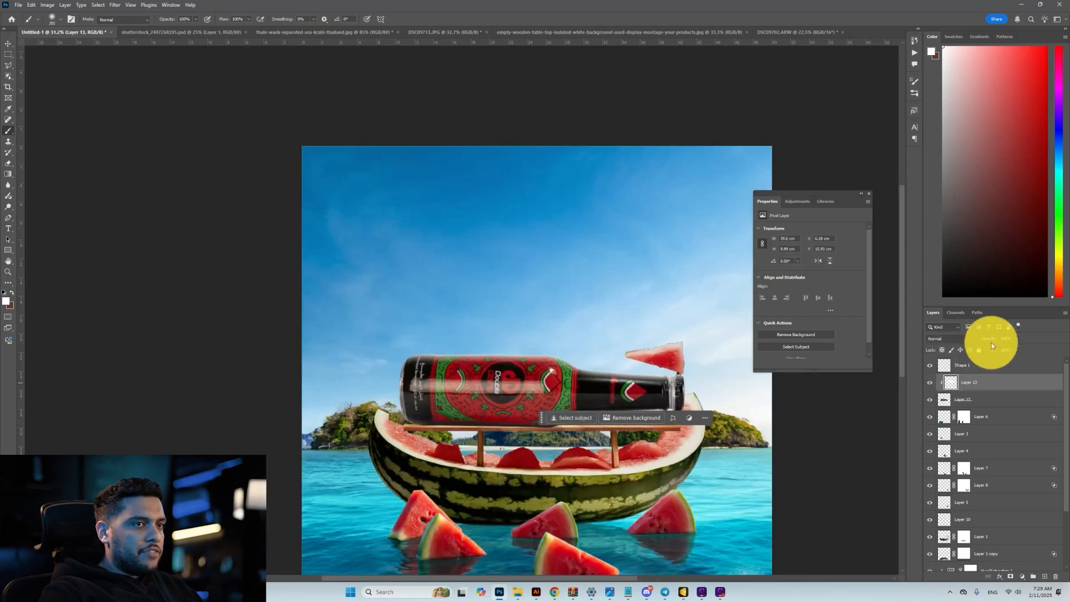
drag(980, 339, 978, 339)
Step: Brush soft white light over the watermelon sail on a new layer clipped to the boat, at 32% opacity
key(v)
click(678, 359)
scroll(677, 359, up, 7)
drag(1002, 538, 1044, 580)
click(1044, 580)
key(ctrl+alt+g)
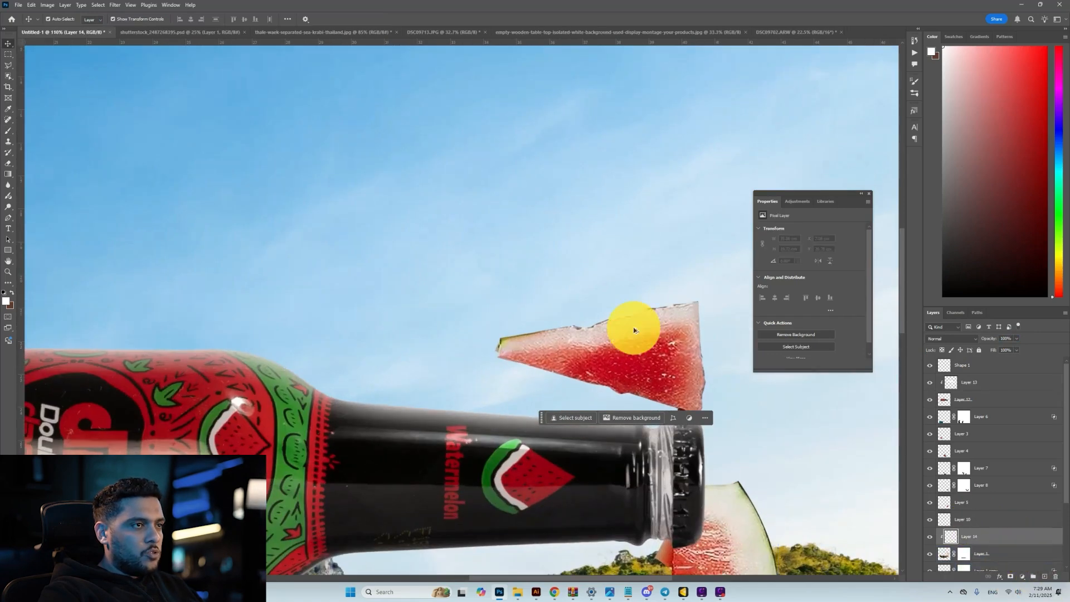
drag(677, 271, 671, 272)
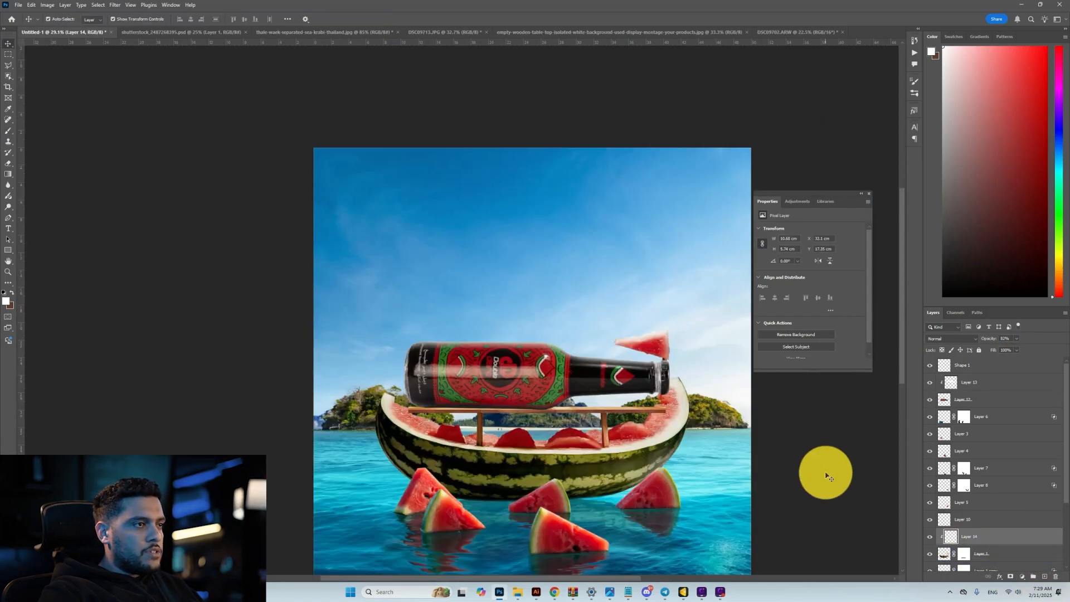
Step: Paint soft black shading along the bottle's underside on a new layer clipped to the bottle
click(529, 392)
scroll(529, 392, up, 3)
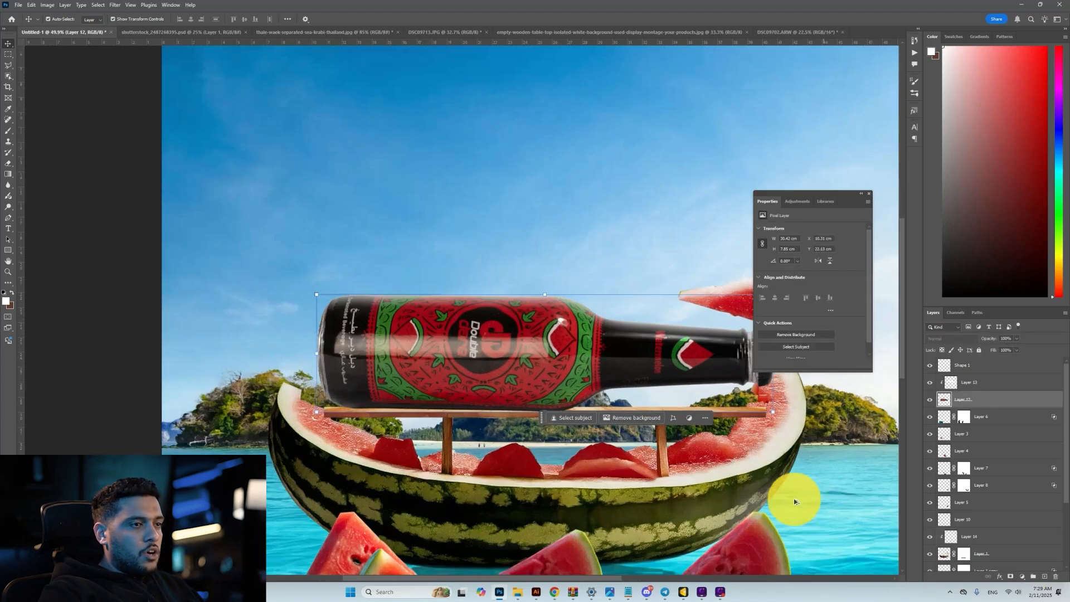
click(1045, 578)
key(b)
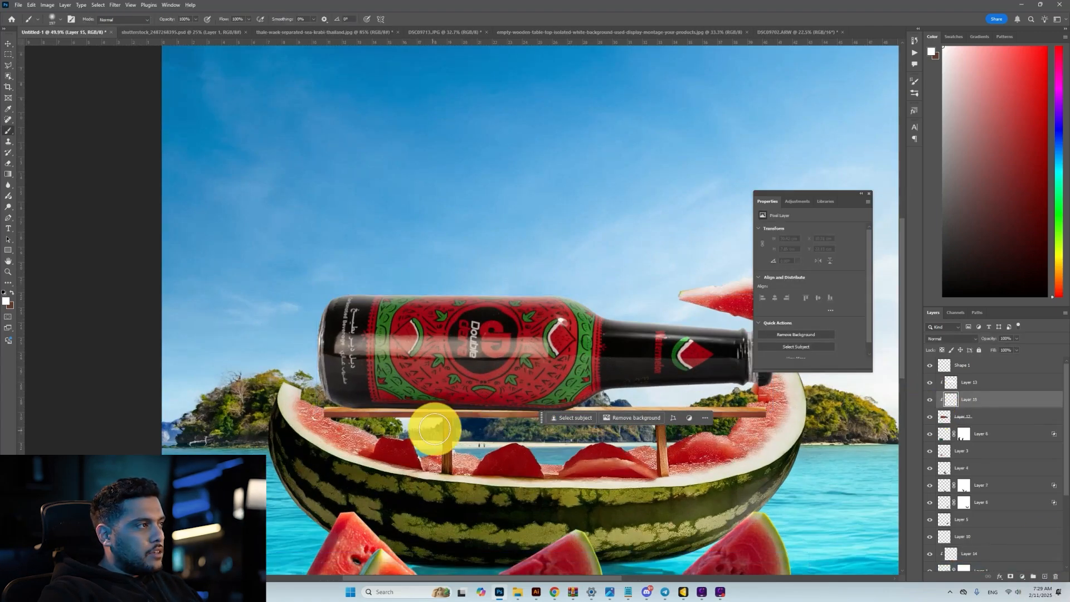
alt+click(416, 432)
key(d)
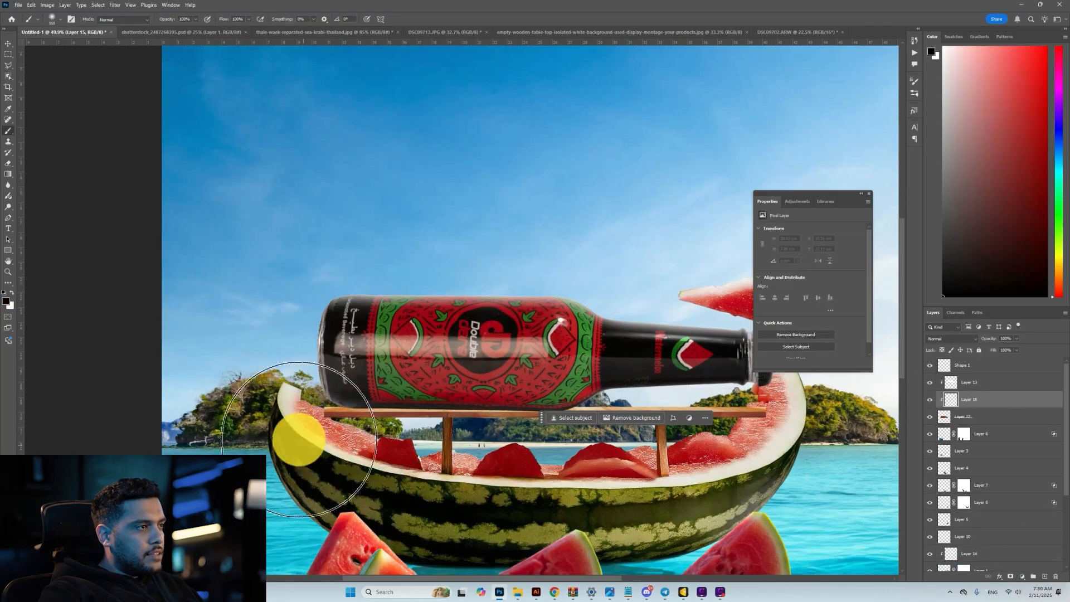
scroll(287, 442, down, 3)
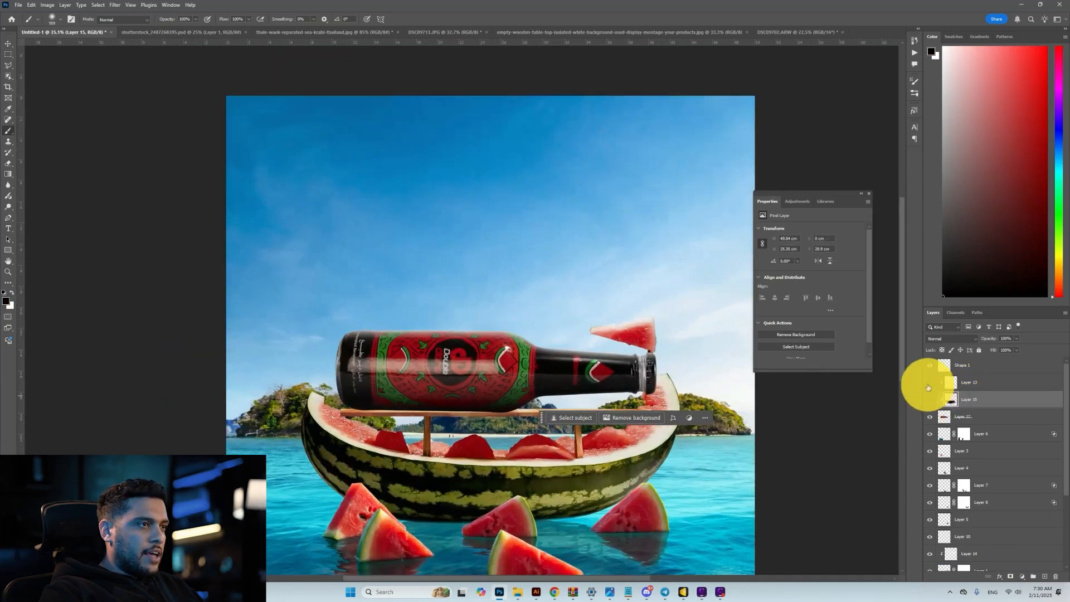
Step: Compare the bottle with and without the dark underside shading
click(929, 398)
click(929, 398)
click(928, 397)
scroll(620, 445, down, 3)
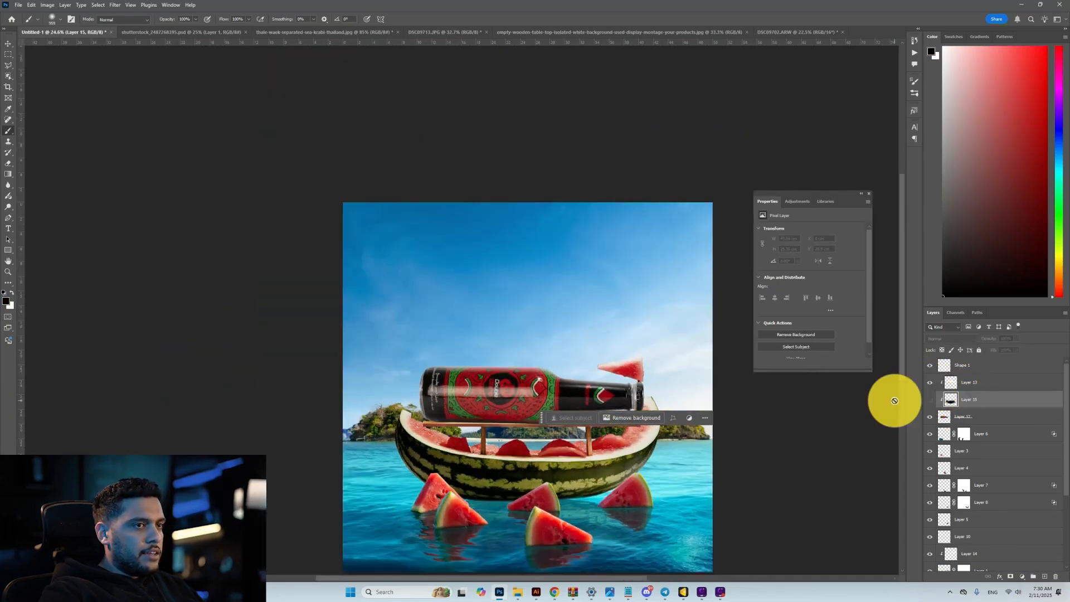
click(929, 402)
key(v)
click(812, 471)
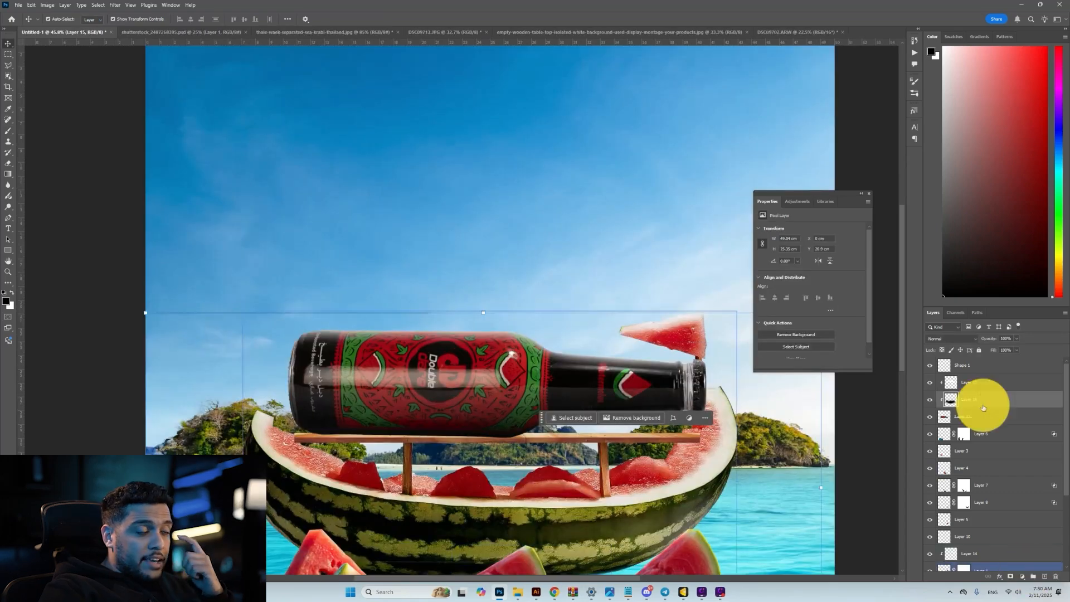
Step: Add a Color Balance adjustment clipped to the bottle, with midtones at cyan-red -34 and yellow-blue +30
drag(996, 416, 1051, 566)
click(1027, 578)
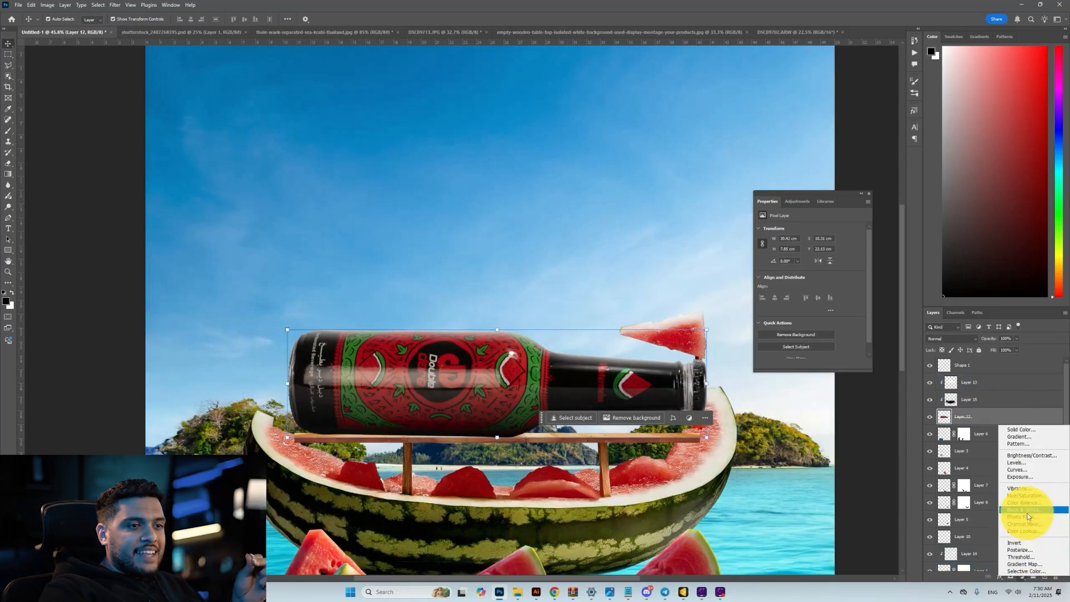
click(1027, 507)
click(1021, 504)
click(997, 416)
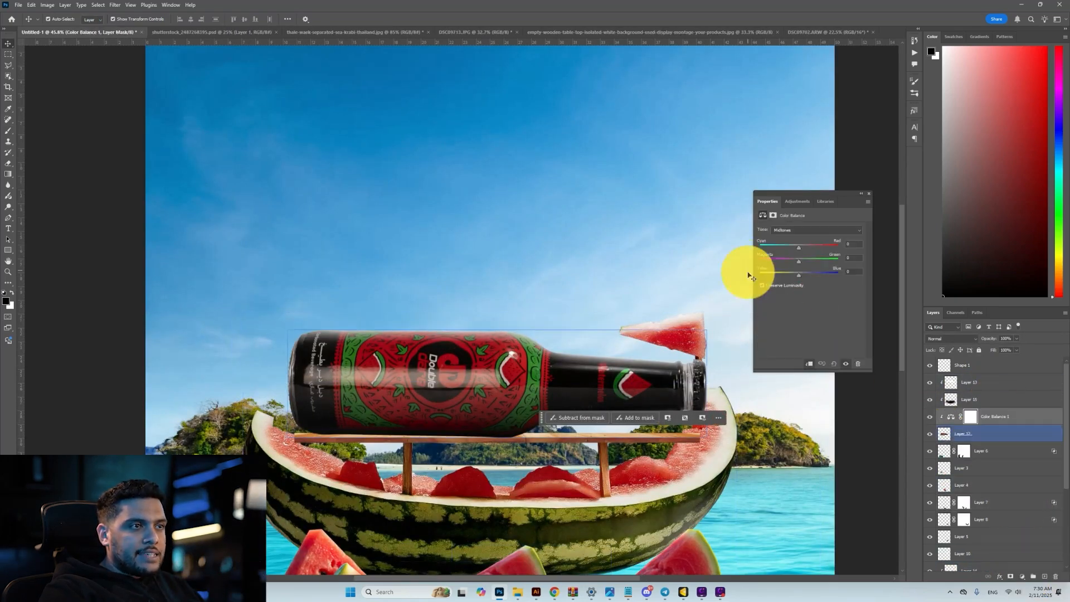
click(806, 275)
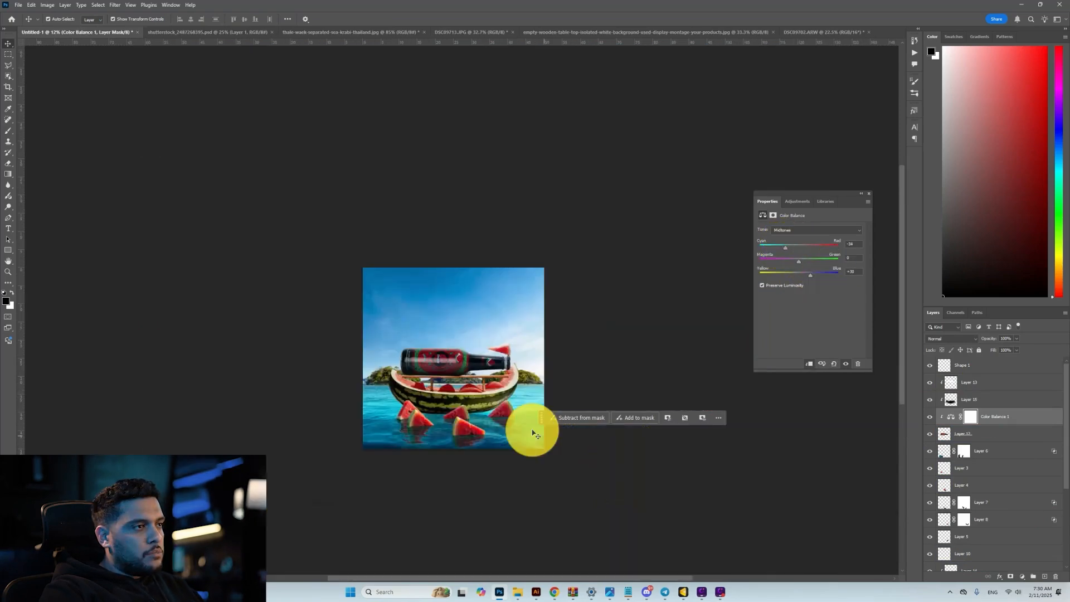
scroll(461, 389, up, 5)
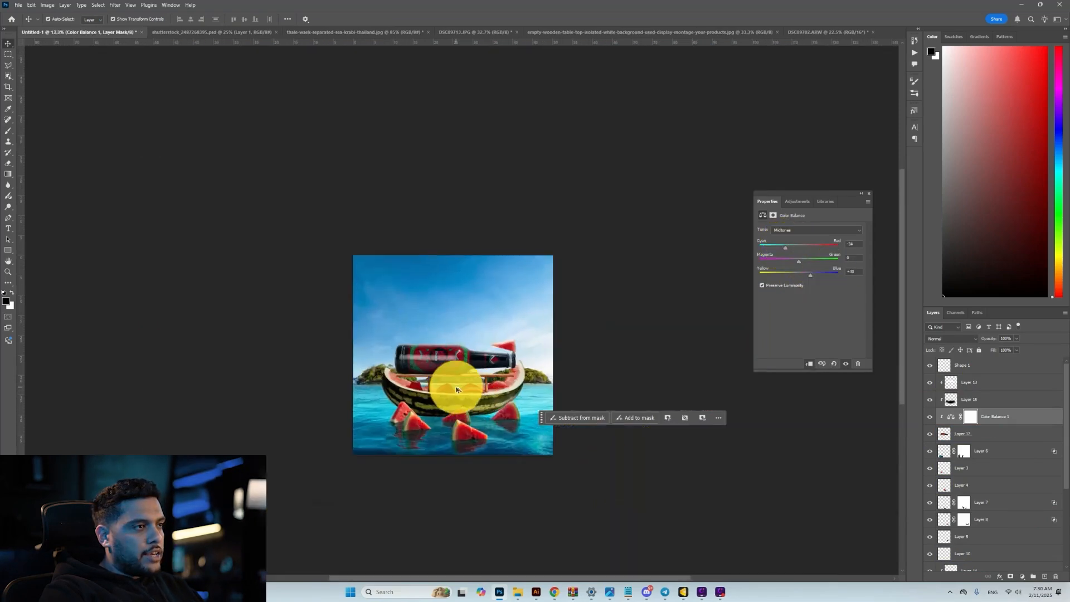
scroll(468, 377, up, 2)
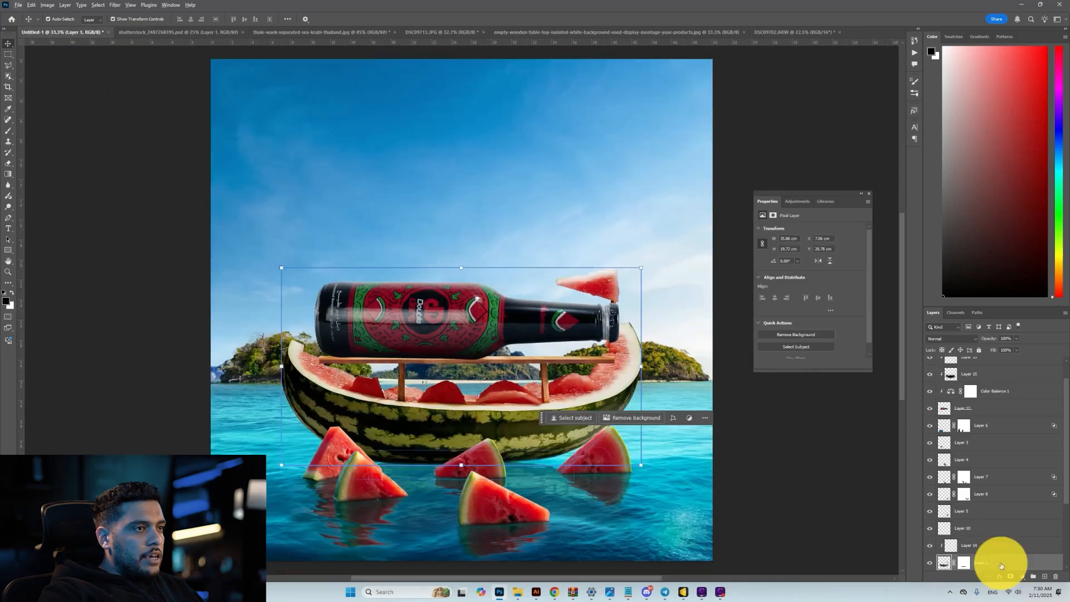
Step: Convert the watermelon boat layer to a smart object and open its contents for editing
right_click(1003, 564)
click(1011, 496)
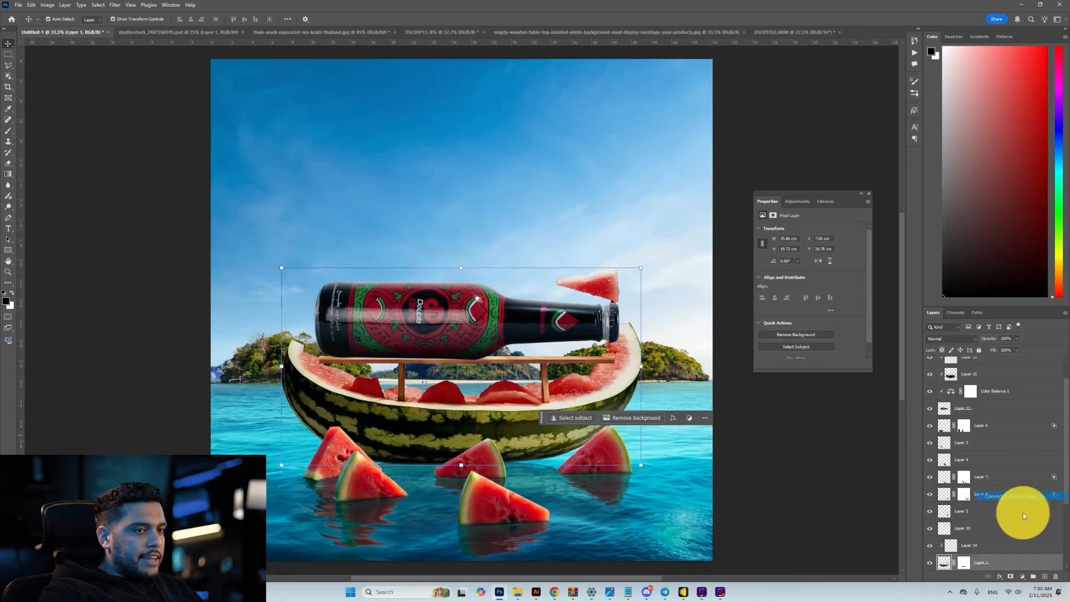
double_click(947, 566)
Step: Outline the notch in the watermelon flesh below the sail post, repair it with Generative Fill's third variation and save the contents
scroll(545, 256, up, 3)
key(l)
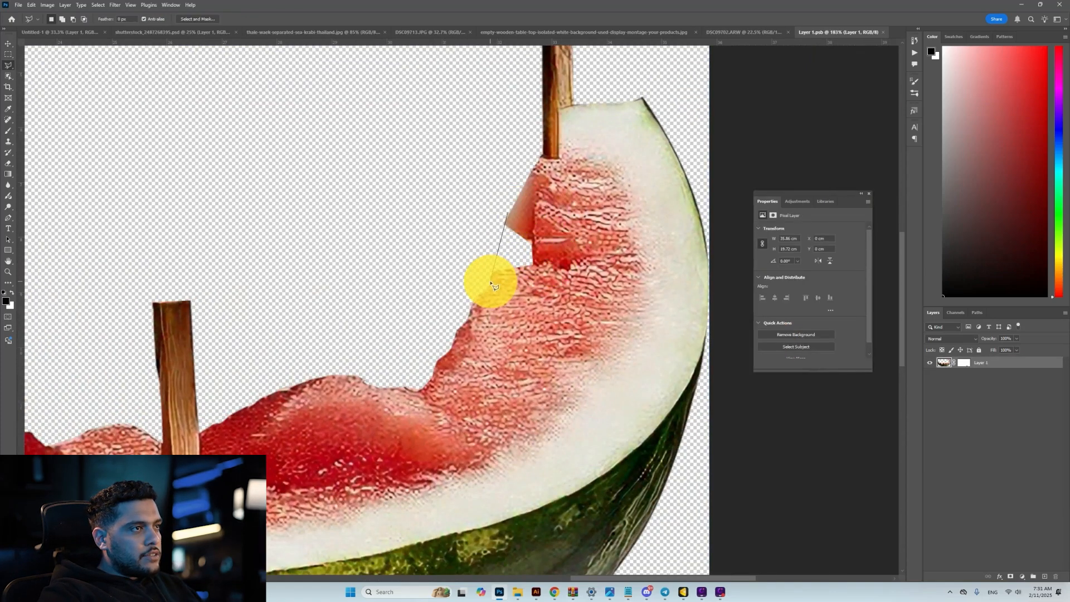
click(491, 281)
click(543, 304)
click(573, 281)
double_click(574, 211)
click(569, 418)
click(730, 418)
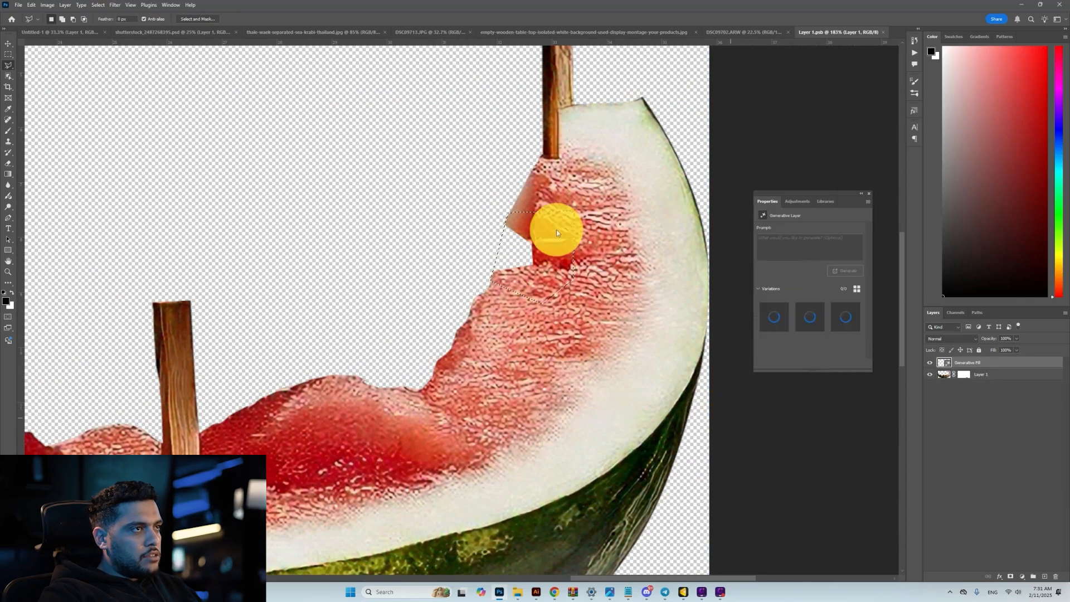
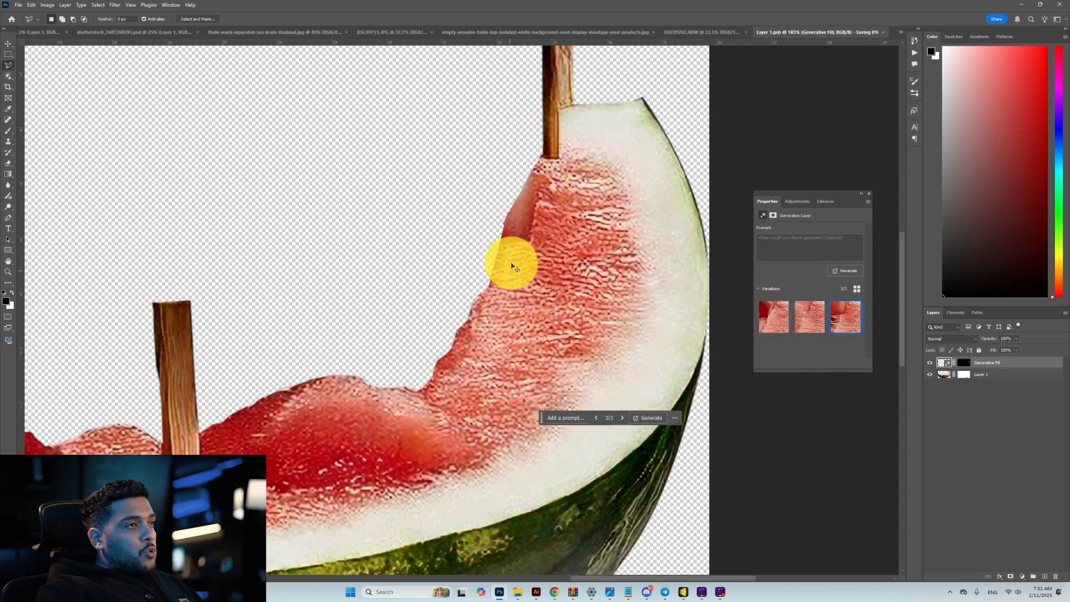
Step: Return to the composite document and close all other open documents without saving them
click(58, 32)
key(v)
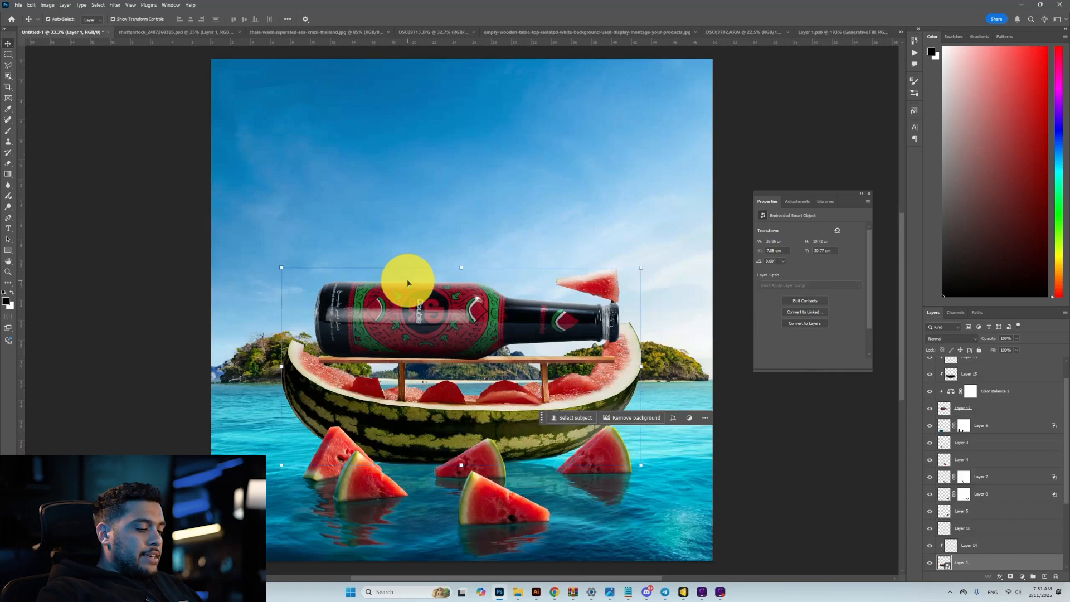
key(ctrl+alt+p)
click(468, 227)
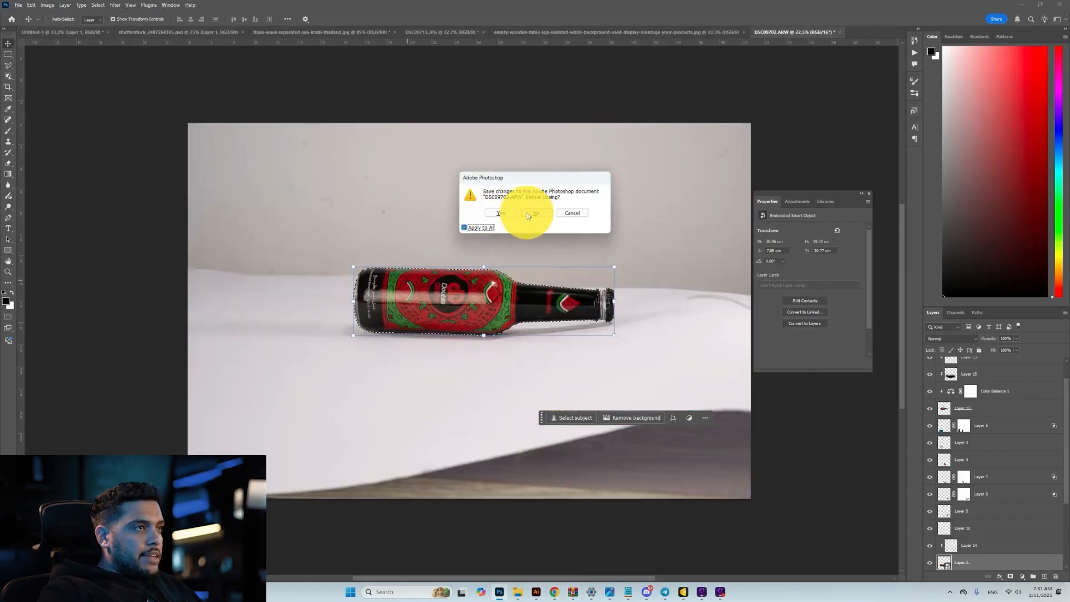
click(545, 213)
click(552, 330)
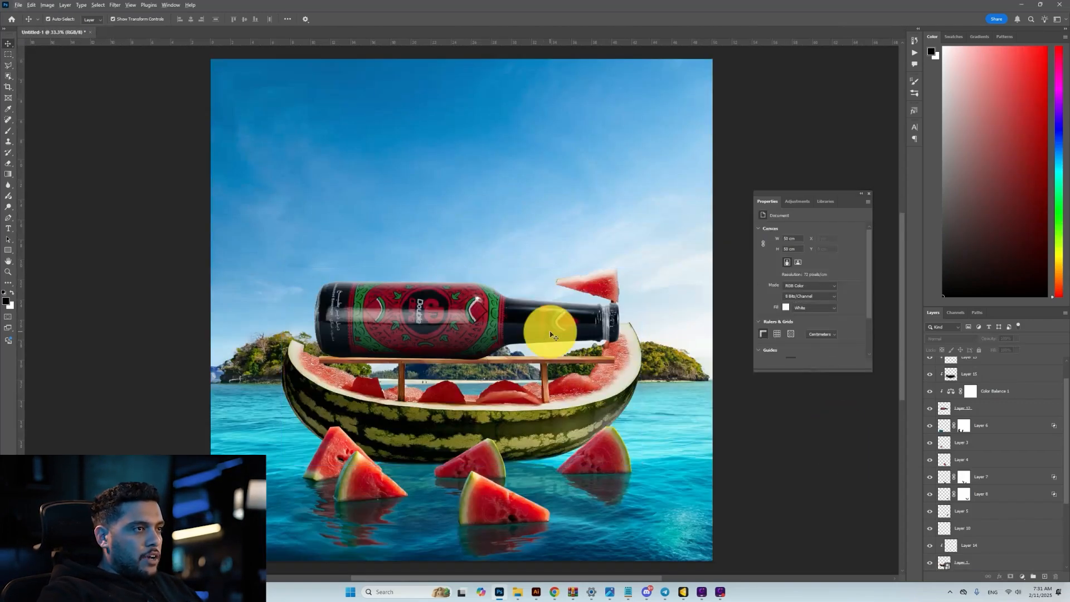
Step: Brighten the bottle with a clipped Levels adjustment, setting midtones to 1.46 and the white input to 222
scroll(451, 352, up, 2)
click(981, 392)
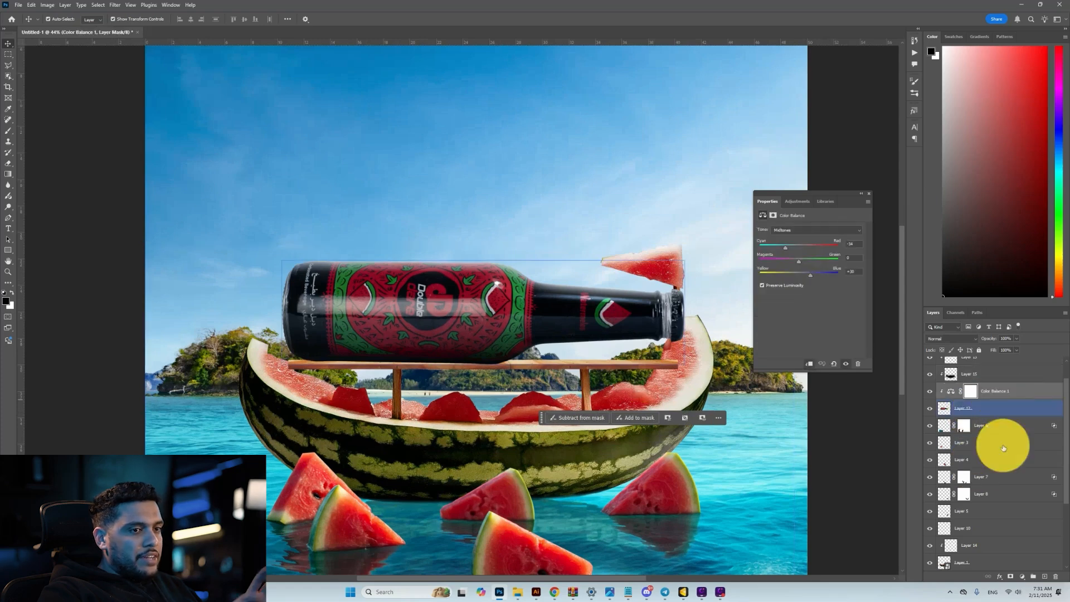
click(1022, 577)
click(1017, 464)
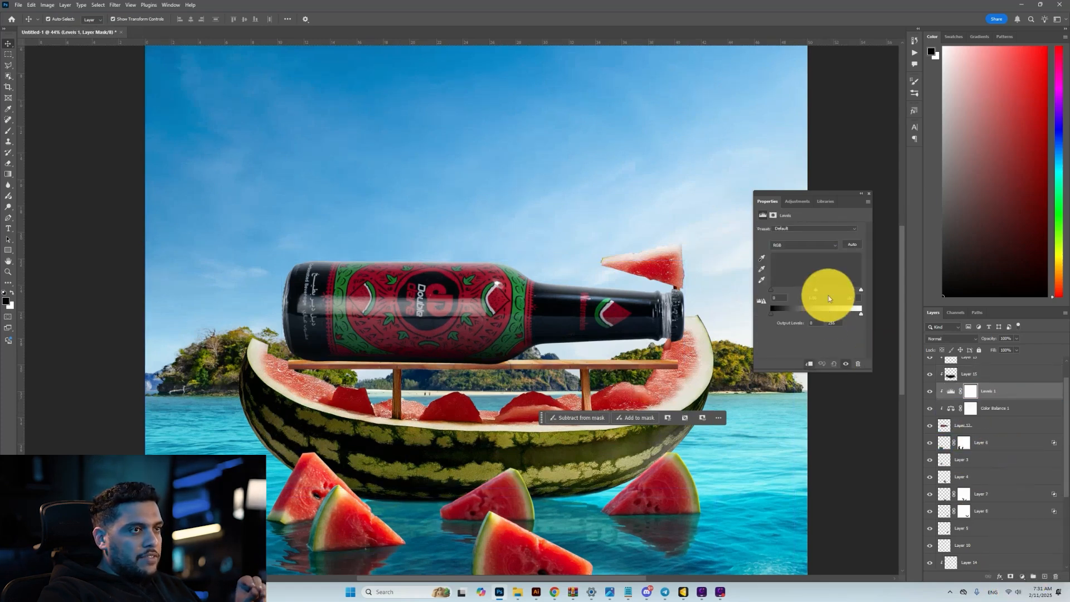
drag(820, 290, 801, 290)
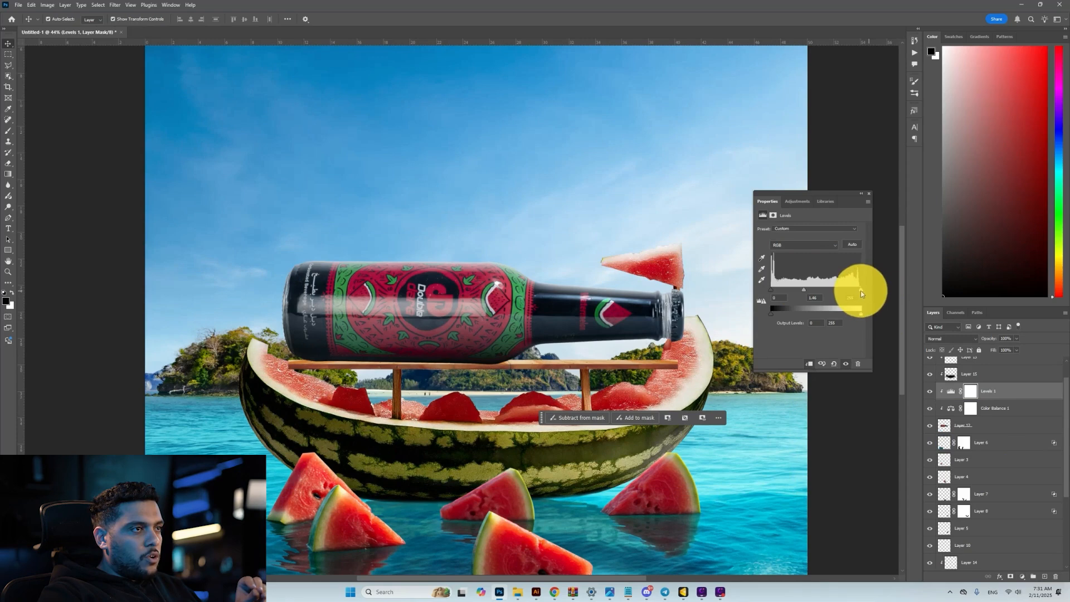
drag(847, 291, 849, 290)
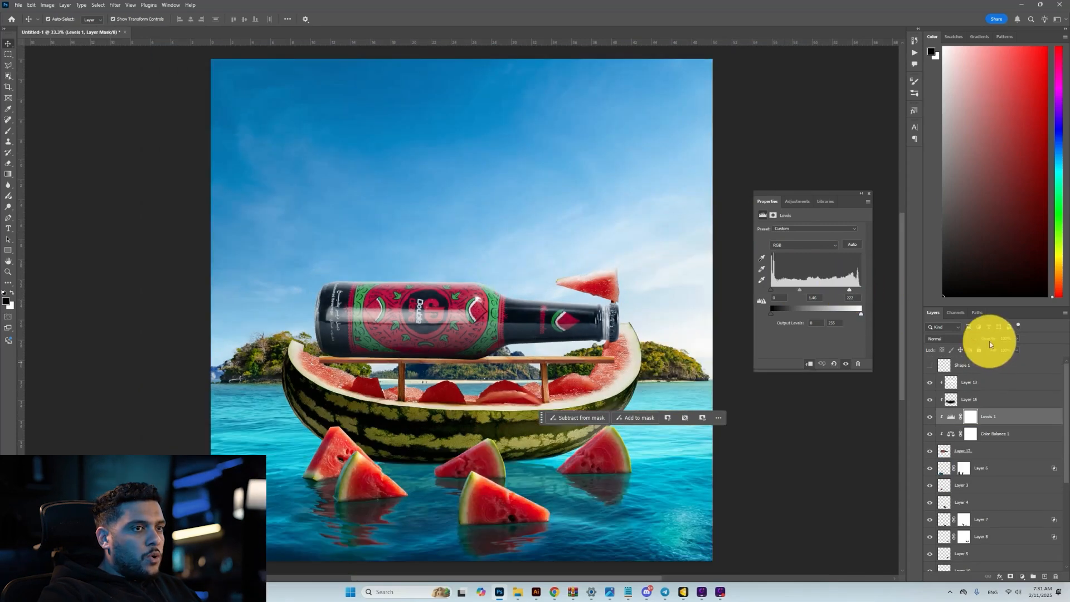
Step: Hide the neck highlight's shape layer and reduce the opacity of the bottle's Levels adjustment
drag(989, 339, 969, 341)
click(877, 418)
scroll(653, 443, down, 3)
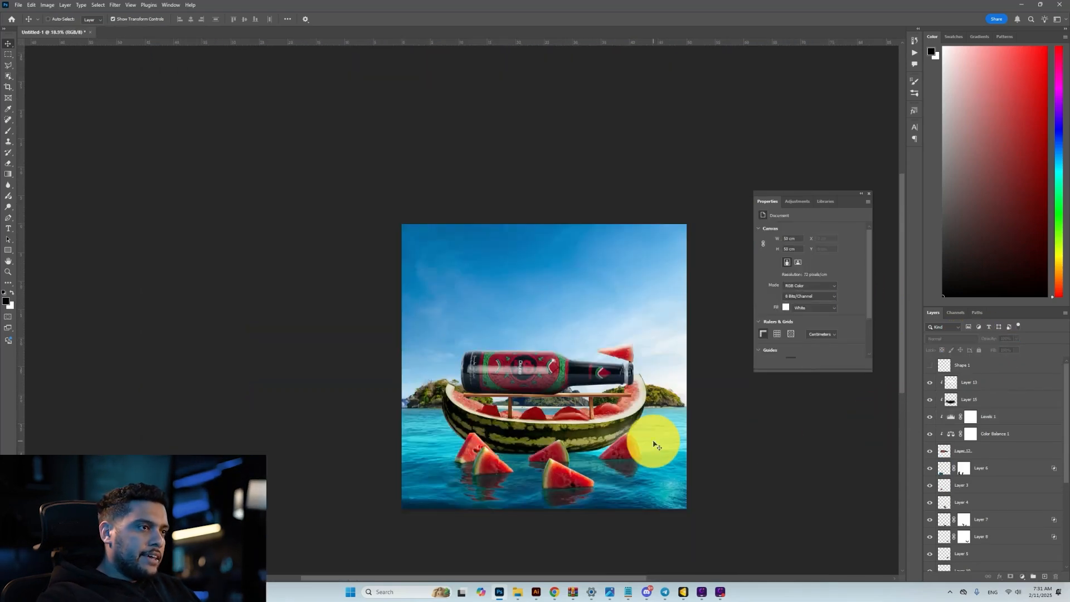
scroll(653, 443, up, 3)
Step: Add a Color Balance adjustment clipped to the boat, shift its midtones slightly toward cyan and blue, and compare the result
click(651, 443)
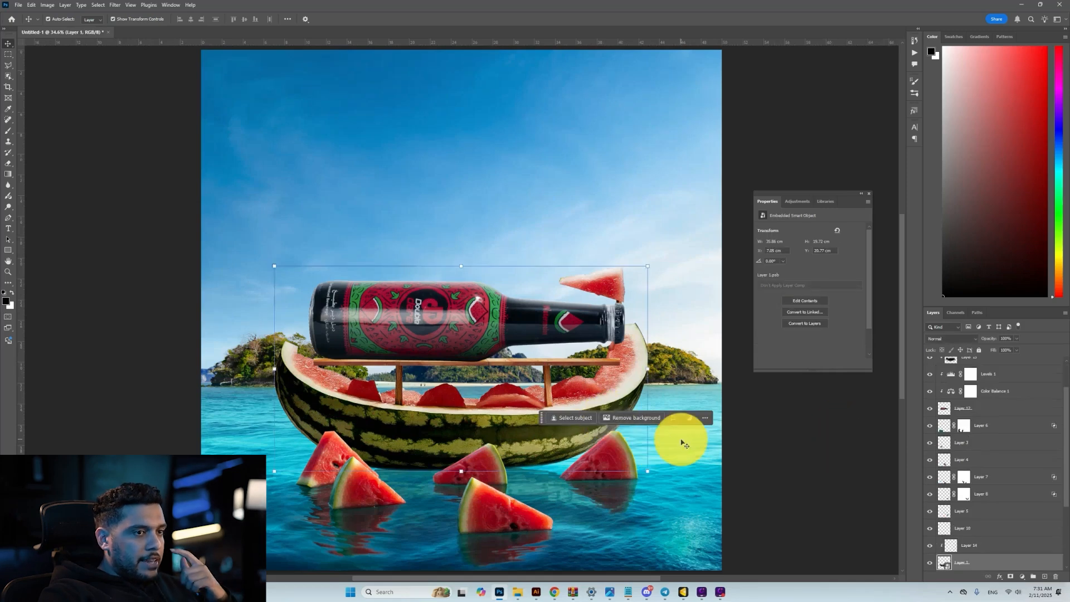
click(1021, 579)
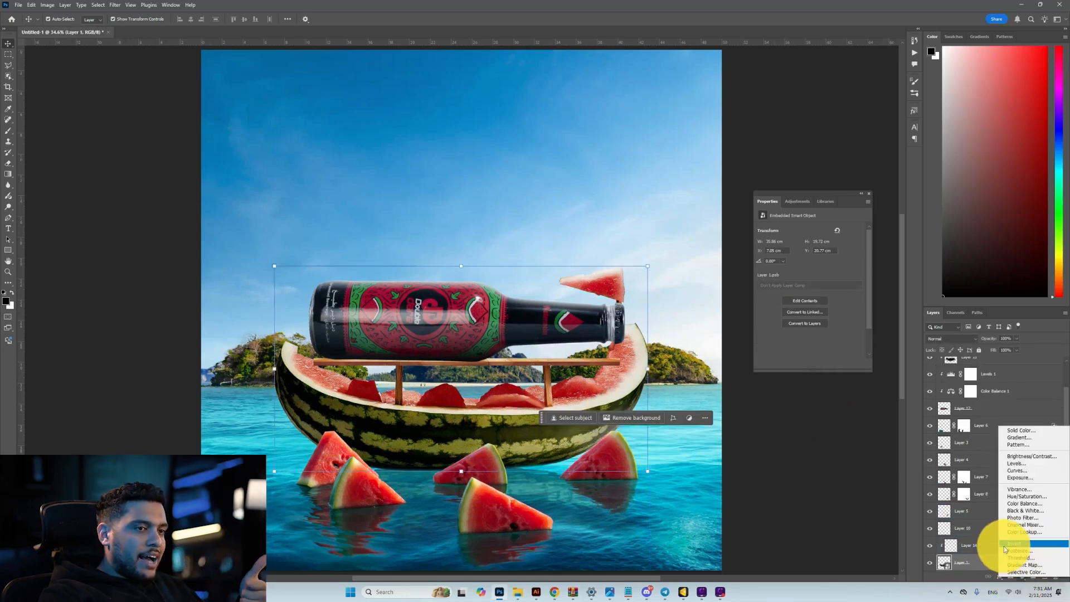
click(1020, 505)
drag(798, 273, 795, 250)
drag(813, 276, 806, 276)
click(930, 564)
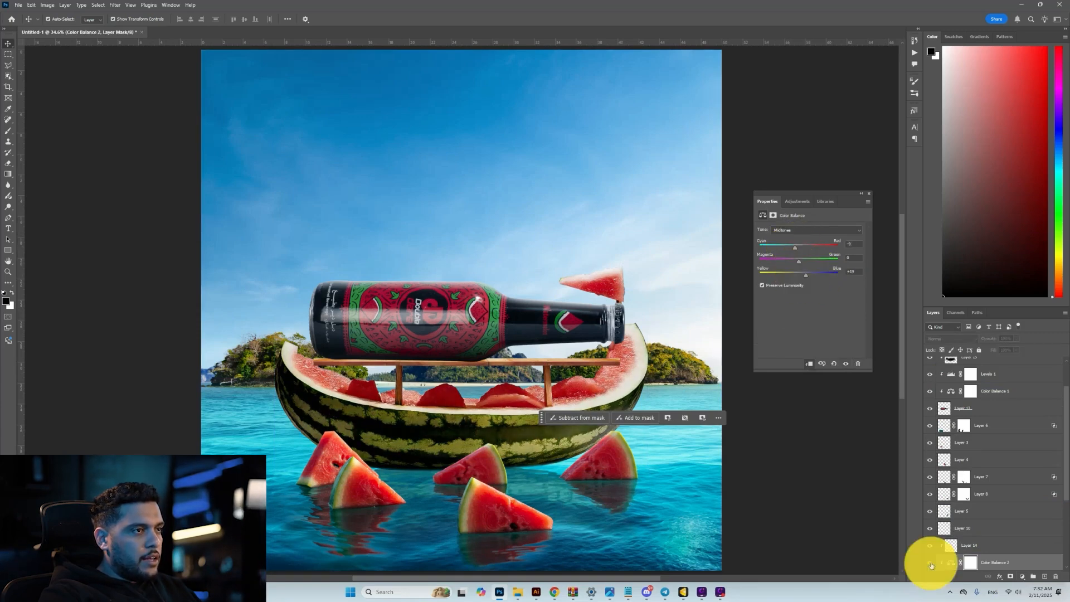
click(931, 564)
Step: Load the boat's outline as a selection and add a layer mask to the wooden plank's layer
click(829, 491)
scroll(545, 408, down, 5)
scroll(502, 368, up, 10)
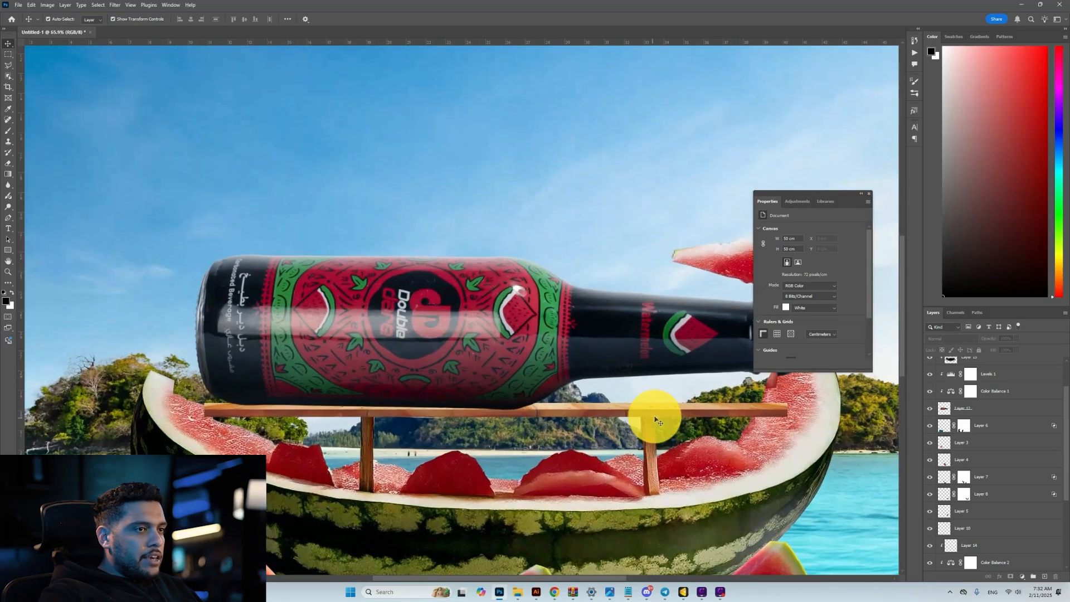
click(656, 419)
scroll(646, 412, up, 3)
scroll(805, 418, down, 8)
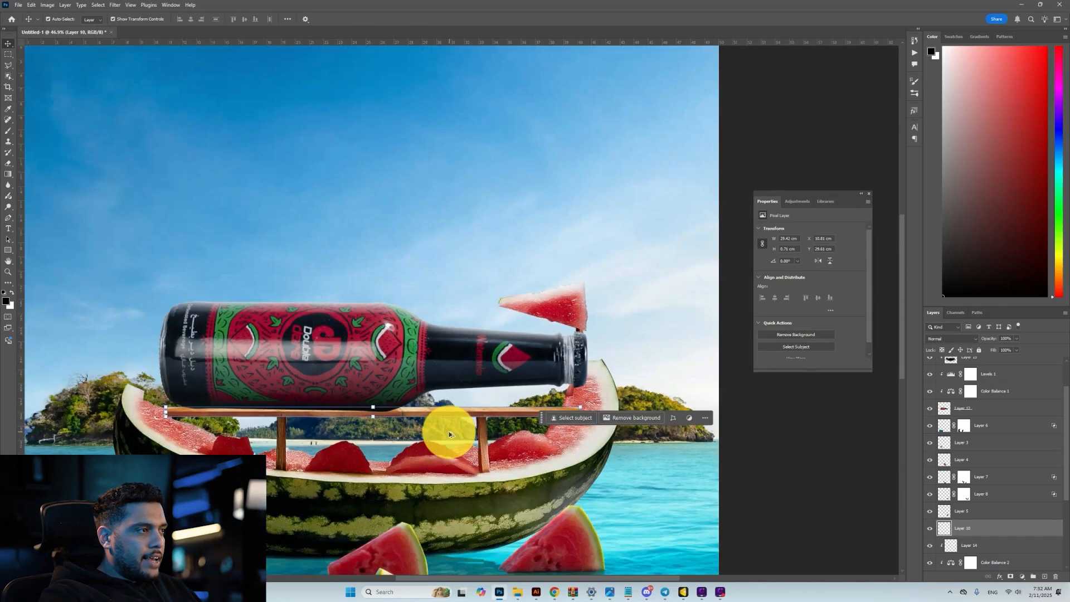
scroll(585, 409, up, 12)
scroll(955, 515, down, 3)
ctrl+click(951, 516)
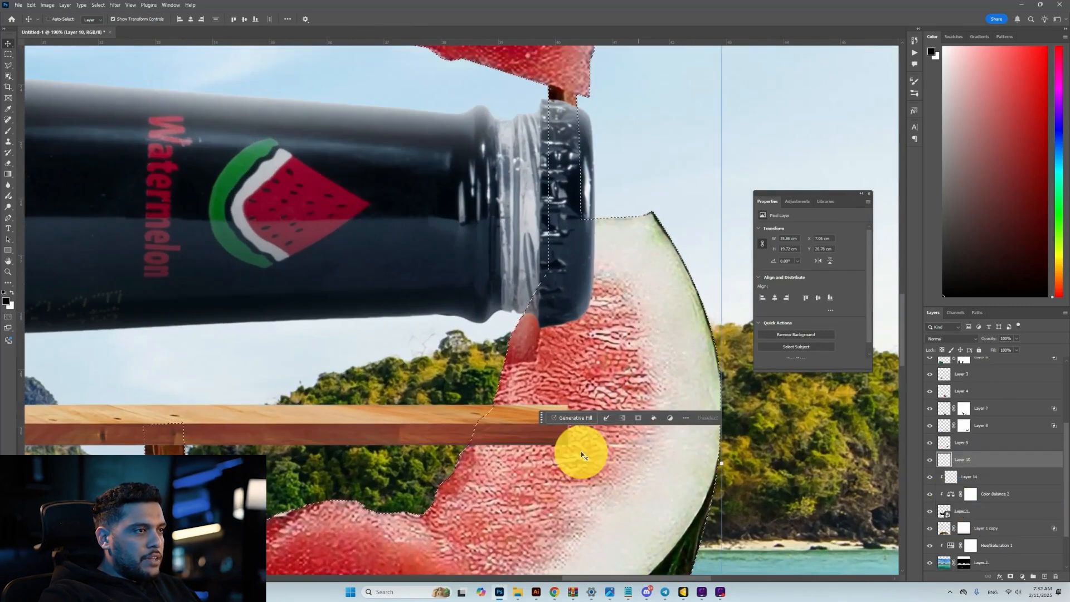
scroll(469, 423, up, 3)
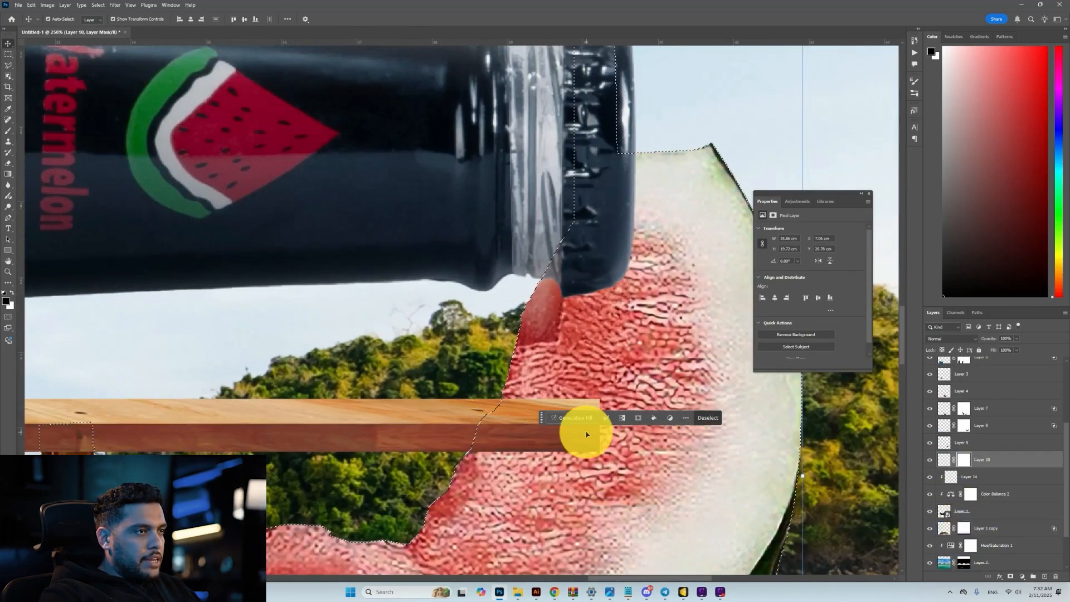
click(638, 417)
Step: Hide the plank's end that overlaps the watermelon rim by painting its mask with a hard black brush inside the boat selection
key(b)
right_click(621, 332)
drag(623, 323, 676, 334)
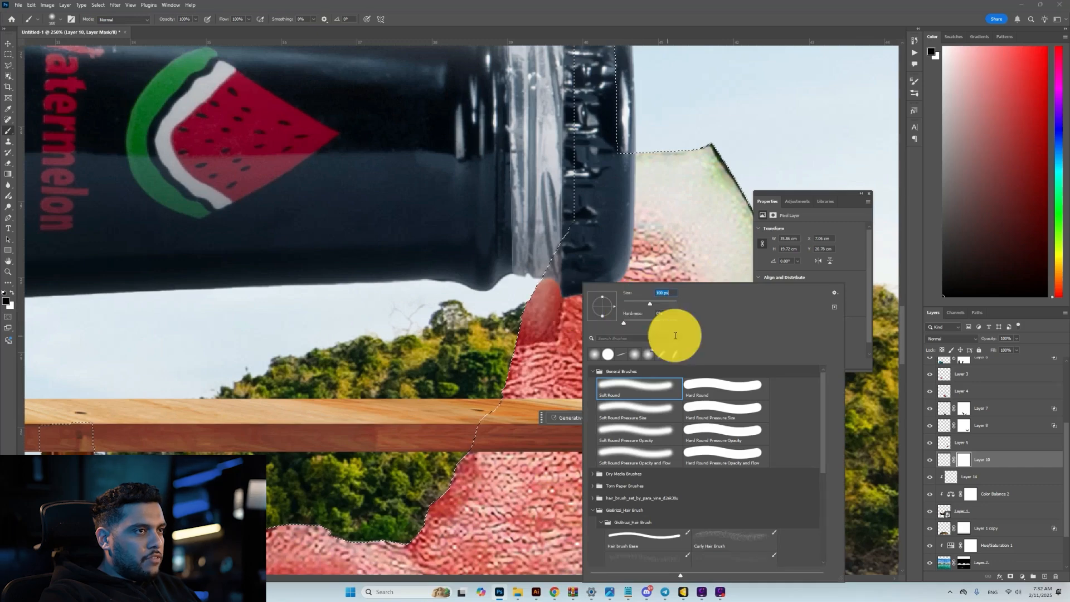
click(678, 235)
mouse_move(568, 422)
mouse_down()
mouse_move(408, 382)
mouse_move(412, 365)
mouse_move(338, 408)
mouse_move(395, 423)
mouse_move(751, 444)
mouse_up()
scroll(413, 423, down, 3)
scroll(722, 461, down, 3)
scroll(645, 496, left, 5)
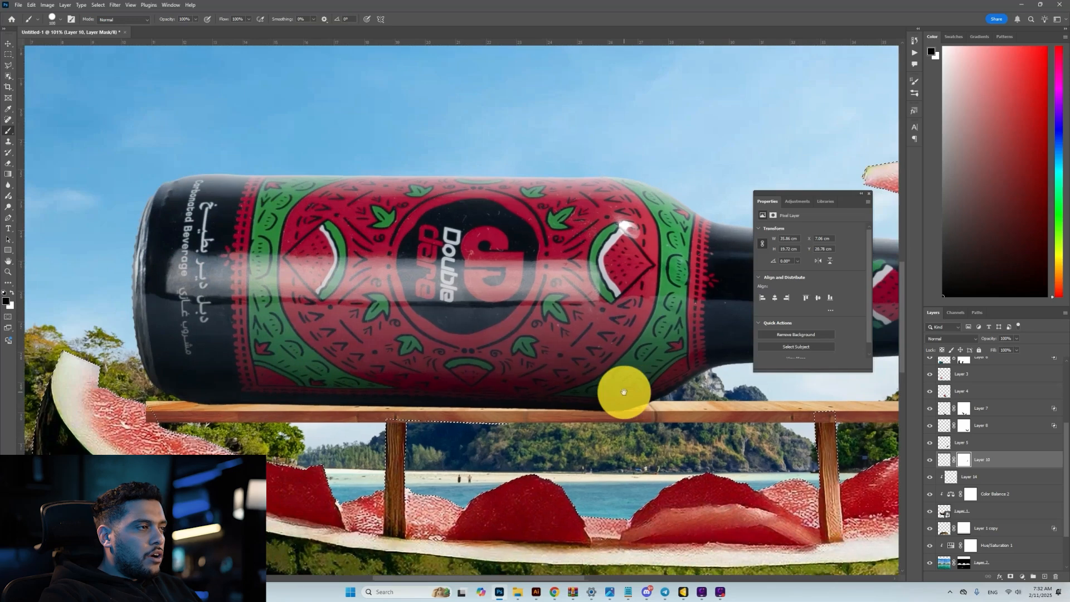
scroll(204, 457, down, 7)
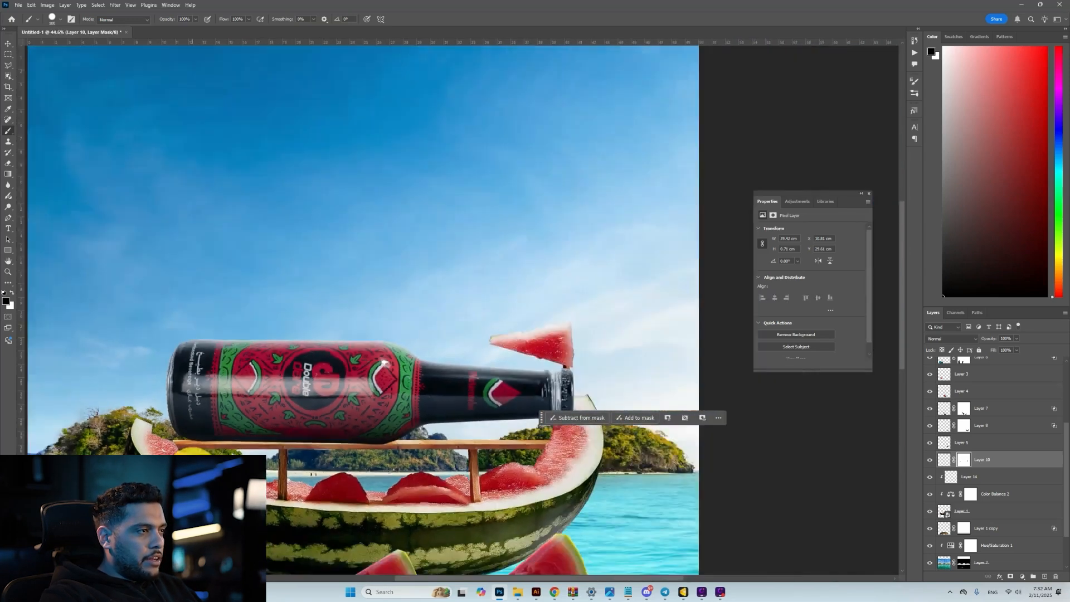
Step: Paint a white highlight along the plank's top surface on a new layer clipped to the plank
scroll(234, 484, up, 4)
key(v)
click(1044, 578)
alt+click(1015, 468)
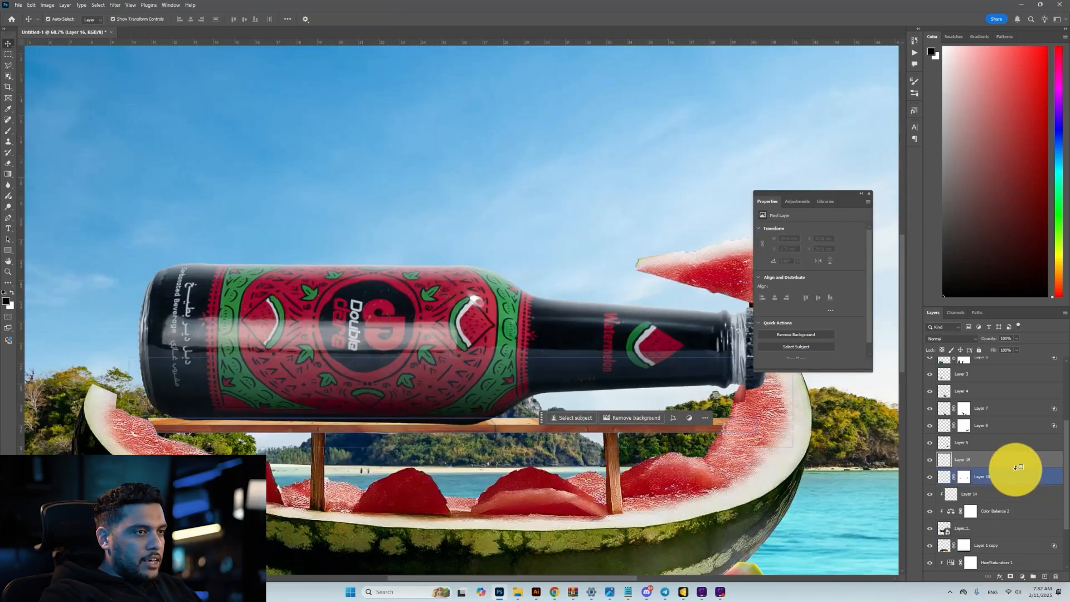
key(b)
key(x)
scroll(746, 381, up, 8)
right_click(748, 406)
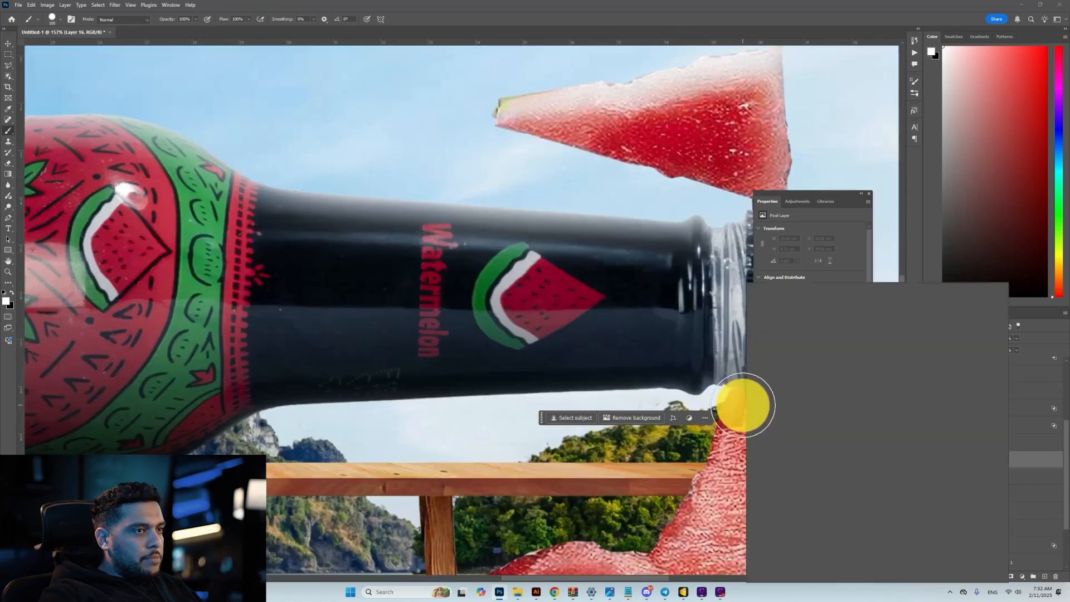
click(801, 321)
click(447, 398)
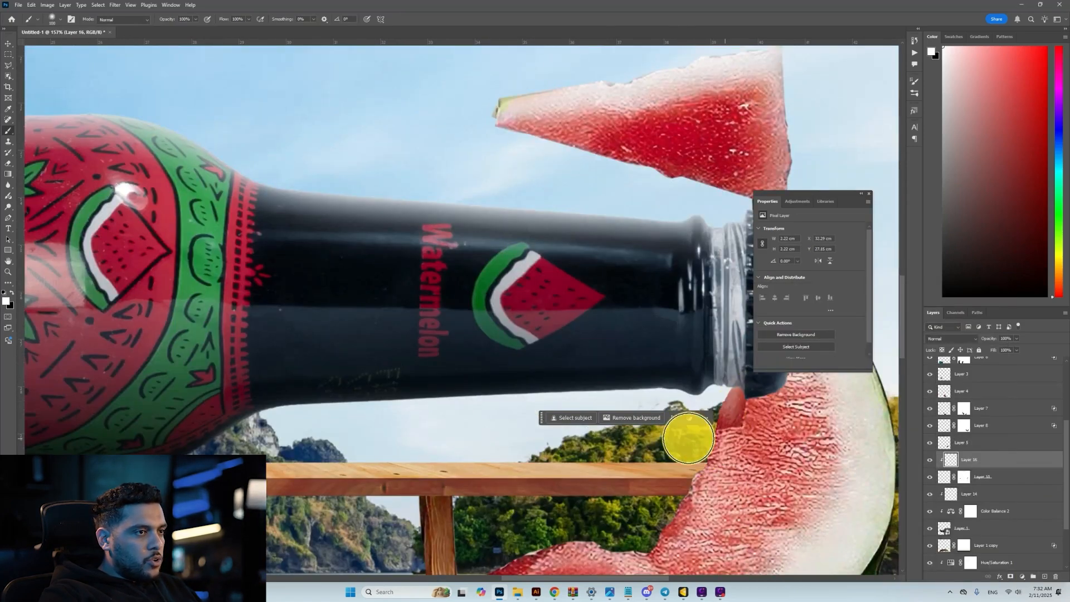
mouse_move(295, 428)
mouse_down()
mouse_move(11, 415)
mouse_move(275, 447)
mouse_up()
scroll(314, 486, up, 1)
drag(314, 490, 1064, 522)
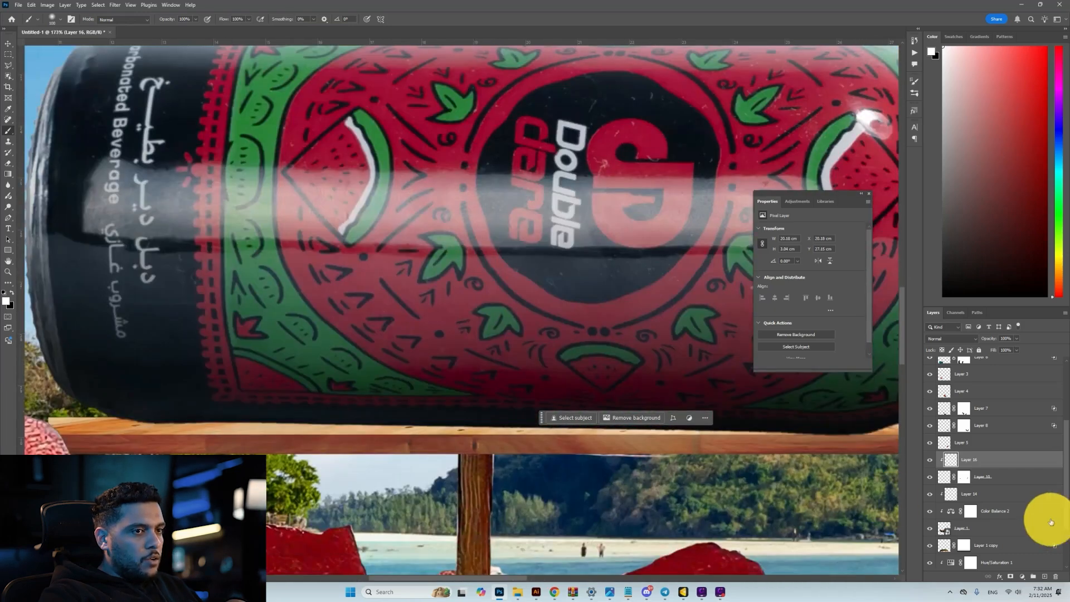
Step: Paint soft black shading along the plank on another new clipped layer directly above the plank layer
click(1021, 481)
click(1045, 576)
key(x)
scroll(394, 502, down, 3)
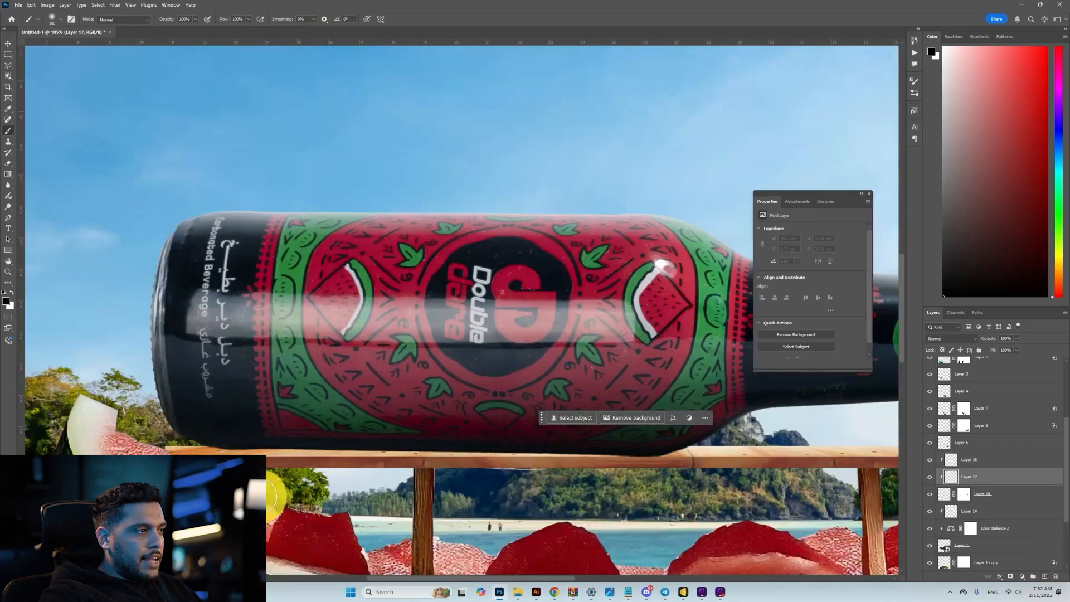
scroll(883, 496, down, 5)
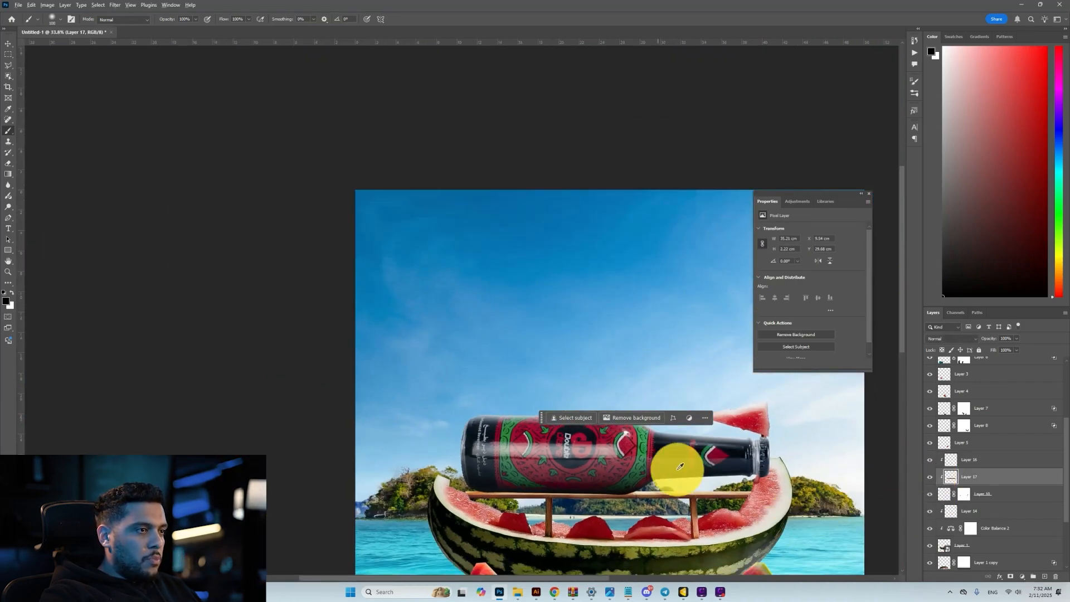
scroll(680, 466, up, 3)
key(v)
scroll(382, 496, up, 2)
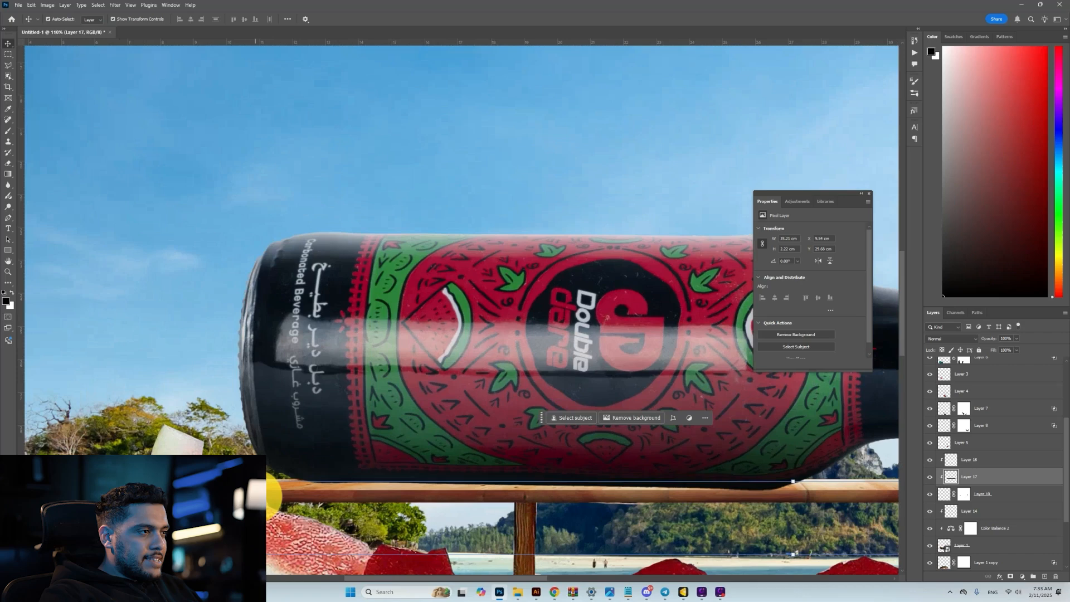
Step: Add a Levels adjustment clipped to the plank and darken it by lowering the white output level
click(379, 493)
click(1022, 577)
click(1031, 463)
drag(868, 313, 824, 313)
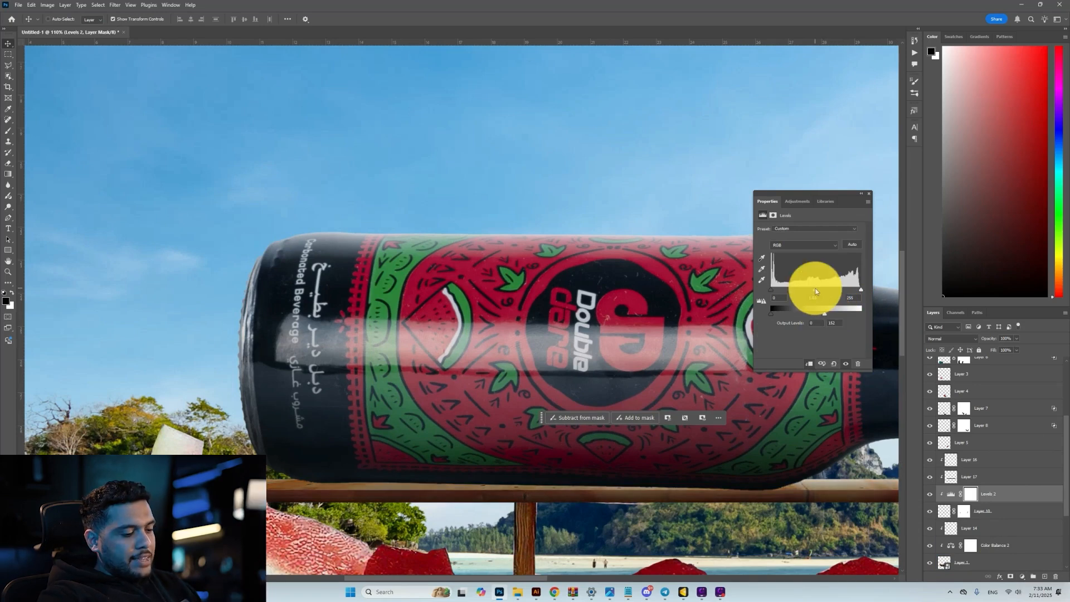
Step: Invert the plank's Levels mask and paint white on it to restrict the darkening to the area beneath the bottle
key(ctrl+i)
key(b)
key(x)
mouse_move(333, 474)
mouse_down()
mouse_move(679, 481)
mouse_move(414, 466)
mouse_move(434, 469)
mouse_move(321, 476)
mouse_move(396, 490)
mouse_up()
scroll(559, 477, down, 3)
scroll(396, 490, down, 3)
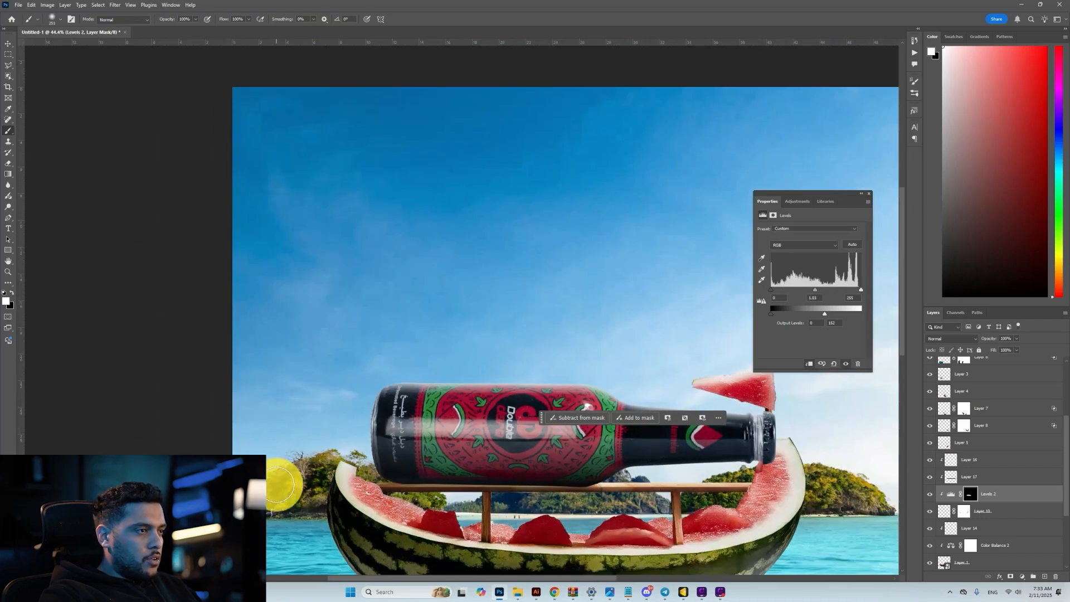
scroll(520, 509, down, 2)
scroll(477, 494, up, 6)
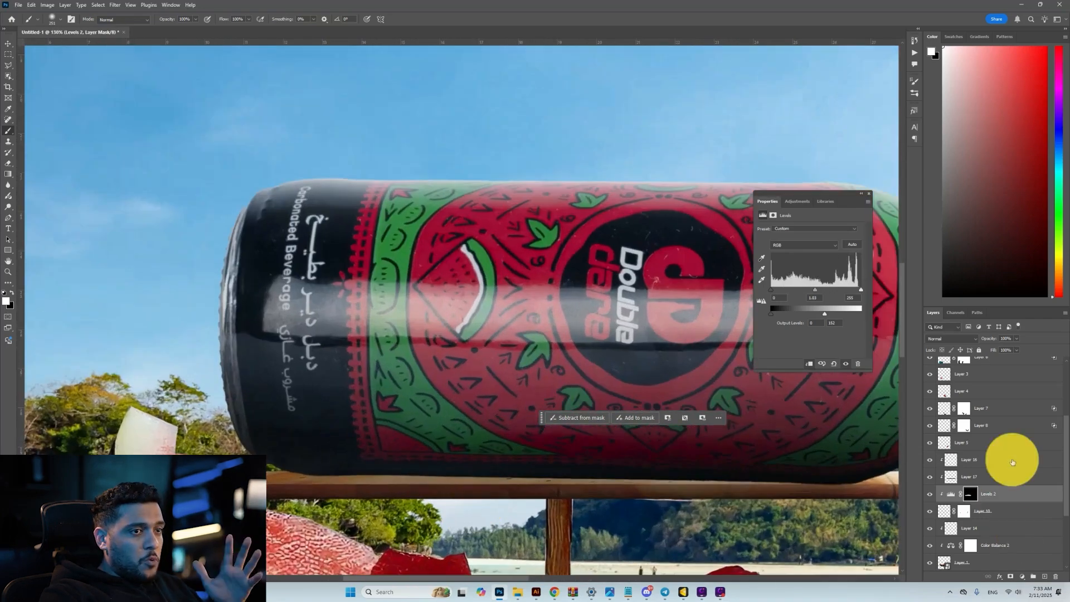
Step: Paint a flat black contact shadow about 12 cm long under the bottle's base on a new layer and reduce its opacity
click(1012, 462)
click(1045, 576)
right_click(332, 386)
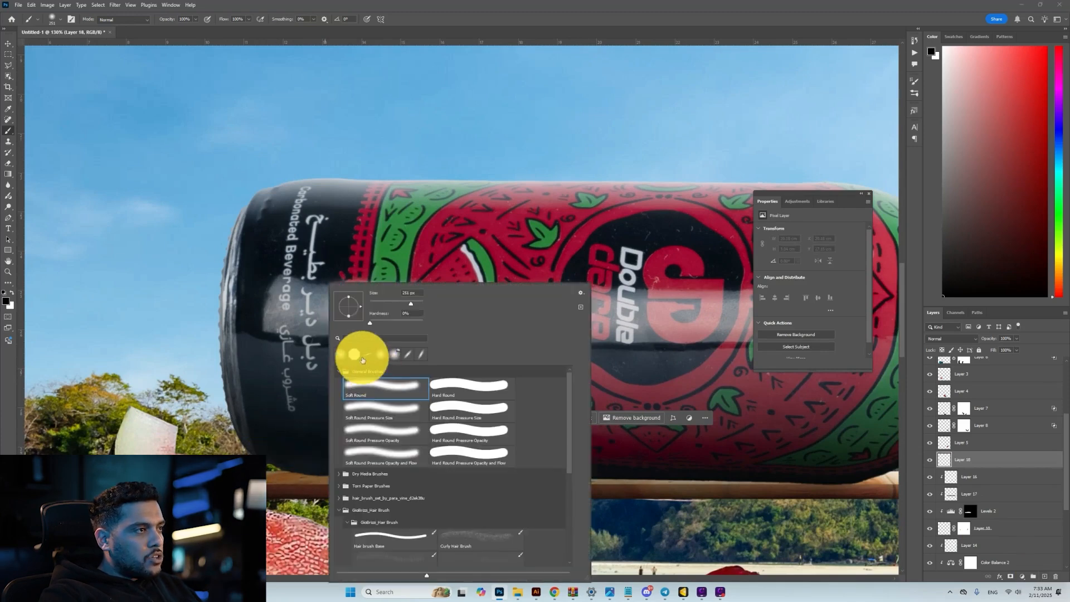
click(273, 374)
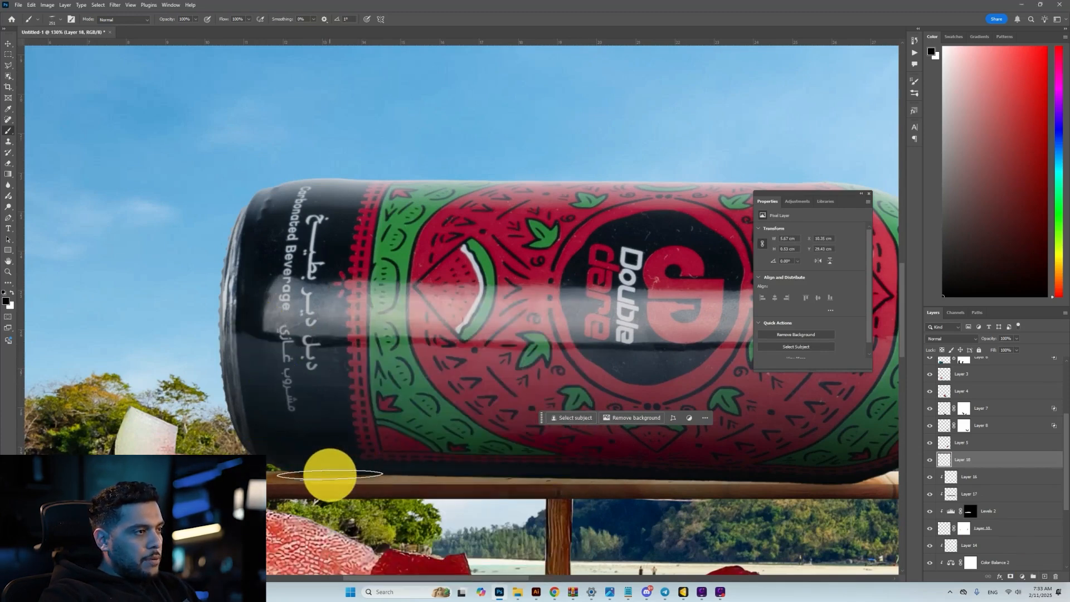
scroll(334, 478, up, 3)
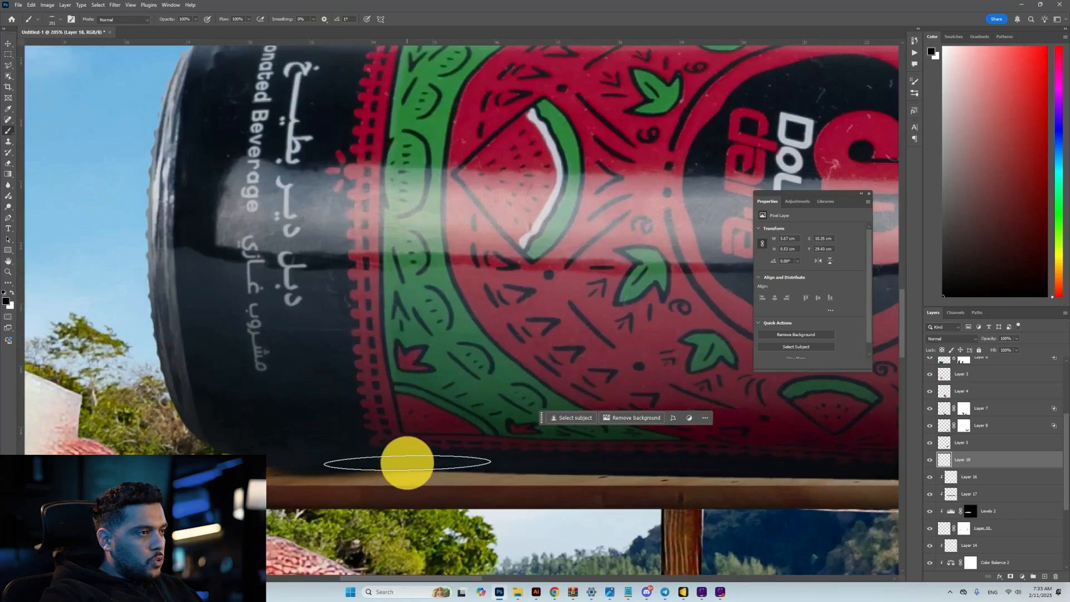
scroll(407, 463, down, 2)
mouse_move(405, 472)
mouse_down()
mouse_move(595, 469)
mouse_move(290, 467)
mouse_up()
click(979, 341)
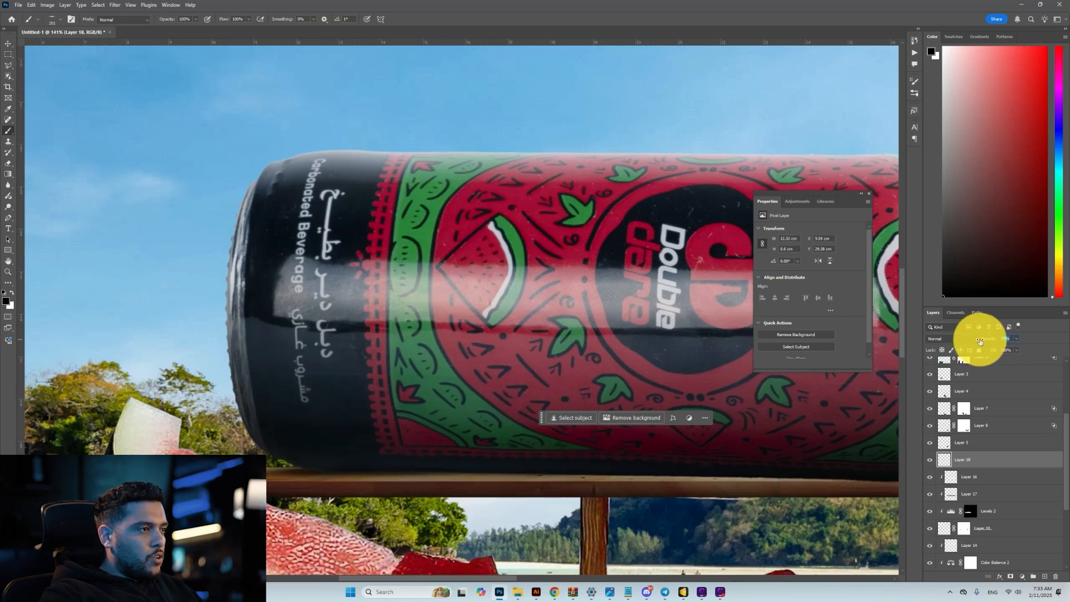
click(1012, 510)
key(x)
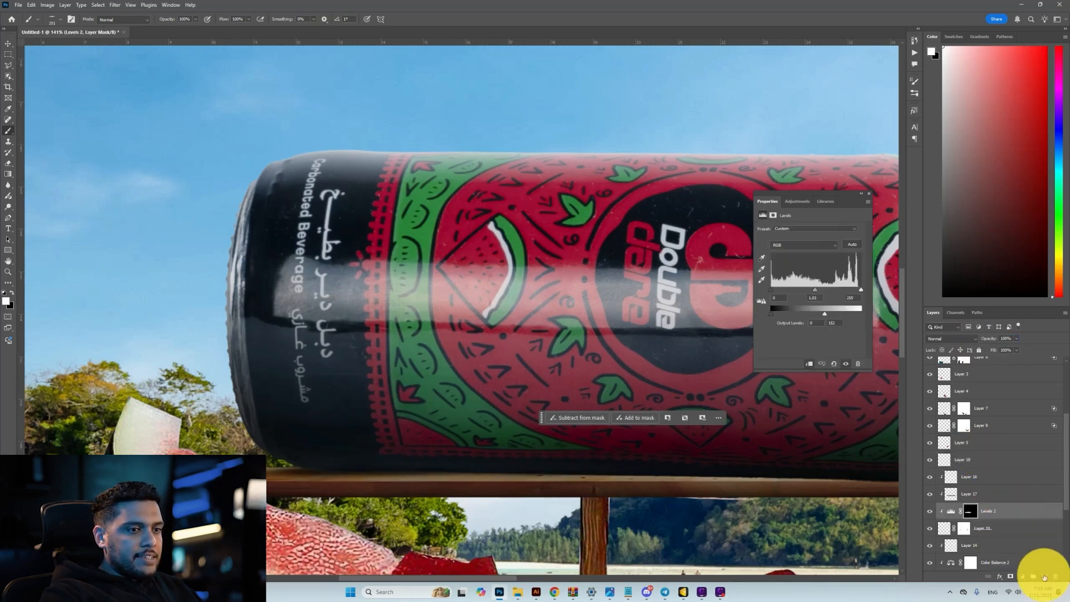
click(1044, 577)
key(x)
right_click(519, 442)
mouse_move(353, 533)
mouse_down()
mouse_move(292, 485)
mouse_move(313, 485)
mouse_move(223, 481)
mouse_up()
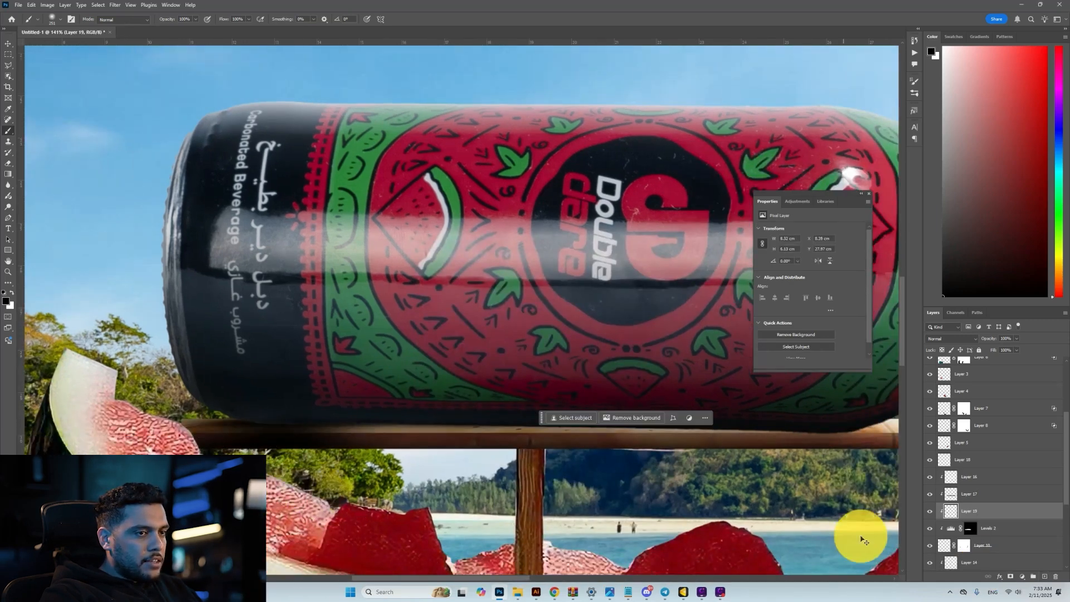
key(ctrl+z)
key(ctrl+z)
Step: Paint soft black shading along the bottle's underside on a new layer clipped to the bottle
key(v)
click(476, 350)
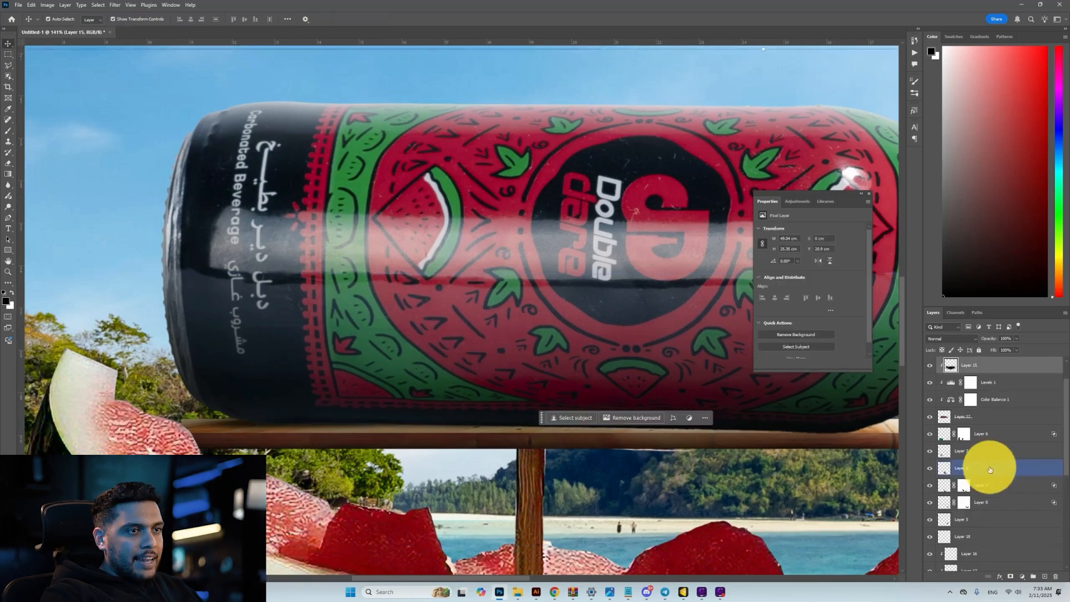
click(981, 417)
click(1043, 576)
key(b)
mouse_move(465, 521)
mouse_down()
mouse_move(313, 476)
mouse_move(179, 485)
mouse_move(252, 477)
mouse_move(200, 482)
mouse_move(626, 497)
mouse_move(506, 513)
mouse_move(302, 504)
mouse_move(269, 495)
mouse_move(270, 477)
mouse_move(245, 482)
mouse_up()
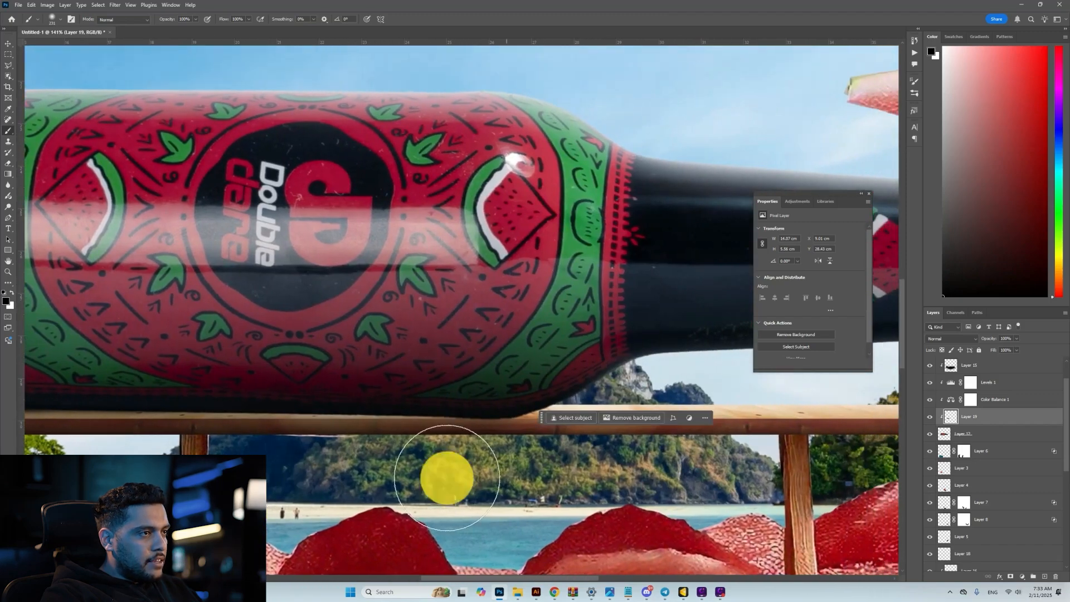
Step: Paint a black shadow on the plank beneath the bottle on a new clipped layer and reduce its opacity
key(v)
click(445, 429)
drag(318, 421, 468, 419)
click(1045, 576)
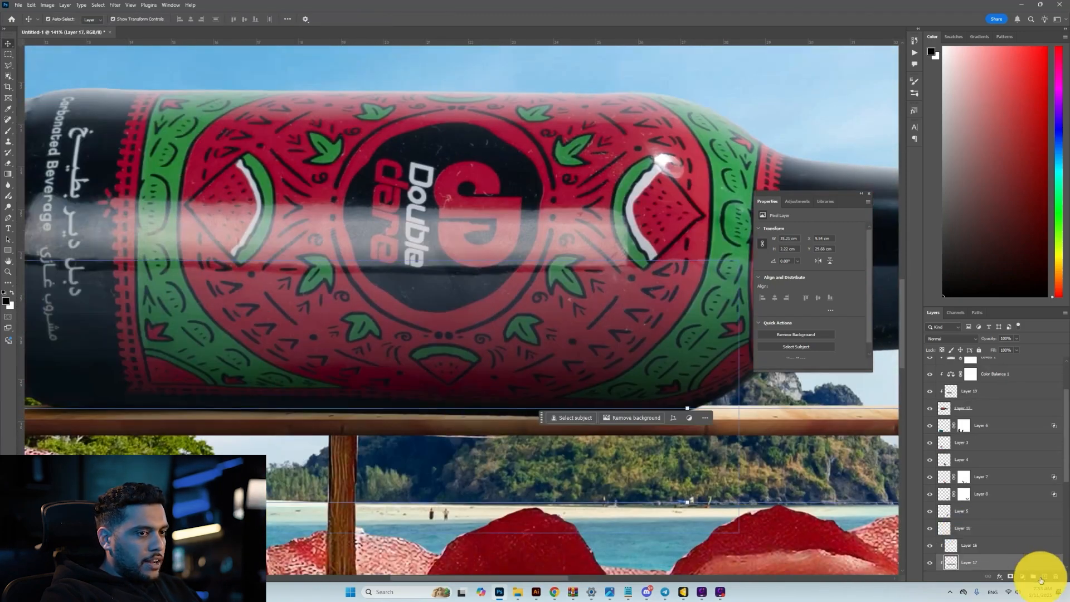
key(b)
mouse_move(650, 375)
mouse_down()
mouse_move(454, 313)
mouse_move(408, 335)
mouse_move(394, 375)
mouse_move(334, 358)
mouse_move(564, 388)
mouse_up()
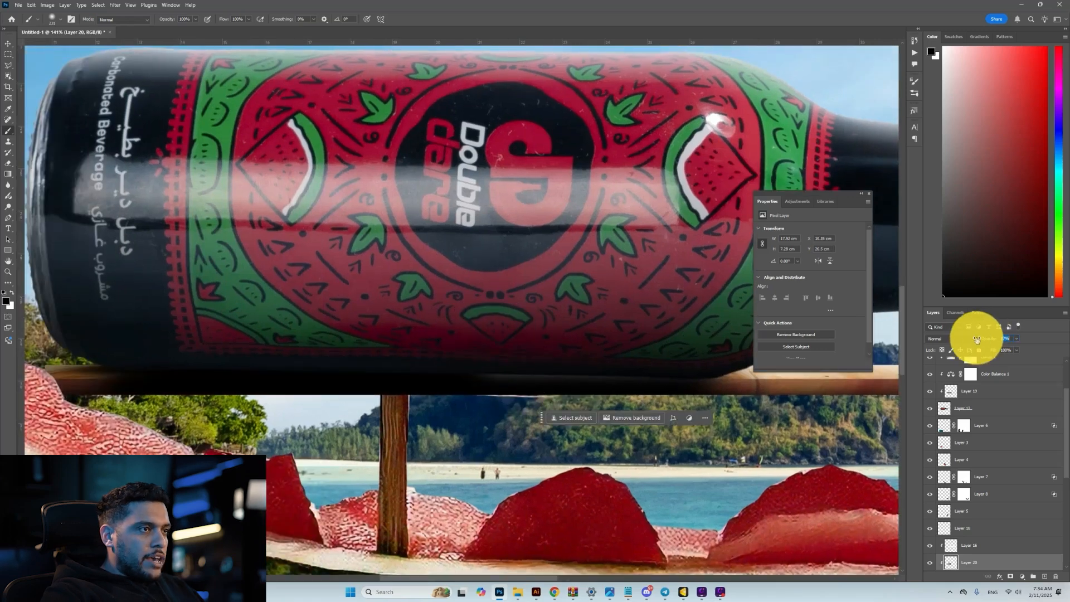
drag(976, 340, 975, 340)
Step: Erase the plank's white highlight with a soft eraser where the bottle rests on it
click(961, 546)
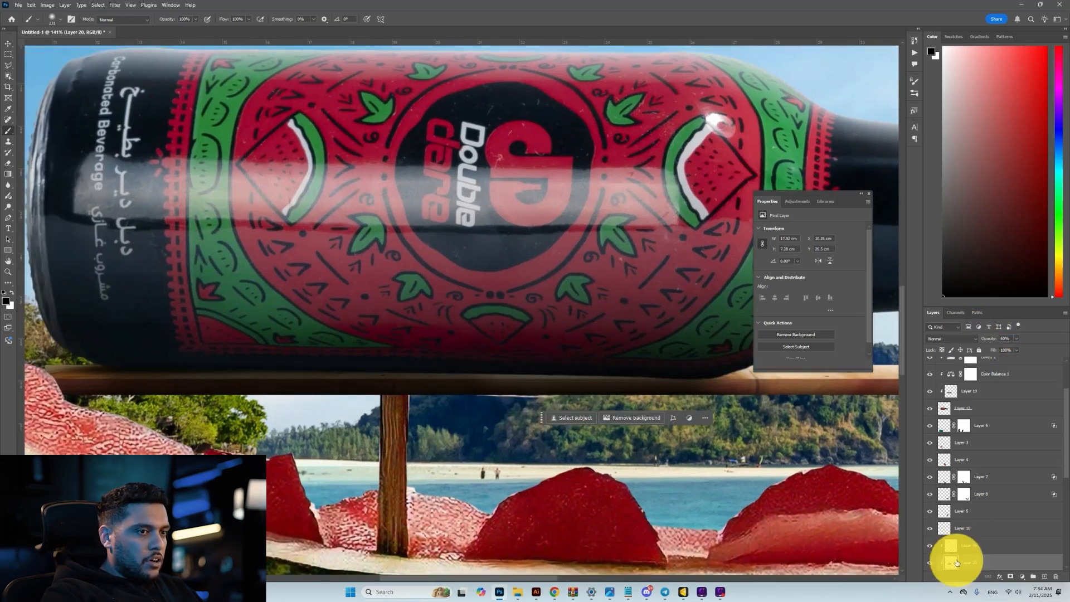
key(e)
alt+right_click(517, 379)
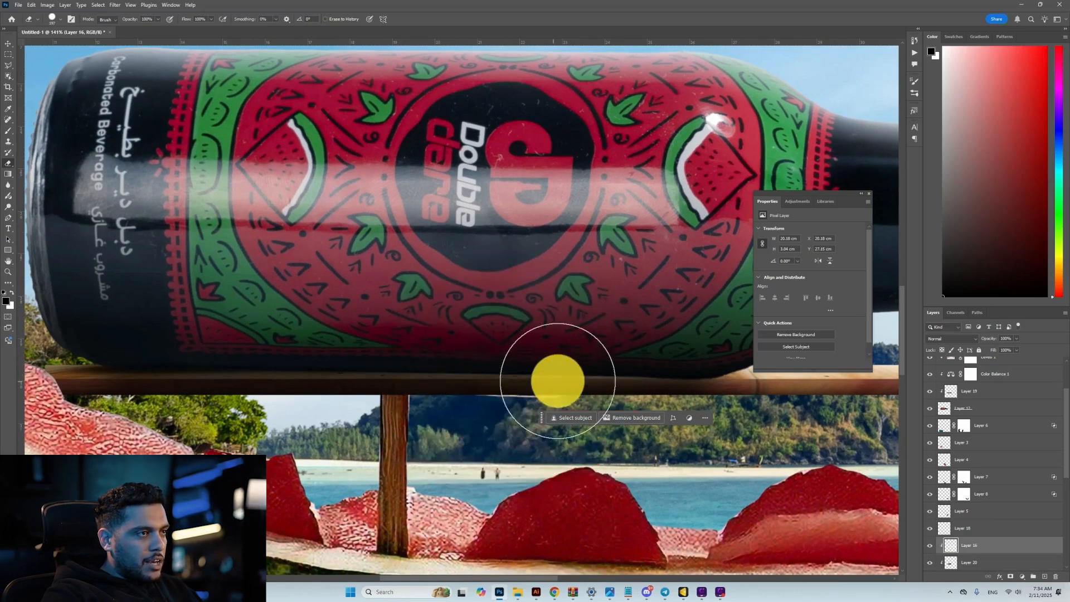
right_click(613, 375)
key(Escape)
scroll(284, 462, down, 3)
scroll(312, 475, down, 7)
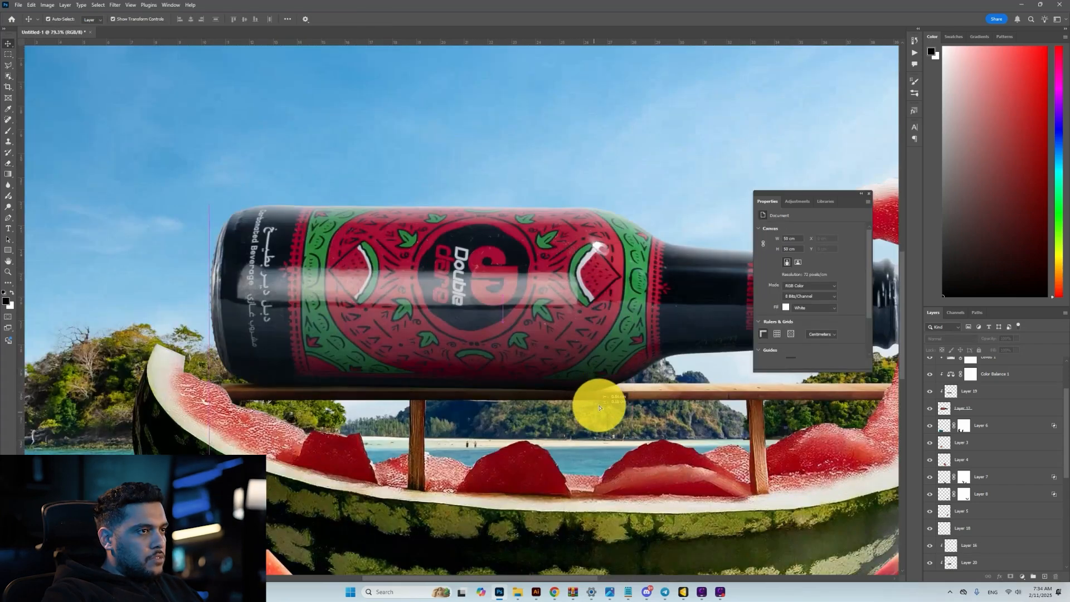
Step: Compare the plank with its newest shadow layer hidden and shown, fine-tune that layer's opacity, and check the whole composite
click(599, 408)
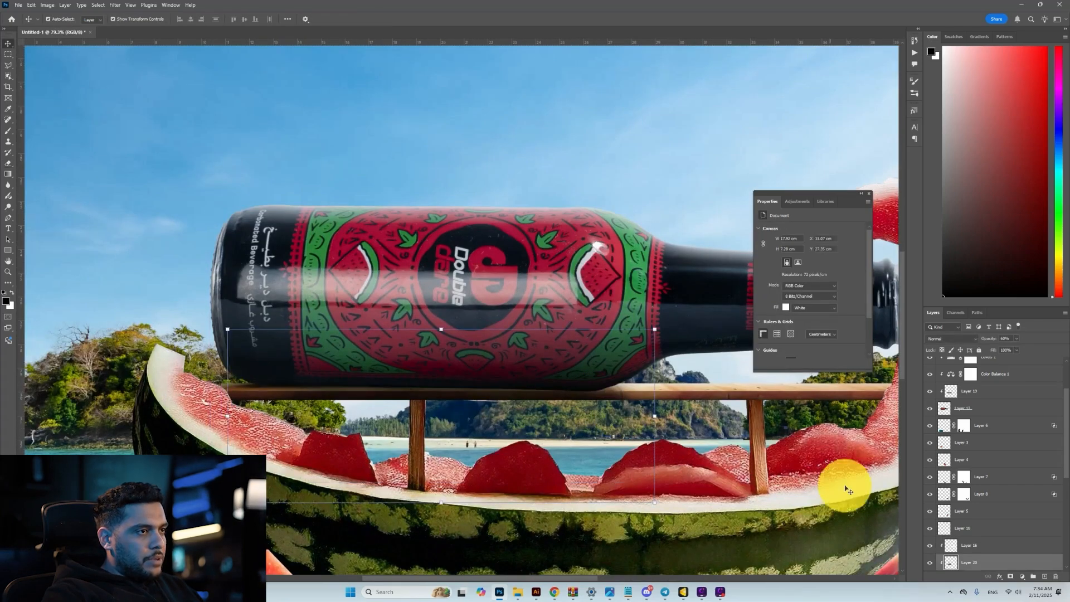
click(930, 564)
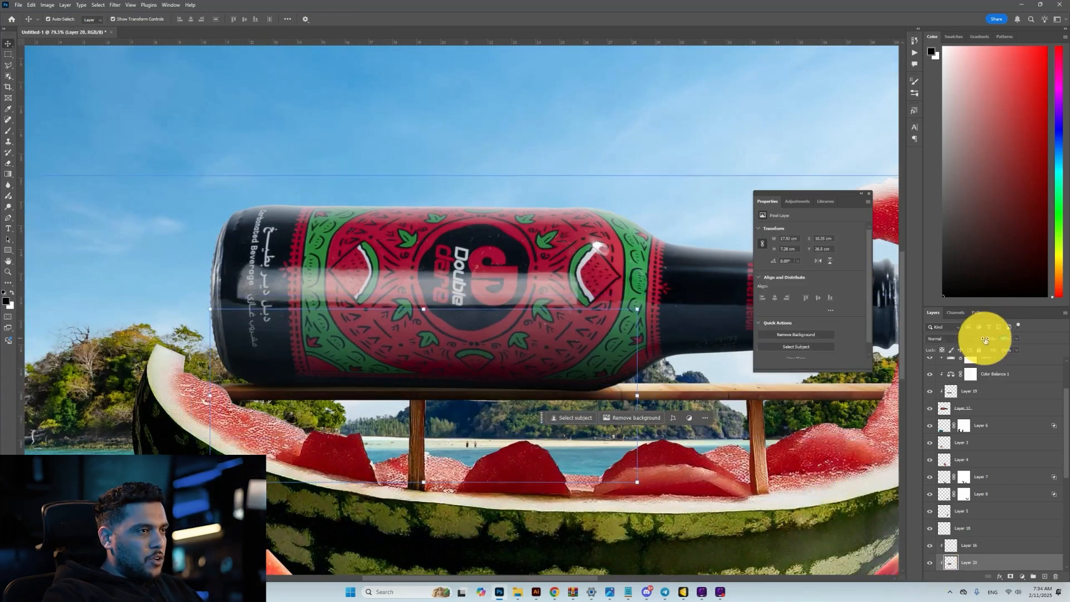
scroll(521, 411, down, 7)
click(313, 448)
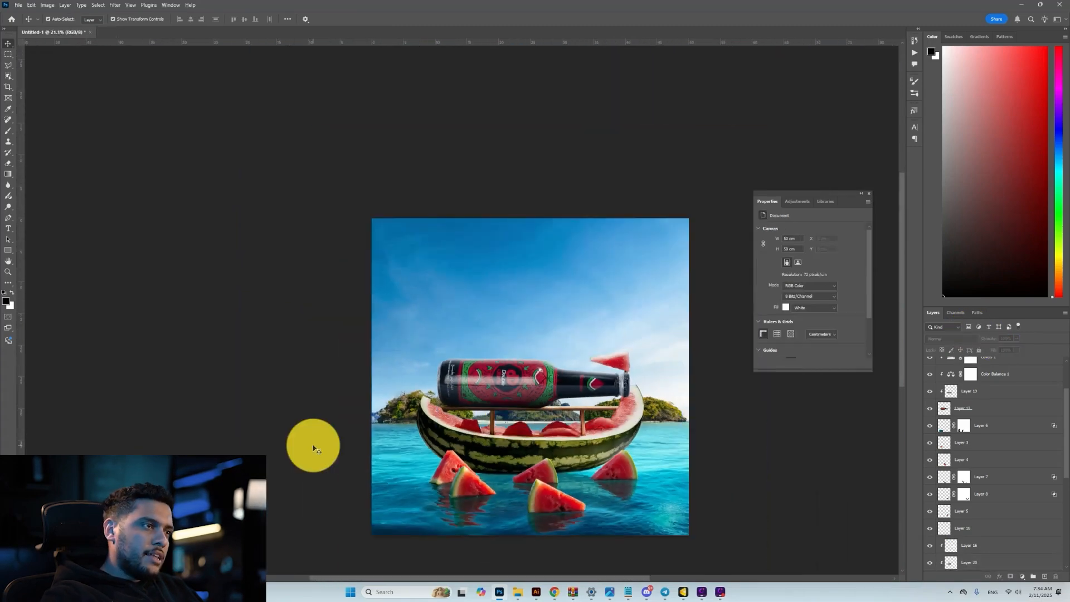
Step: Compare the bottle's underside shading layer (Layer 15) hidden and shown, slightly lower its opacity, and check the whole composite
scroll(518, 414, up, 6)
scroll(652, 404, up, 5)
click(947, 363)
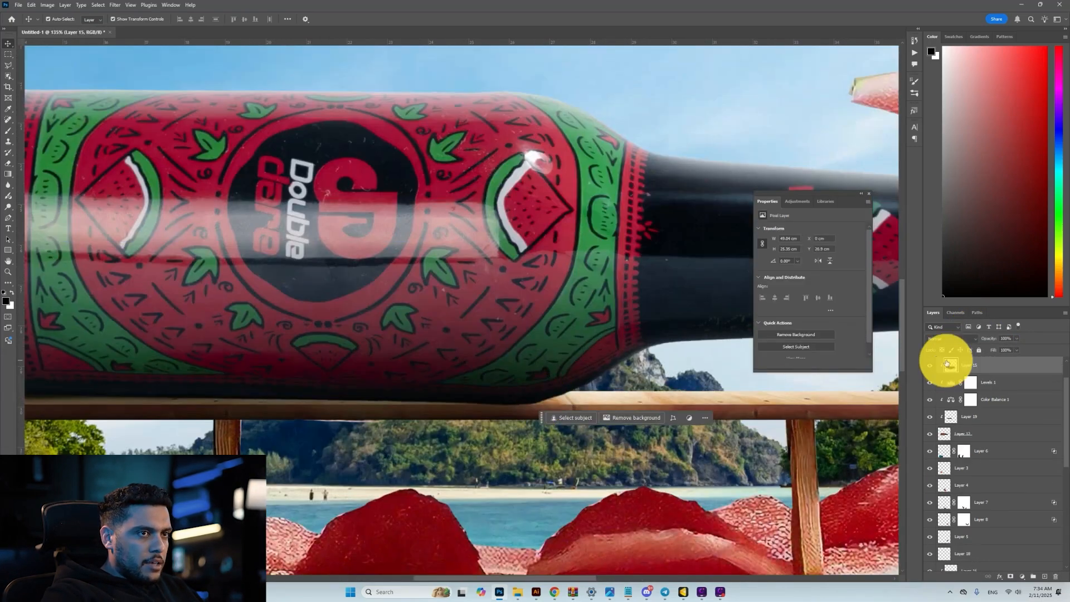
click(933, 366)
click(933, 365)
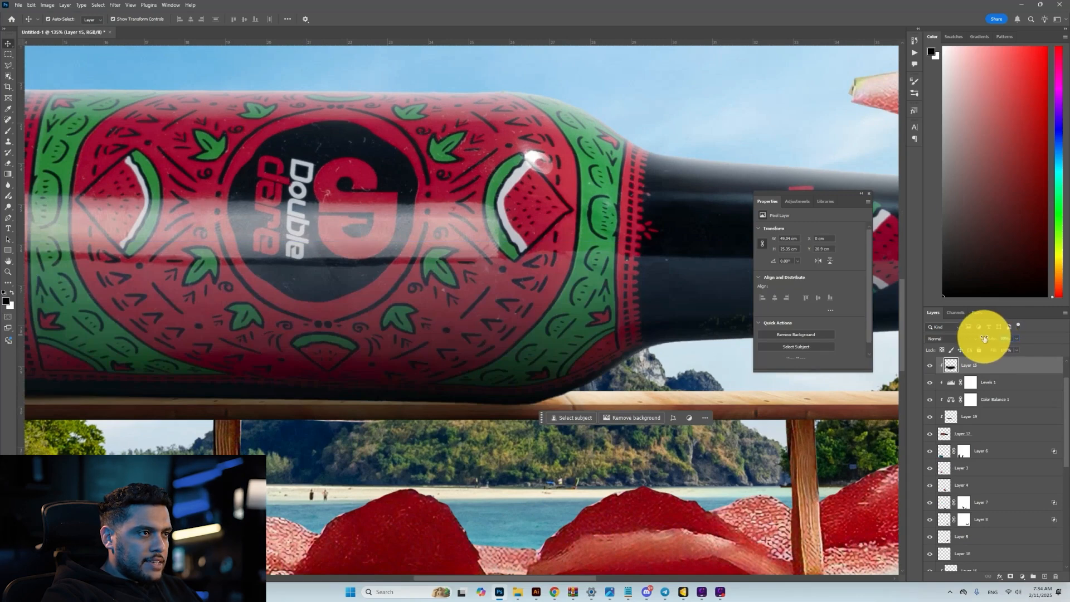
scroll(966, 401, up, 2)
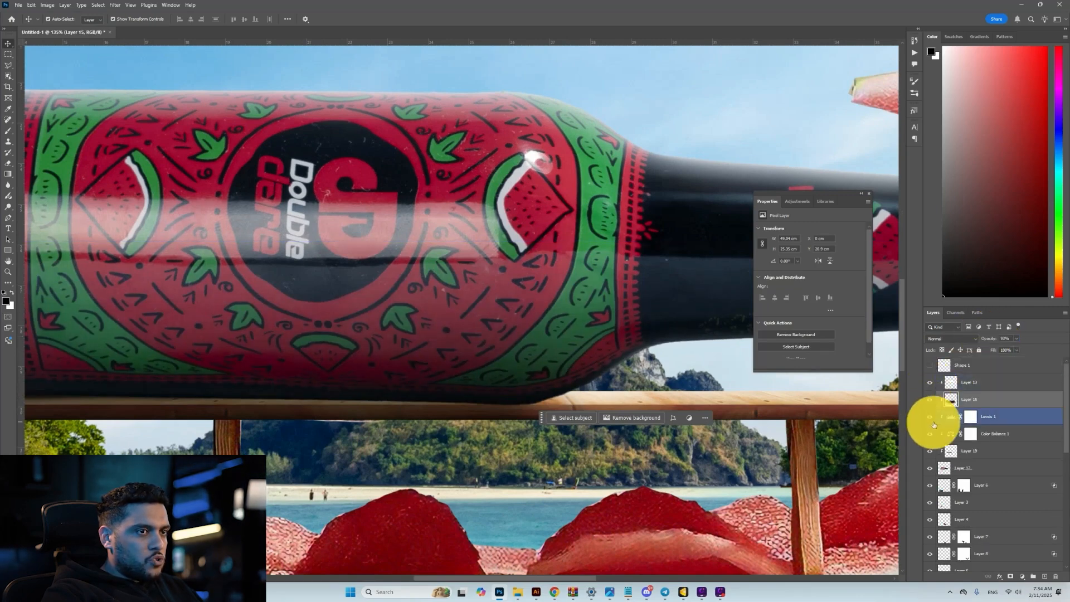
click(937, 451)
scroll(418, 406, down, 10)
click(207, 467)
scroll(377, 459, up, 2)
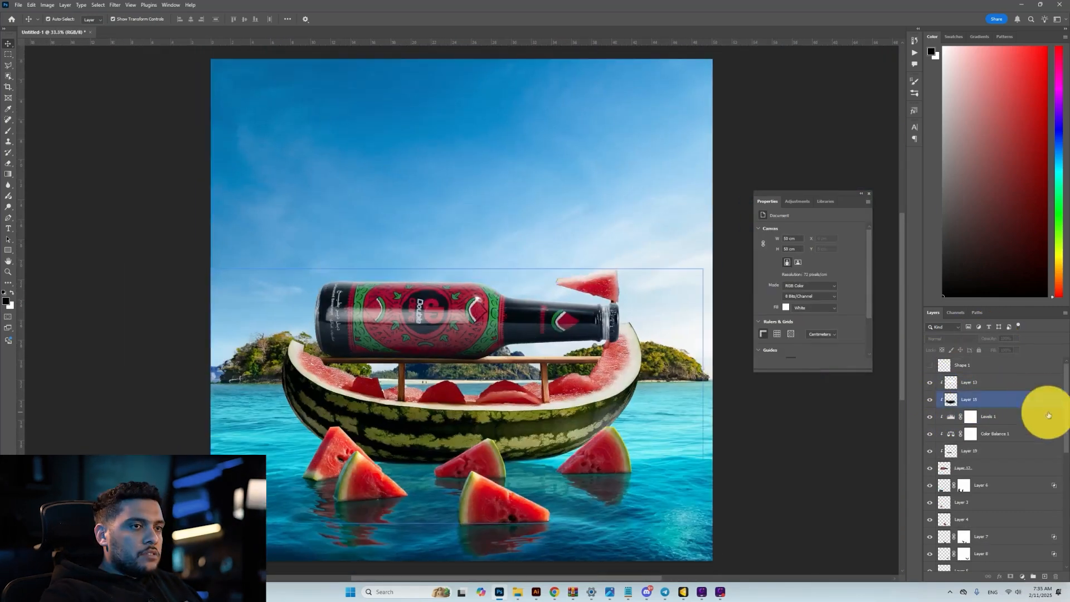
Step: Delete the hidden Shape 1 layer and add a Color Balance adjustment above all layers, shifting the midtones toward red and yellow
click(941, 374)
key(Delete)
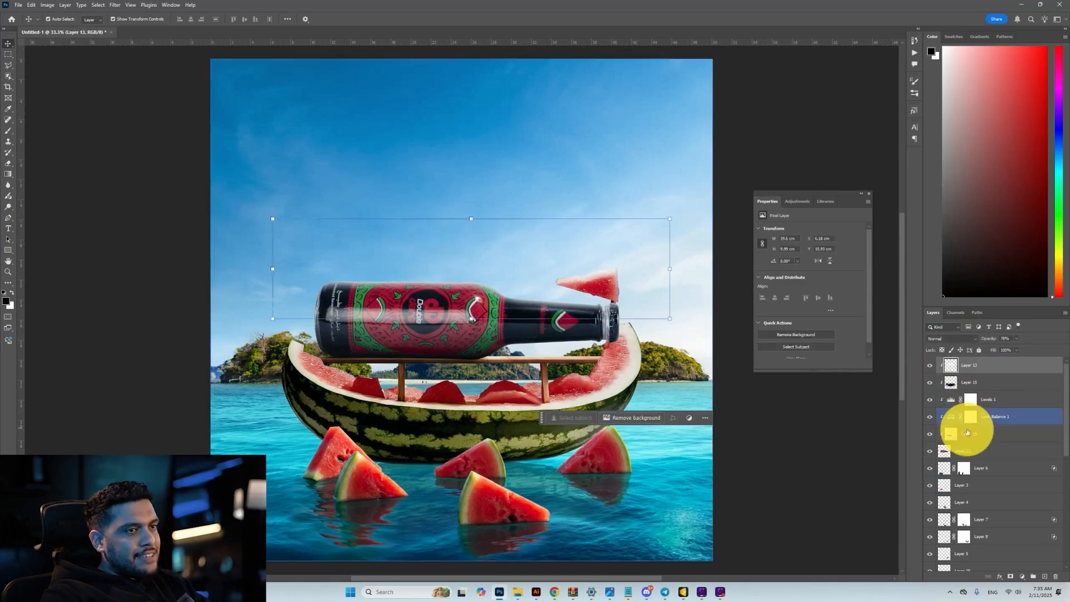
click(1022, 576)
click(1031, 502)
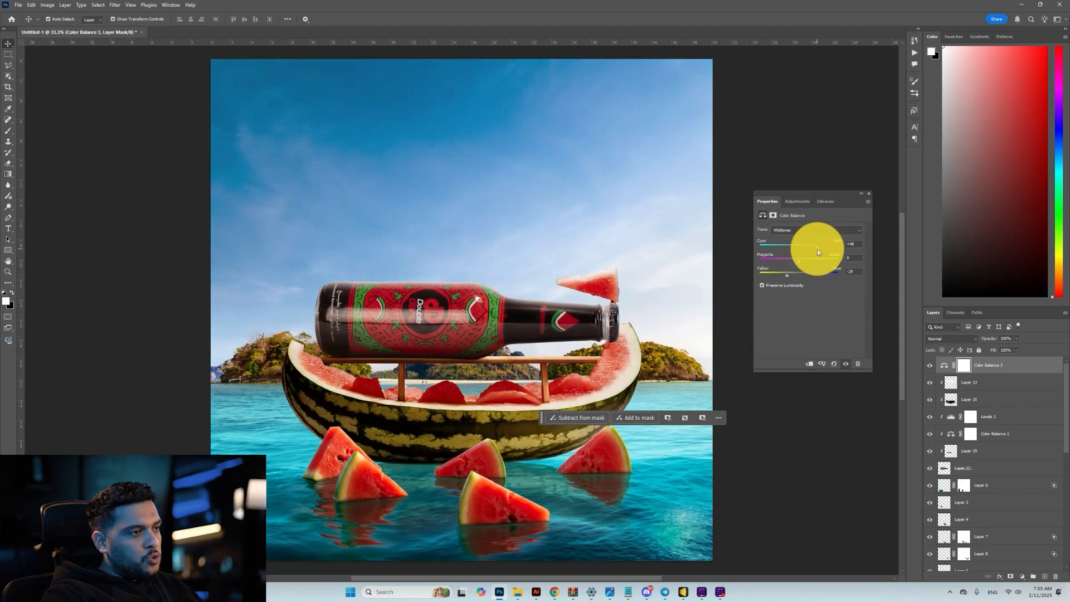
scroll(430, 383, down, 2)
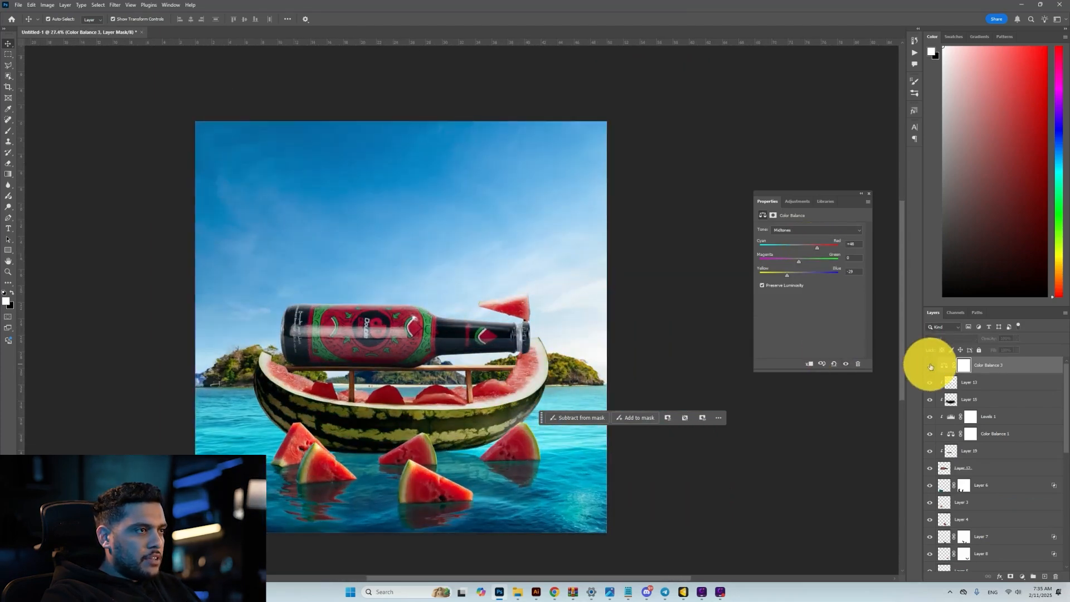
Step: Place the sun image from the dobule folder into the composite and set its blend mode to Screen
click(517, 593)
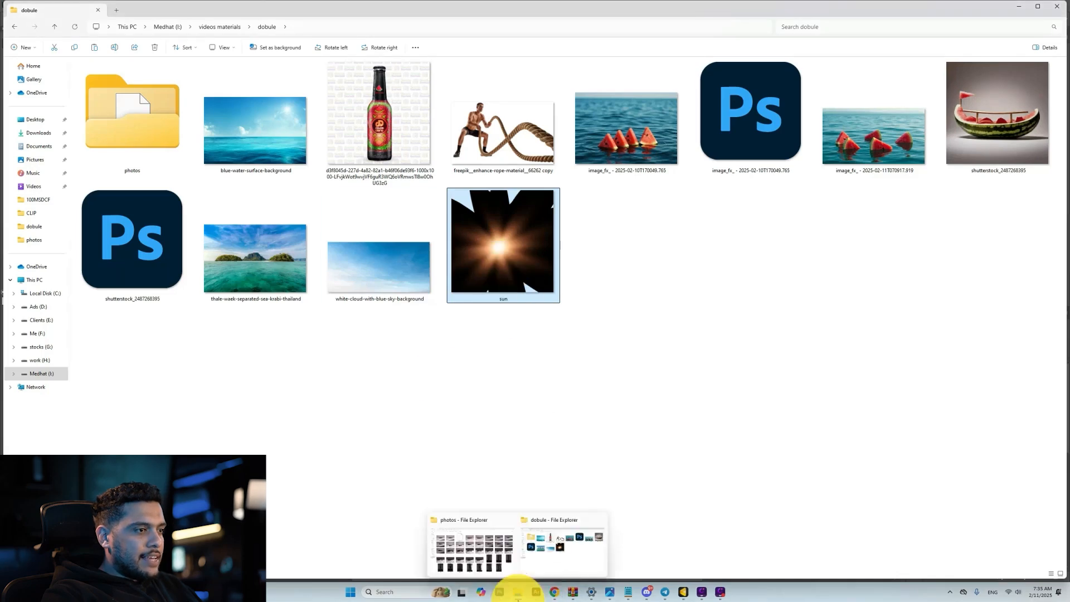
drag(494, 589, 478, 347)
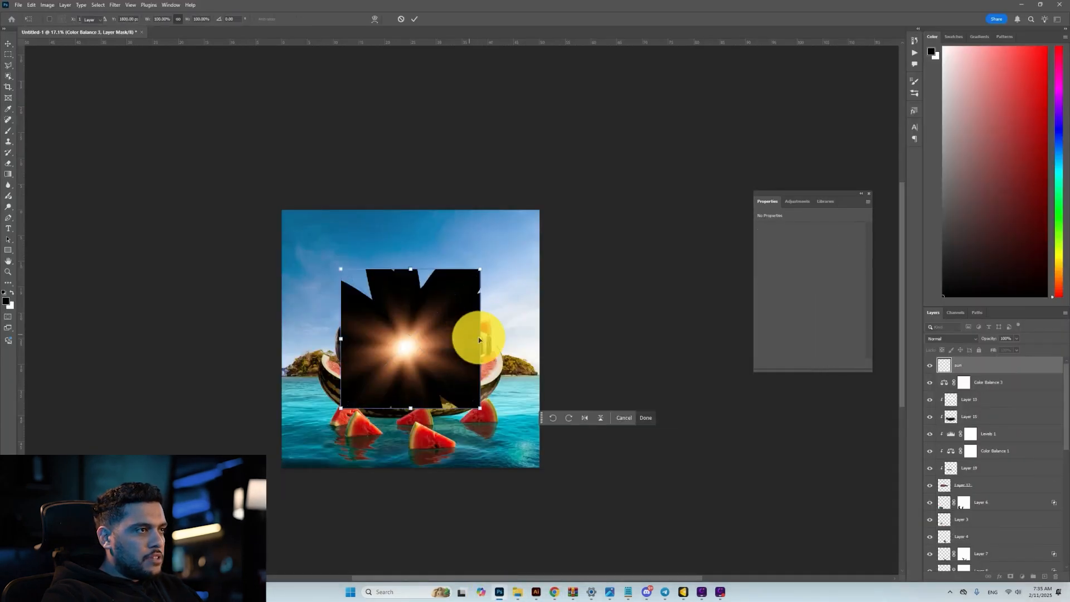
key(Return)
click(946, 339)
click(934, 417)
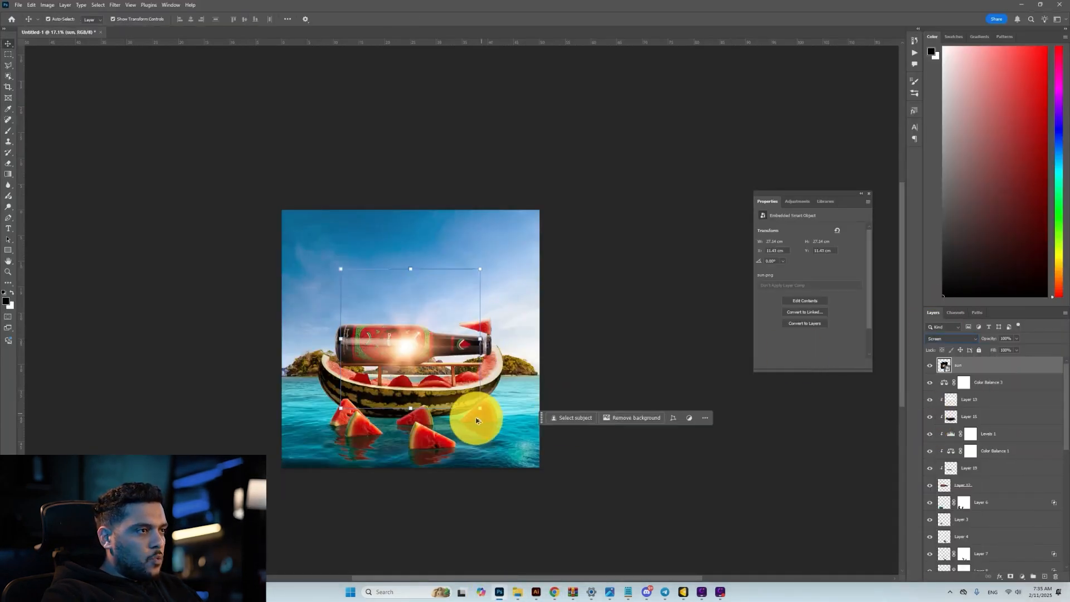
Step: Enlarge the sun glow and position it past the canvas's right edge so its light falls on the horizon side
drag(503, 440, 577, 398)
key(Return)
drag(985, 339, 972, 340)
drag(671, 471, 616, 425)
drag(592, 374, 587, 384)
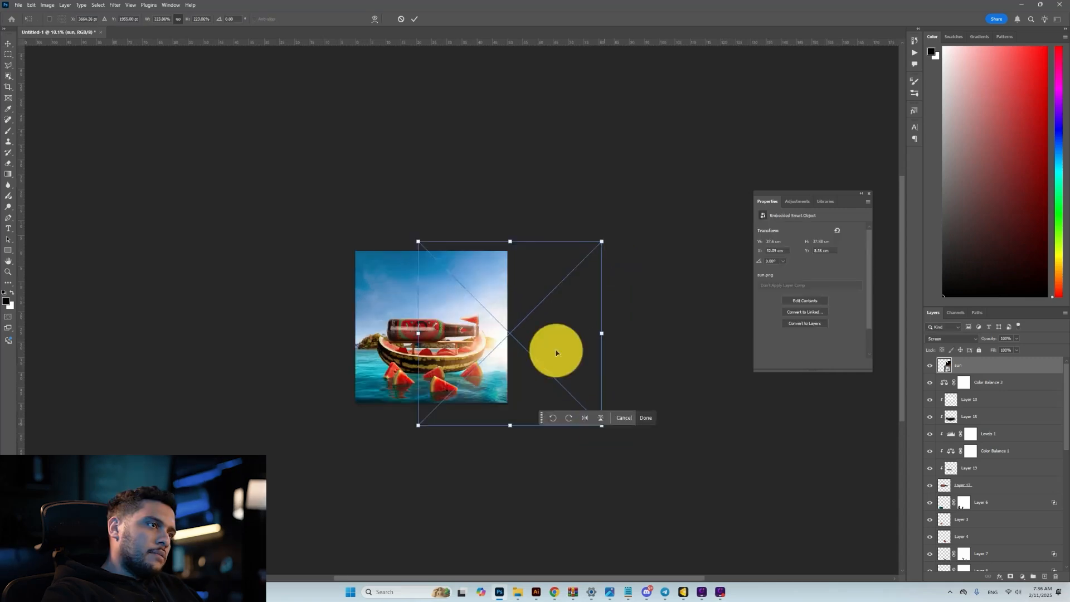
drag(557, 356, 573, 326)
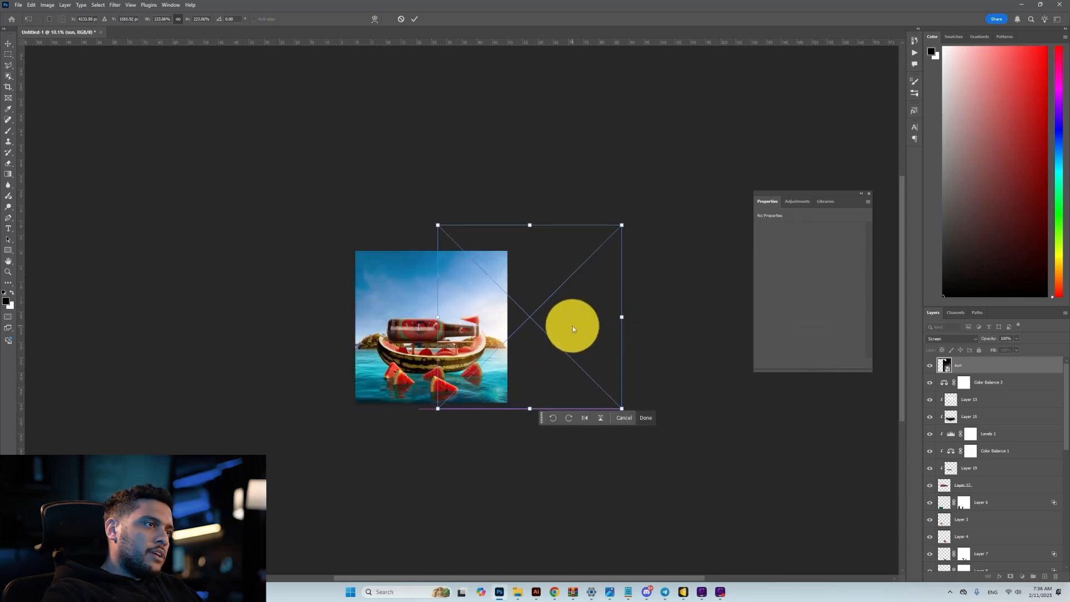
click(705, 394)
key(ctrl+0)
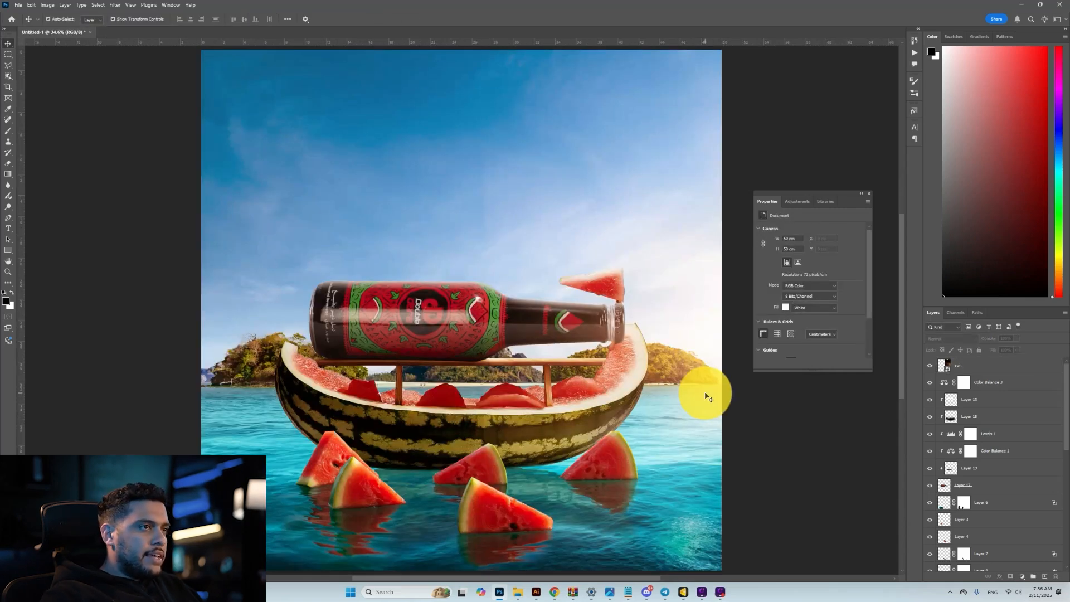
Step: Add a layer mask to the sun layer and paint black on it to remove the glow from the middle area
click(502, 238)
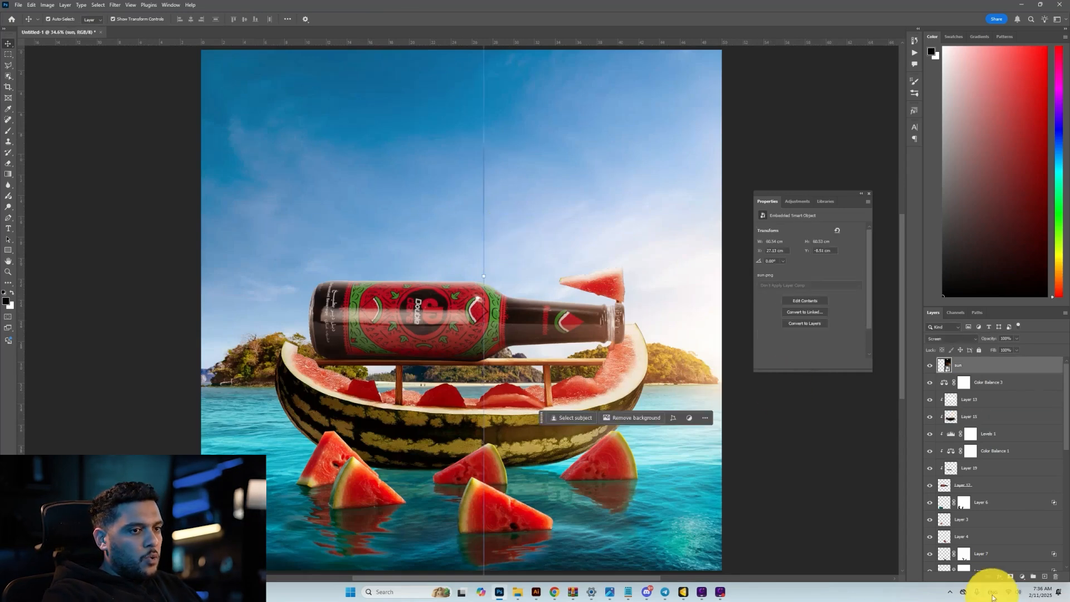
click(1010, 577)
key(b)
key(x)
key(x)
key(z)
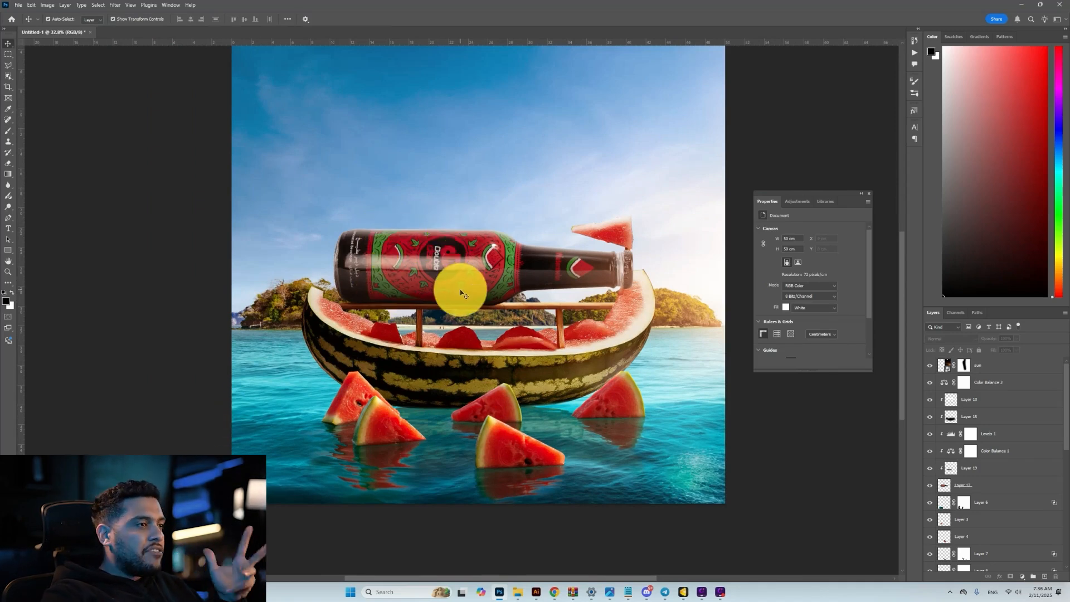
Step: Switch to File Explorer, preview the image of the man with the ropes, and open it as a separate Photoshop document
mouse_move(521, 596)
click(554, 549)
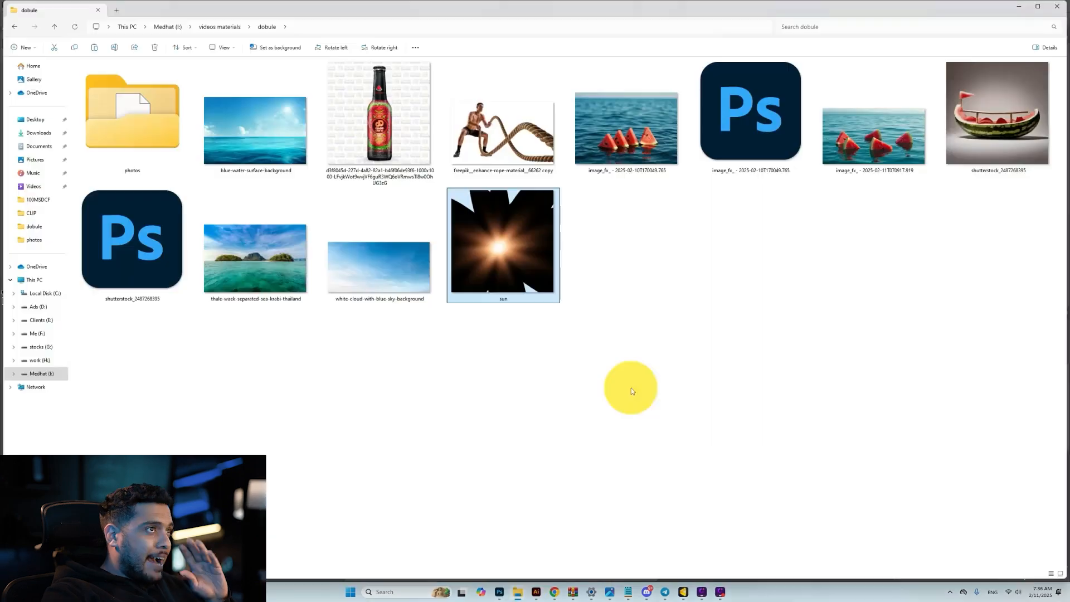
double_click(522, 139)
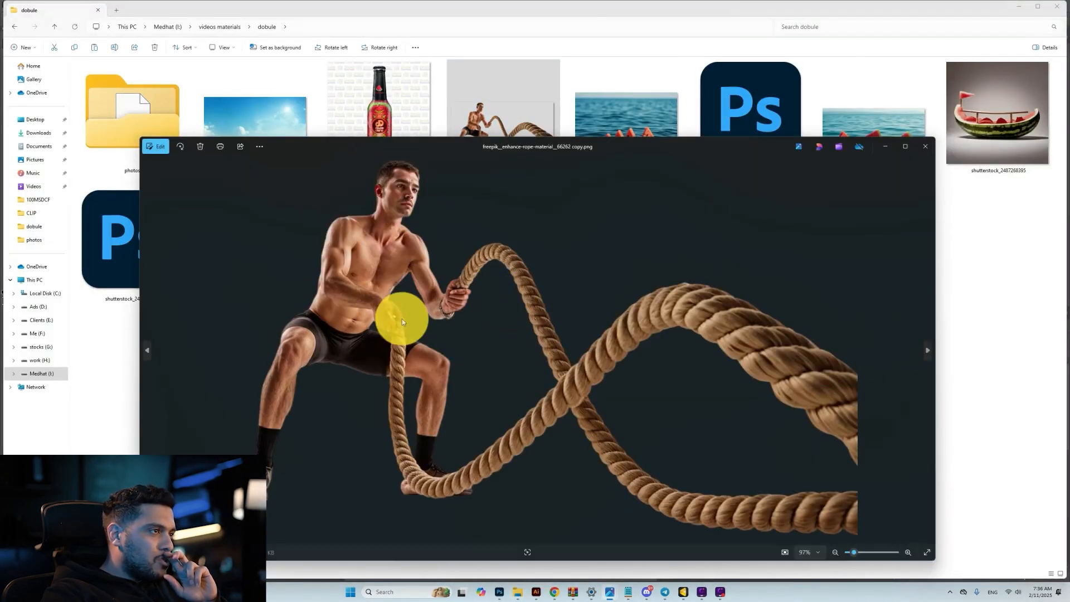
click(920, 150)
drag(481, 563, 972, 488)
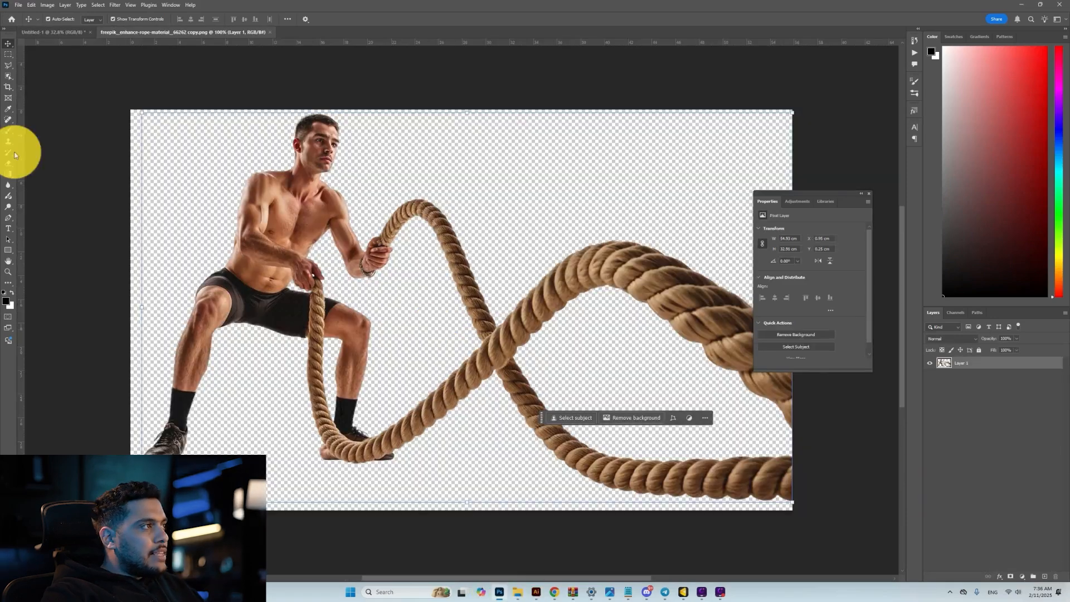
Step: Outline the rope running from the man's outstretched hand with a Pen path, convert it to a selection, and copy it to a new layer
click(9, 221)
scroll(346, 227, up, 4)
click(55, 19)
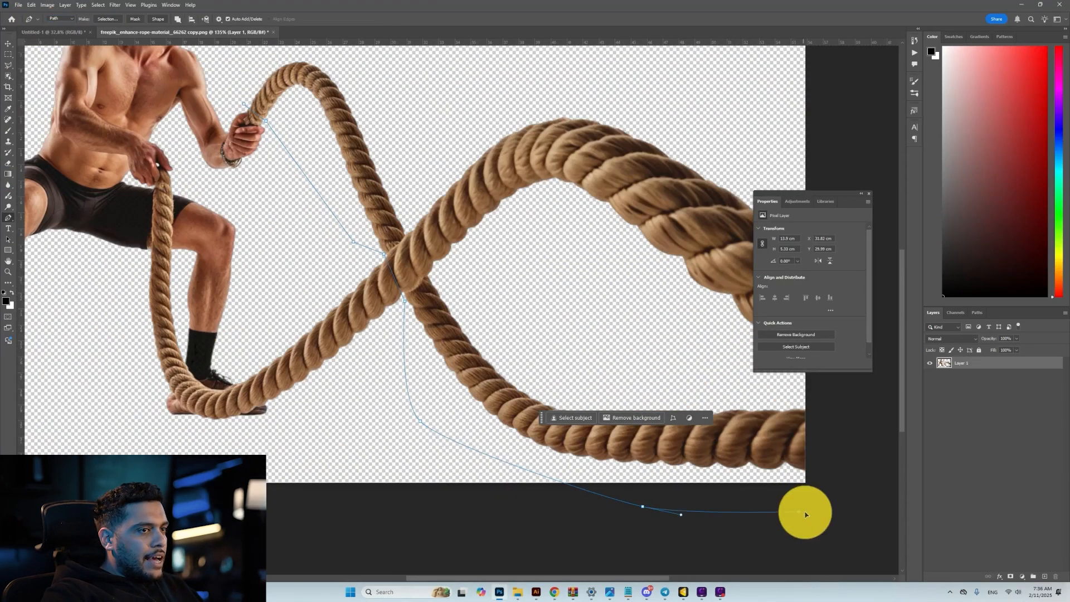
drag(827, 482, 827, 466)
click(427, 277)
click(403, 226)
drag(357, 60, 446, 335)
click(403, 309)
key(m)
right_click(393, 341)
click(440, 398)
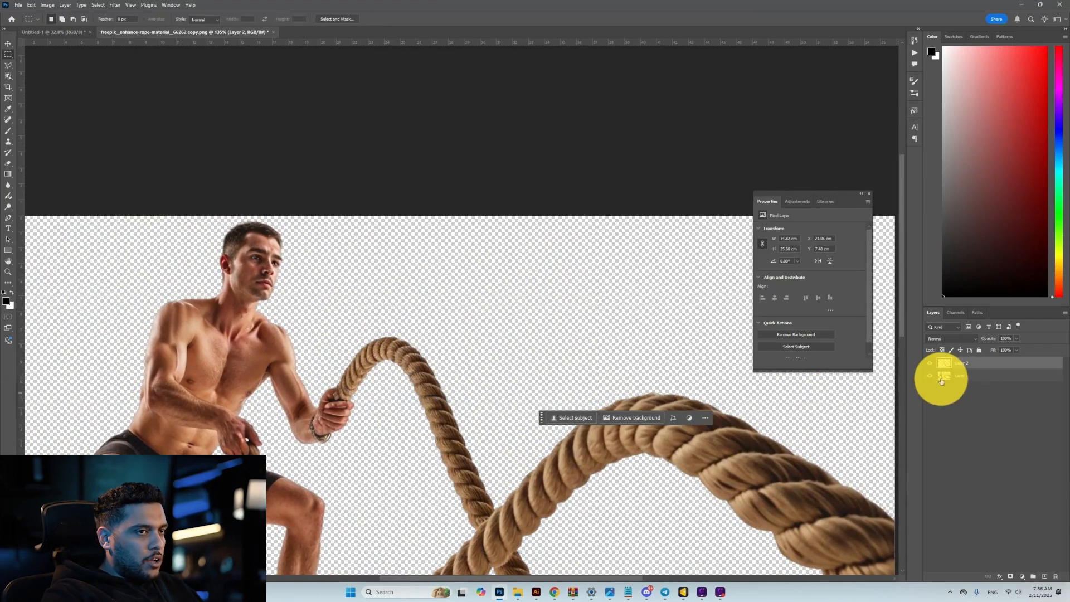
Step: Hide the original layer, lasso the rope's crossing point, repair it with a promptless Generative Fill, and keep the first variation
click(929, 376)
key(l)
scroll(366, 458, up, 3)
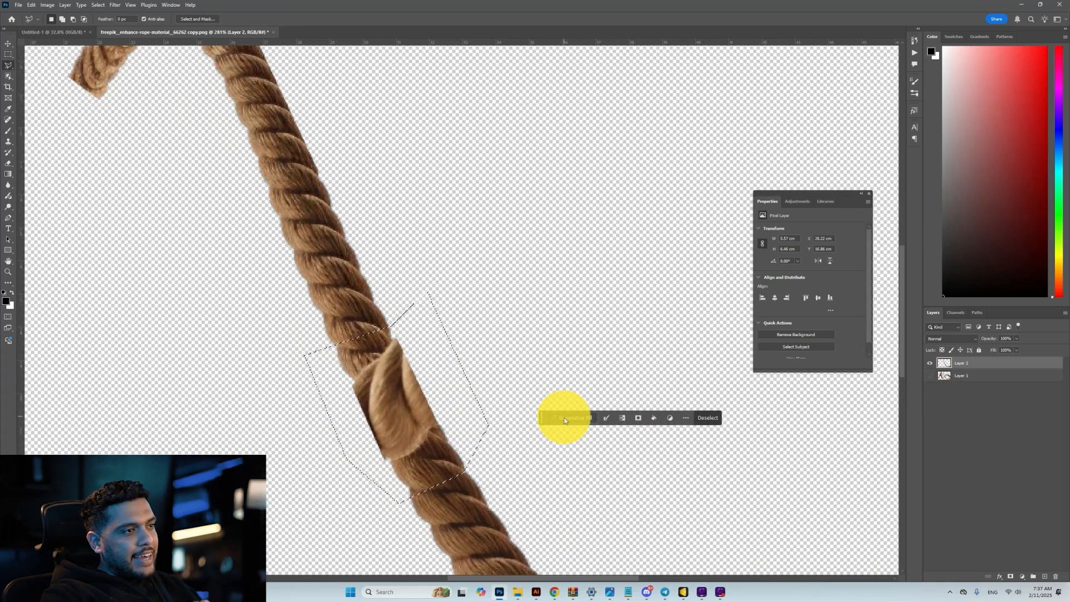
click(722, 417)
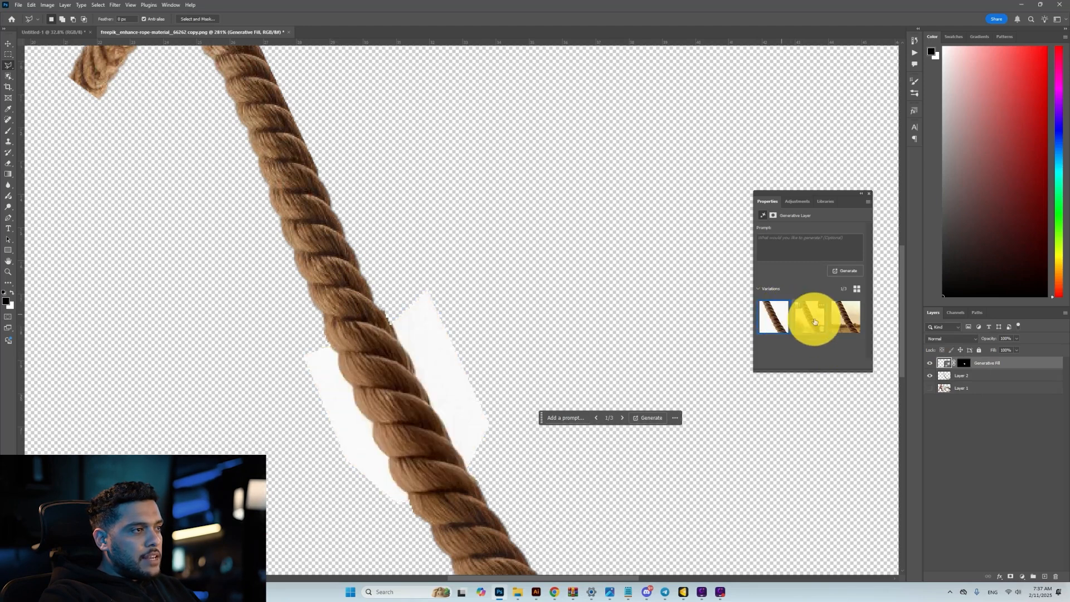
click(777, 319)
click(815, 321)
click(779, 317)
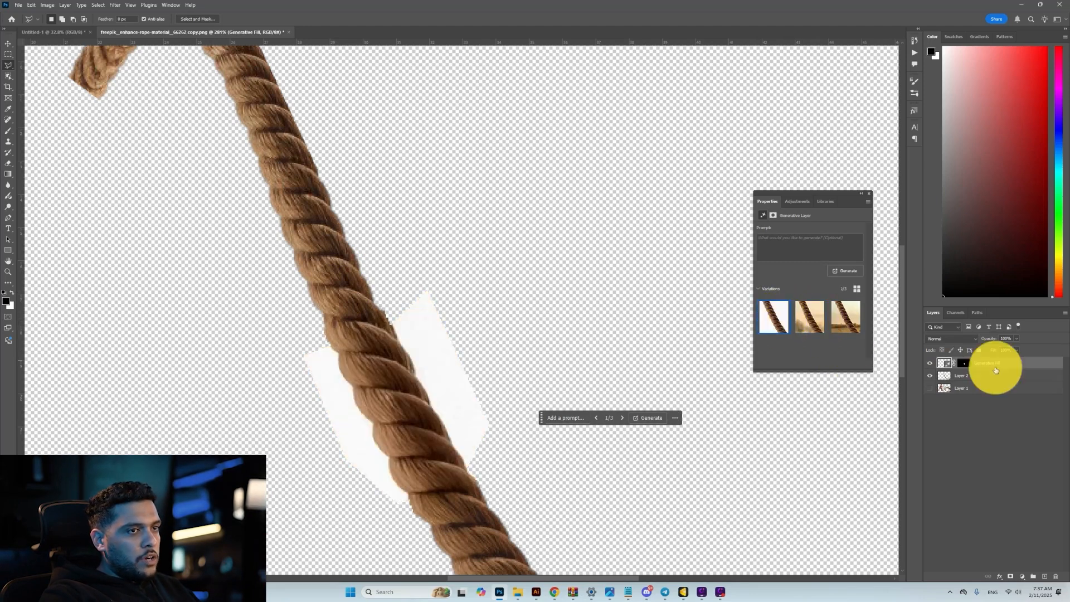
Step: Merge the Generative Fill layer with the rope layer and remove the white patches beside the rope with the Magic Eraser
shift+click(980, 379)
key(ctrl+e)
scroll(422, 355, up, 1)
right_click(8, 164)
click(40, 184)
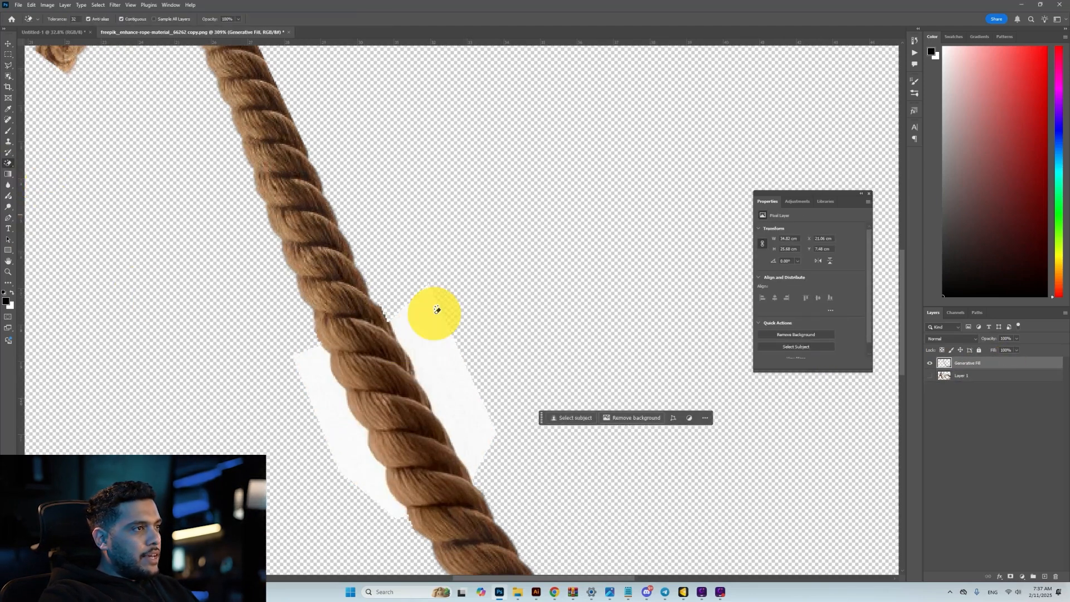
click(430, 319)
click(335, 402)
key(v)
scroll(434, 407, down, 10)
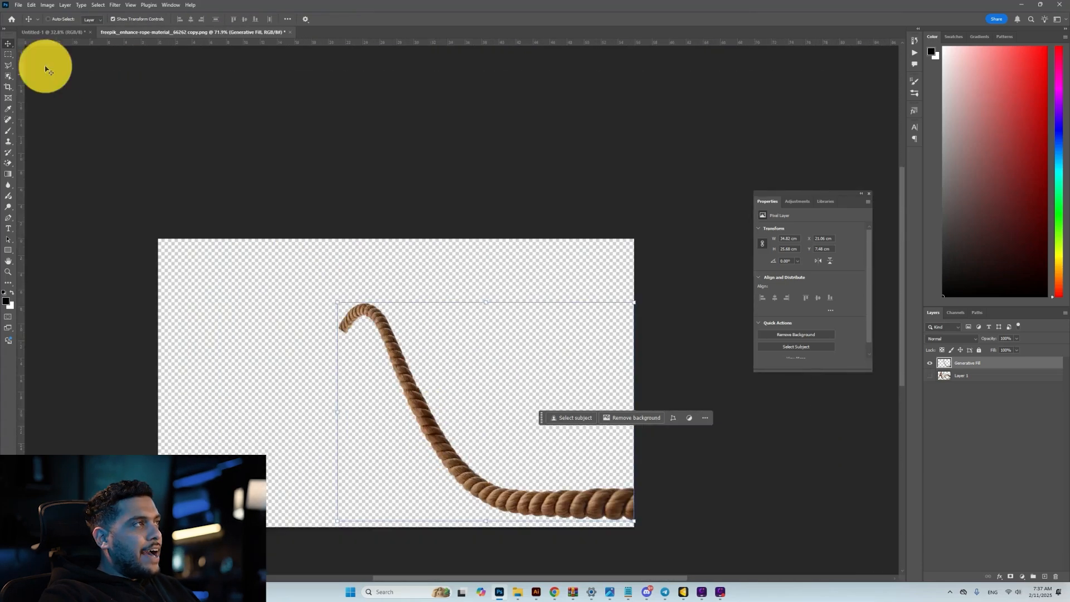
Step: Move the rope into the watermelon composite, flip it horizontally, and position it looping over the base end of the bottle
drag(41, 34, 485, 371)
key(ctrl+t)
right_click(610, 394)
click(658, 557)
drag(601, 351, 382, 413)
key(Return)
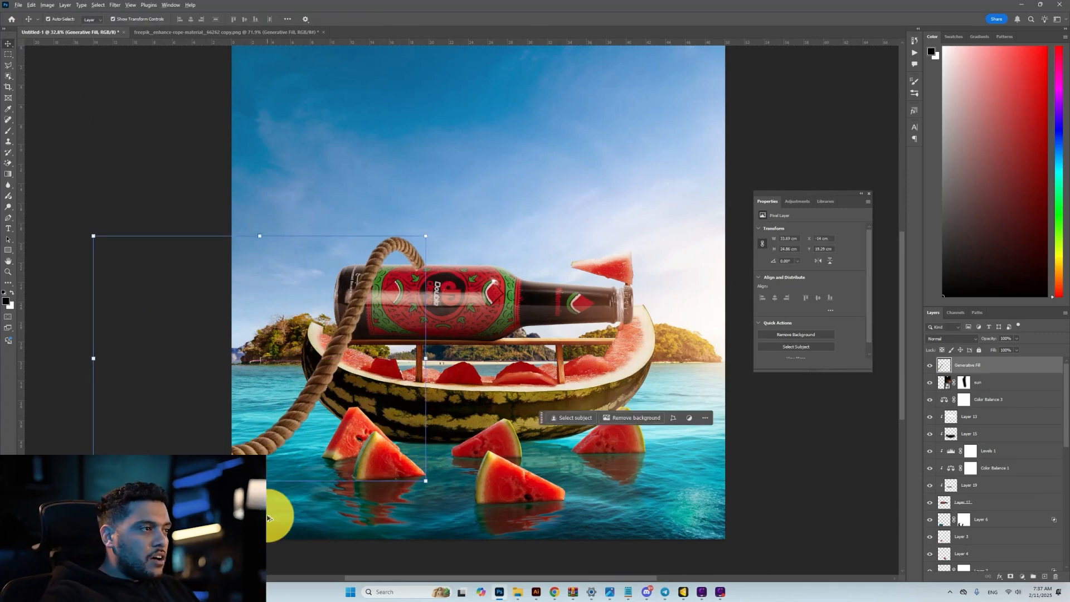
Step: Trim off the rope's loose end where it overlaps the bottle, using a rectangular selection, and deselect
scroll(267, 517, down, 2)
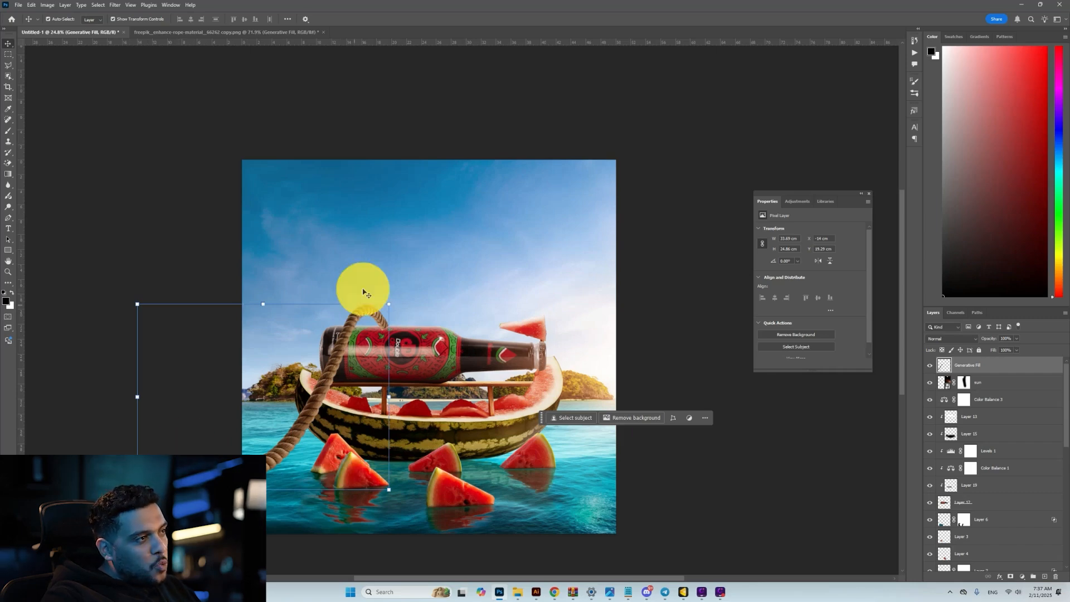
scroll(335, 311, up, 5)
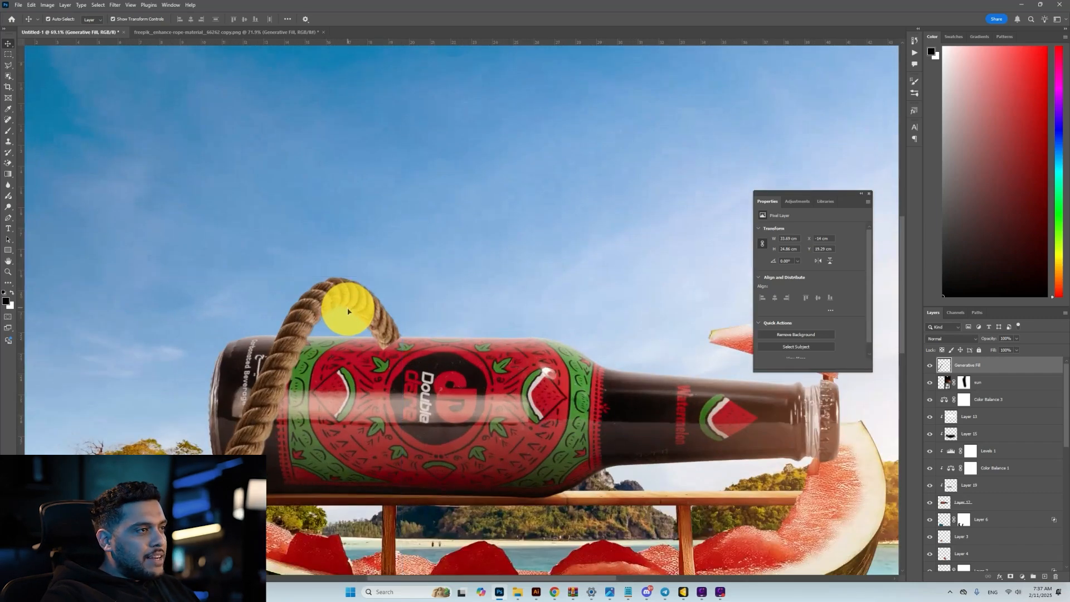
scroll(363, 329, up, 3)
key(m)
drag(344, 334, 478, 402)
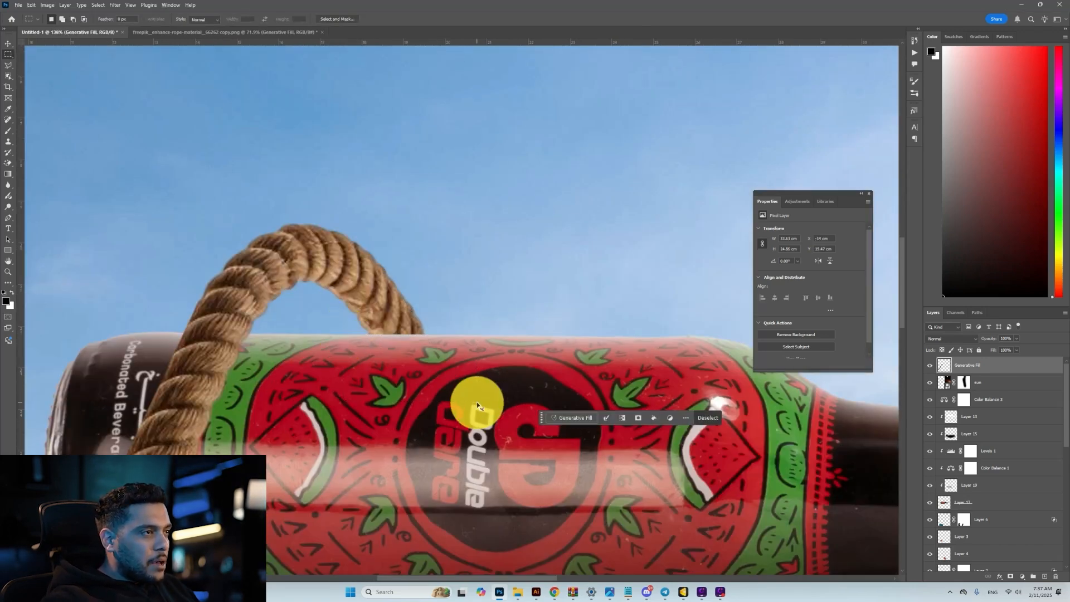
key(ctrl+d)
key(ctrl+0)
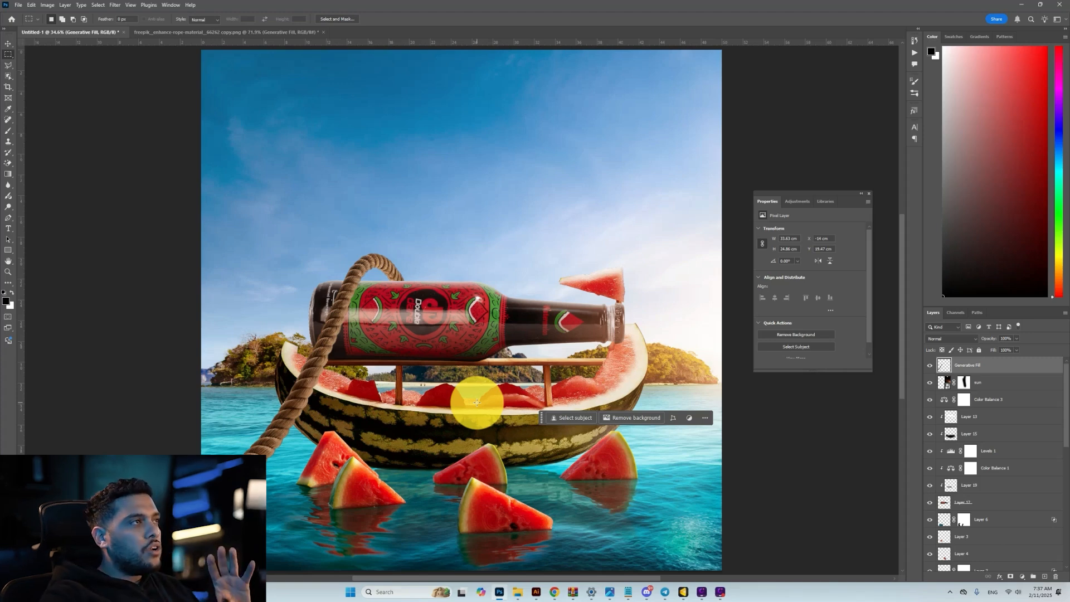
Step: Try sketching strokes across the bottle from the rope's end with a soft black brush on a new layer, and undo them
key(ctrl+plus)
click(1044, 576)
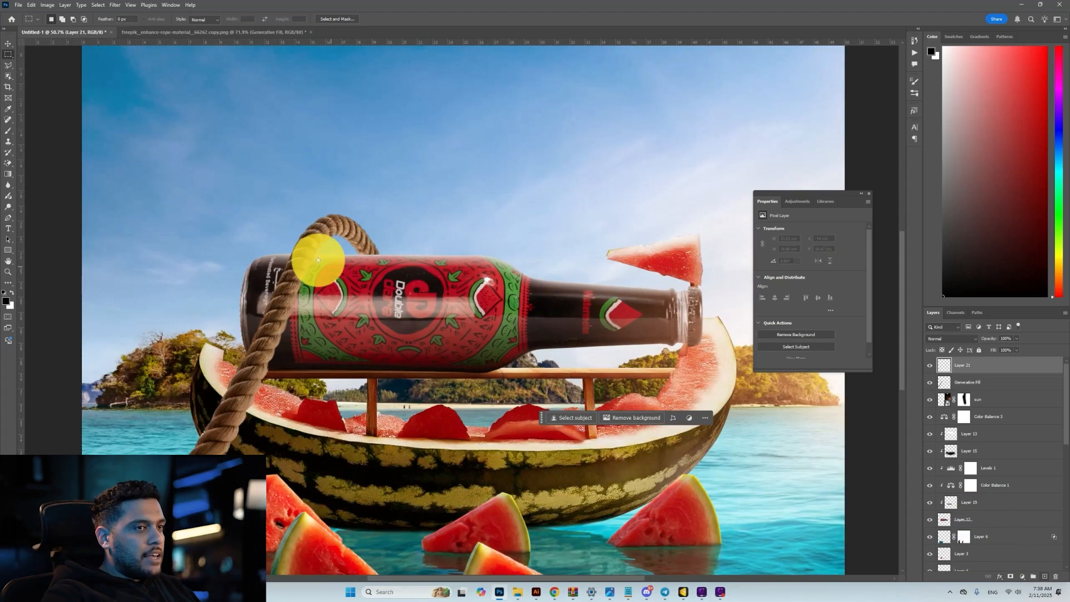
click(8, 131)
right_click(396, 261)
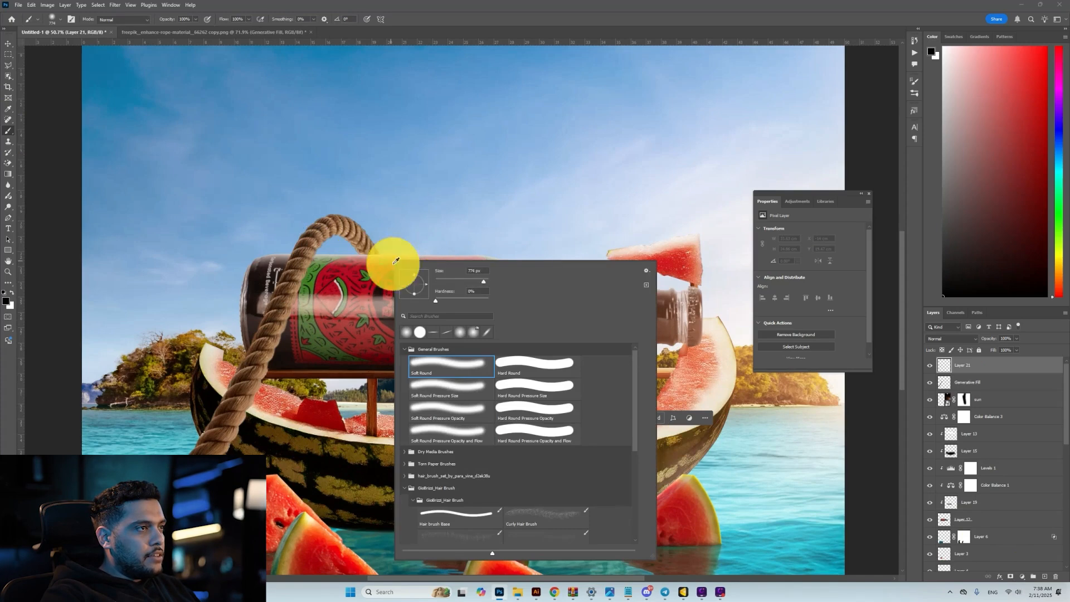
alt+right_click(426, 208)
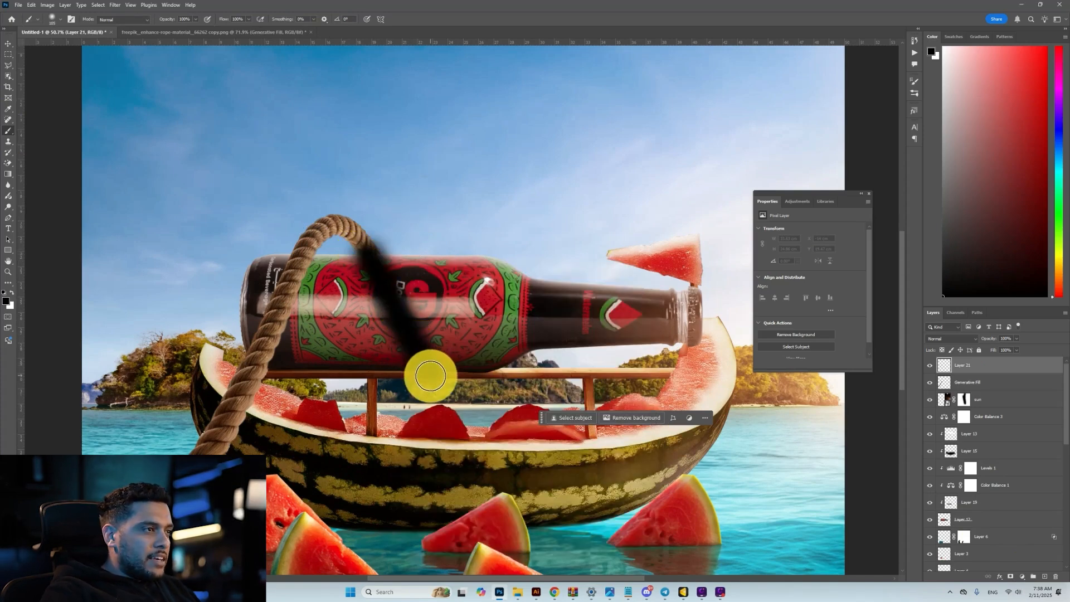
mouse_move(368, 339)
mouse_down()
mouse_move(395, 267)
mouse_move(443, 237)
mouse_up()
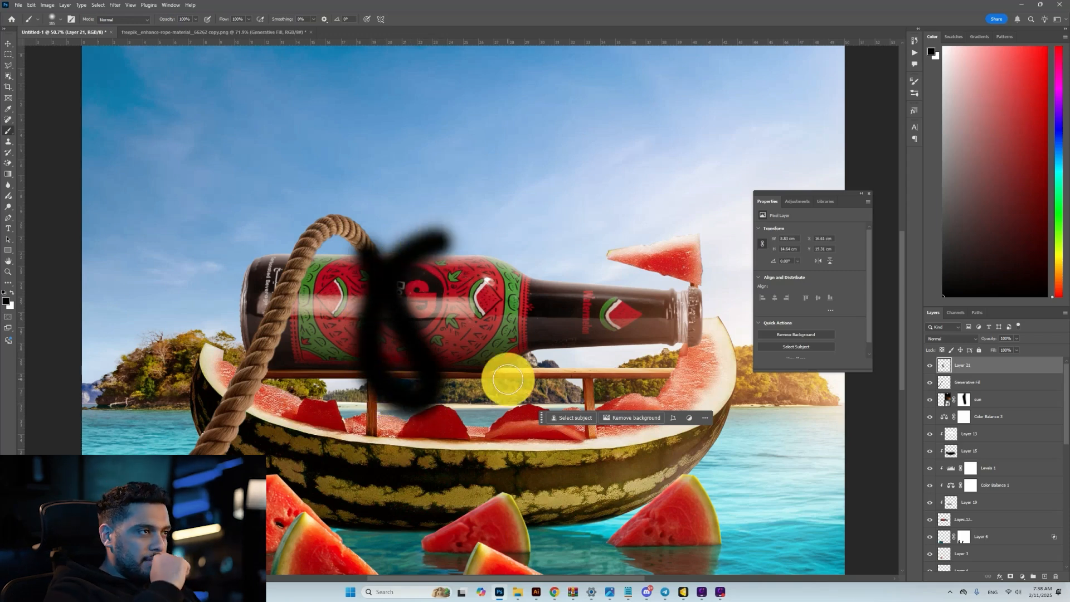
key(ctrl+z)
key(ctrl+z)
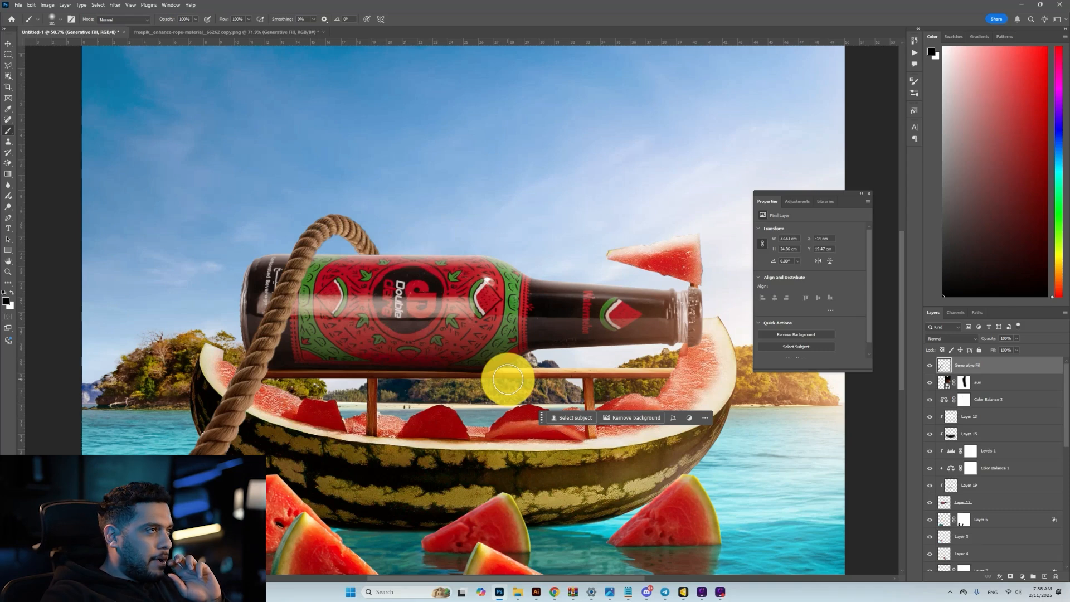
Step: Show and select the original layer of the man holding the ropes in the rope image
click(243, 32)
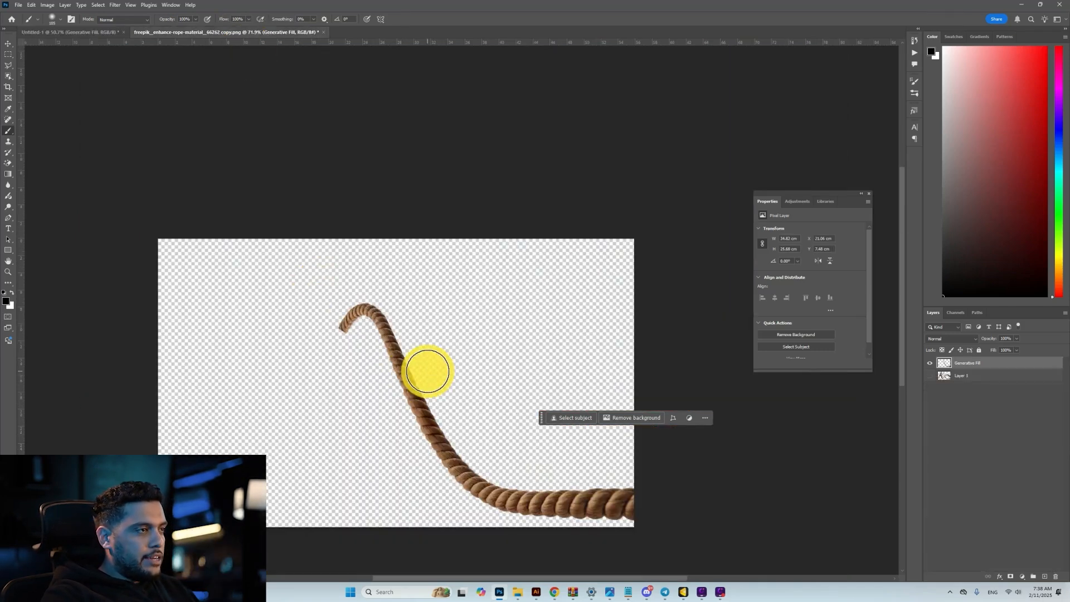
click(929, 376)
click(953, 375)
key(v)
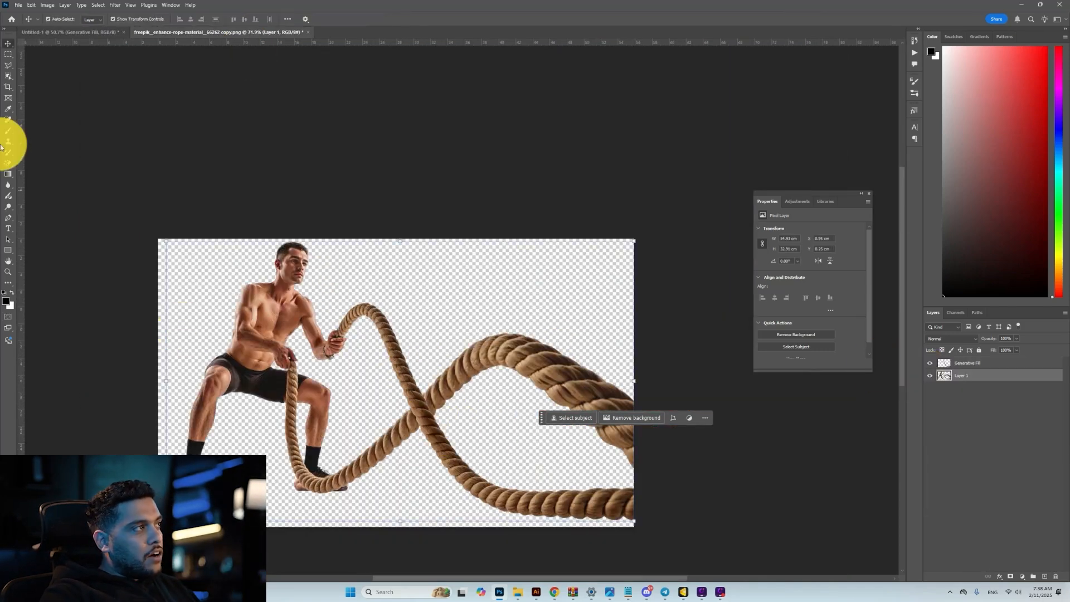
drag(258, 354, 64, 28)
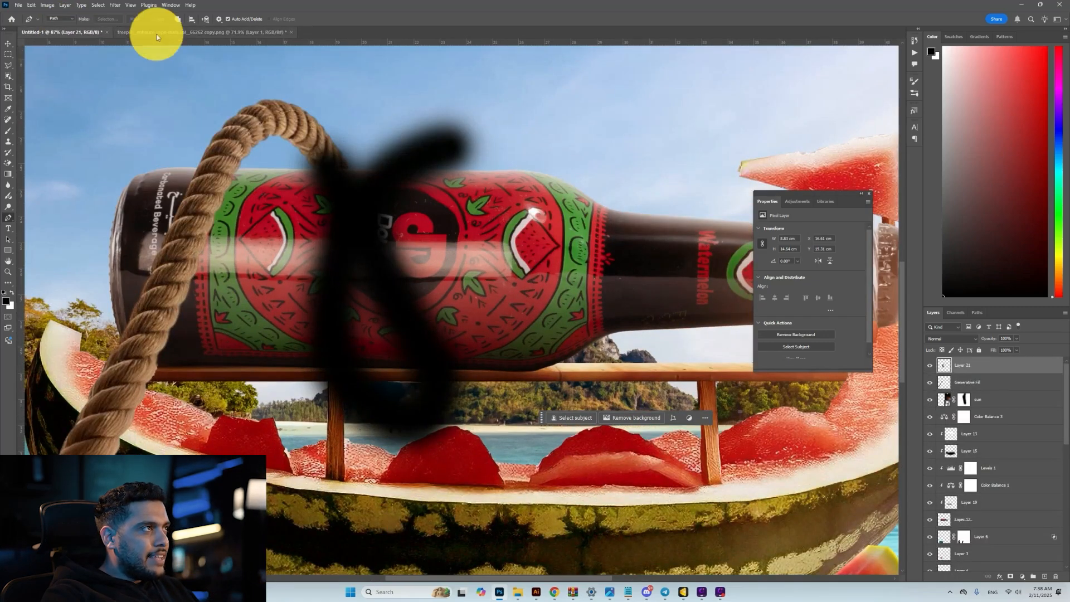
Step: Trace the thin curved rope hanging from the man's hand with the Pen tool and copy it into the watermelon composite
click(160, 33)
scroll(306, 334, up, 5)
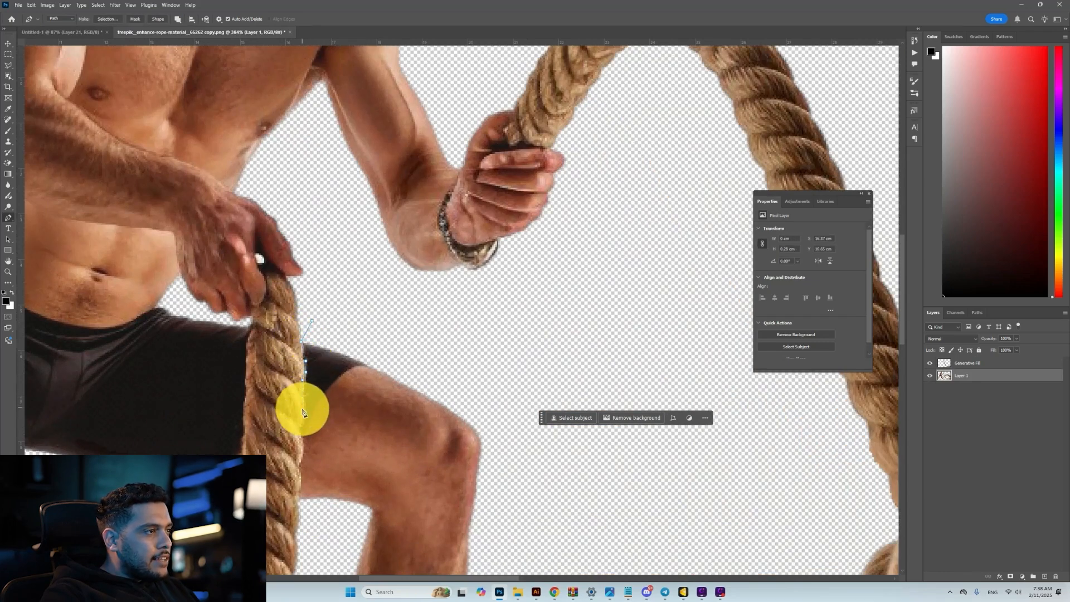
scroll(300, 465, down, 5)
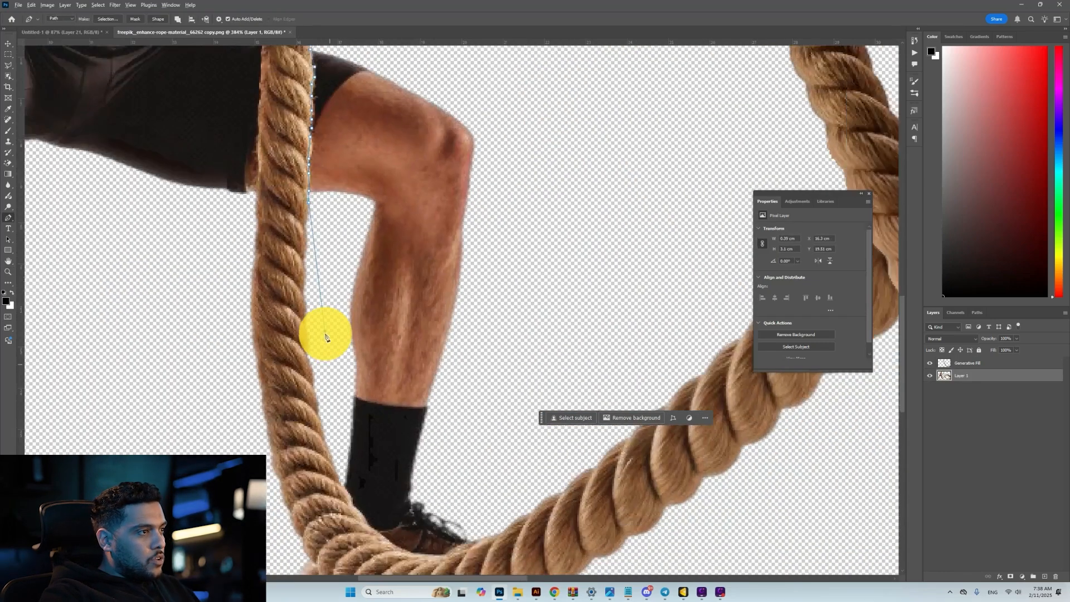
scroll(322, 334, down, 3)
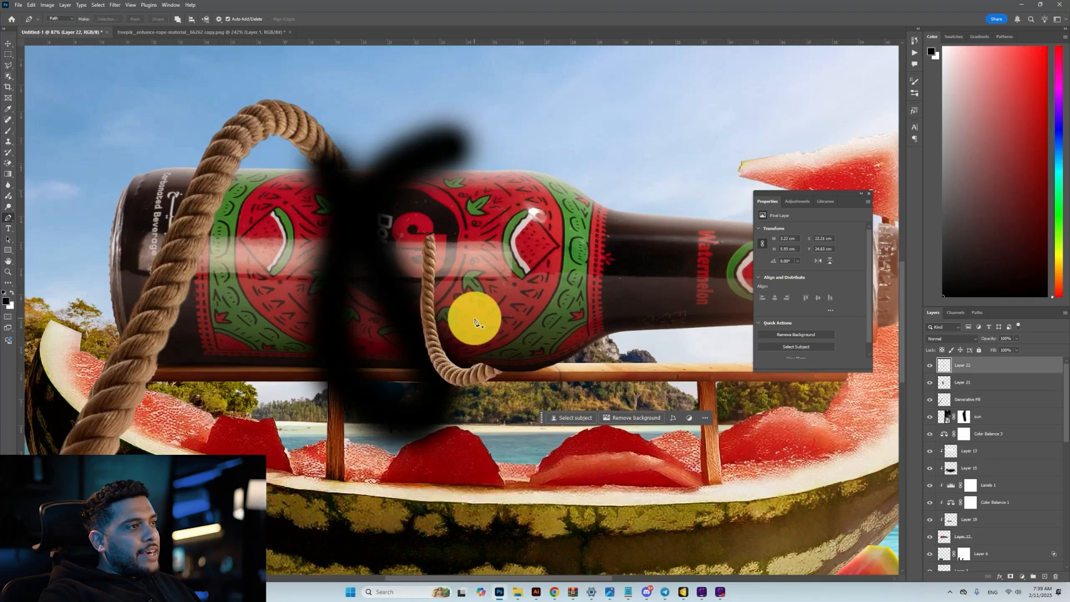
Step: Enlarge, rotate and flip the thin rope piece so it continues the main rope's loop down across the bottle
scroll(475, 322, down, 4)
drag(458, 357, 467, 294)
right_click(477, 370)
click(511, 530)
drag(455, 328, 425, 325)
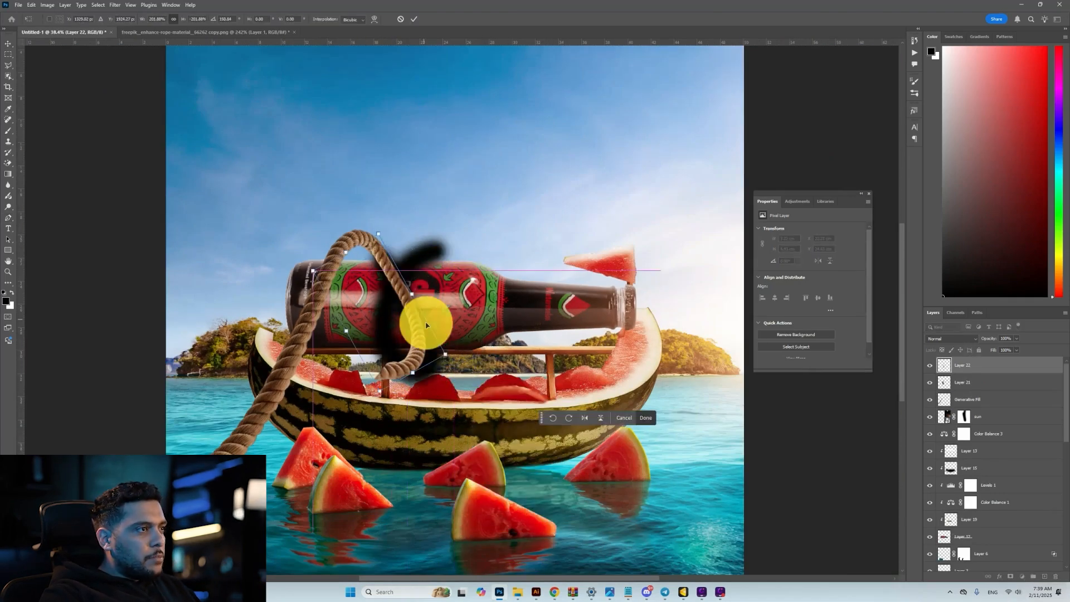
key(Return)
Step: Delete the layer with the black brush sketch across the bottle
scroll(449, 351, up, 2)
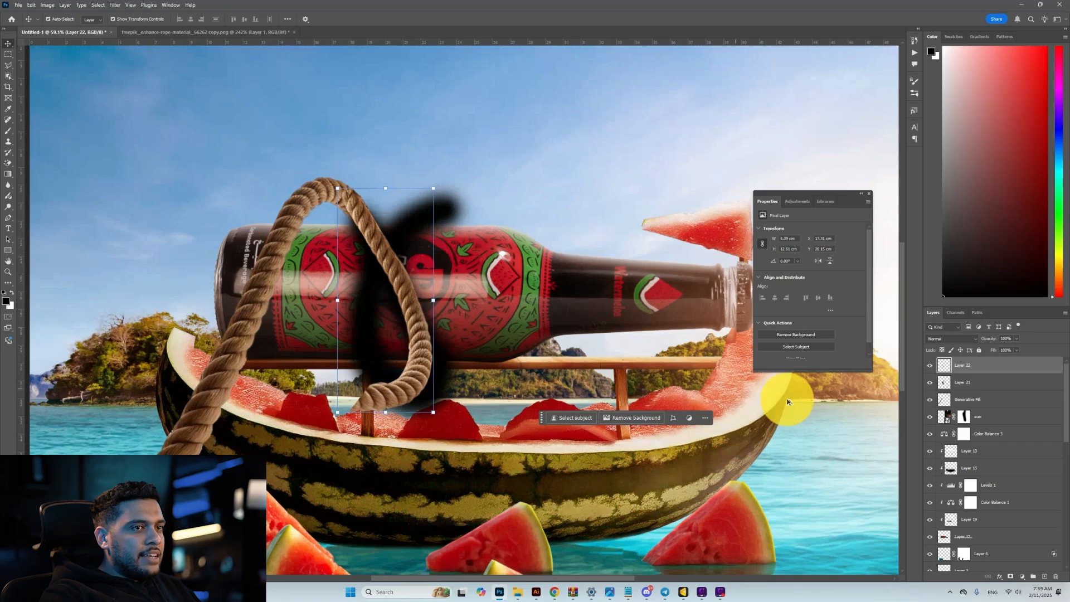
click(947, 382)
key(Delete)
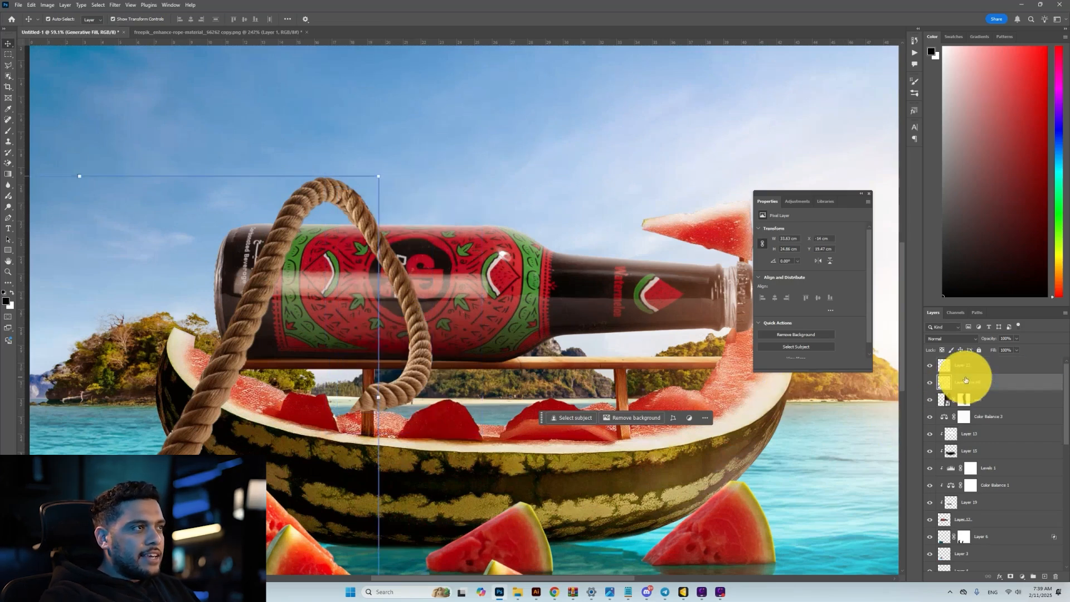
Step: Slightly enlarge and rotate the thin rope piece and shift it to line up with the end of the main rope's loop
scroll(592, 375, up, 1)
click(365, 323)
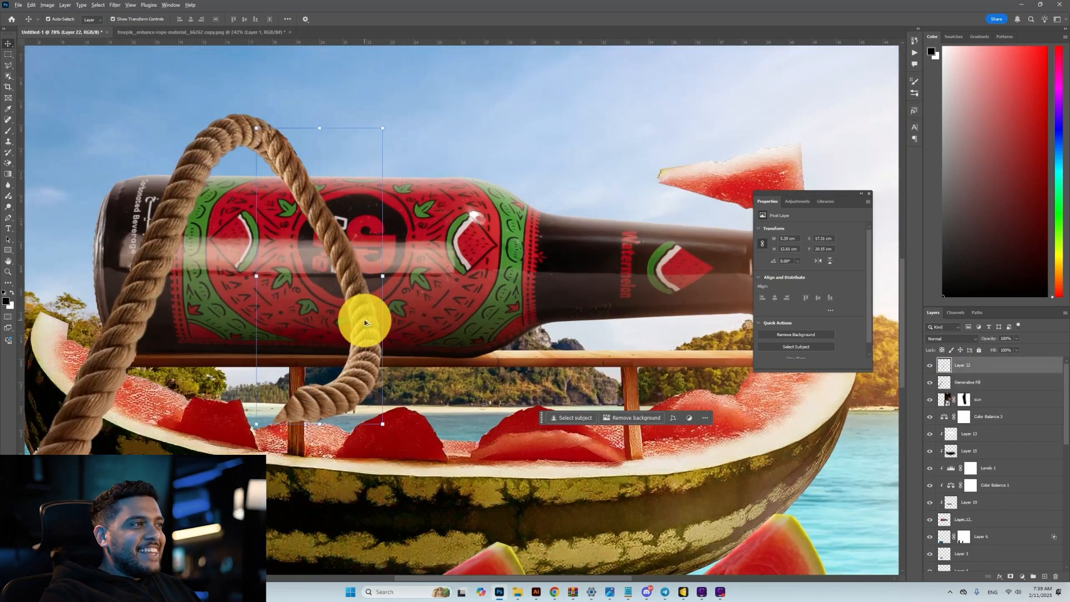
scroll(398, 175, down, 1)
drag(381, 160, 385, 158)
drag(403, 201, 402, 194)
drag(357, 257, 345, 264)
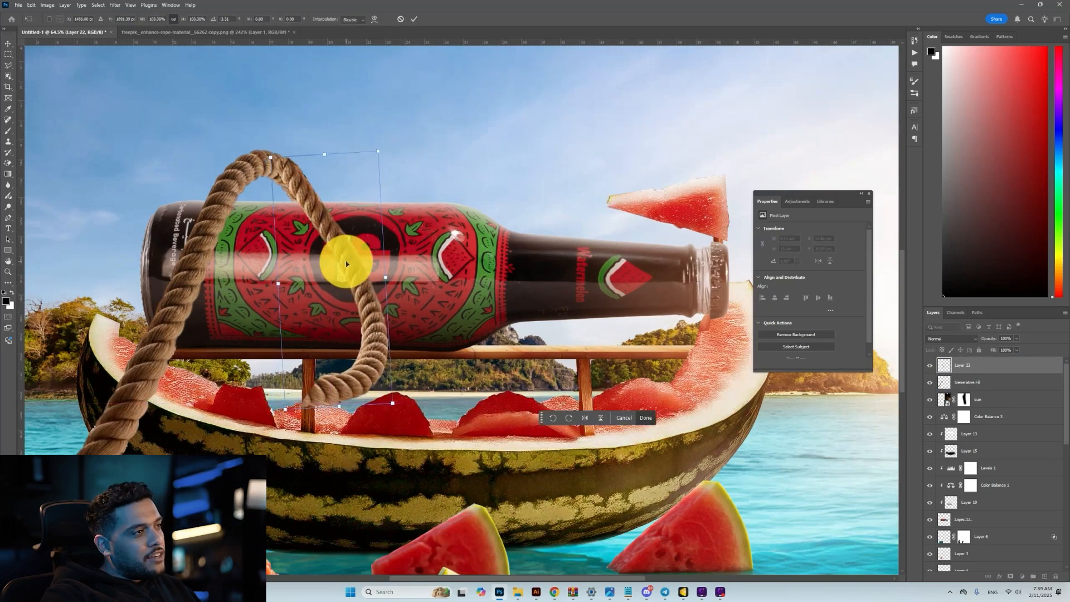
key(Return)
Step: Move the thin rope's layer below the bottle and railing layers and lower the piece so it hangs beneath the bottle
drag(1006, 367, 975, 498)
scroll(387, 307, down, 3)
scroll(373, 321, up, 2)
drag(378, 378, 379, 382)
drag(368, 371, 369, 400)
key(Return)
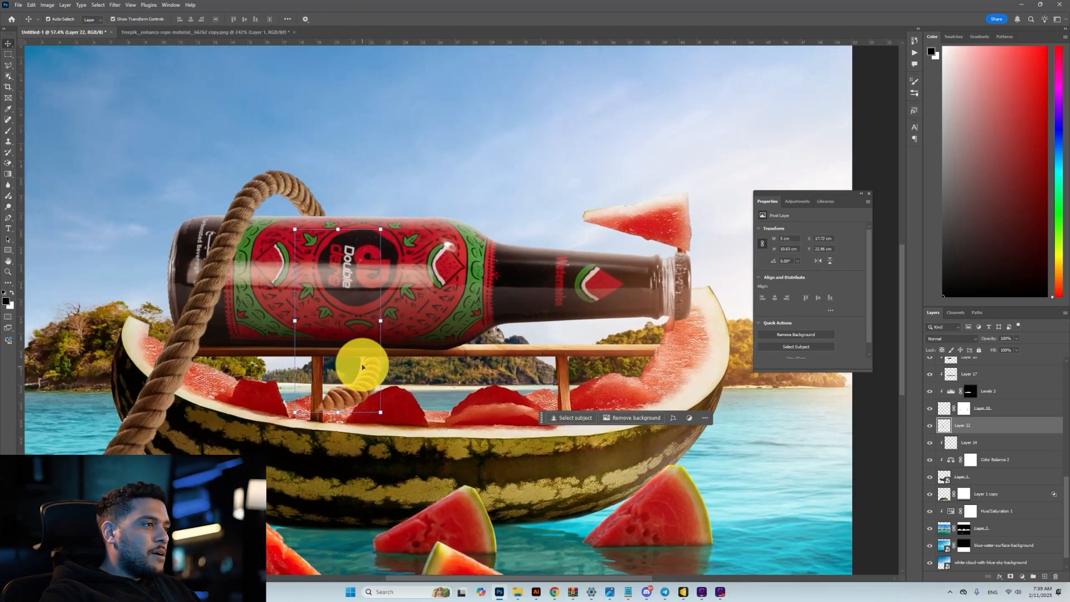
Step: Duplicate the main rope, scale the copy down, and place it as a second loop over the middle of the bottle
click(222, 262)
drag(223, 263, 352, 267)
drag(457, 169, 389, 220)
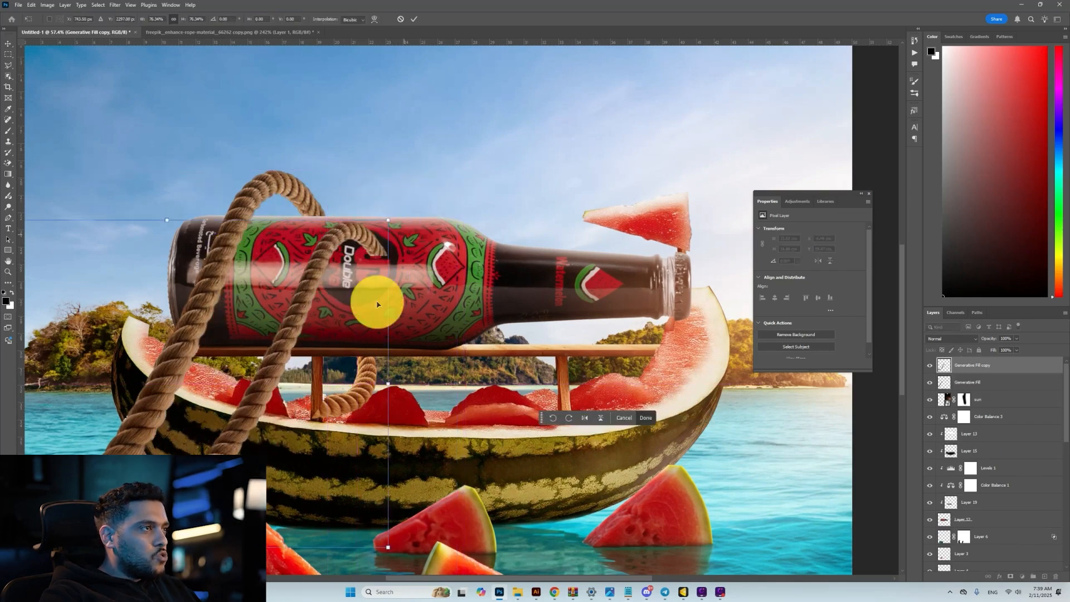
drag(377, 305, 404, 270)
key(Return)
drag(341, 258, 347, 251)
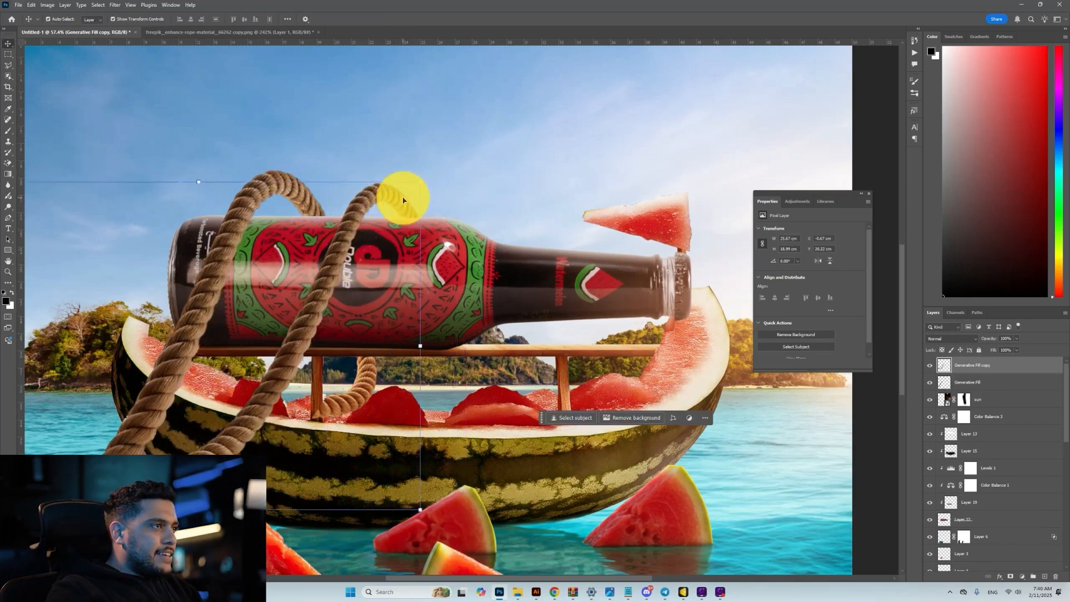
Step: Adjust the position of the thin rope piece hanging behind the railing with Free Transform
scroll(324, 379, down, 3)
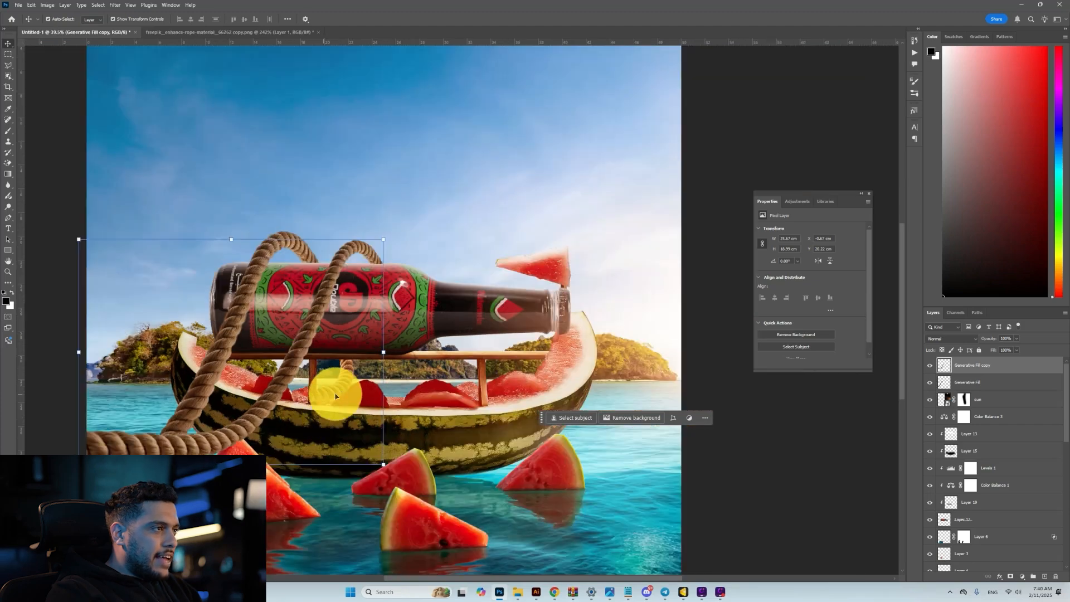
scroll(339, 383, up, 5)
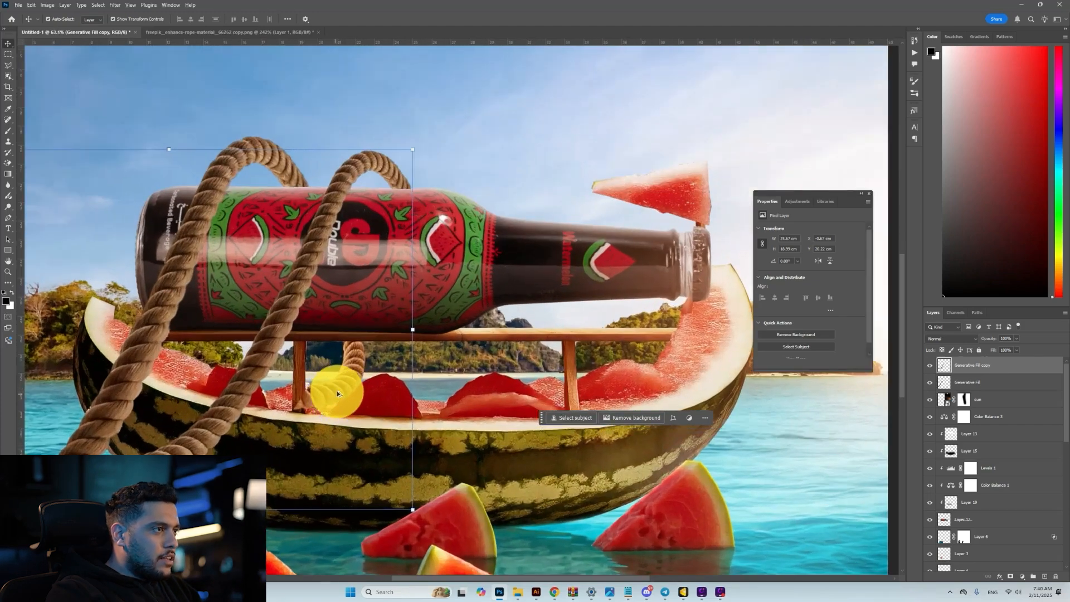
click(346, 392)
key(ctrl+t)
drag(362, 390, 340, 420)
key(Return)
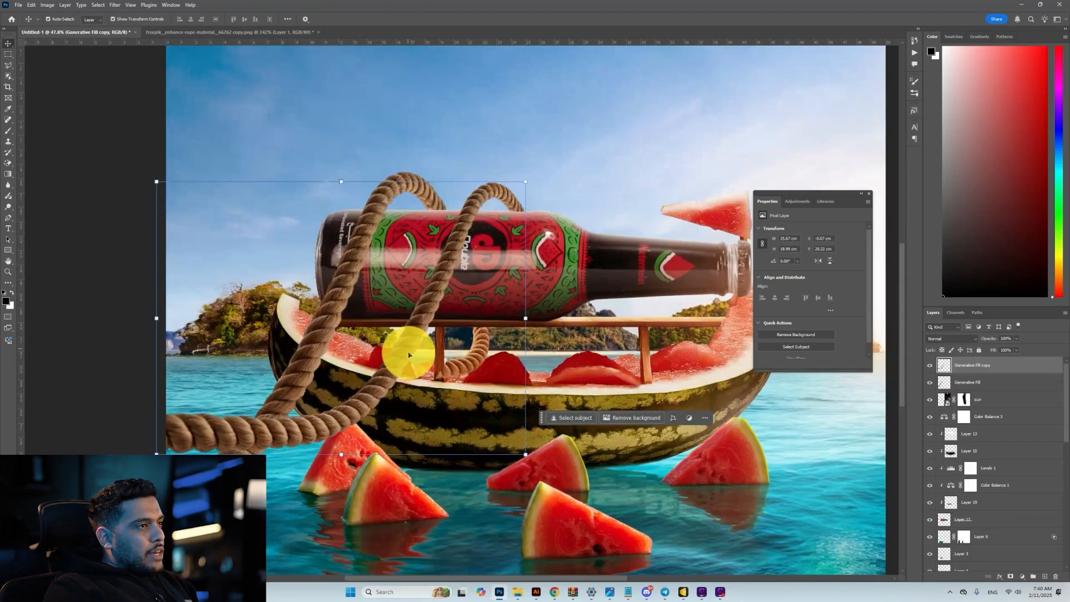
Step: Trim the lower part of the duplicated rope with a rectangular selection so it ends inside the boat
key(m)
scroll(444, 308, up, 4)
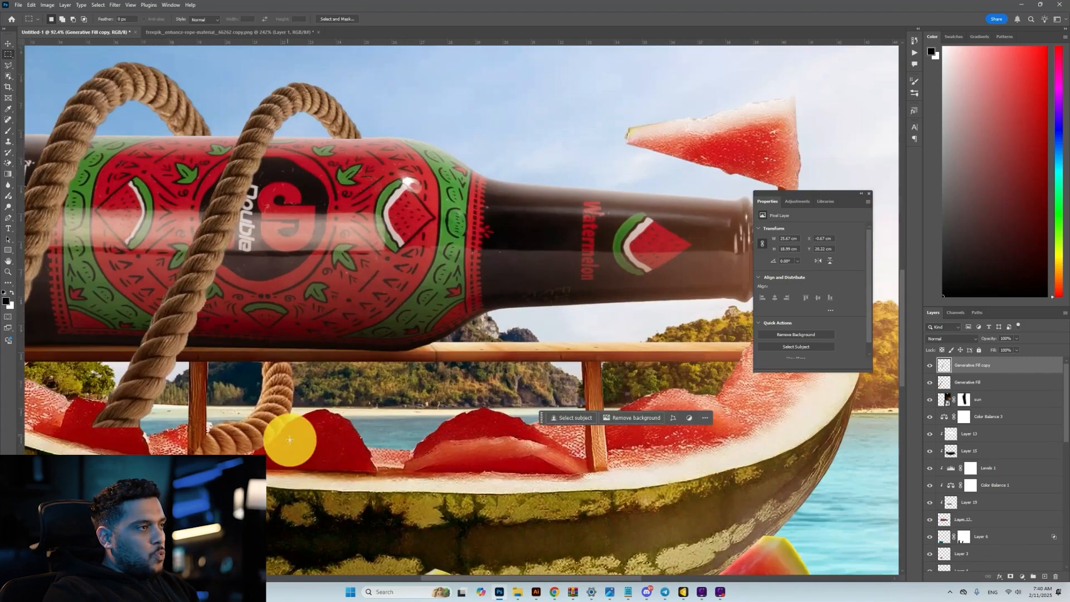
ctrl+click(335, 426)
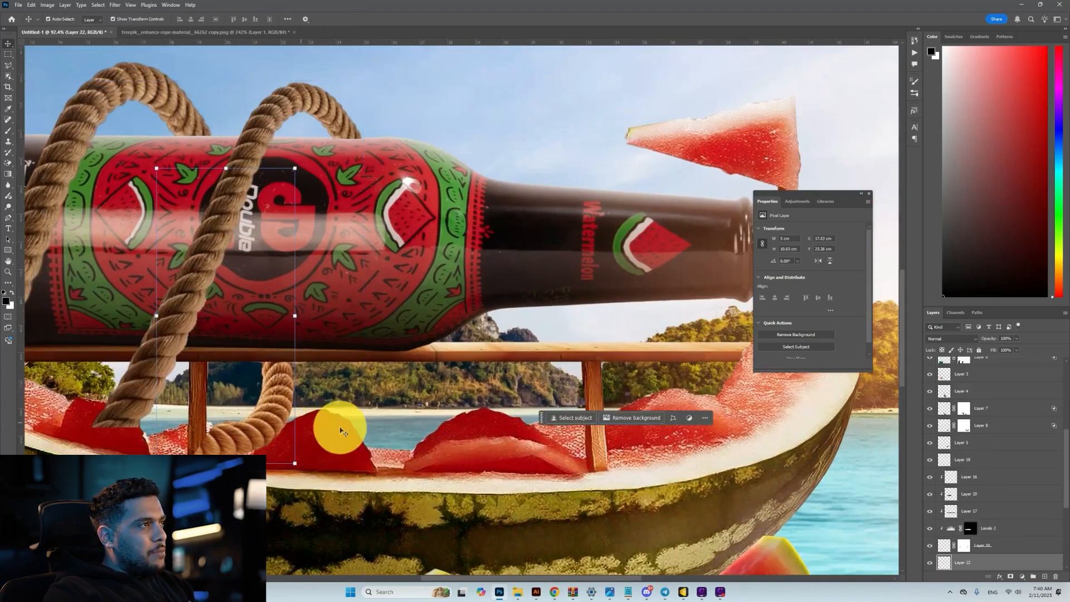
key(ctrl+u)
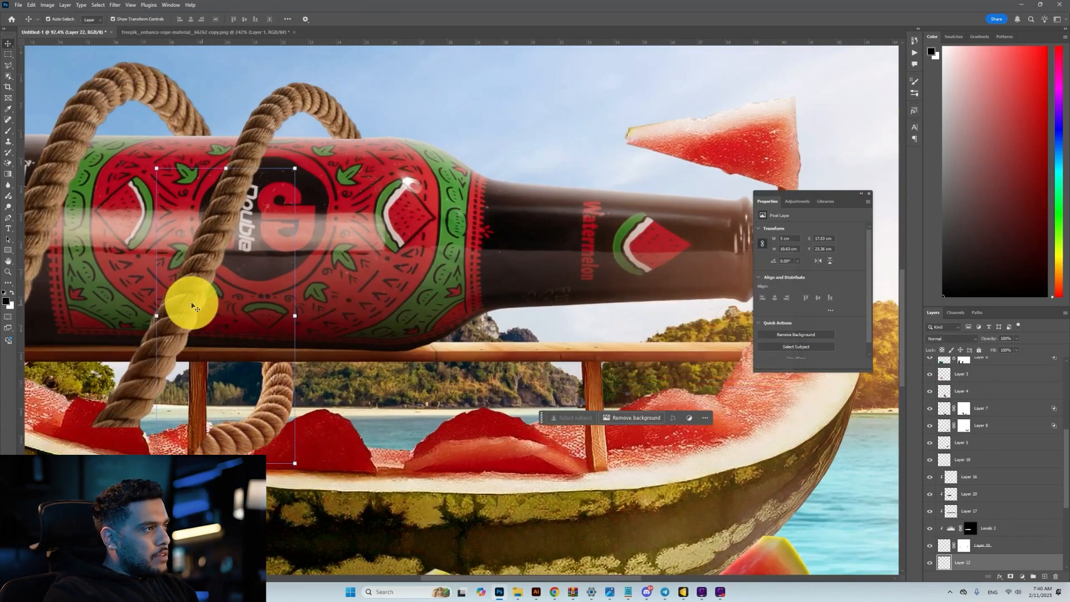
scroll(179, 318, down, 3)
scroll(282, 413, up, 3)
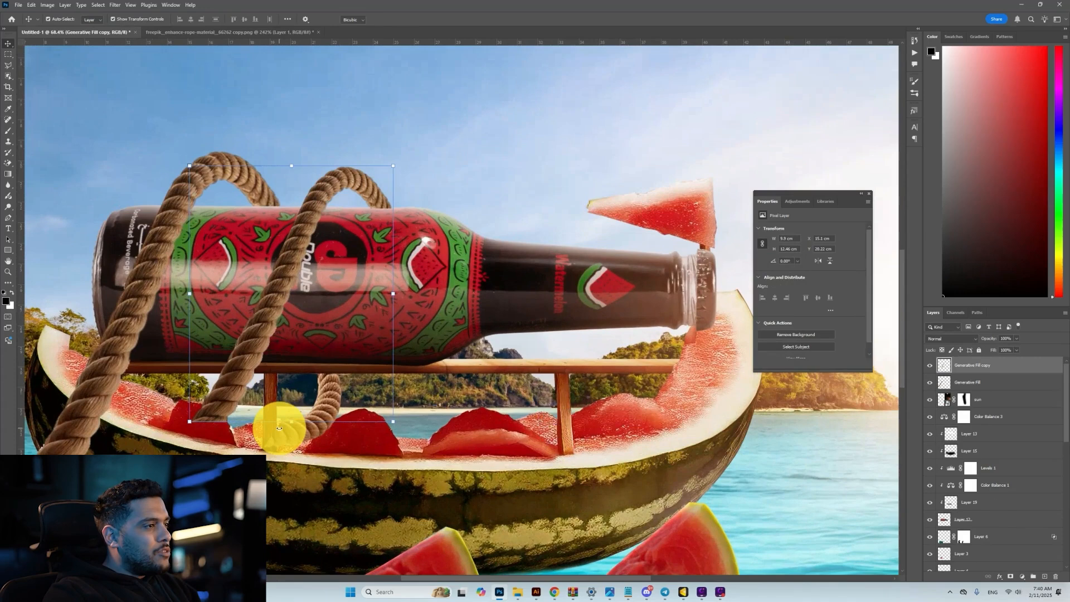
Step: Puppet Warp the duplicated rope, pinning it along its length and bending its lower end toward the thin rope behind the railing
click(279, 428)
click(31, 5)
key(Escape)
key(Escape)
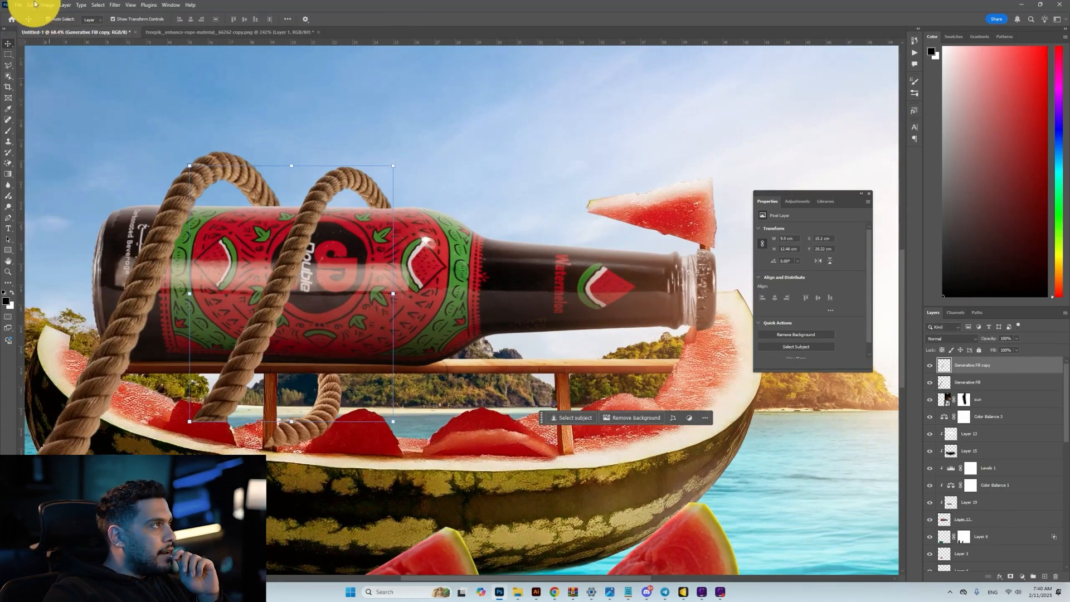
click(34, 5)
click(86, 179)
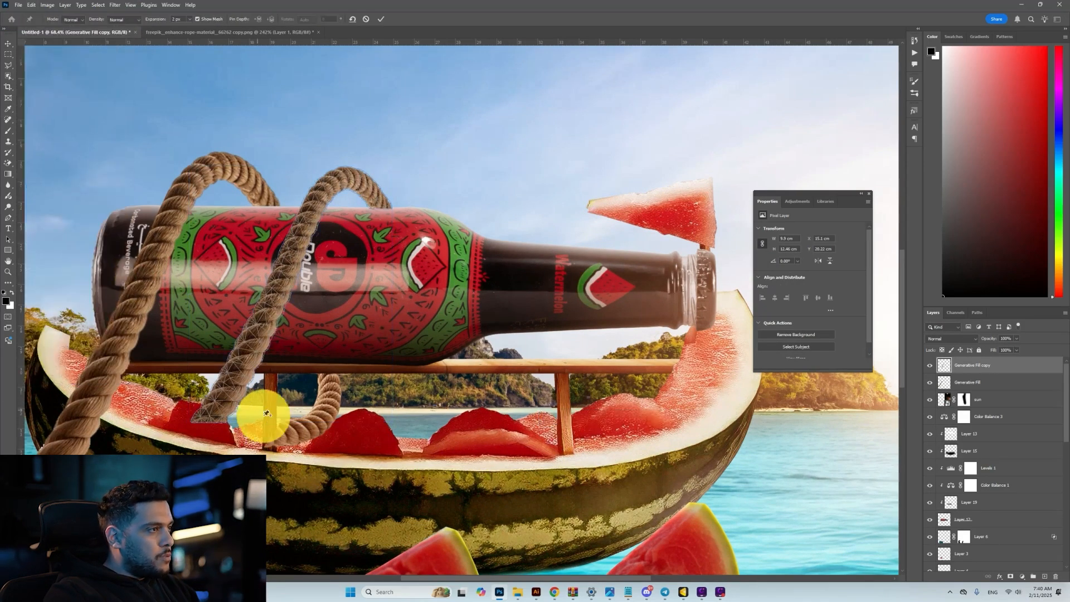
click(380, 202)
click(347, 180)
click(300, 224)
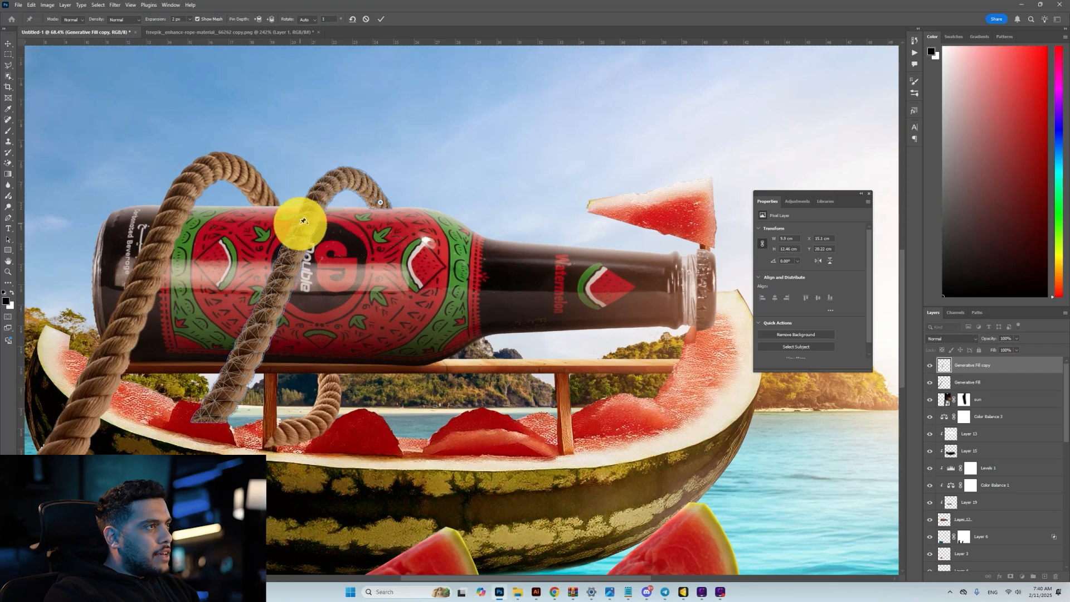
click(263, 325)
click(241, 366)
drag(219, 416, 254, 395)
key(Return)
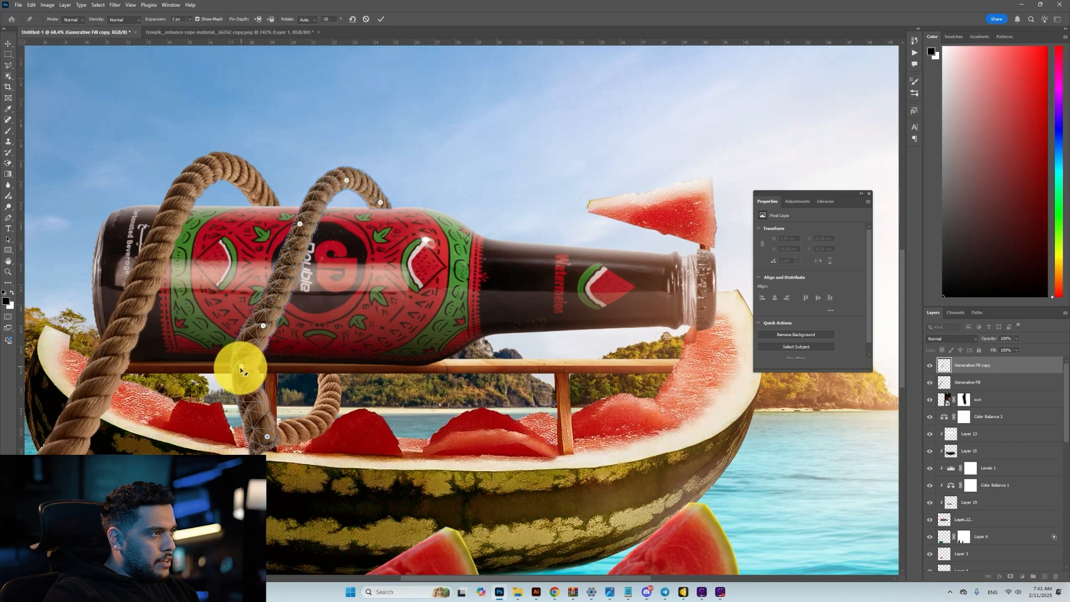
Step: Replace the warped rope copy with a second thin rope piece, brought to the front and joined to the piece behind the bottle
key(ctrl+e)
drag(285, 428, 343, 493)
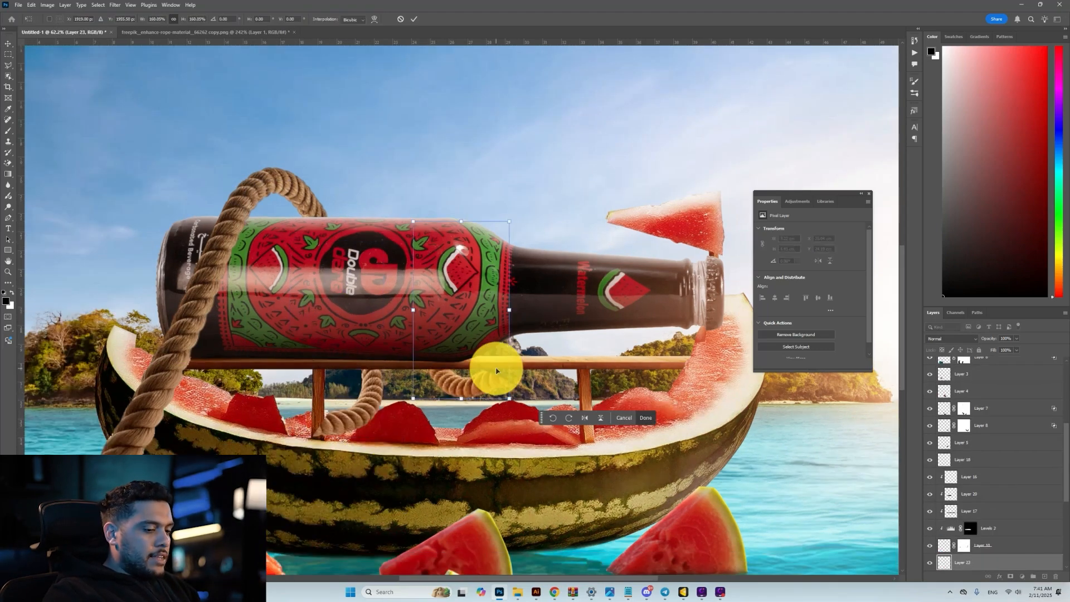
key(Return)
key(ctrl+shift+bracketright)
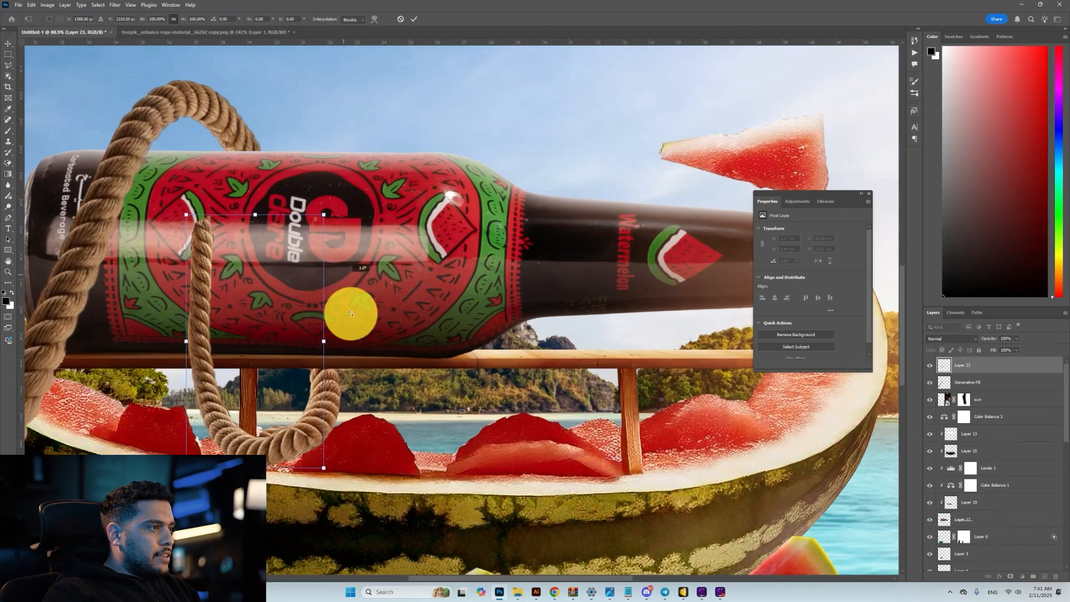
key(Return)
scroll(346, 334, down, 2)
drag(346, 366, 345, 352)
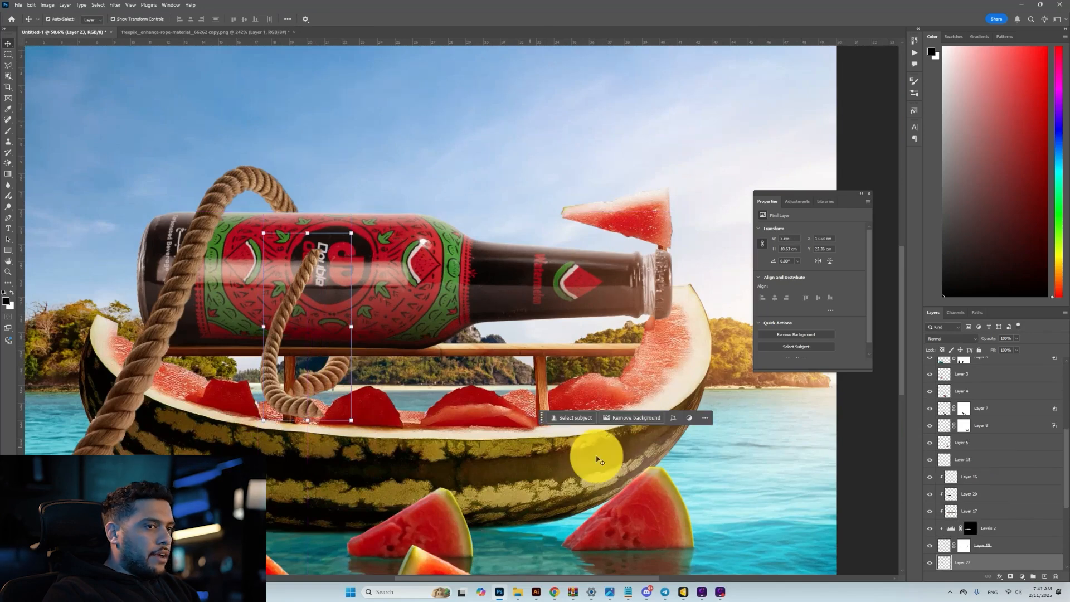
Step: Move both thin rope pieces together toward the main loop and transform the front one so its upper end meets the loop
click(285, 404)
ctrl+click(1018, 366)
drag(340, 288, 324, 273)
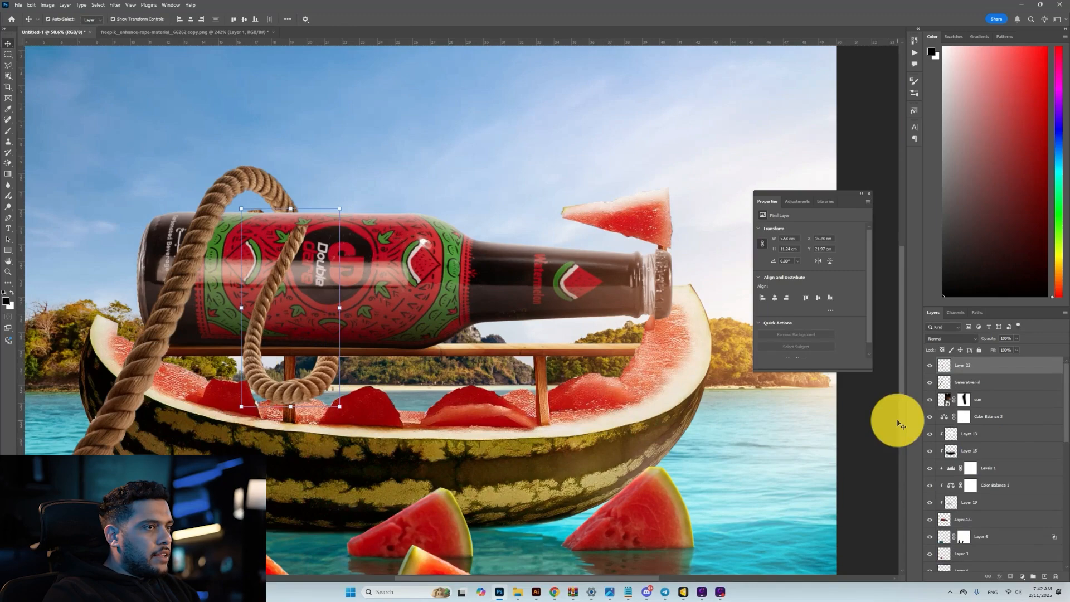
click(266, 384)
drag(312, 225, 337, 198)
key(Return)
Step: Erase the front rope piece's overlap at the lower join and shift the rear piece to line up with it
key(e)
scroll(287, 346, up, 3)
drag(394, 416, 378, 420)
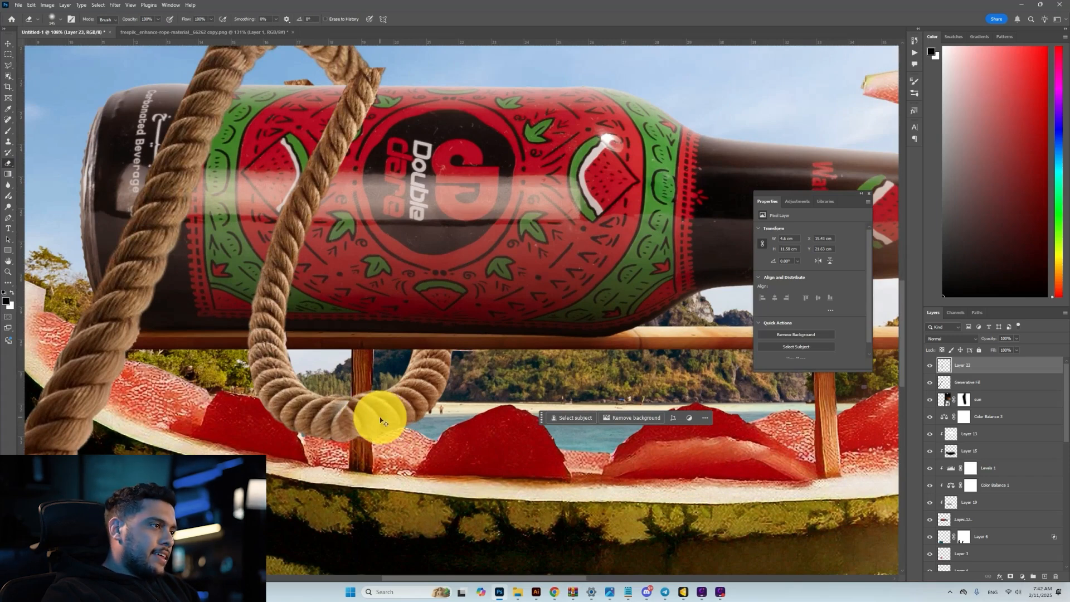
key(v)
scroll(415, 418, down, 4)
scroll(546, 386, down, 1)
scroll(953, 518, down, 5)
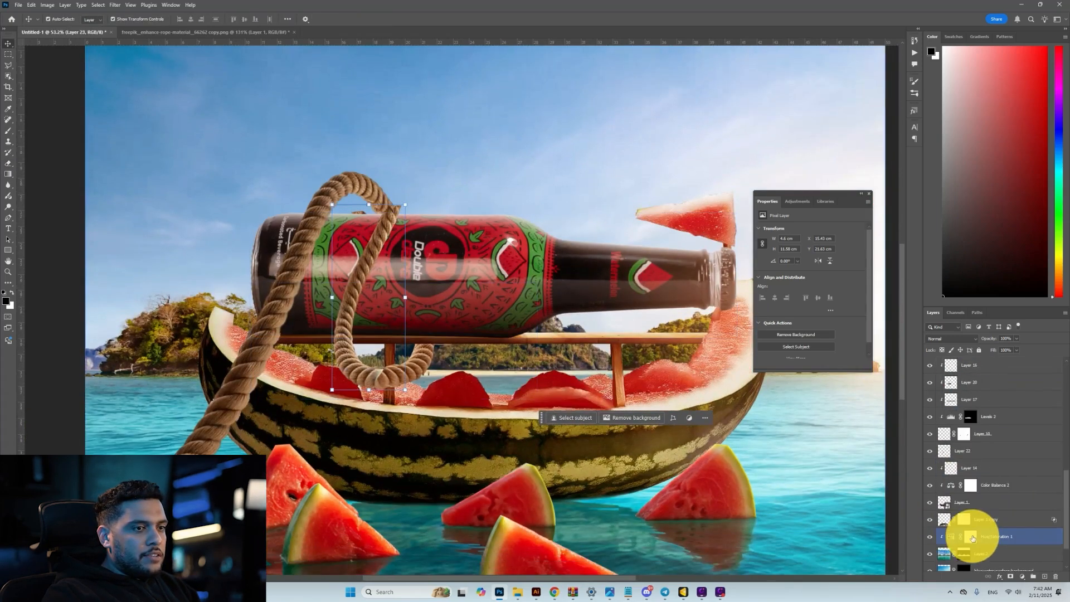
drag(401, 378, 423, 372)
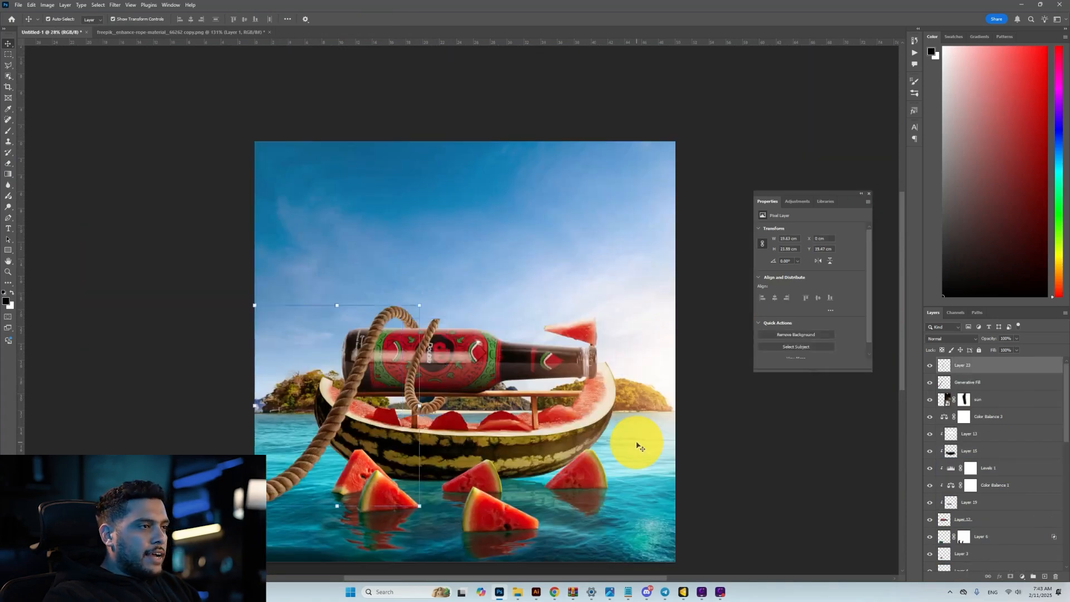
Step: Delete both thin rope pieces and move the main rope along the bottle toward its neck
key(Delete)
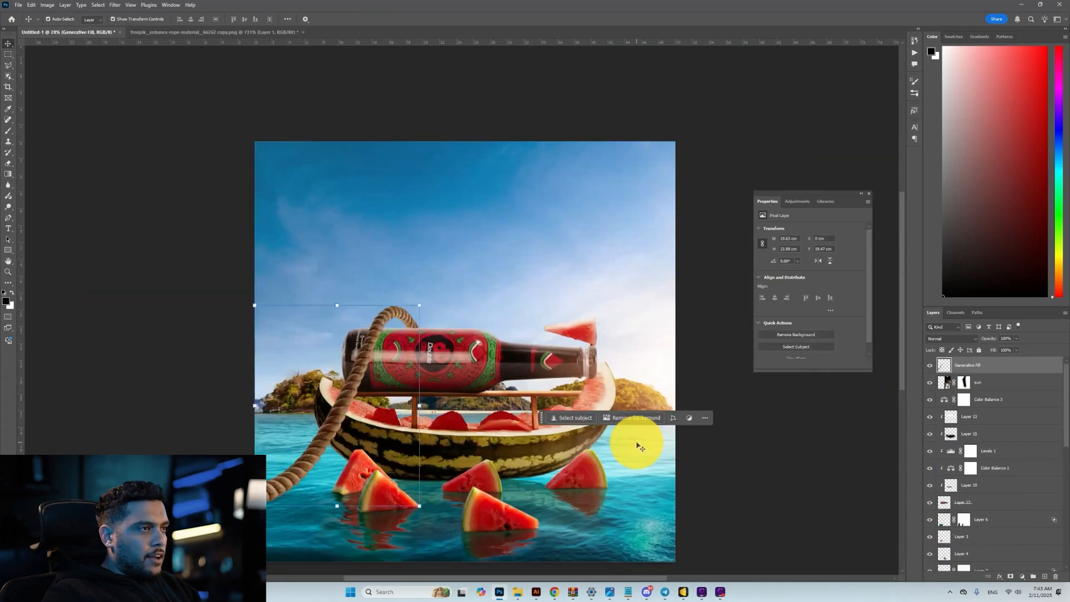
scroll(410, 367, up, 2)
scroll(406, 371, down, 3)
drag(399, 320, 423, 356)
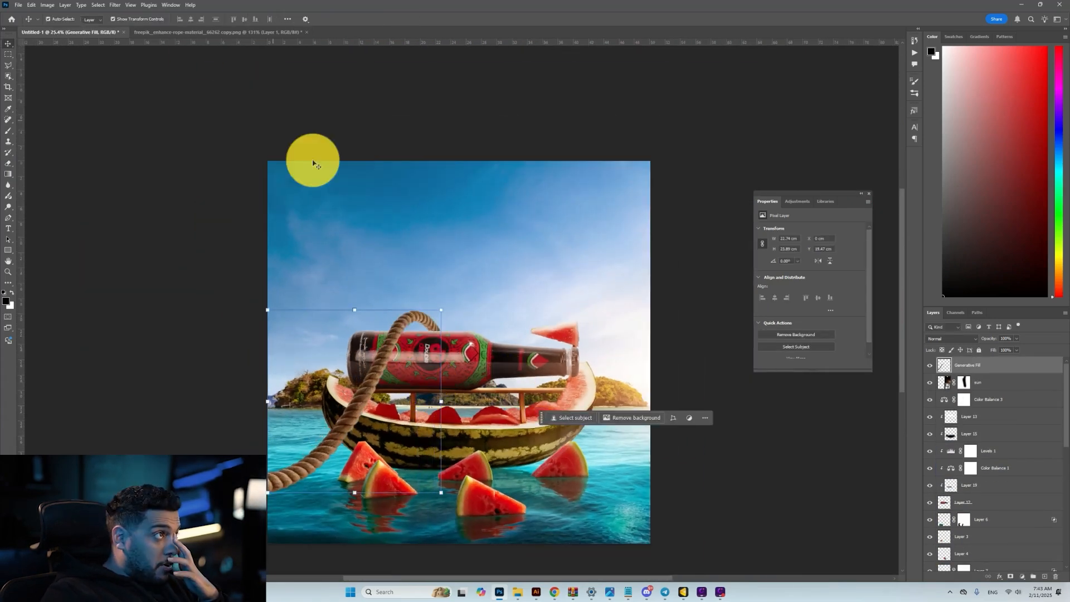
Step: In the rope source image, outline the long strand running down through the crossing with the Pen tool and isolate it from its surroundings
click(192, 32)
scroll(212, 264, down, 2)
key(ctrl+d)
click(8, 217)
scroll(419, 318, up, 1)
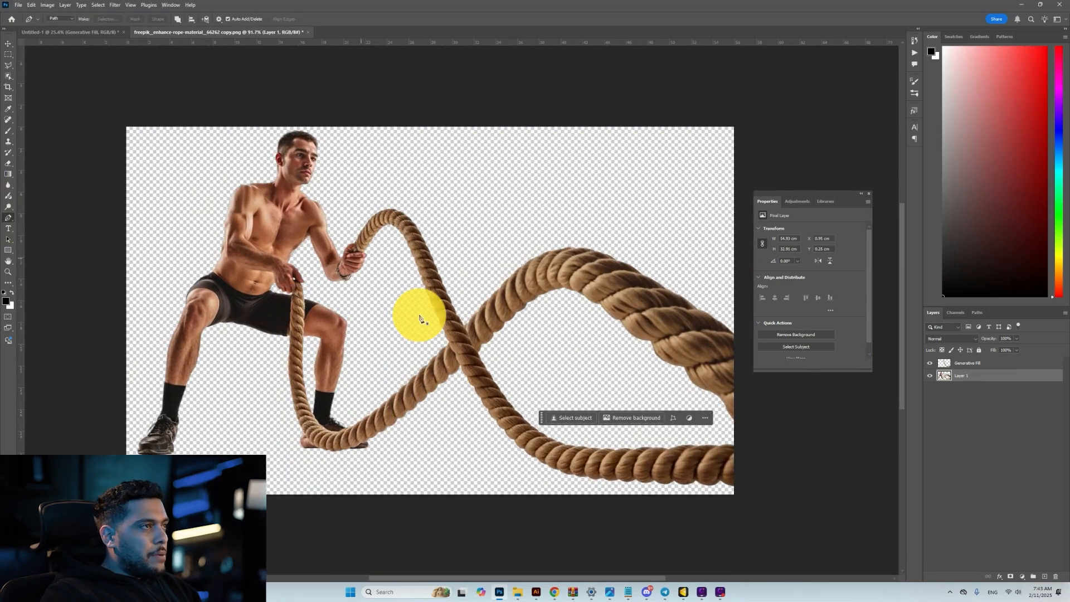
click(60, 32)
click(147, 32)
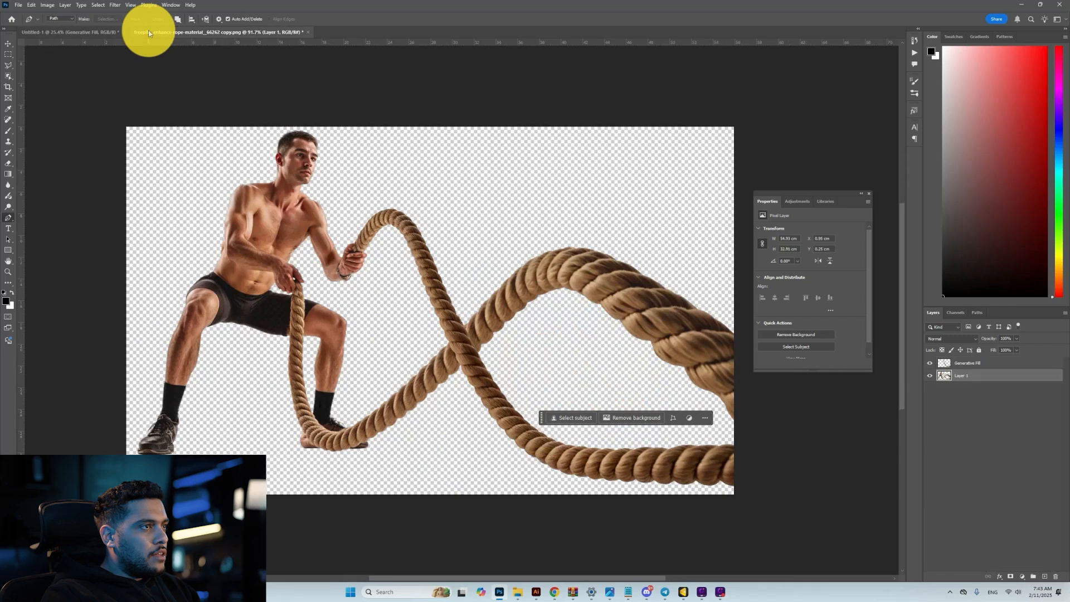
scroll(415, 375, up, 5)
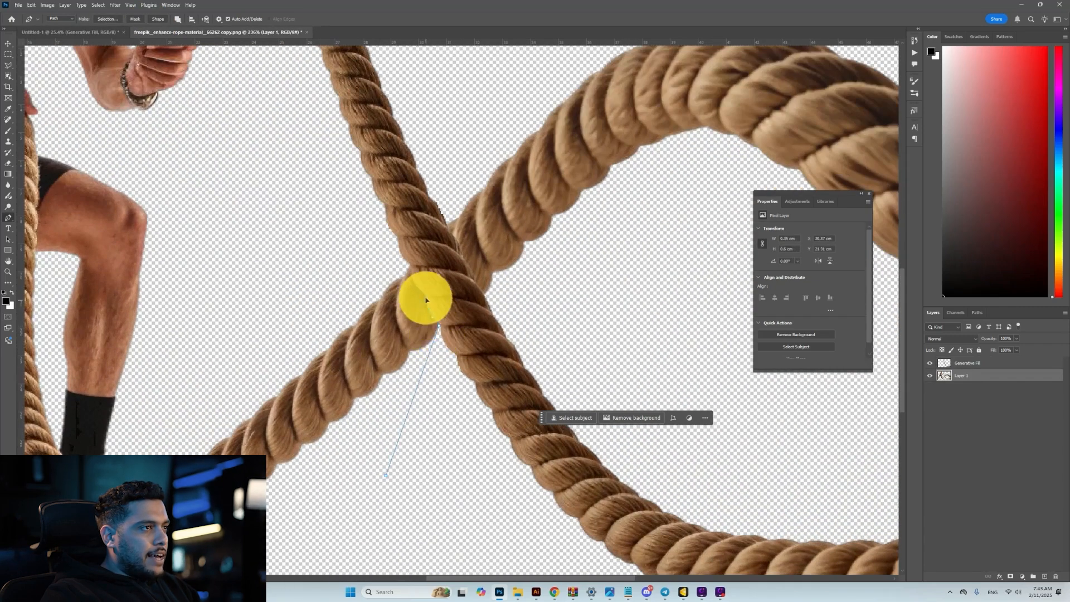
click(420, 288)
click(930, 376)
click(958, 364)
key(v)
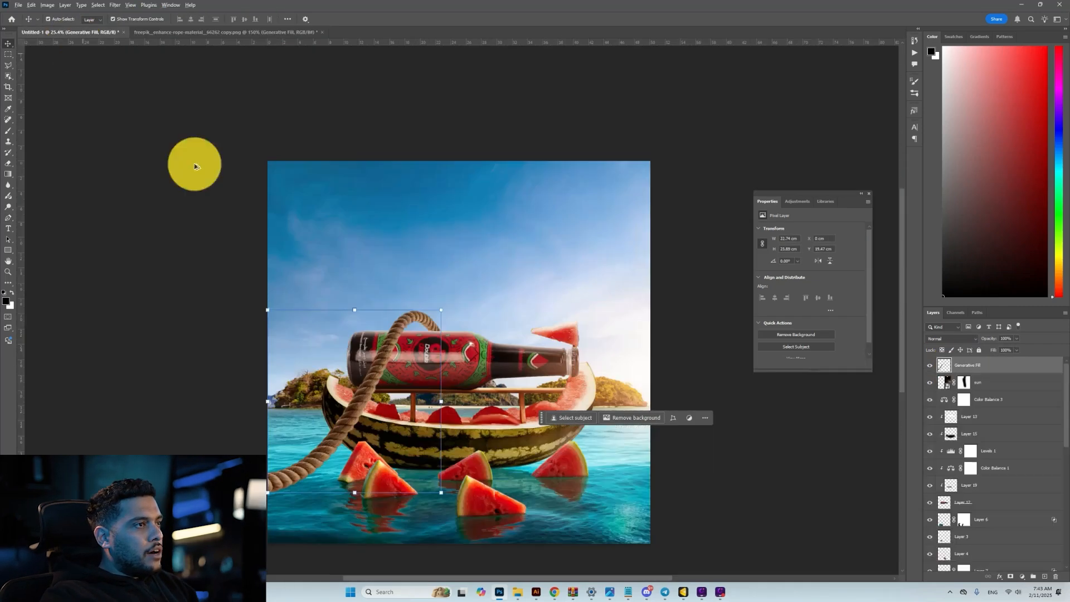
Step: Bring the isolated rope strand into the boat composite and enlarge it so it runs from the existing loop down across the boat
drag(196, 165, 478, 363)
scroll(278, 240, down, 1)
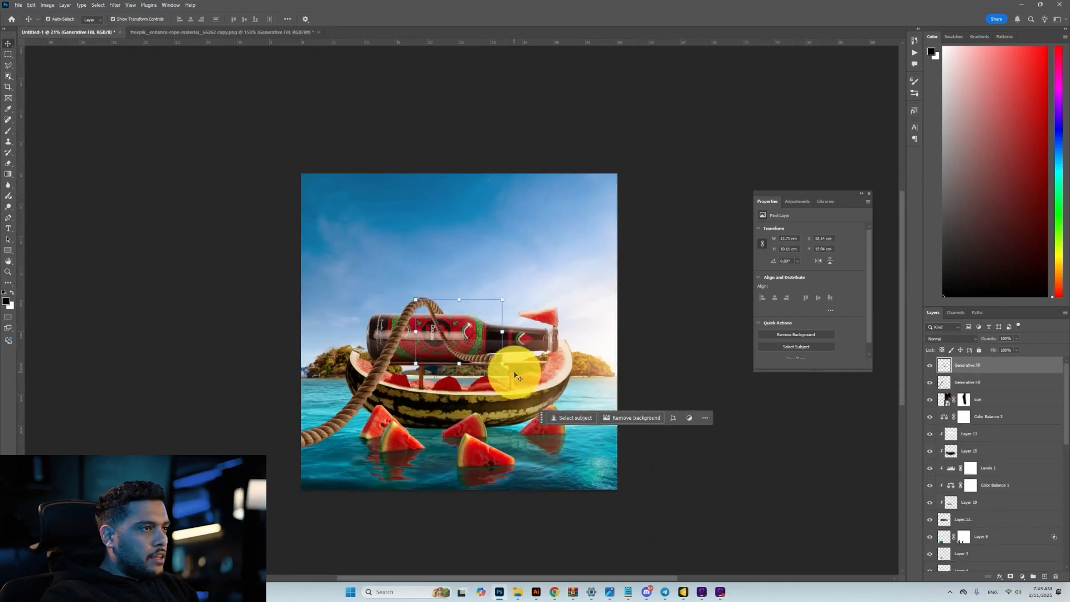
scroll(472, 373, up, 5)
Step: Load the bottle's outline as a selection and delete the part of the new rope that overlaps the bottle
key(m)
scroll(540, 357, up, 2)
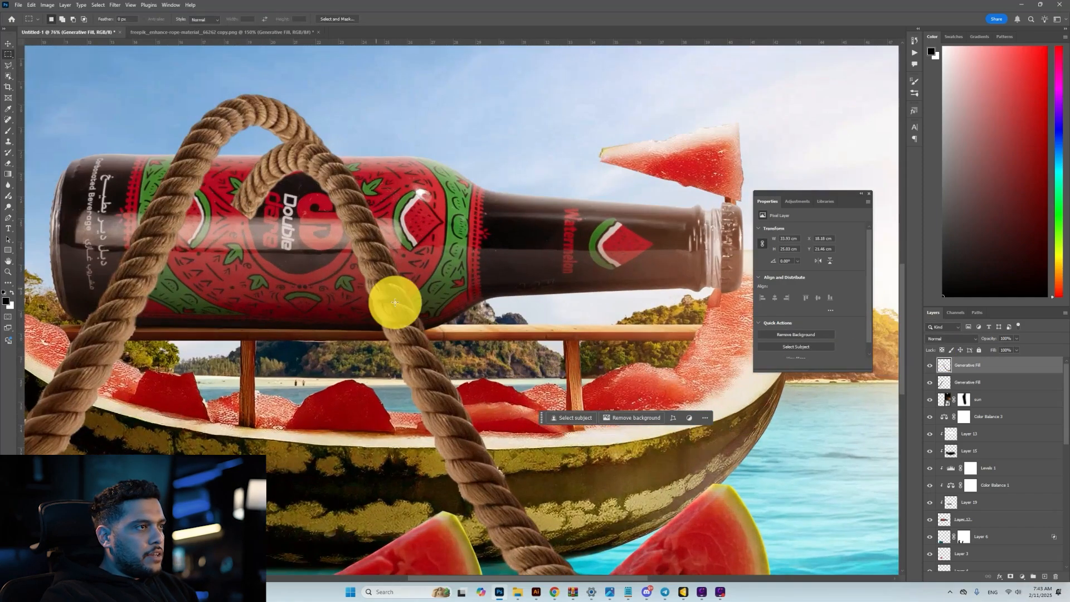
ctrl+click(944, 518)
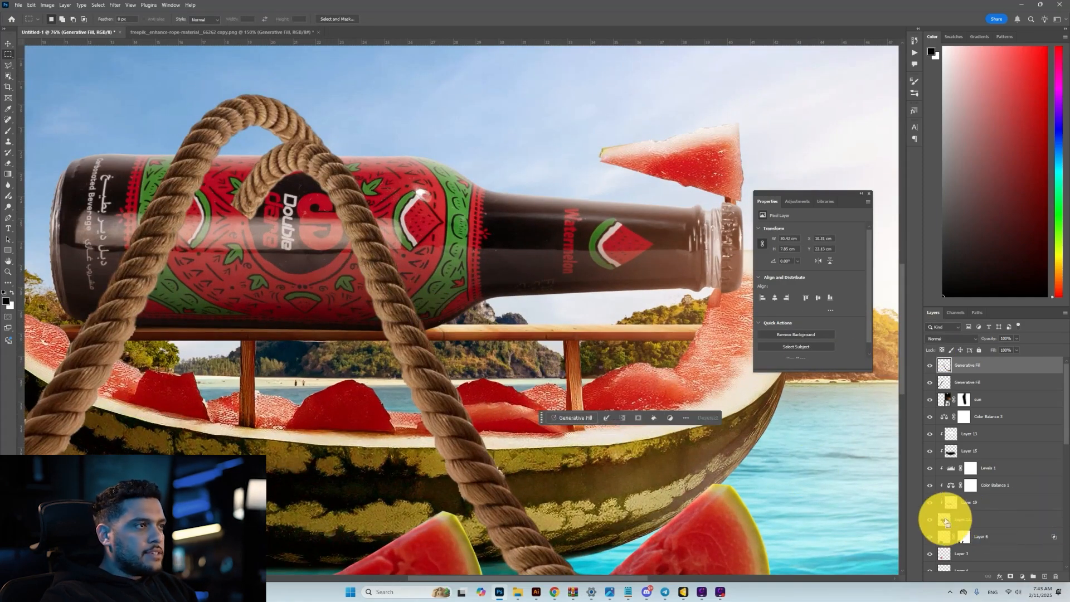
scroll(461, 398, down, 2)
key(Delete)
key(ctrl+d)
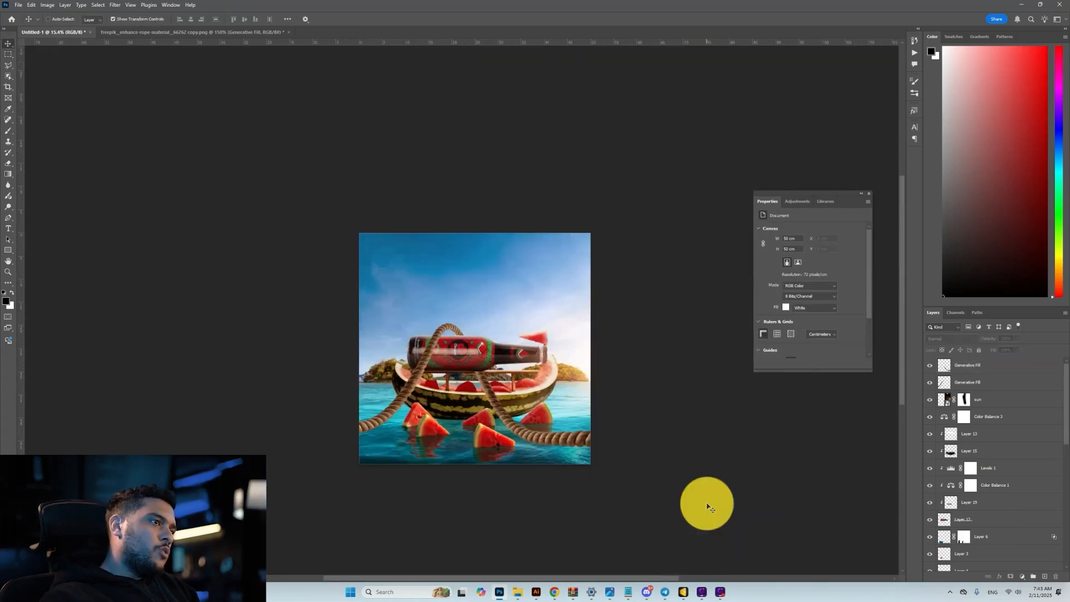
Step: Examine at several zoom levels how the two ropes sit around the bottle, boat and water
scroll(709, 506, down, 1)
scroll(610, 438, up, 3)
scroll(609, 438, up, 2)
scroll(569, 480, down, 1)
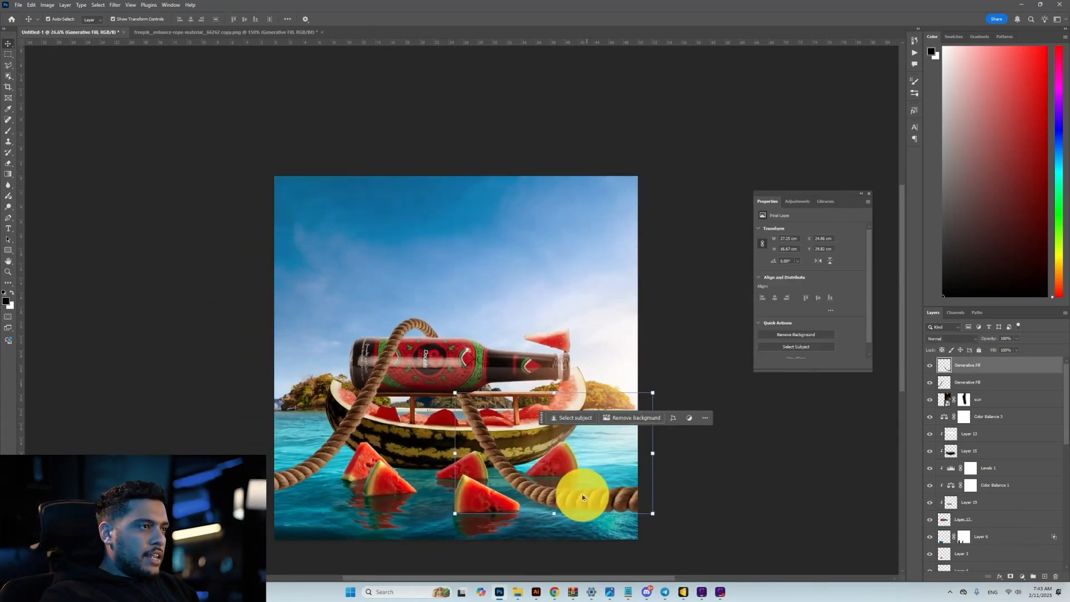
scroll(561, 458, down, 2)
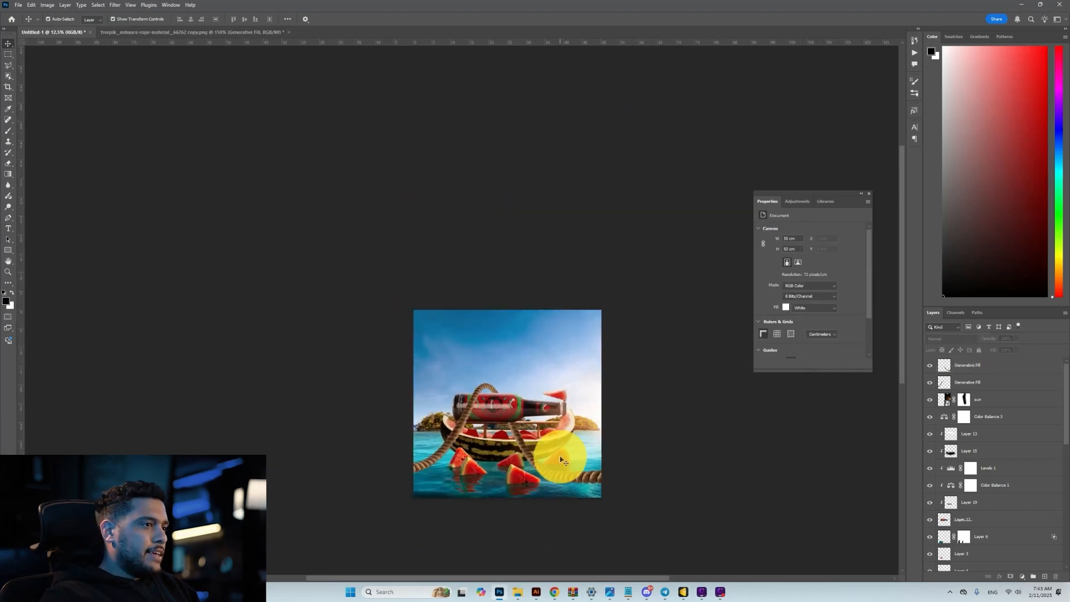
scroll(585, 473, up, 3)
scroll(669, 482, down, 2)
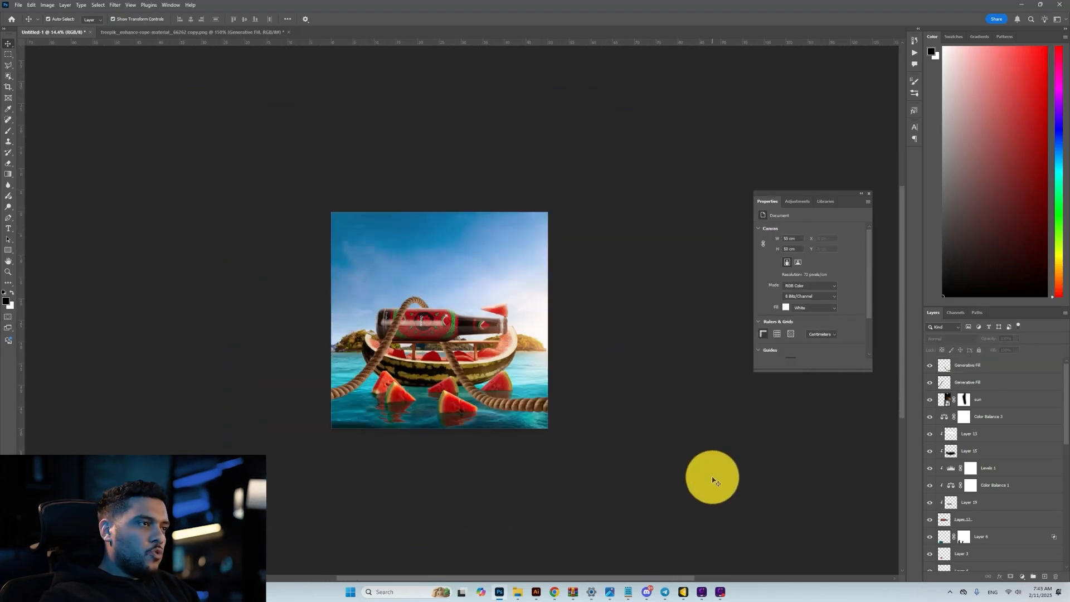
key(ctrl+0)
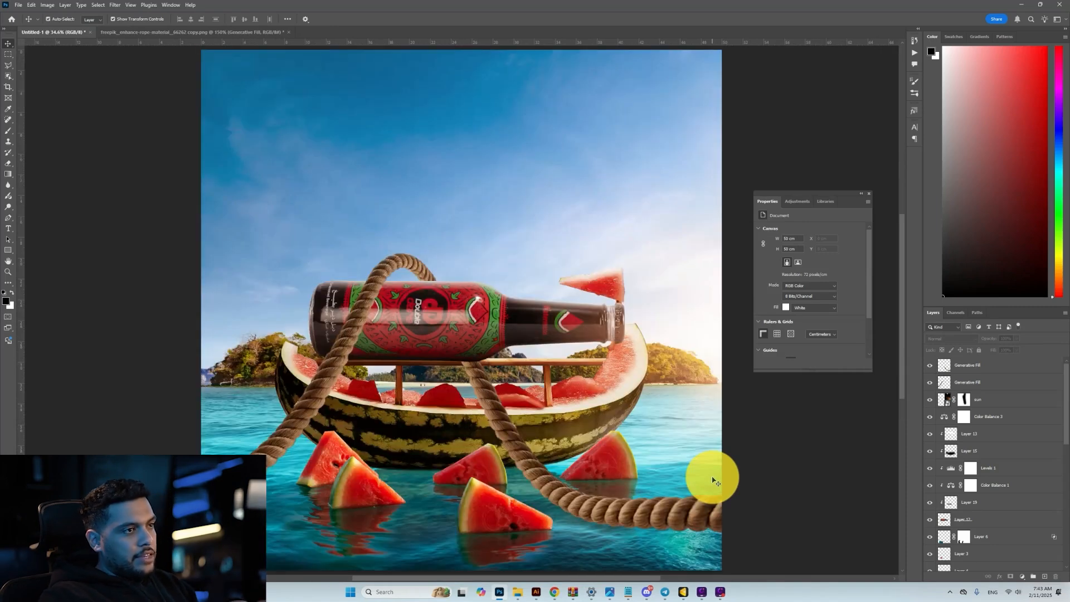
scroll(649, 491, down, 1)
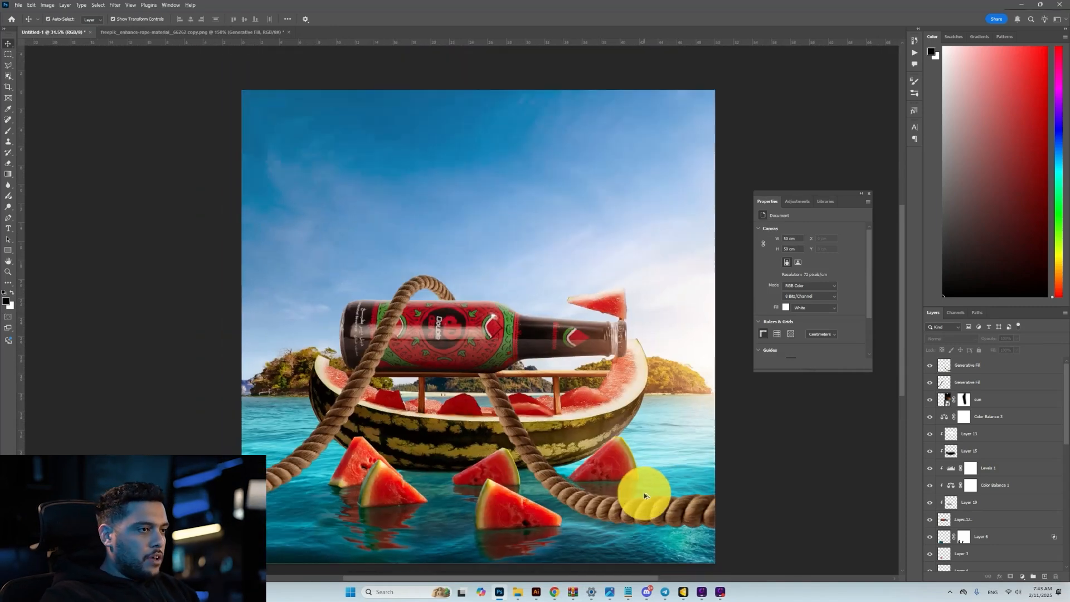
Step: Add a new layer clipped to the rope looped over the bottle and brush black shading along it
click(373, 357)
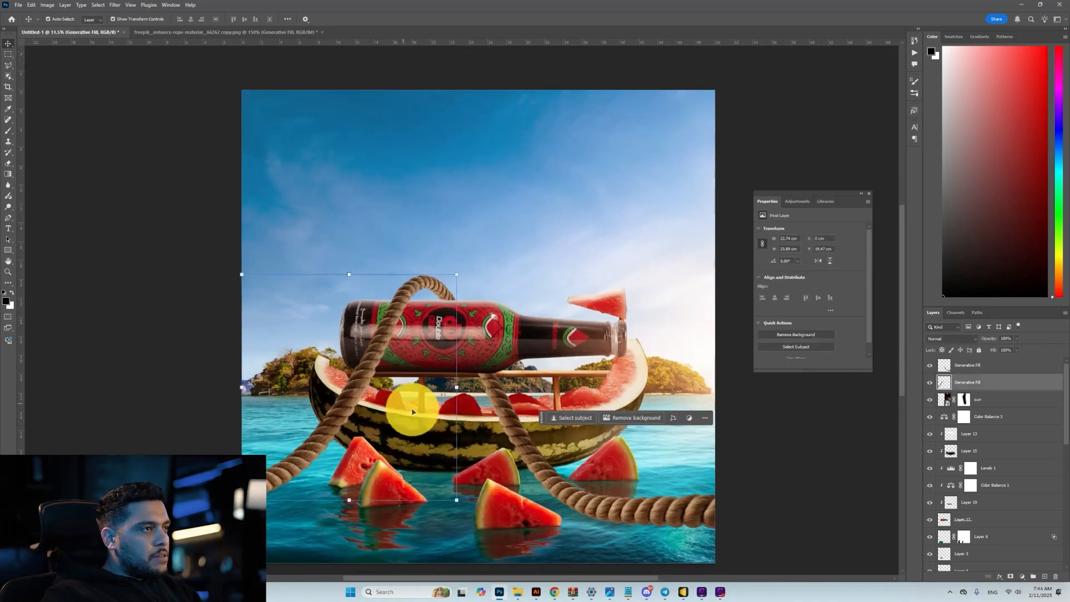
click(1045, 578)
drag(1003, 384, 1009, 389)
alt+click(1010, 390)
key(b)
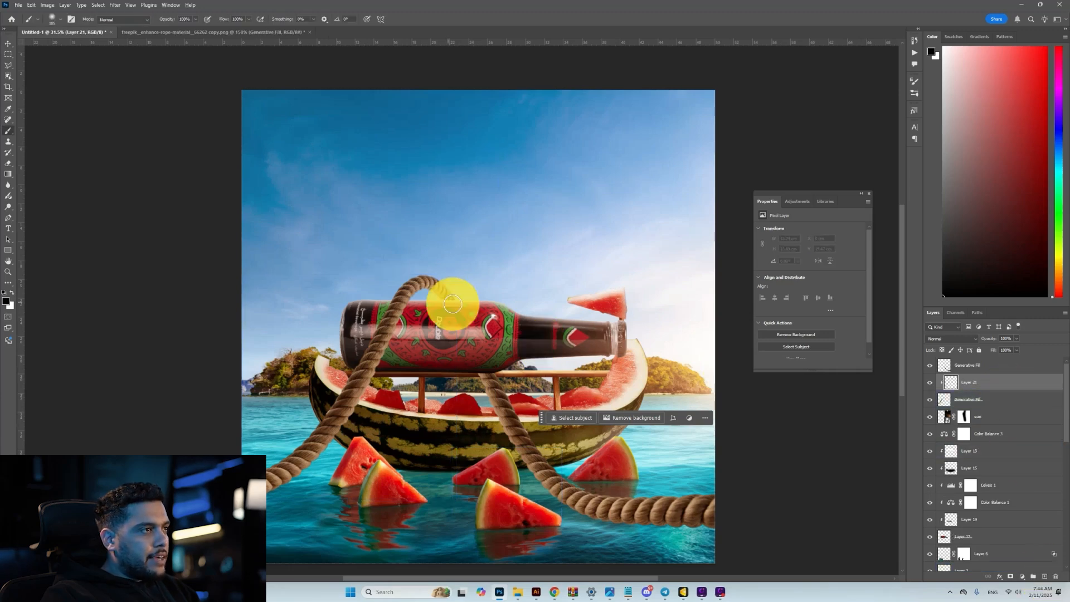
scroll(378, 285, up, 3)
right_click(398, 217)
click(385, 227)
alt+right_click(397, 239)
Step: Add a second clipped layer beneath the shading and brush white highlights onto the looped rope
click(1044, 577)
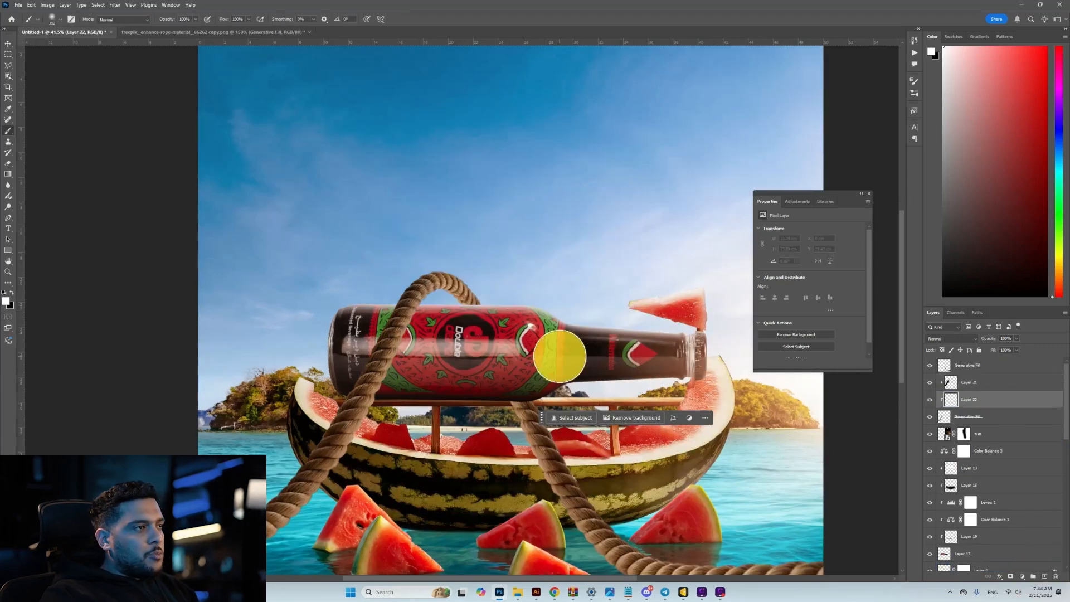
drag(453, 316, 426, 354)
key(ctrl+z)
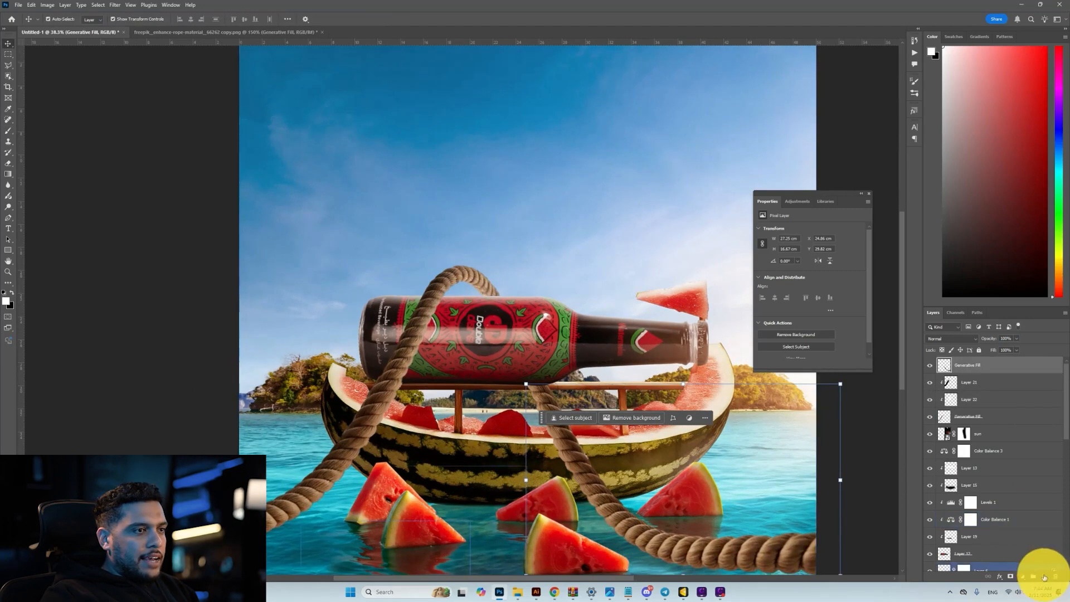
Step: Add a clipped layer to the rope trailing into the water, brush white highlights on it and set its blend mode to Overlay
click(1045, 577)
alt+click(999, 372)
mouse_move(652, 493)
mouse_down()
mouse_move(461, 425)
mouse_move(458, 409)
mouse_up()
key(b)
drag(457, 400, 376, 287)
key(ctrl+z)
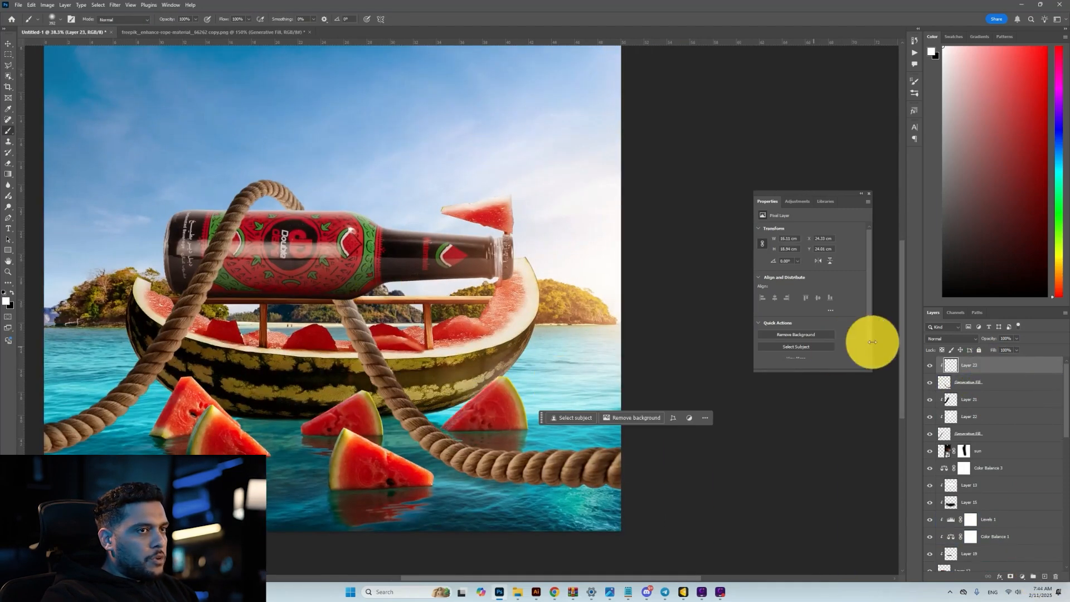
click(936, 340)
click(956, 455)
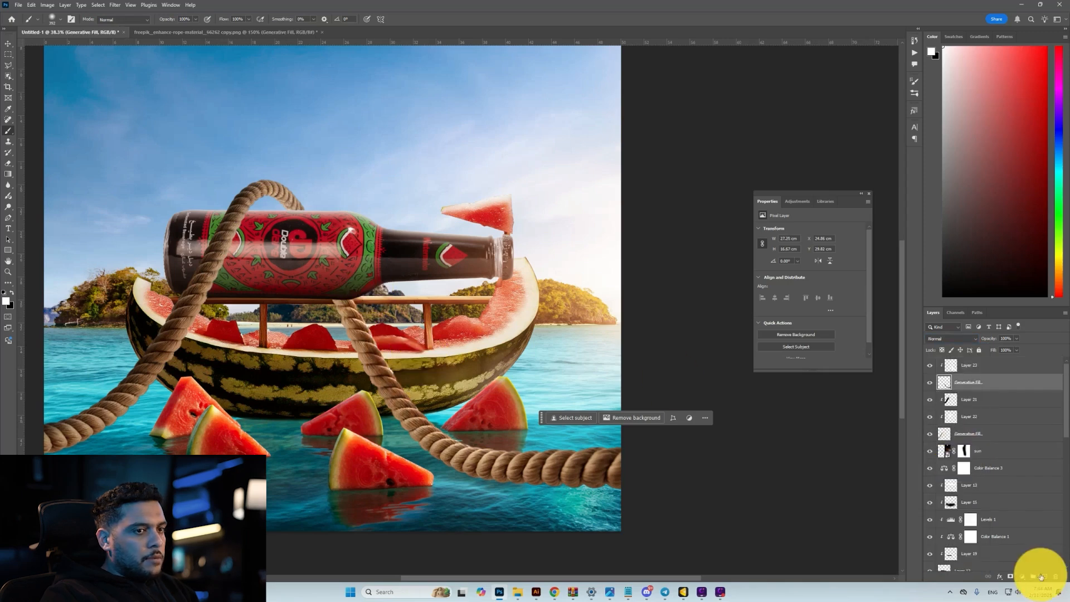
Step: Add another layer clipped to the trailing rope and brush black shading along its length
click(1041, 576)
key(x)
key(ctrl+z)
drag(306, 308, 375, 450)
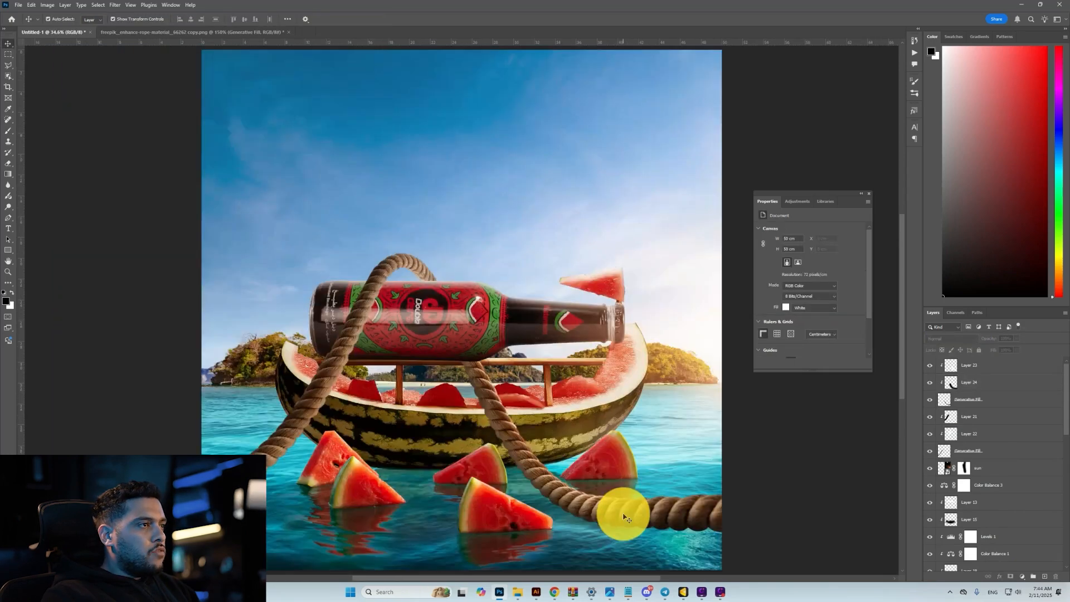
Step: Duplicate the looped rope's layer beneath the original and give the copy a Color Overlay for use as its shadow
scroll(401, 389, up, 3)
click(418, 437)
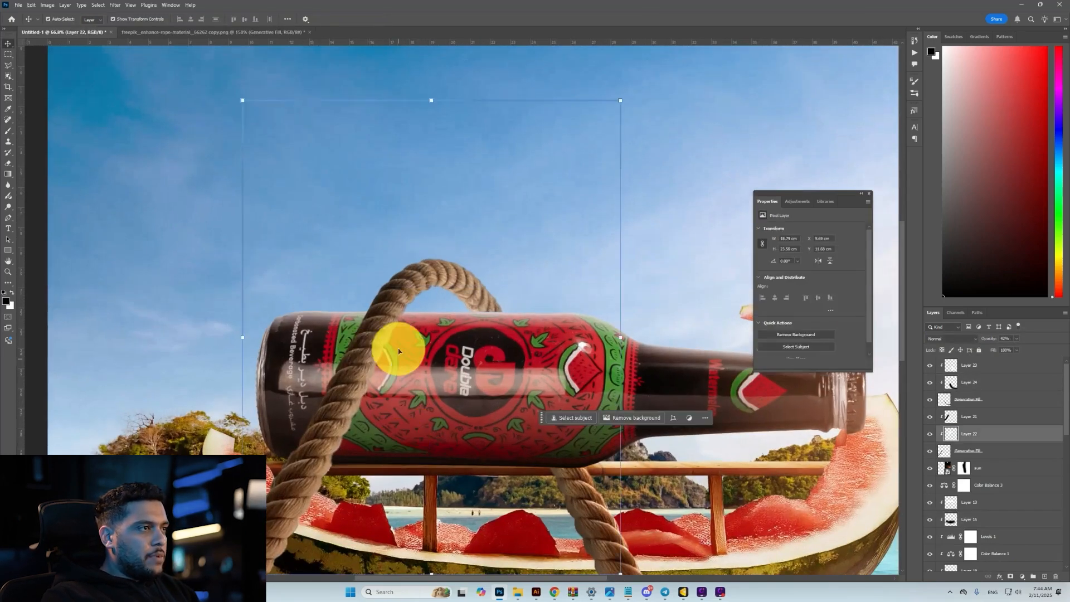
click(1022, 453)
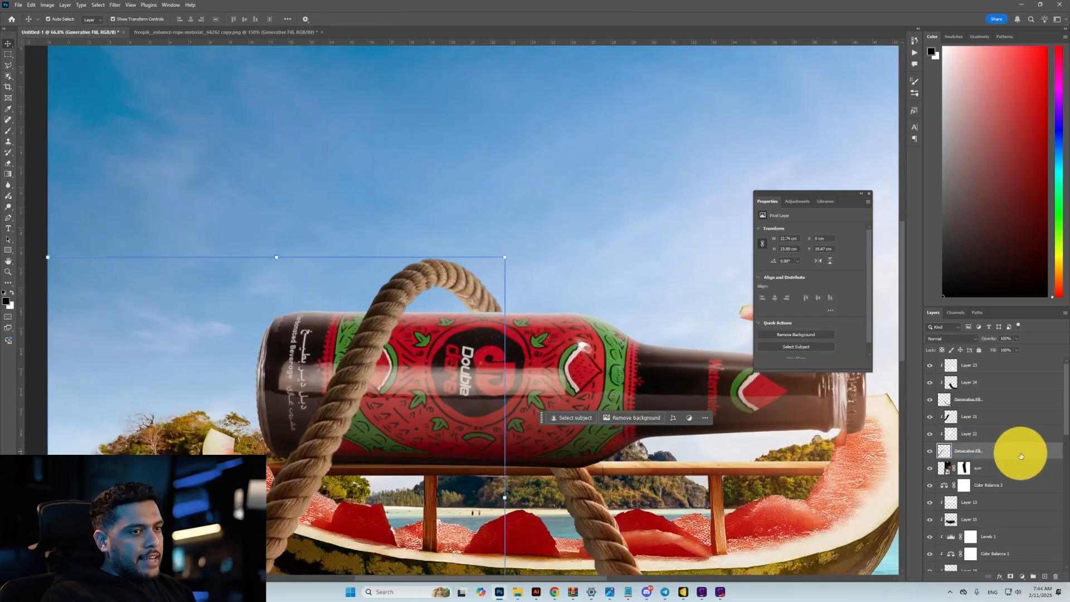
drag(1022, 456, 1022, 459)
double_click(1022, 459)
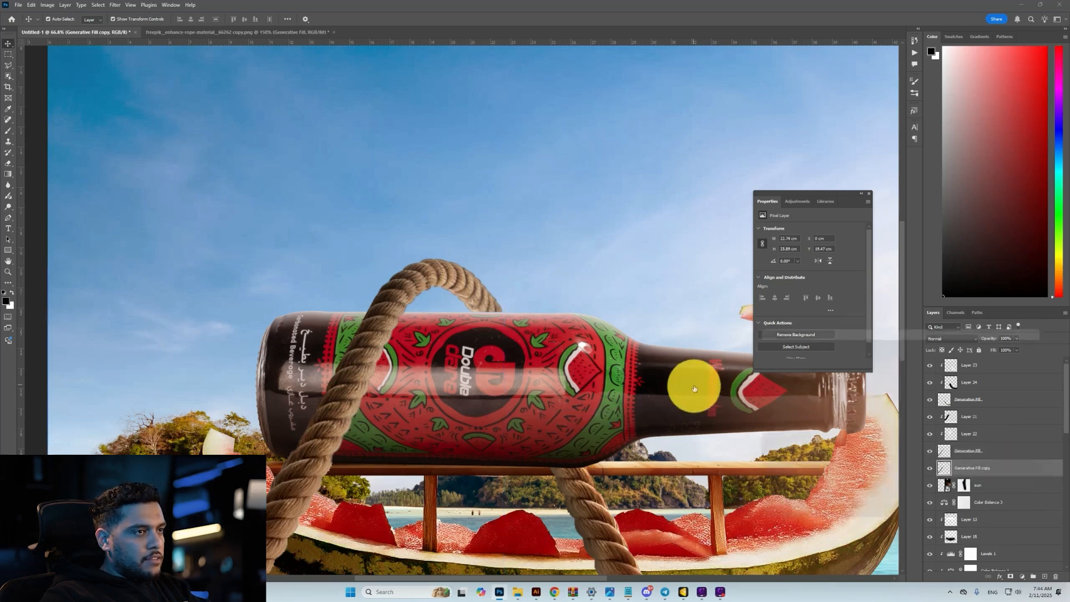
click(774, 448)
click(941, 365)
drag(603, 367, 717, 447)
key(Return)
key(Return)
scroll(471, 358, down, 1)
Step: Clip the rope copy to the bottle below Layer 13, rotate it about -12 degrees and offset it from the rope as a shadow
drag(981, 468, 998, 486)
key(ctrl+t)
drag(554, 349, 530, 318)
drag(458, 406, 490, 403)
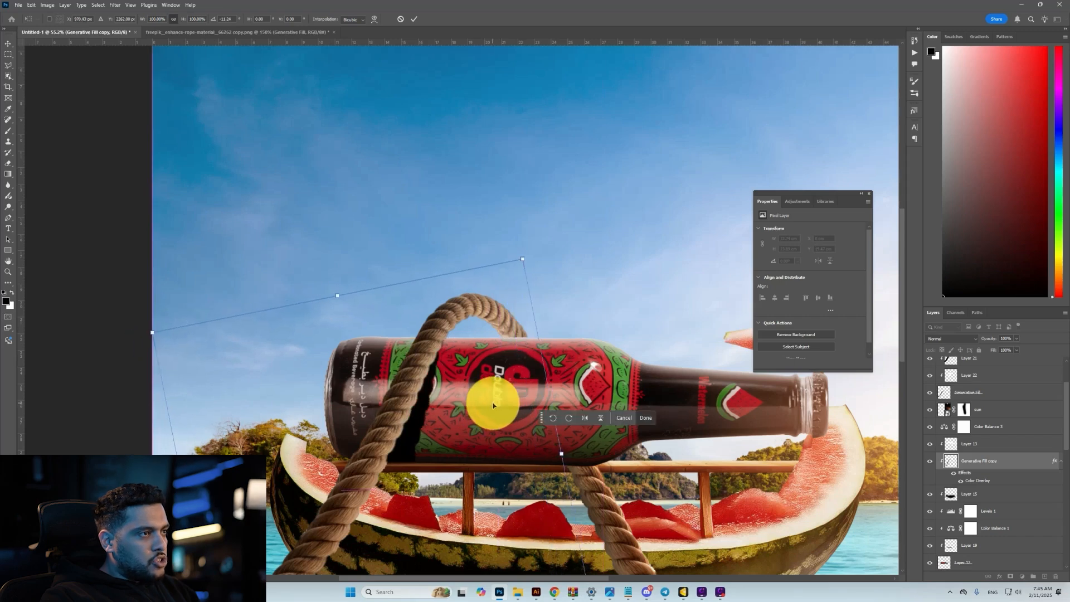
key(Return)
Step: Soften the rope's shadow on the bottle with a Gaussian Blur and lower its layer opacity
click(115, 5)
mouse_move(184, 115)
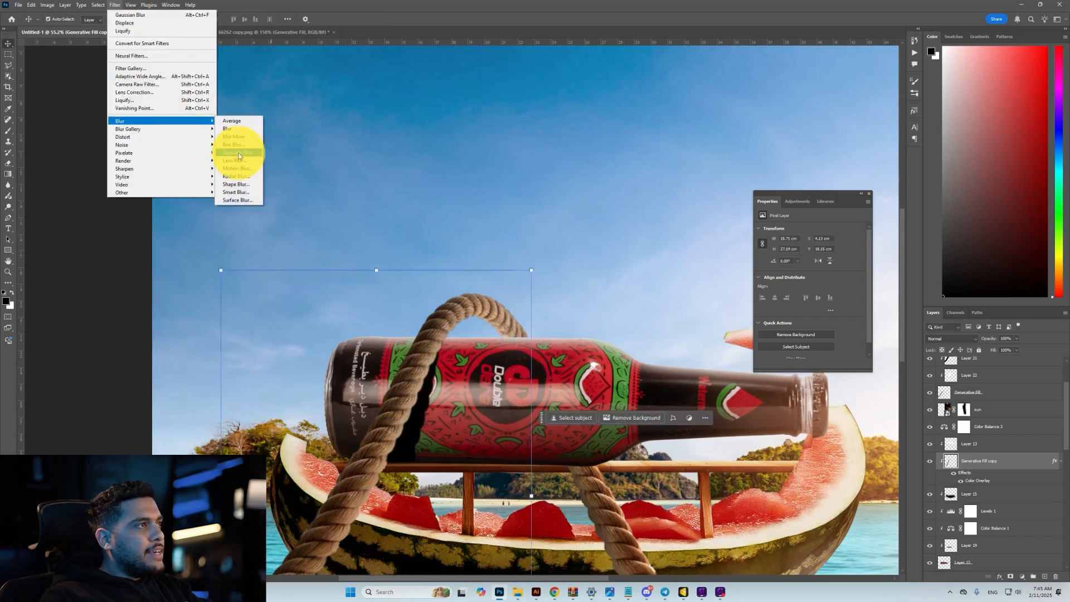
click(239, 153)
key(Return)
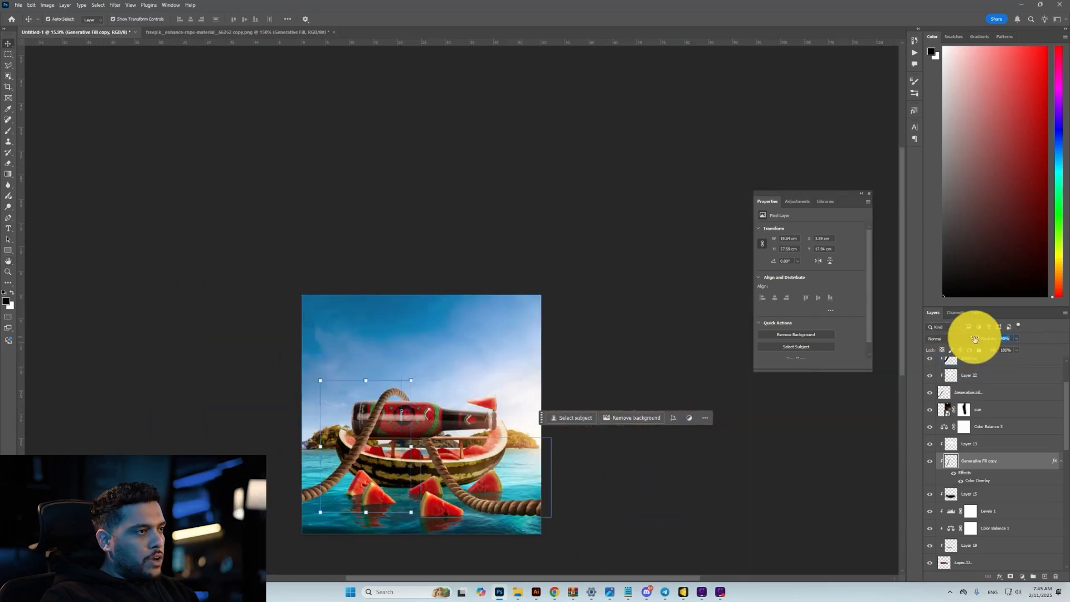
drag(974, 339, 971, 340)
click(843, 431)
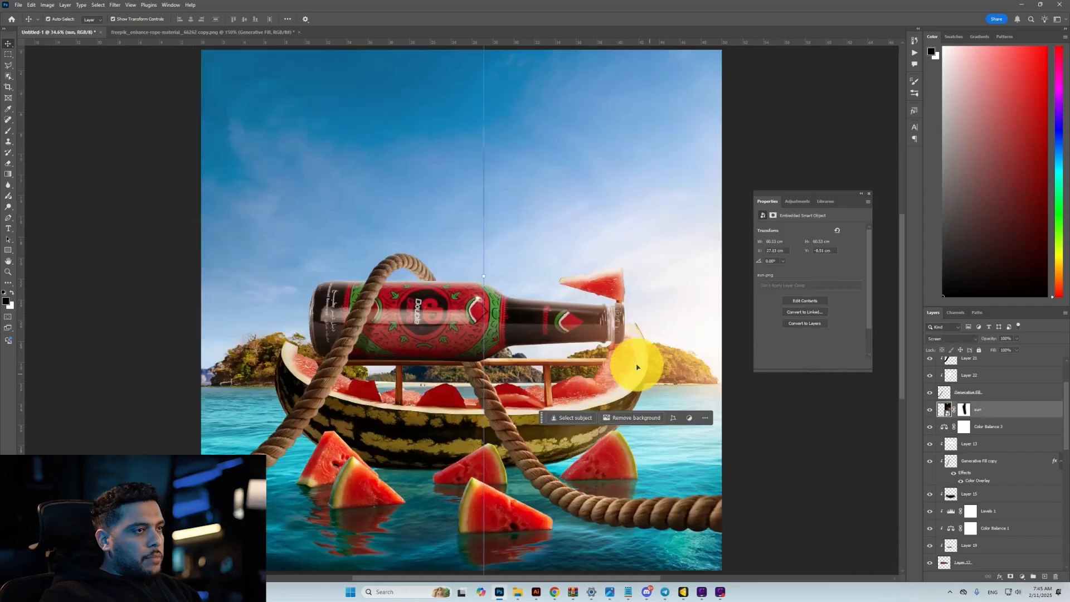
Step: Add a layer mask to the watermelon boat's smart object and paint out the watermelon flag above the bottle neck
scroll(637, 367, down, 3)
scroll(629, 351, up, 5)
scroll(960, 520, down, 5)
click(977, 511)
scroll(979, 515, down, 8)
scroll(973, 535, down, 2)
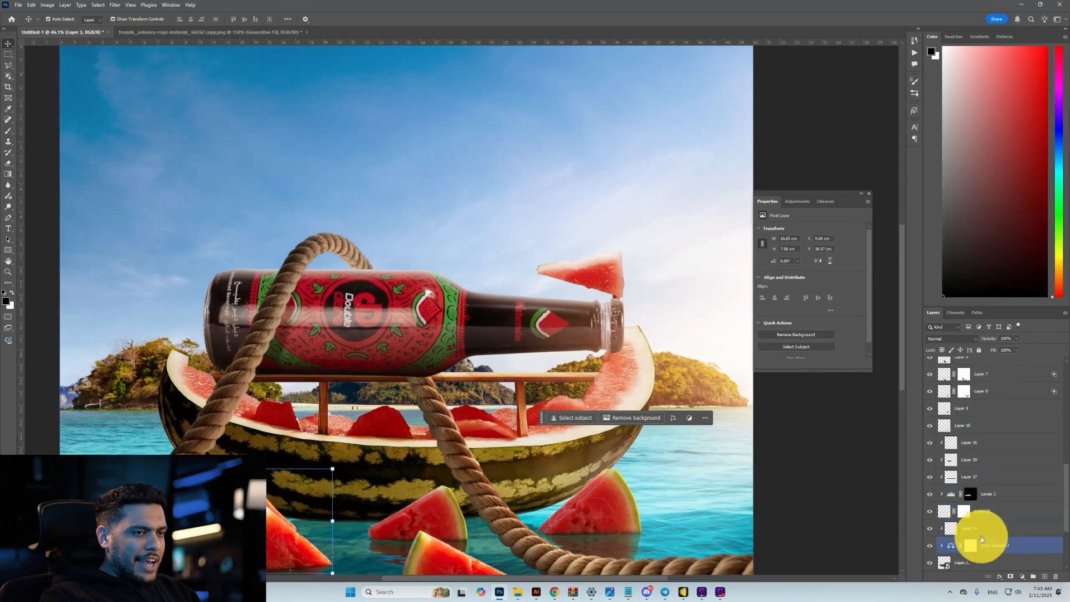
click(977, 562)
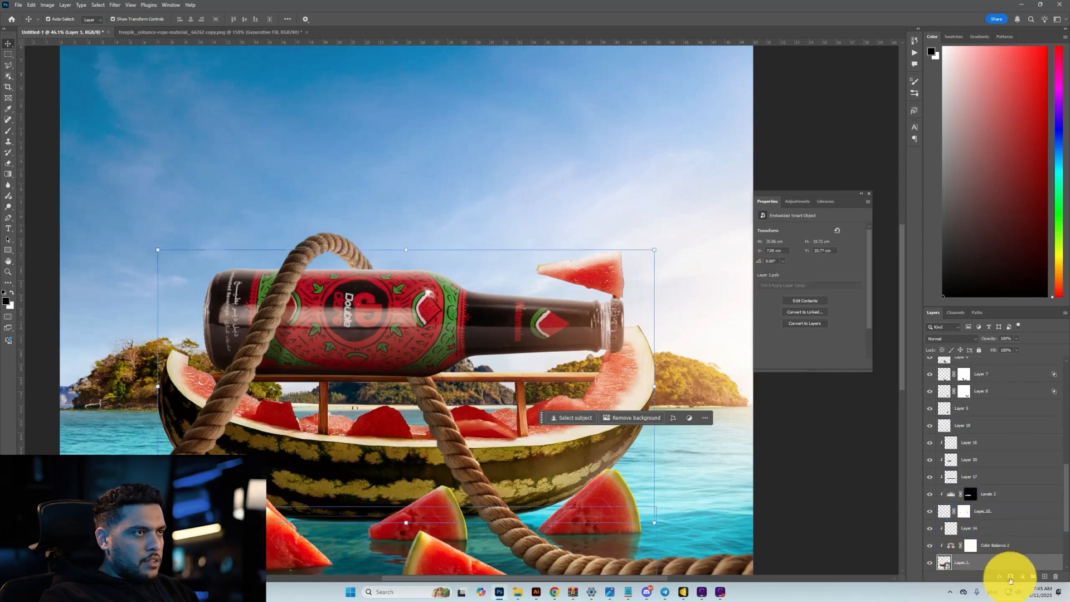
click(1011, 576)
key(b)
drag(524, 265, 639, 241)
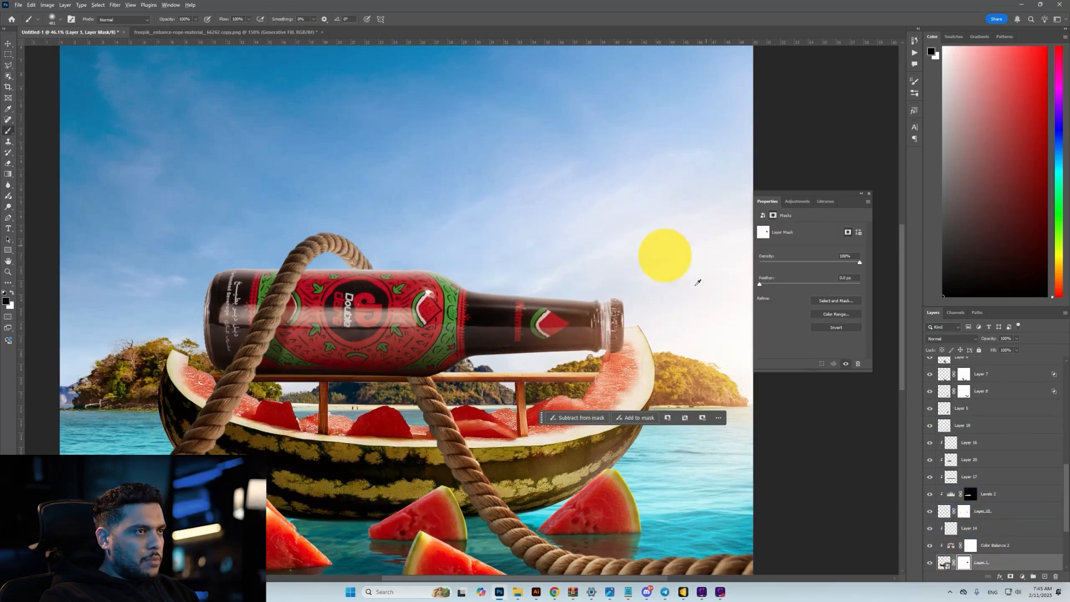
Step: Add a Color Lookup adjustment layer above all other layers and apply the Signature Skintone 3.CUBE 3DLUT file
scroll(700, 390, down, 6)
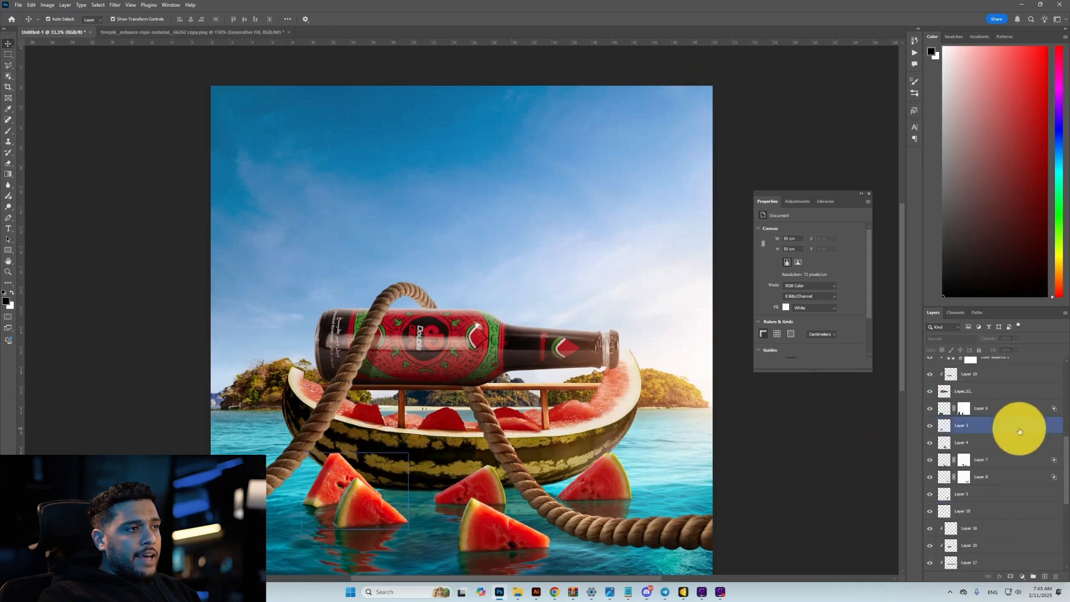
click(998, 437)
click(1003, 365)
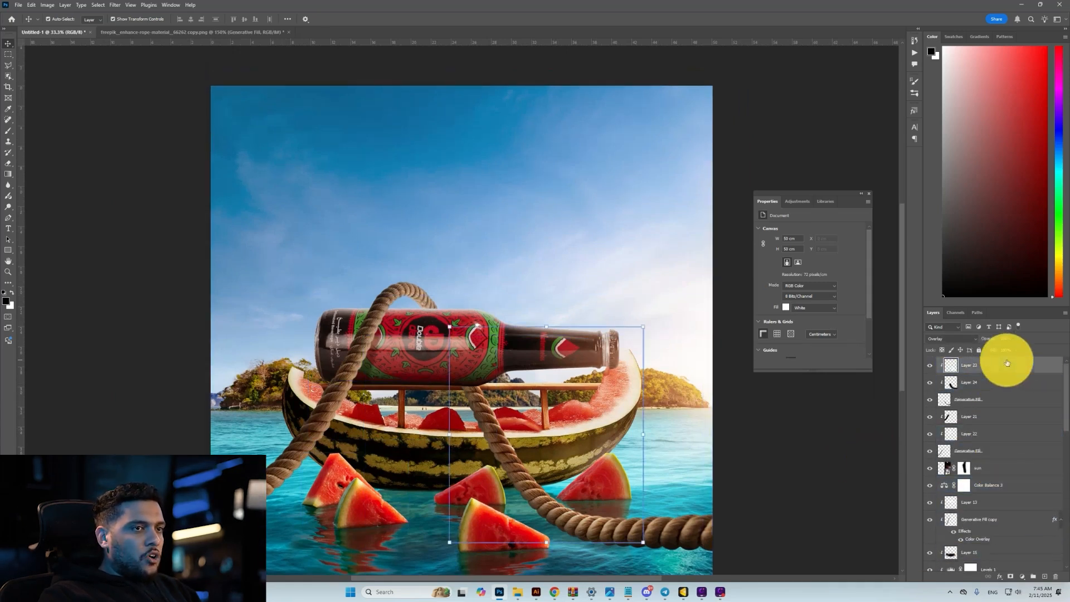
click(1022, 576)
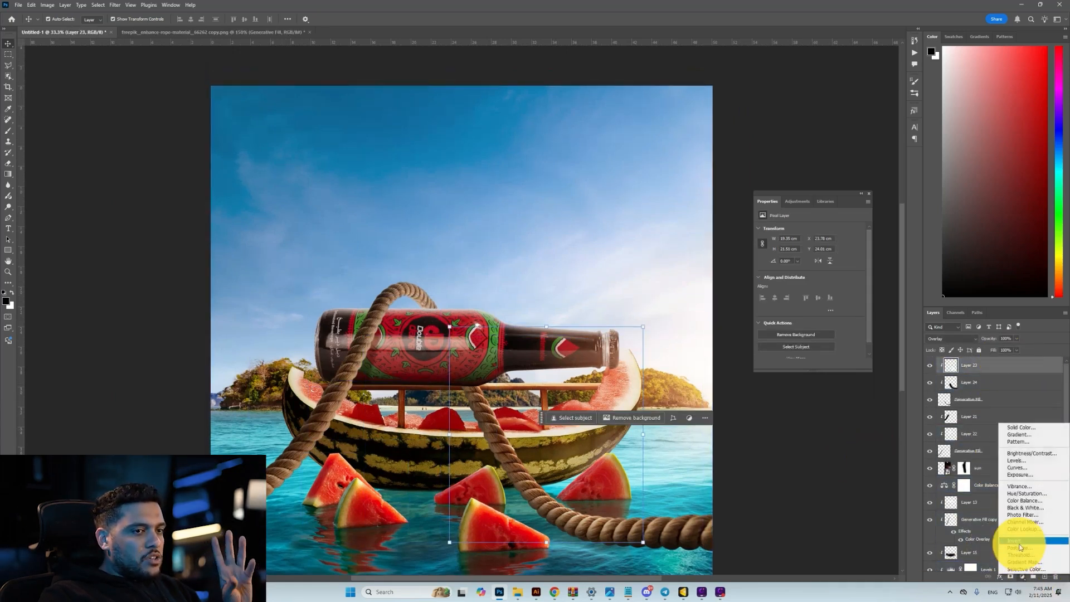
click(1017, 529)
click(809, 229)
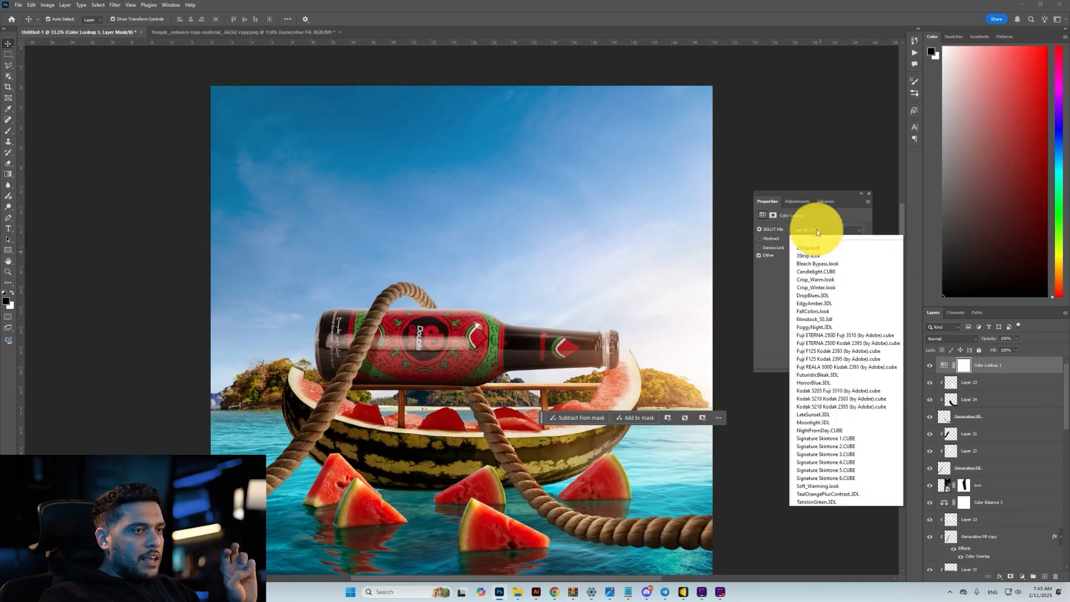
click(843, 456)
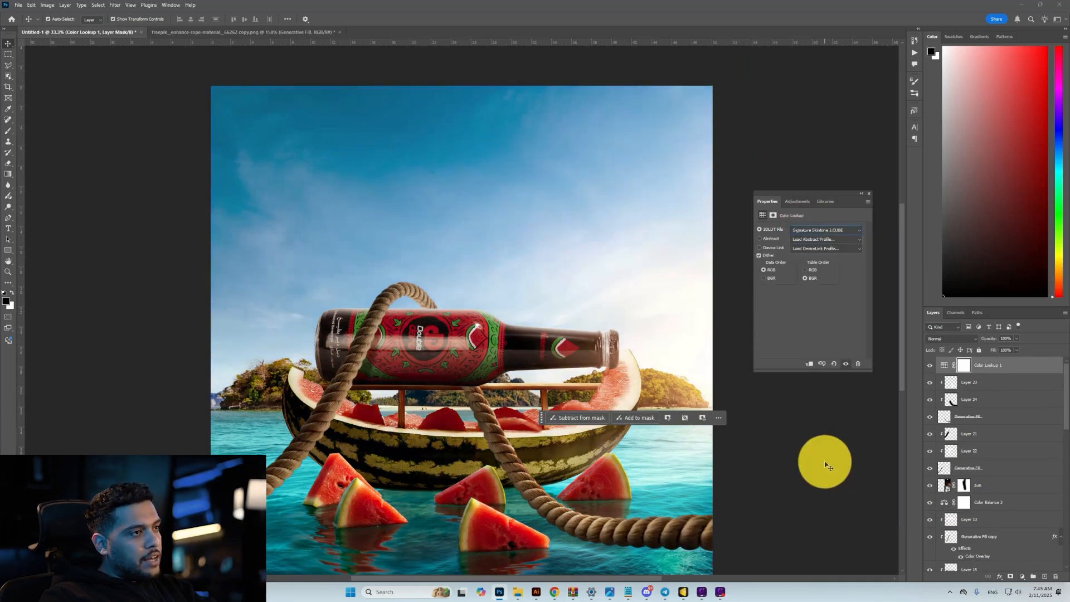
Step: Switch the Color Lookup adjustment's 3DLUT file to Signature Skintone 4.CUBE
key(Down)
key(Down)
key(Down)
scroll(416, 450, down, 3)
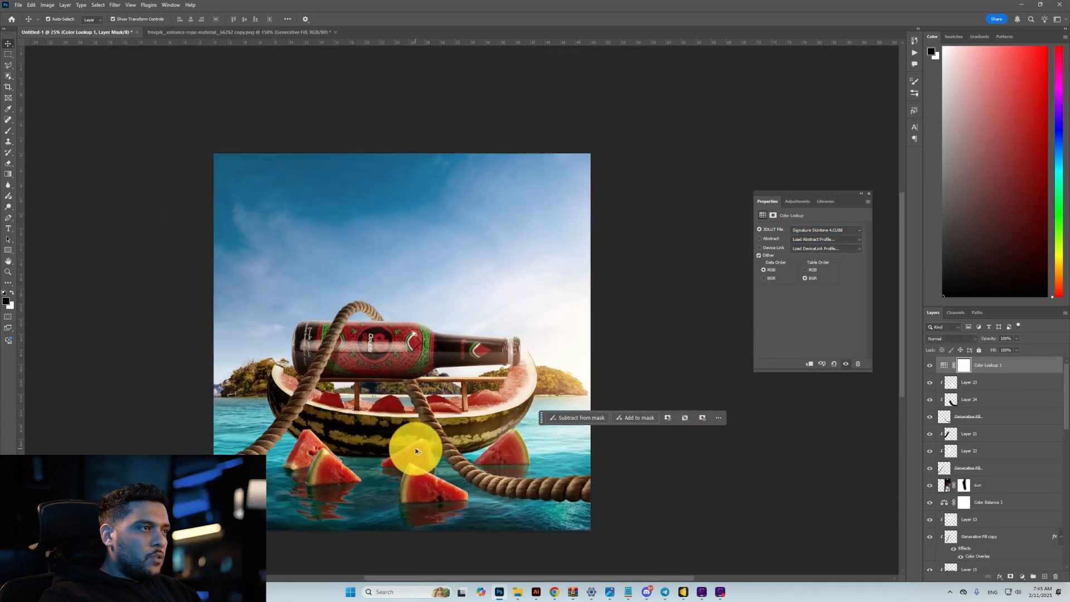
scroll(304, 387, up, 3)
scroll(494, 443, down, 2)
Step: Add a Selective Color adjustment above the Color Lookup and raise the Reds' cyan, magenta to about +72, yellow to +12 and black to +19
click(1021, 577)
click(1020, 589)
drag(809, 256, 823, 255)
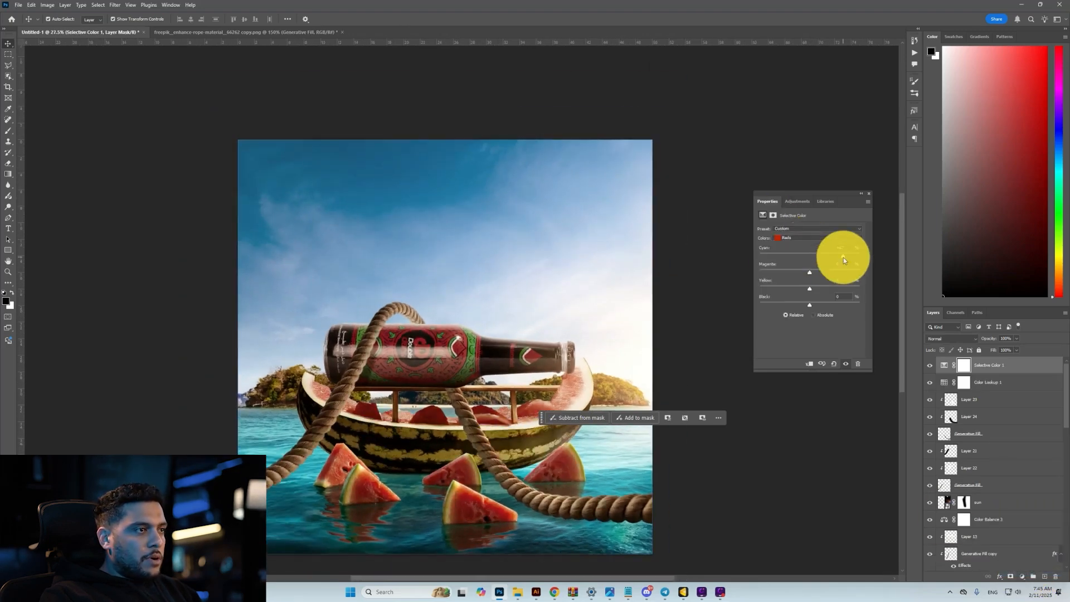
drag(810, 305, 845, 272)
mouse_move(810, 289)
mouse_down()
mouse_move(828, 289)
mouse_move(815, 289)
mouse_up()
click(929, 366)
click(929, 366)
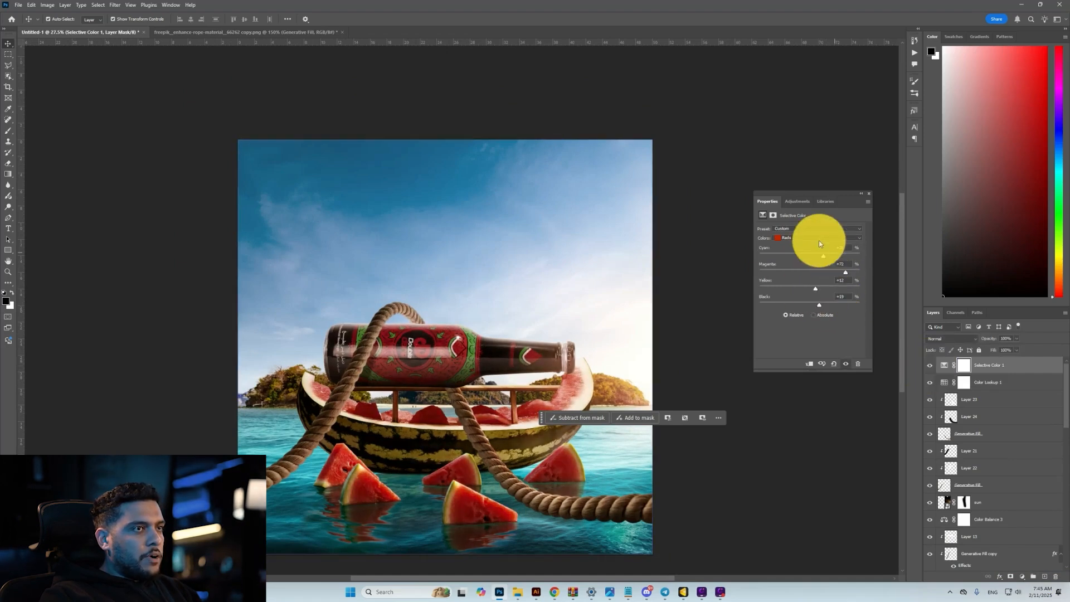
Step: Adjust the Cyans range in the Selective Color adjustment to shift the colour of the sky and water
click(777, 291)
click(788, 239)
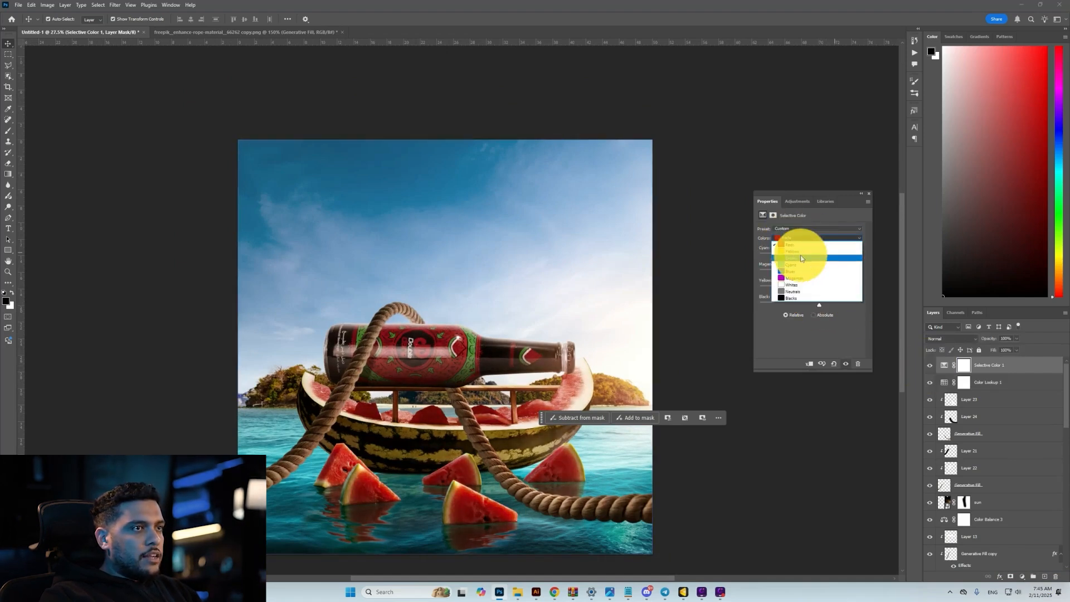
click(802, 265)
drag(809, 255, 831, 275)
Step: Set the Selective Color adjustment's Yellows to cyan -44, magenta -13 and yellow +13
click(800, 239)
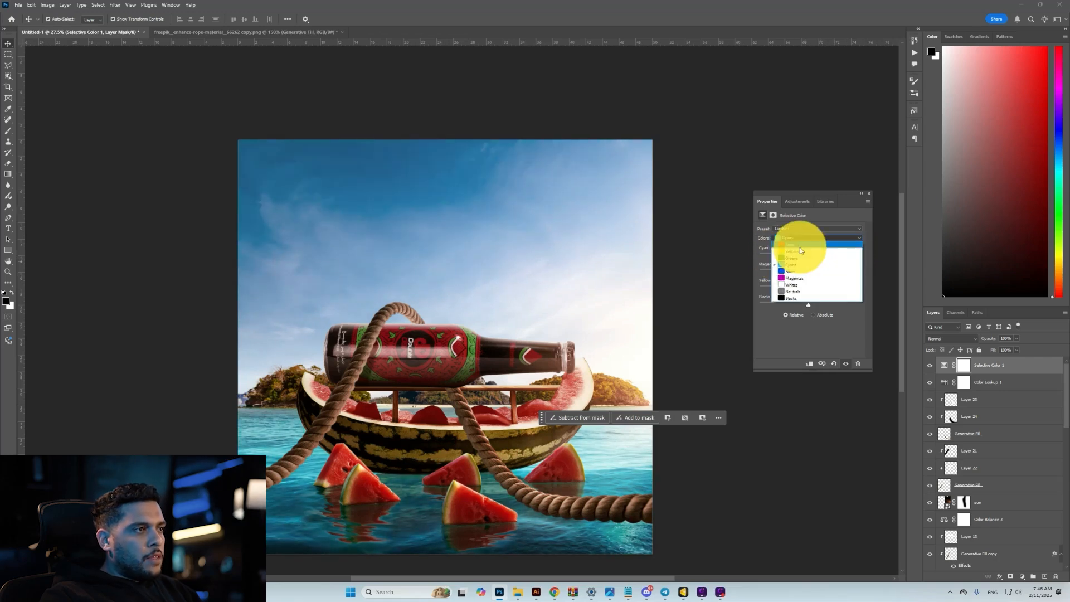
click(800, 252)
drag(810, 257, 881, 263)
mouse_move(810, 273)
mouse_down()
mouse_move(827, 292)
mouse_move(817, 291)
mouse_up()
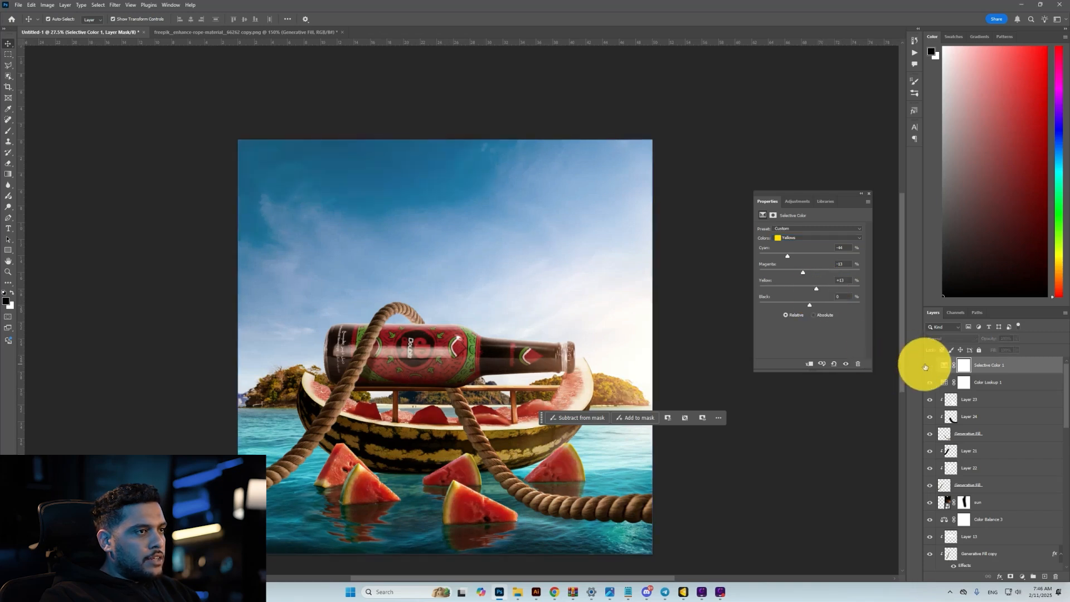
Step: Adjust the ink percentages of the Whites range in the Selective Color adjustment
click(800, 239)
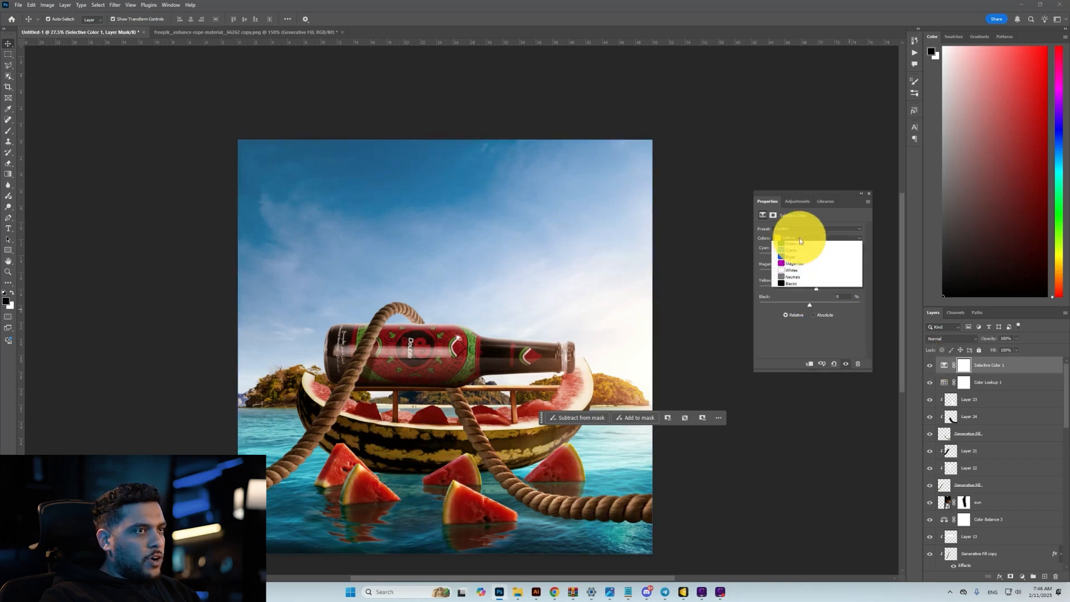
click(807, 284)
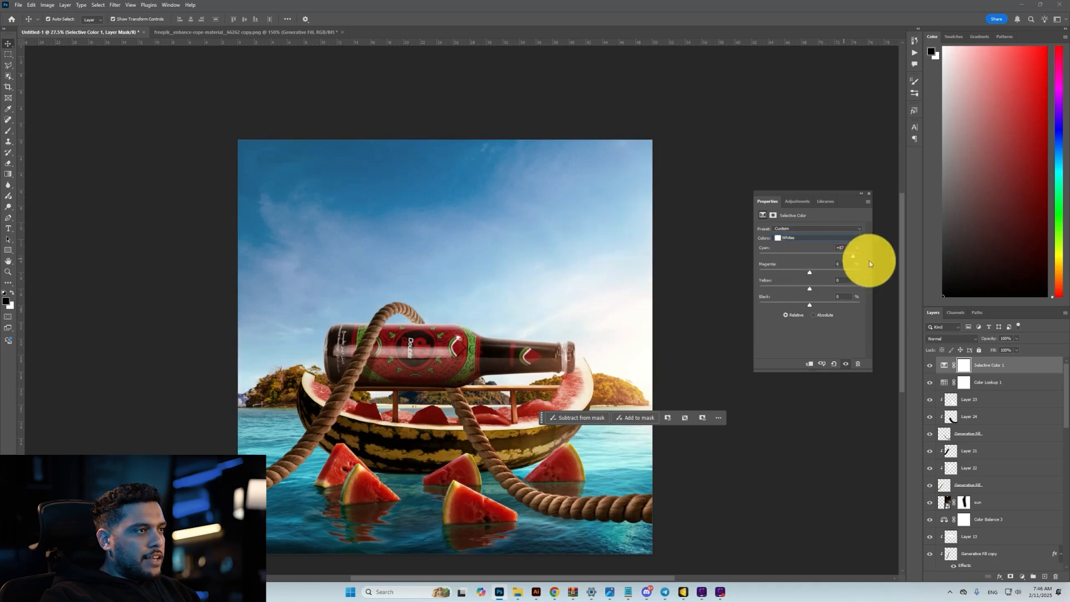
drag(808, 278, 804, 304)
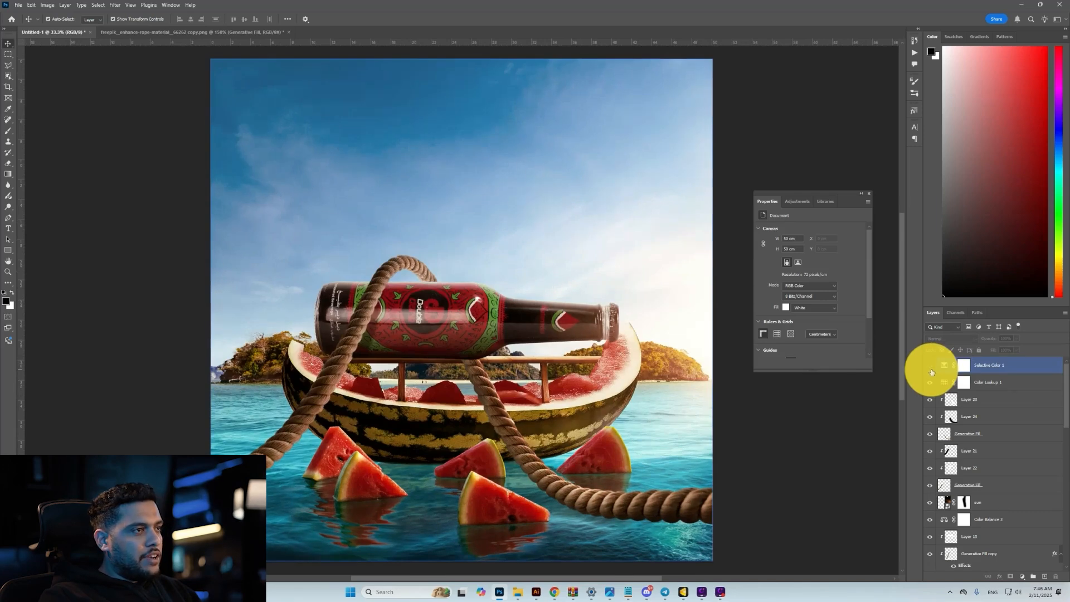
Step: Add a new layer above all others, draw a black-to-transparent gradient up from the bottom of the water, and lower its opacity
click(1044, 577)
key(g)
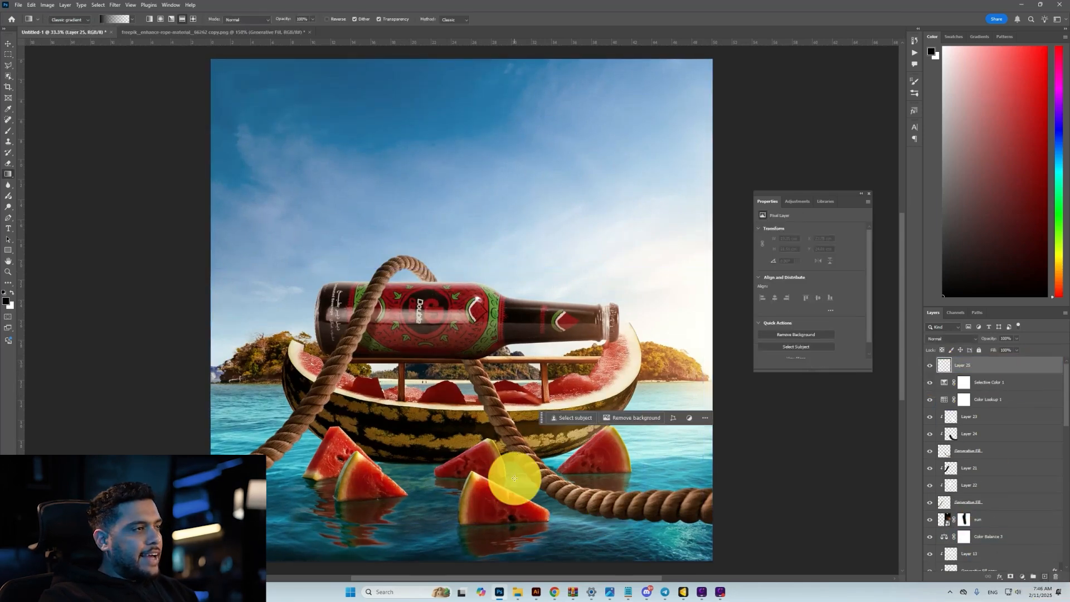
scroll(421, 479, down, 1)
drag(468, 559, 501, 344)
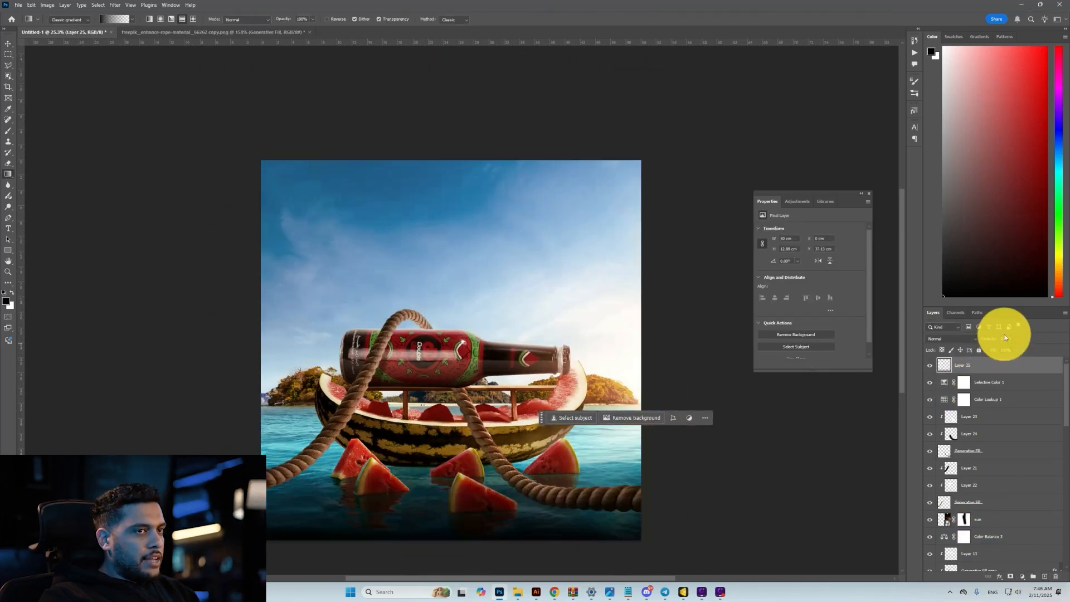
drag(993, 340, 975, 338)
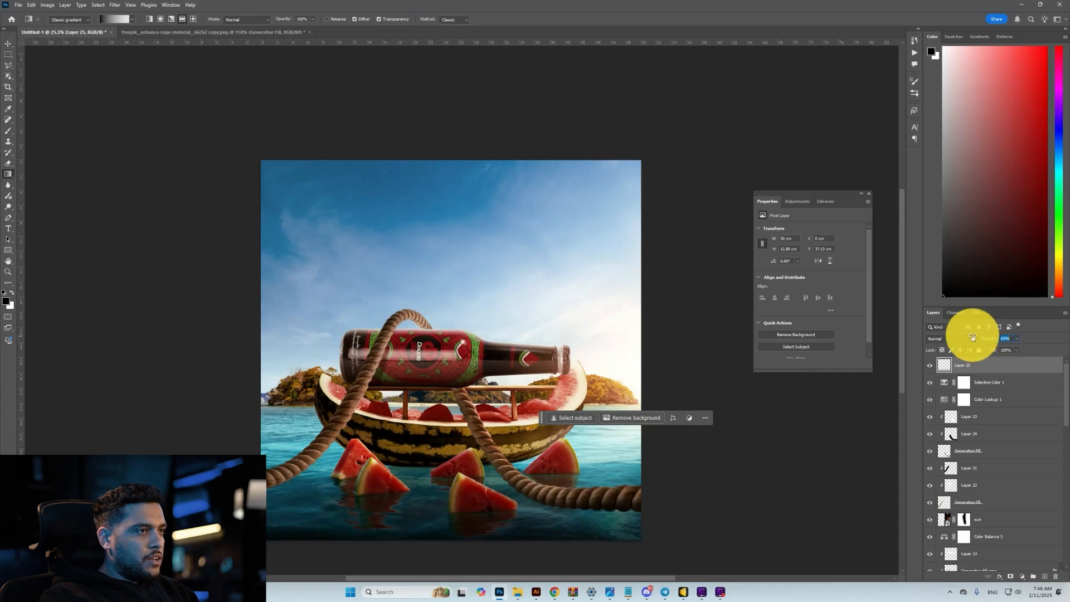
Step: Add a new empty layer directly above Hue/Saturation 1, below the watermelon boat and its reflection copy
key(v)
scroll(991, 521, down, 10)
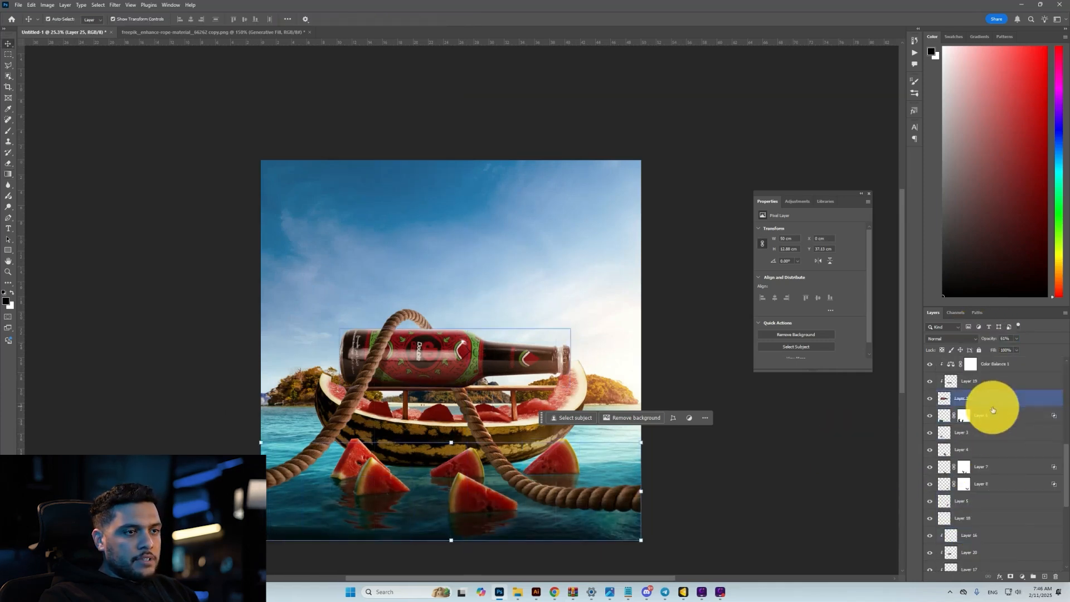
scroll(993, 410, down, 5)
click(1001, 474)
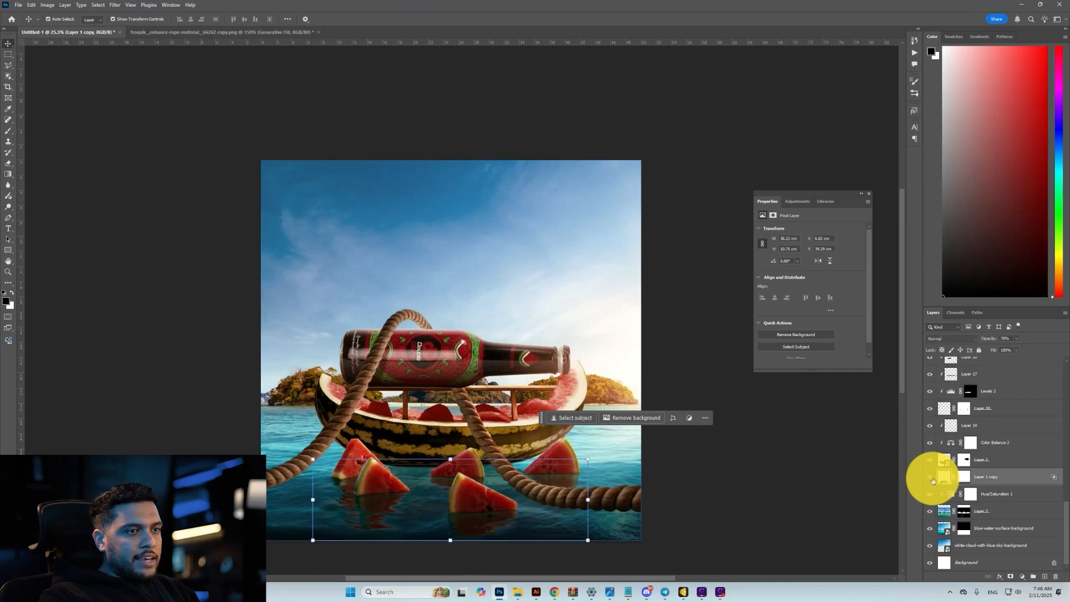
click(930, 460)
click(930, 460)
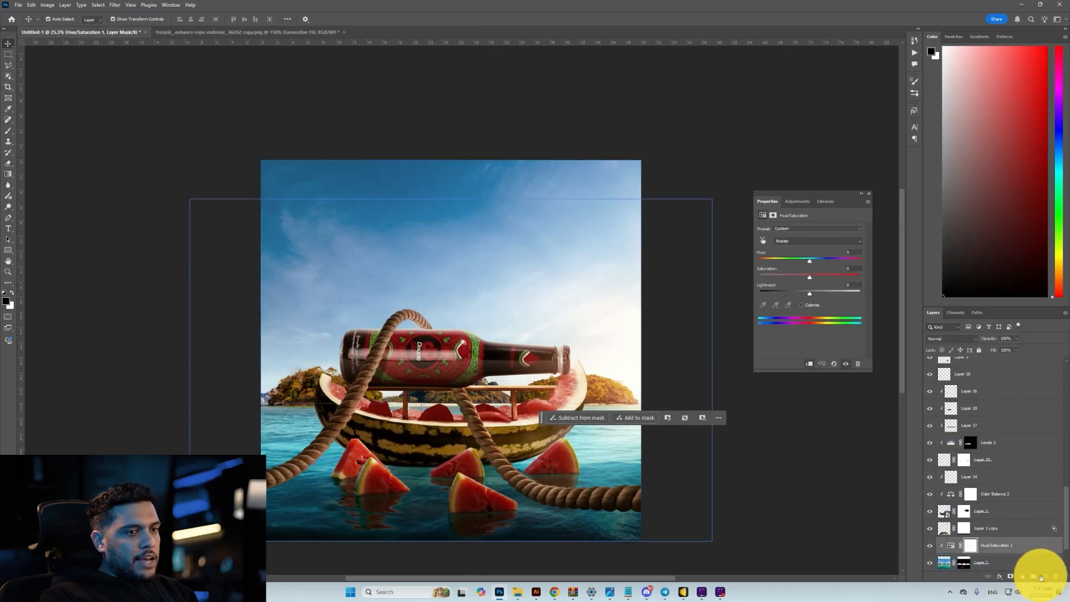
click(1041, 578)
Step: Draw a white-to-transparent reflected gradient along the horizon behind the boat and lower the layer's opacity to create a light haze
click(8, 174)
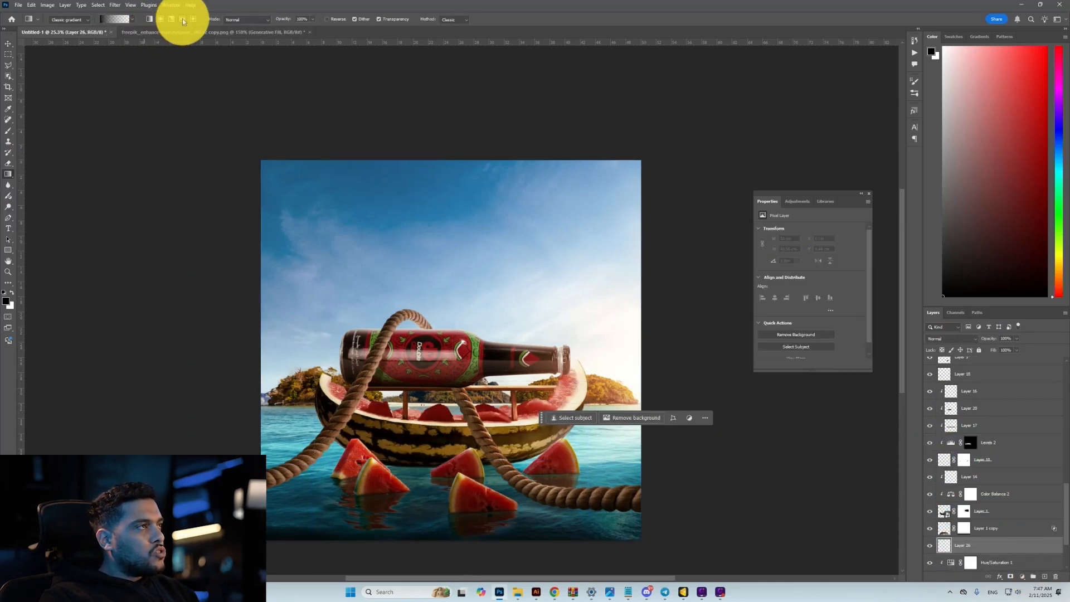
click(183, 20)
click(12, 292)
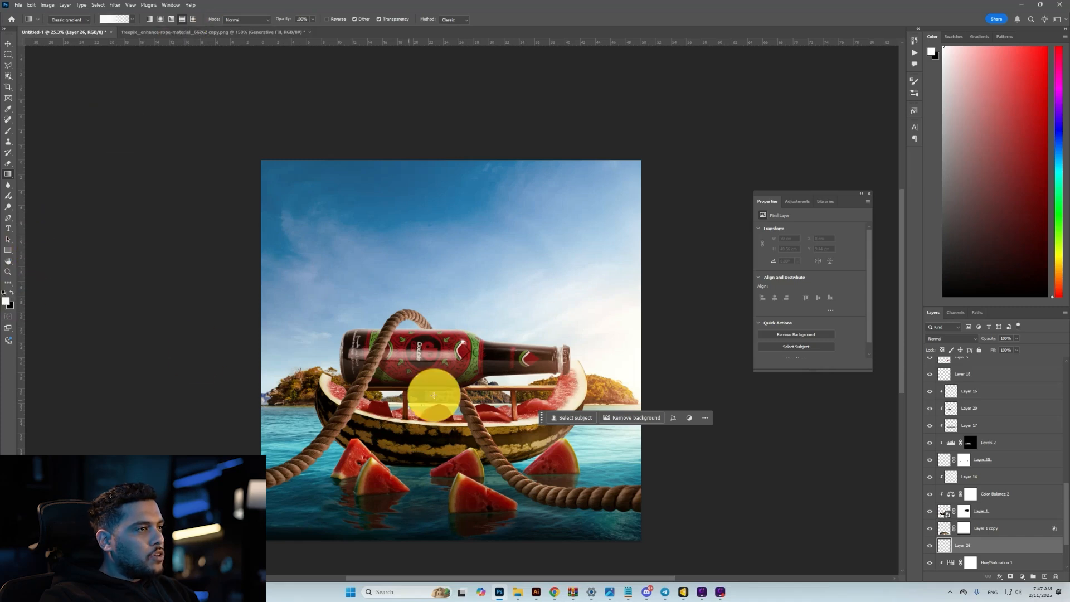
key(v)
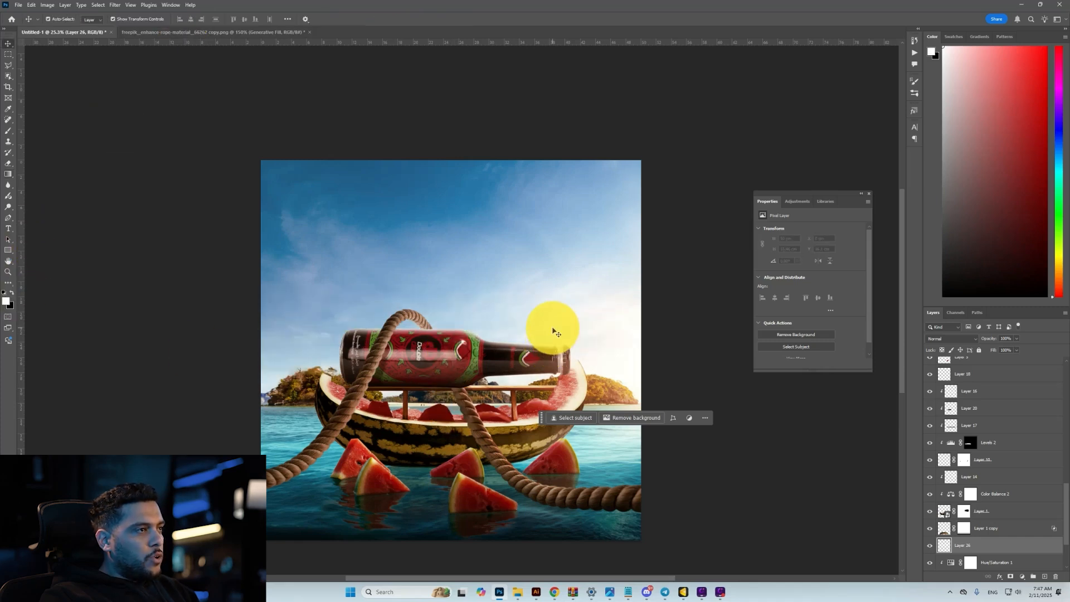
click(9, 174)
drag(470, 377, 477, 415)
drag(991, 335, 960, 335)
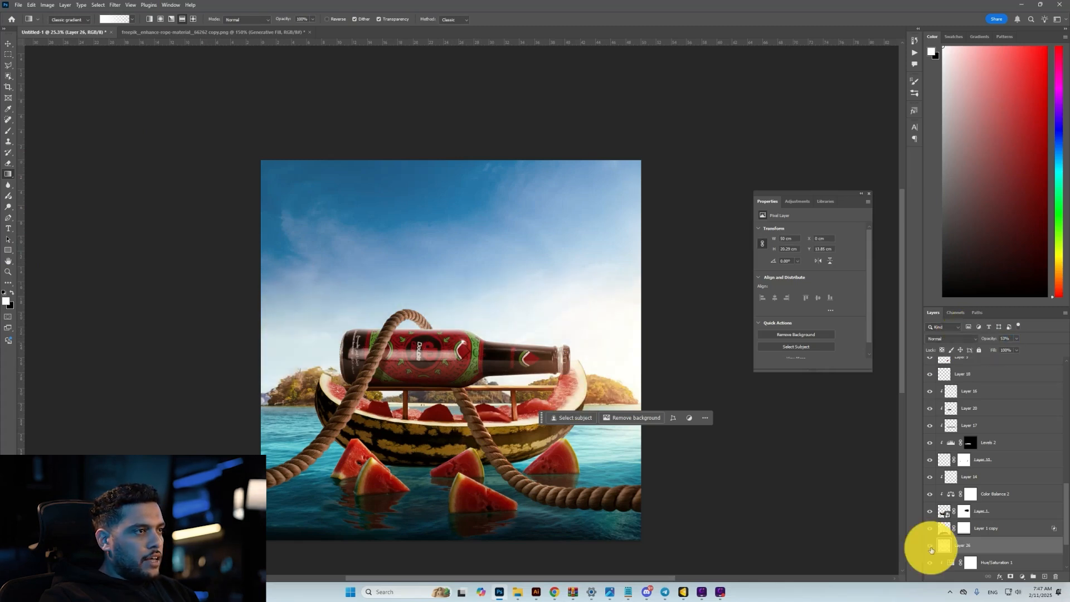
drag(986, 339, 985, 337)
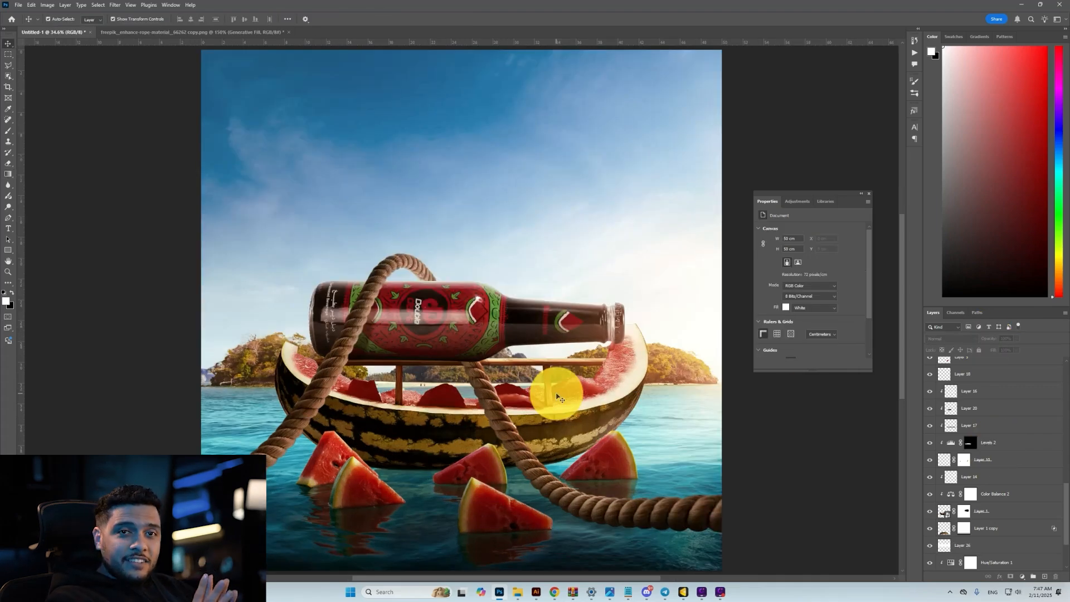